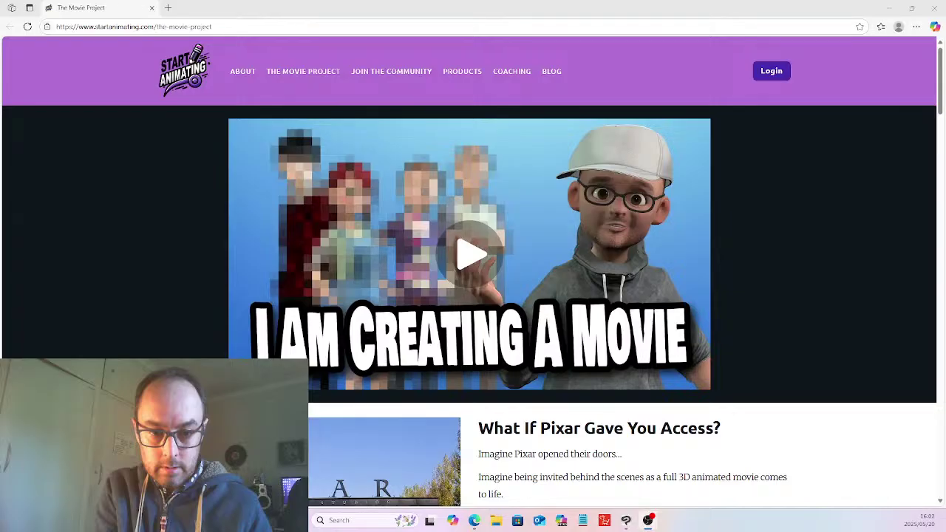
key(super+d)
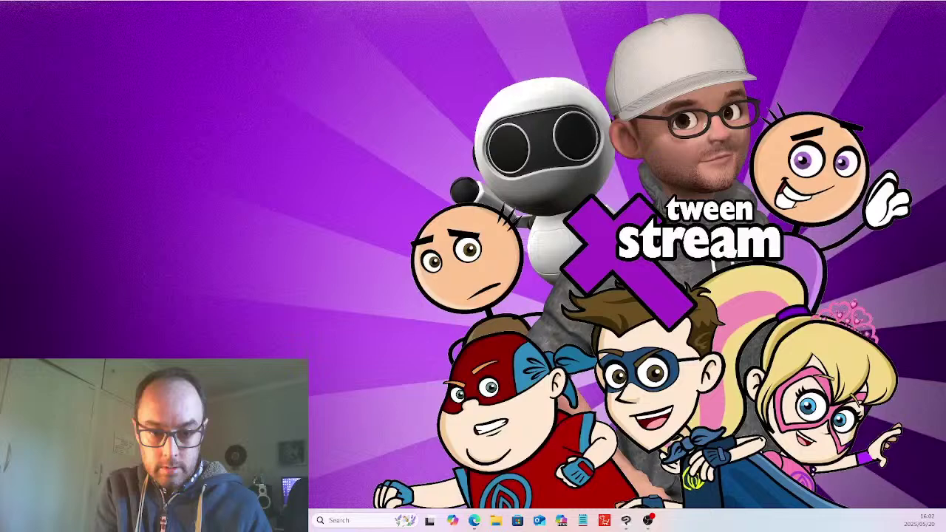
key(super+d)
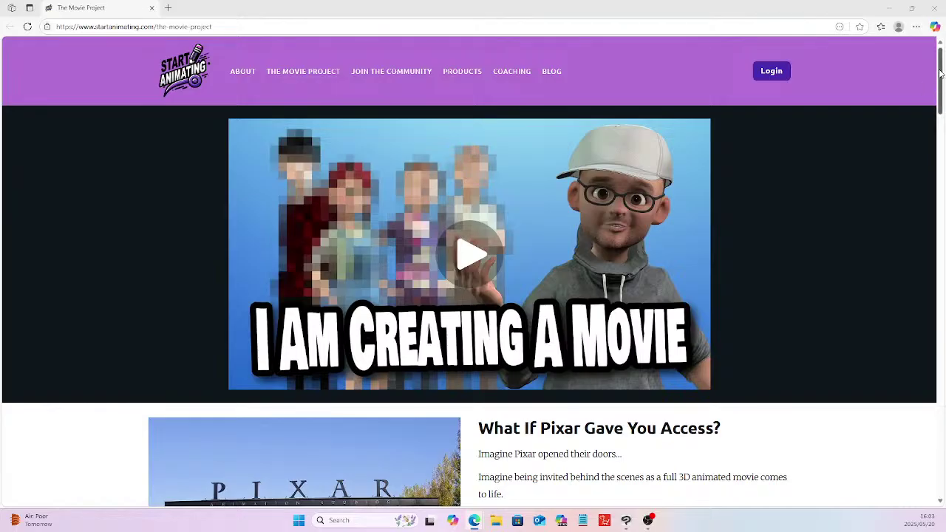
Step: Look through The Movie Project page, from the intro video through the access comparison to the Insider Pass and Golden Pass plans
drag(941, 76, 944, 270)
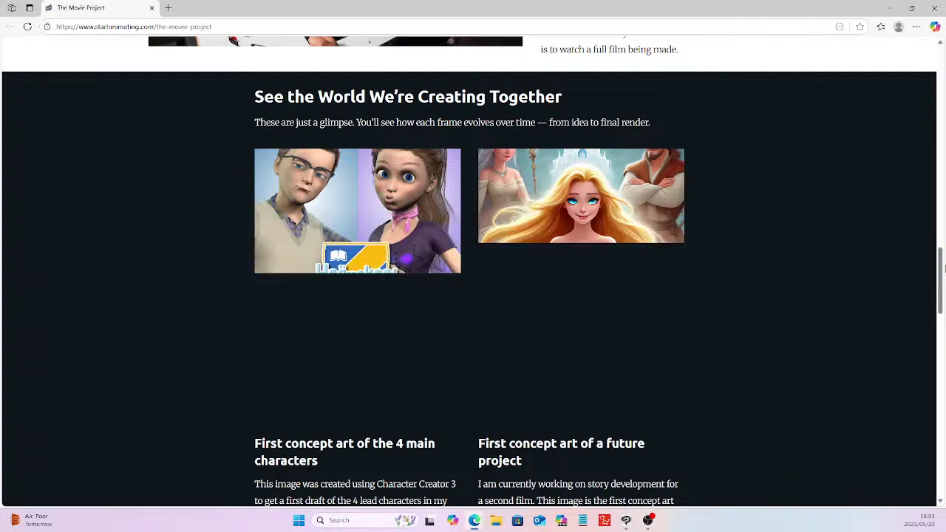
drag(944, 269, 944, 325)
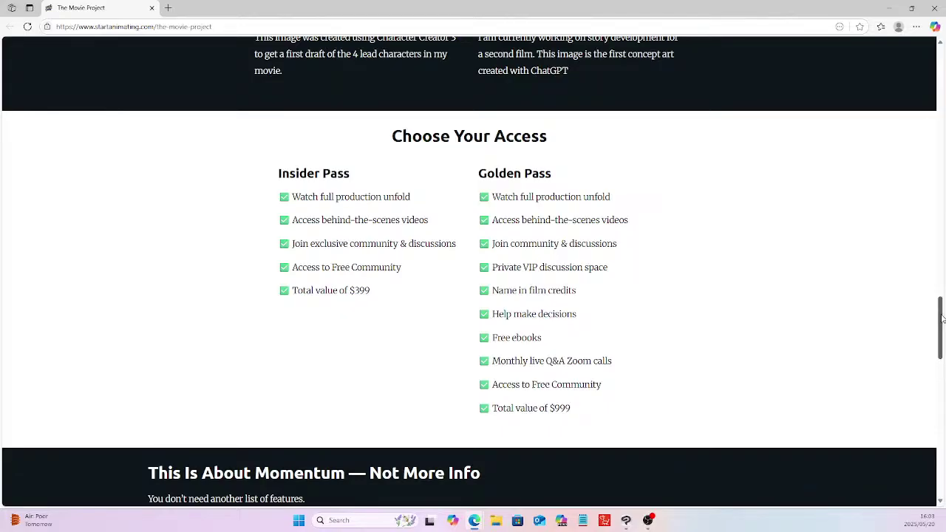
drag(944, 326, 943, 385)
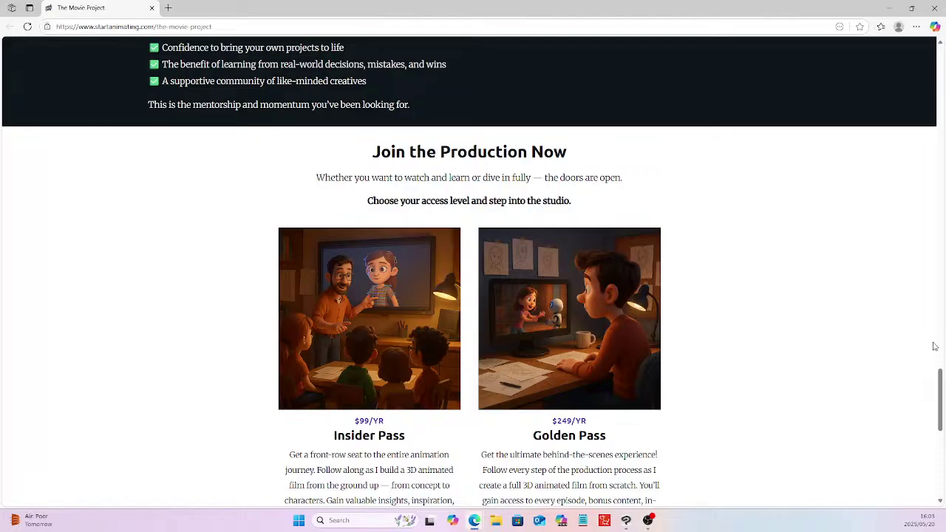
drag(942, 390, 941, 419)
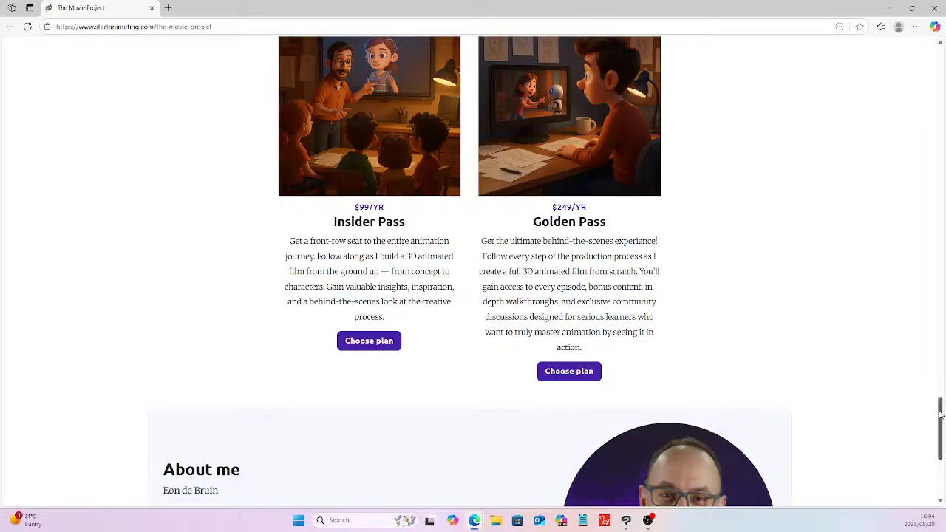
drag(942, 412, 943, 452)
drag(944, 394, 929, 300)
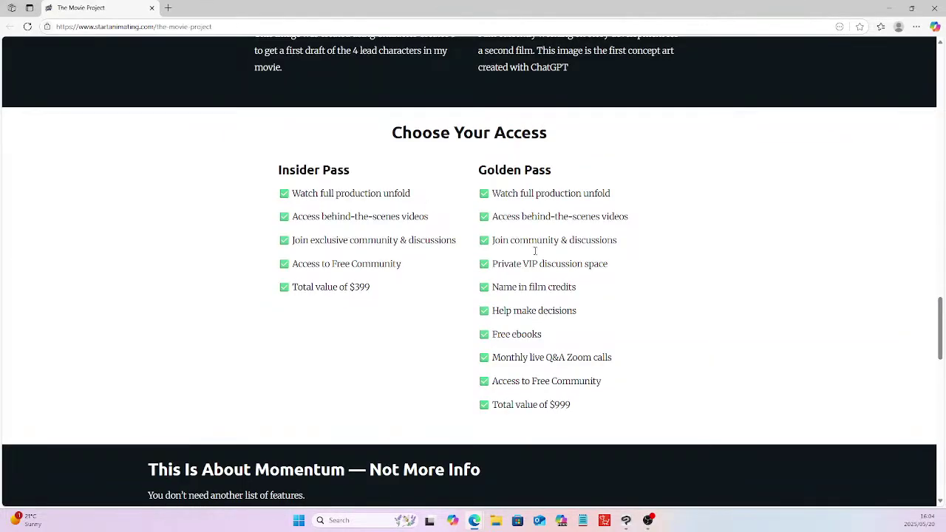
drag(943, 344, 942, 234)
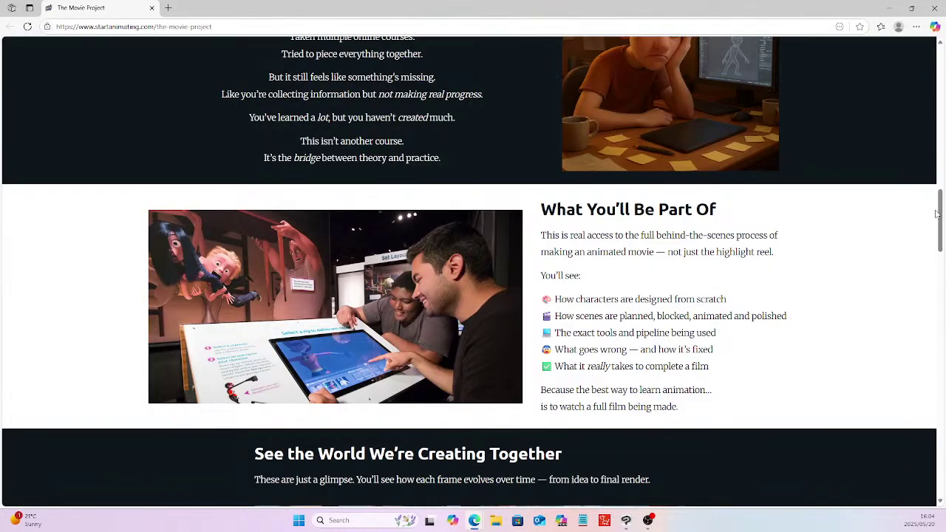
drag(944, 77, 942, 65)
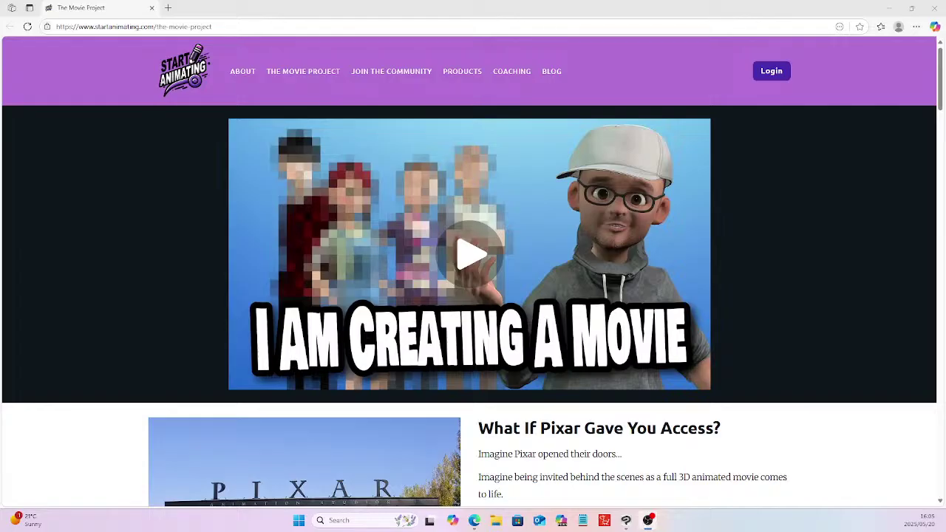
scroll(942, 88, down, 1)
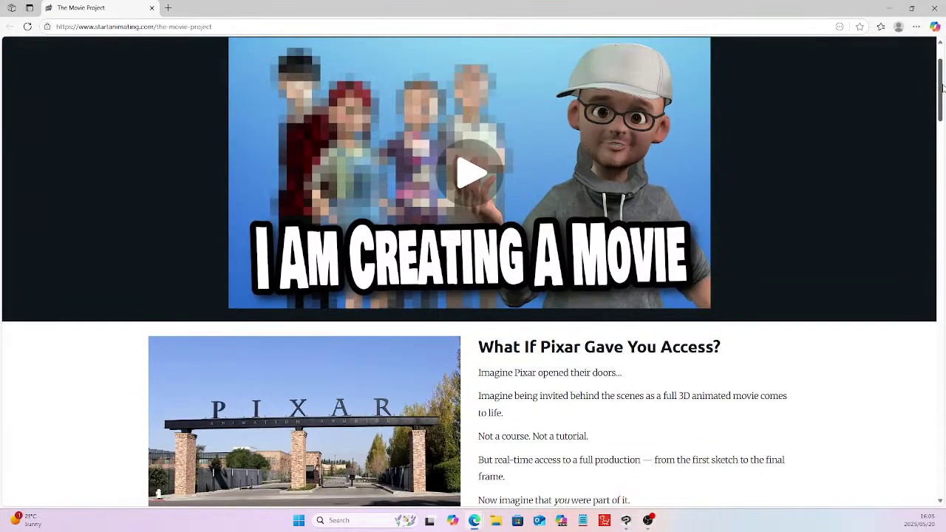
scroll(942, 88, up, 1)
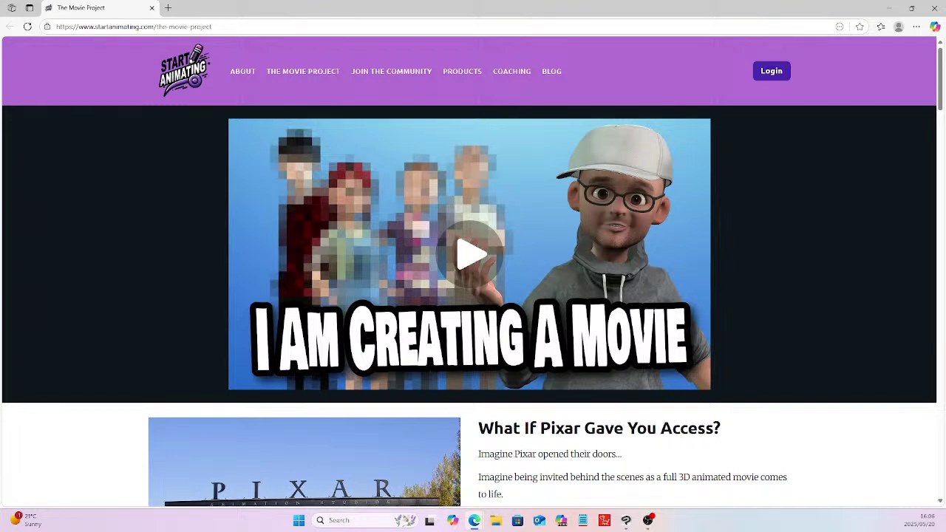
Step: Switch from the browser to the Noah.psd canvas in Clip Studio Paint
key(super+d)
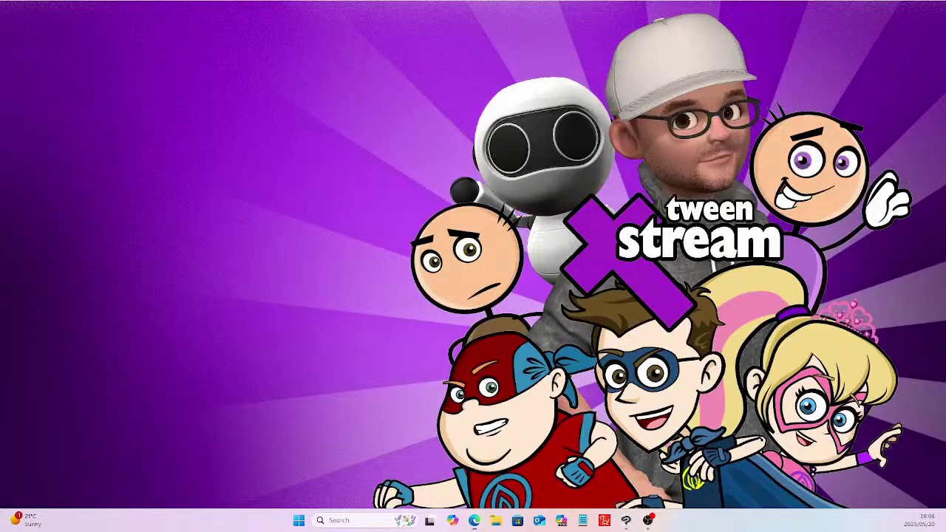
key(super+d)
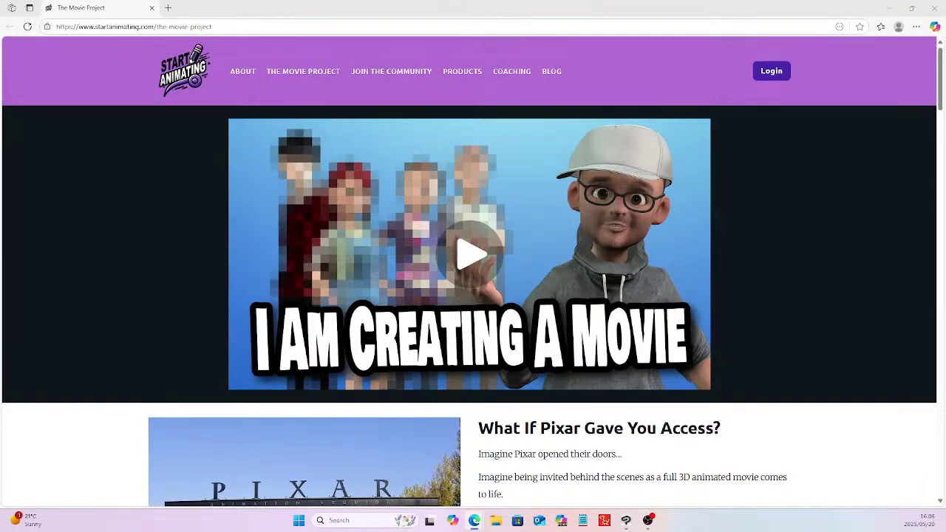
click(889, 9)
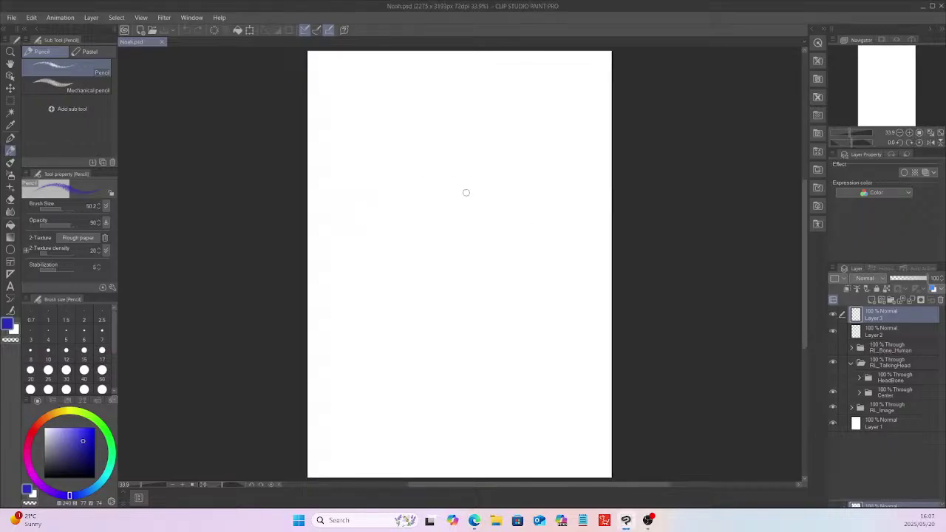
mouse_move(456, 205)
mouse_down()
mouse_move(449, 229)
mouse_move(499, 185)
mouse_move(494, 206)
mouse_up()
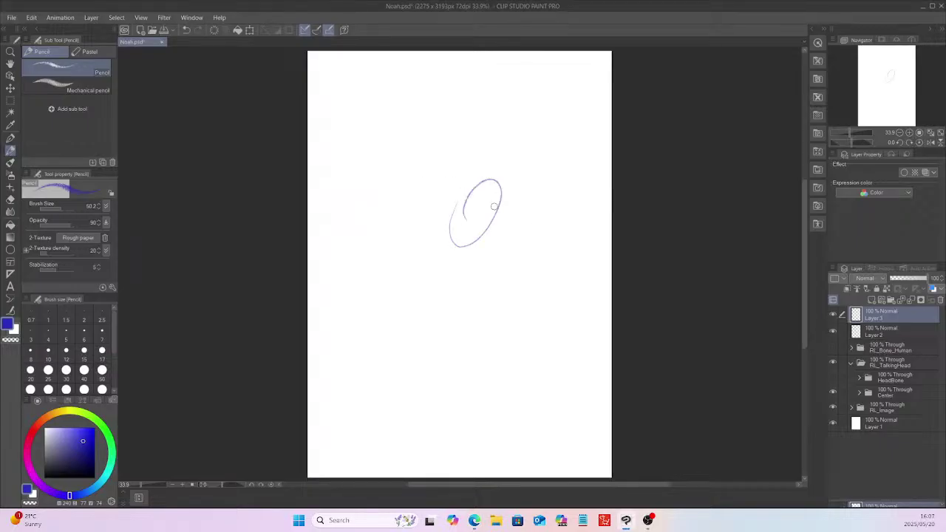
key(ctrl+z)
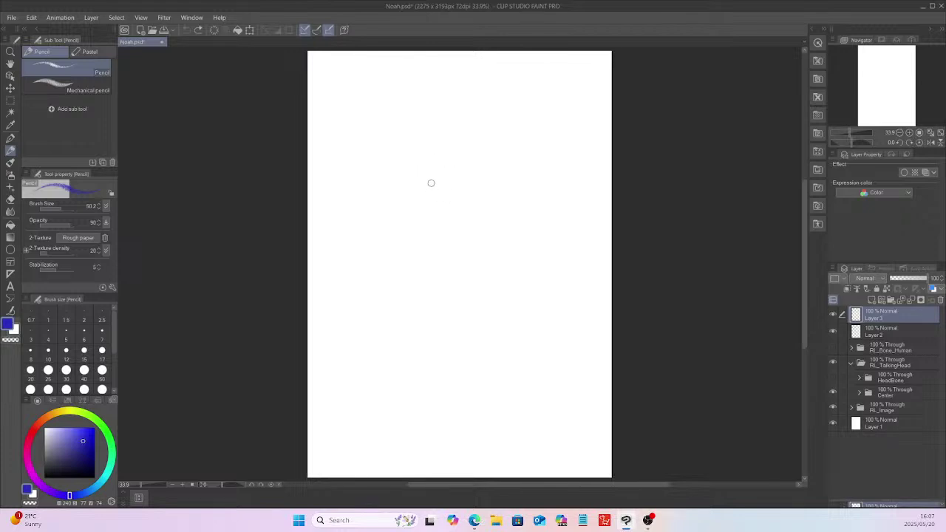
mouse_move(404, 117)
mouse_down()
mouse_move(437, 182)
mouse_move(491, 104)
mouse_move(406, 124)
mouse_move(485, 158)
mouse_move(444, 76)
mouse_up()
key(Delete)
Step: Sketch the head as a loose upright oval near the canvas top and mark the hip and foot heights with short strokes below
mouse_move(421, 95)
mouse_down()
mouse_move(436, 156)
mouse_move(476, 101)
mouse_move(415, 126)
mouse_move(484, 135)
mouse_move(412, 149)
mouse_move(479, 105)
mouse_move(415, 167)
mouse_move(461, 102)
mouse_move(481, 179)
mouse_move(418, 130)
mouse_move(479, 169)
mouse_move(412, 144)
mouse_move(484, 115)
mouse_move(428, 201)
mouse_move(488, 124)
mouse_move(452, 201)
mouse_move(455, 95)
mouse_move(493, 185)
mouse_move(413, 130)
mouse_move(496, 141)
mouse_move(420, 192)
mouse_up()
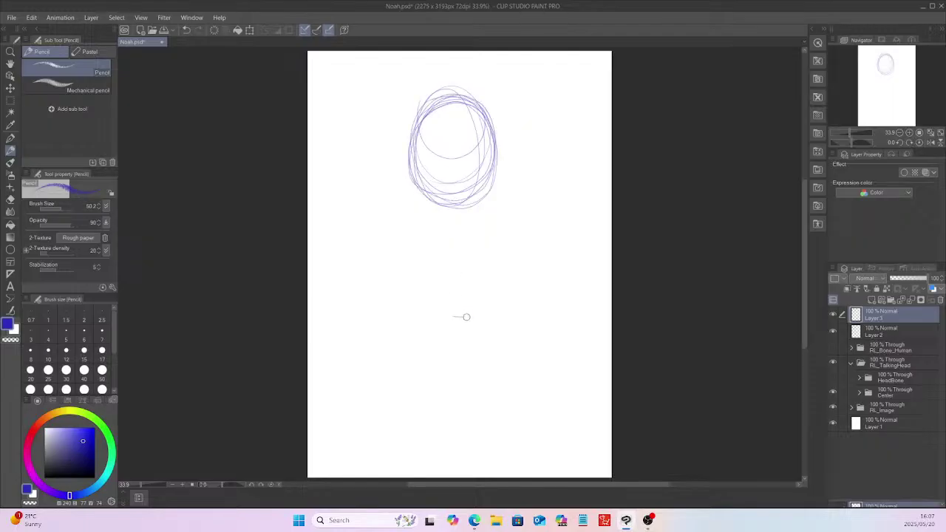
drag(466, 317, 471, 316)
drag(456, 445, 474, 443)
Step: Sketch the torso from a flat shoulder ellipse under the head, a round hip circle and two side lines joining them
mouse_move(463, 212)
mouse_down()
mouse_move(412, 213)
mouse_move(491, 215)
mouse_move(436, 224)
mouse_move(462, 208)
mouse_move(499, 217)
mouse_move(410, 222)
mouse_move(495, 211)
mouse_move(417, 215)
mouse_move(495, 223)
mouse_up()
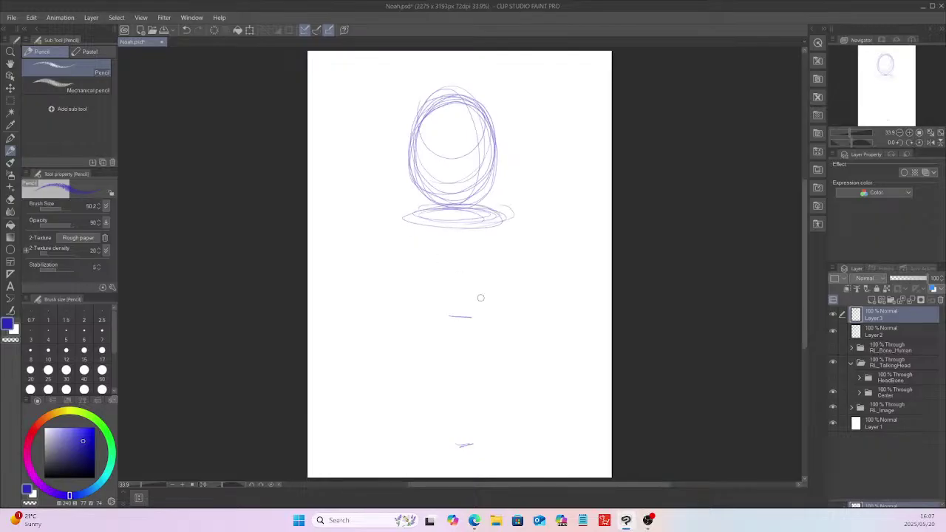
mouse_move(444, 307)
mouse_down()
mouse_move(425, 325)
mouse_move(473, 328)
mouse_move(453, 343)
mouse_move(442, 295)
mouse_move(489, 316)
mouse_move(442, 346)
mouse_move(440, 304)
mouse_move(494, 316)
mouse_move(469, 344)
mouse_up()
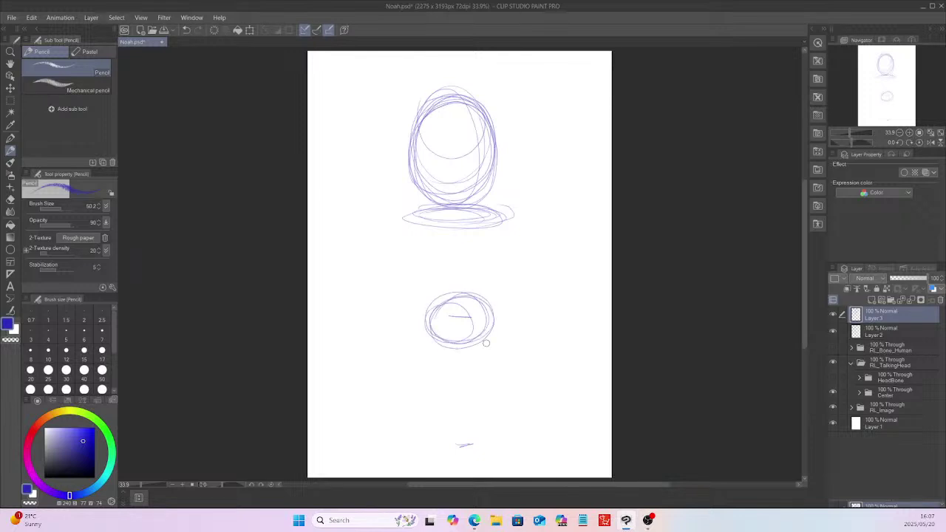
drag(415, 219, 420, 312)
drag(507, 213, 494, 316)
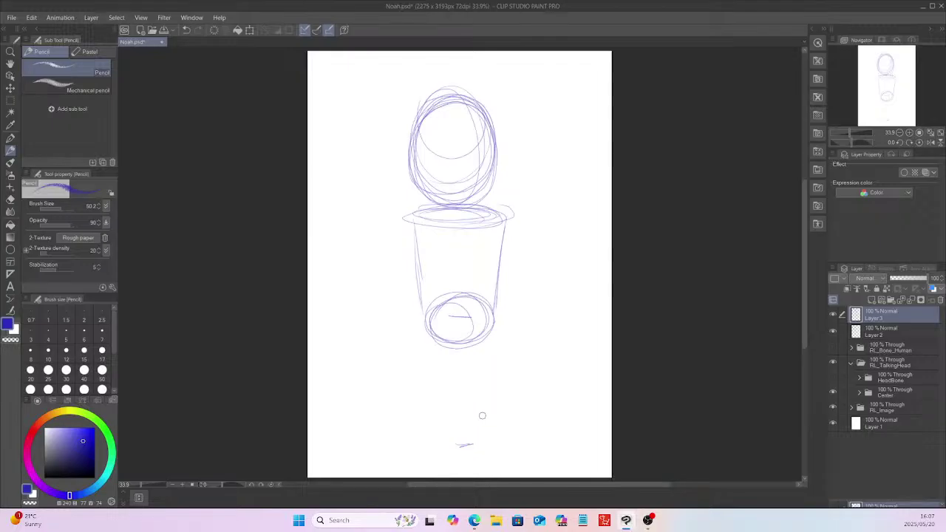
Step: Scale the whole figure sketch to about 84% width and 87% height and place it higher on the canvas
click(11, 100)
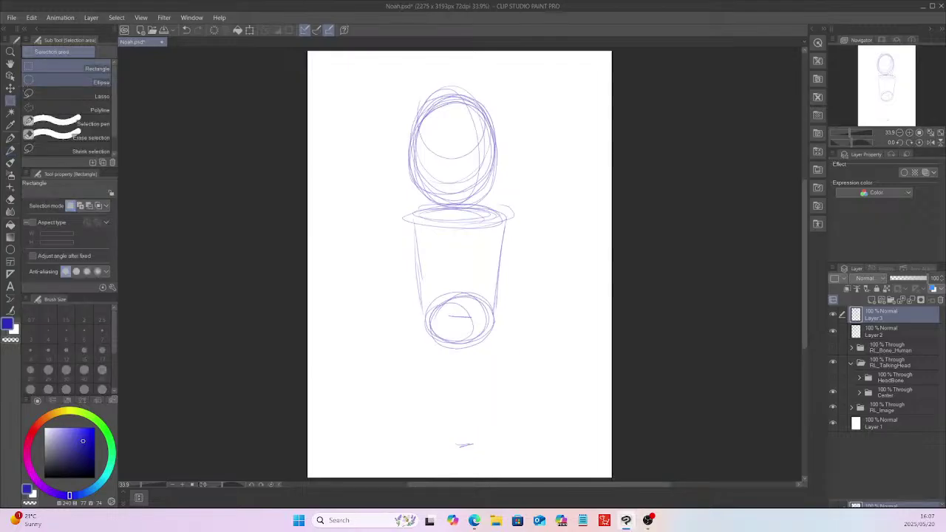
key(ctrl+t)
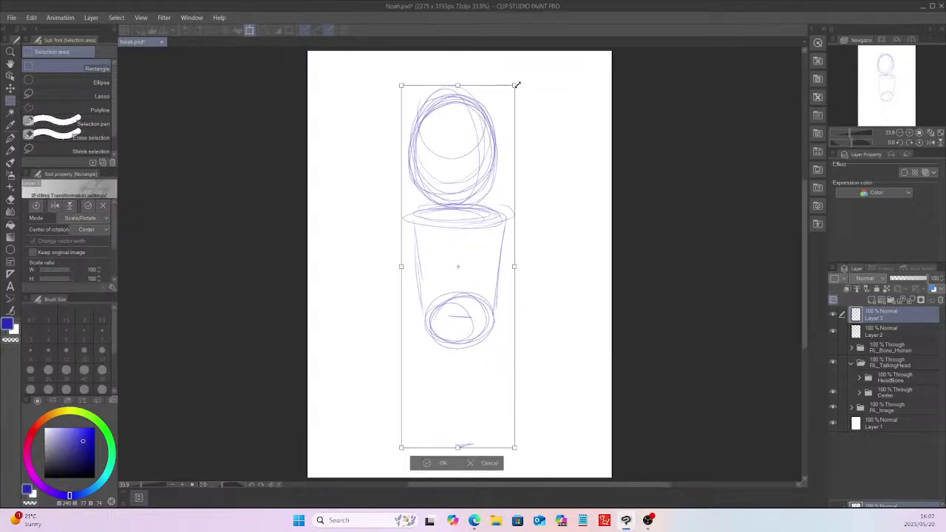
drag(517, 86, 514, 89)
drag(507, 102, 503, 111)
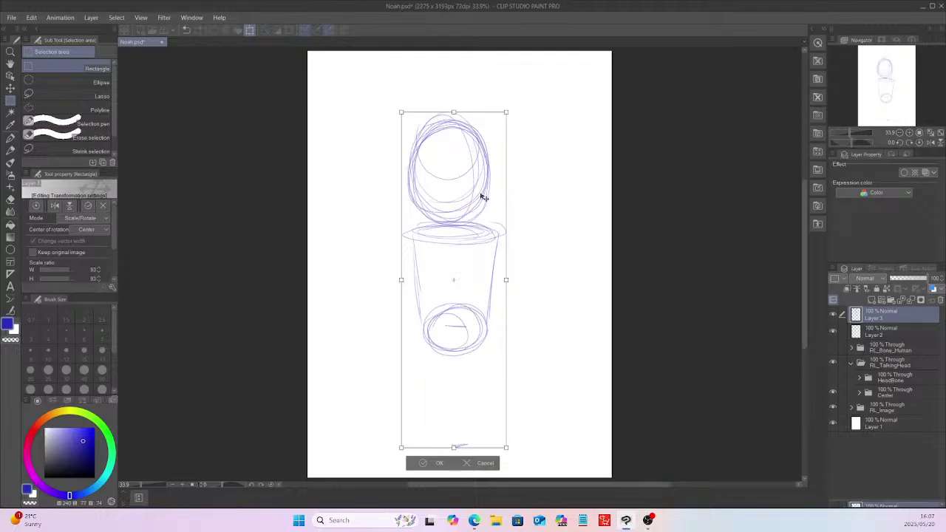
drag(483, 197, 489, 168)
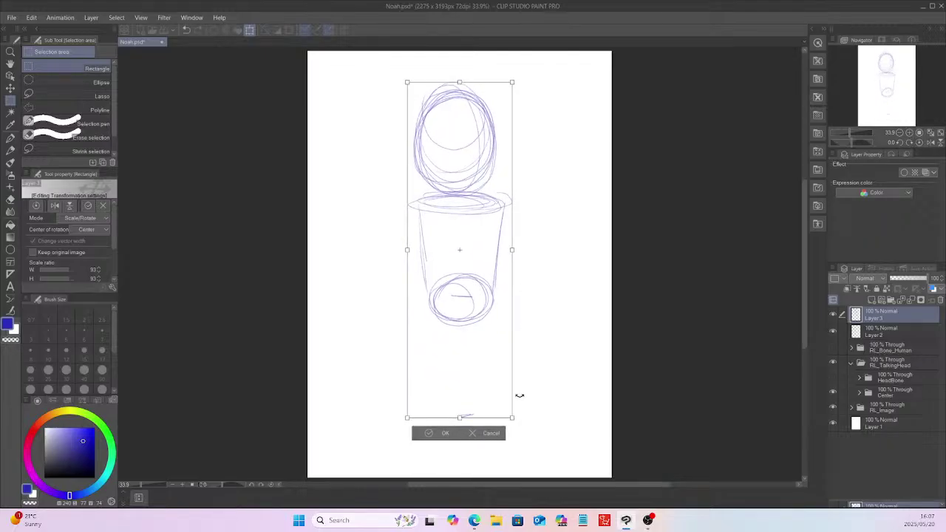
drag(512, 418, 499, 395)
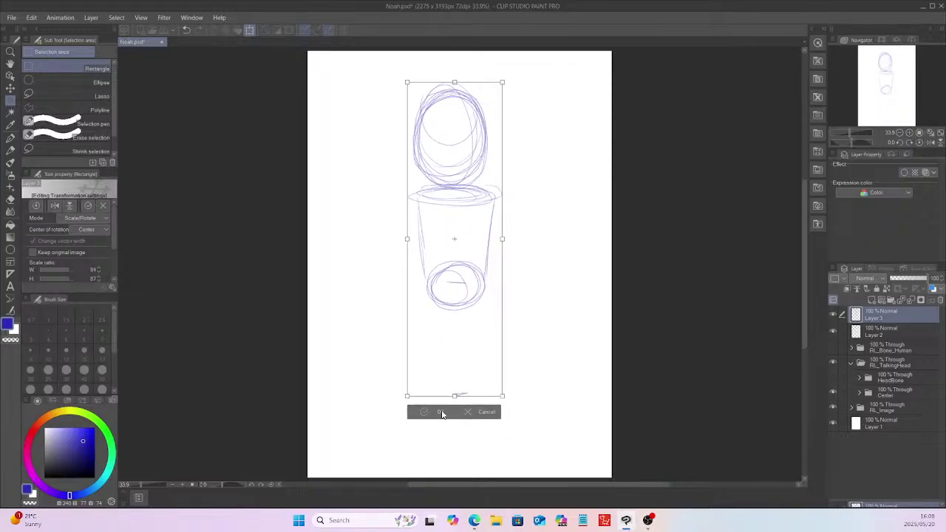
click(435, 408)
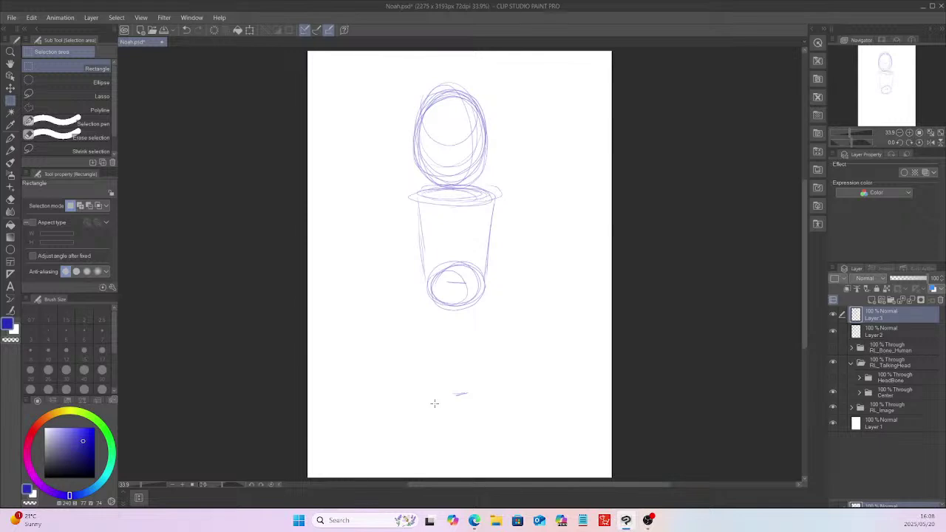
Step: Erase the old foot mark and sketch one leg's hip joint, knee and foot as small pencil circles and ovals
click(10, 149)
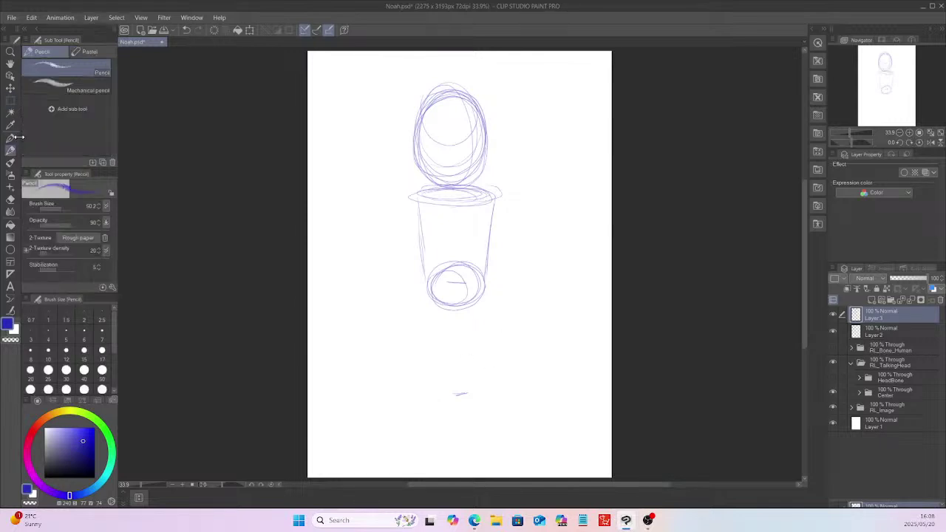
click(10, 200)
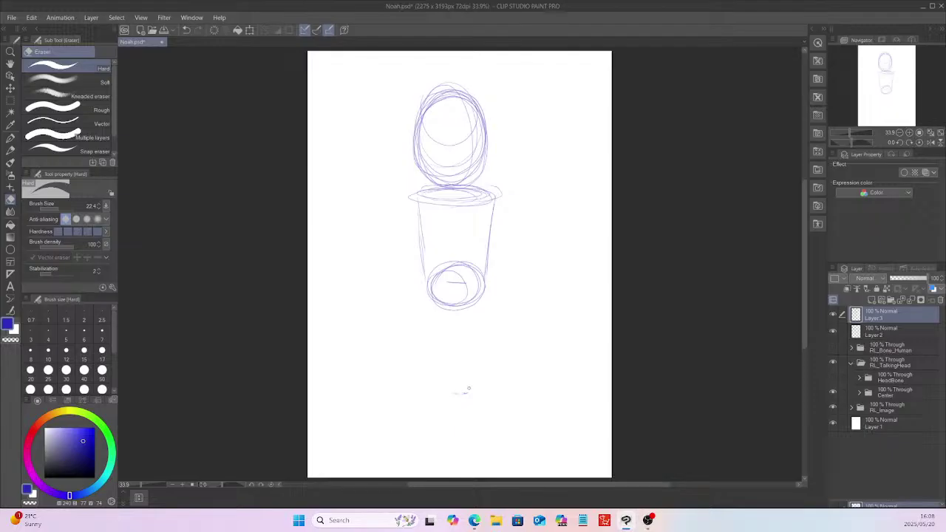
click(10, 149)
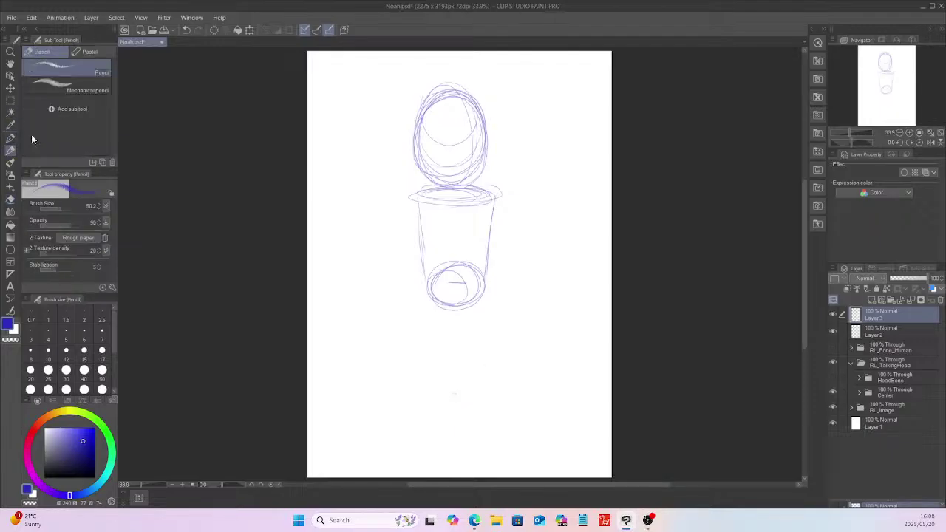
mouse_move(470, 289)
mouse_down()
mouse_move(479, 303)
mouse_move(452, 299)
mouse_move(466, 313)
mouse_up()
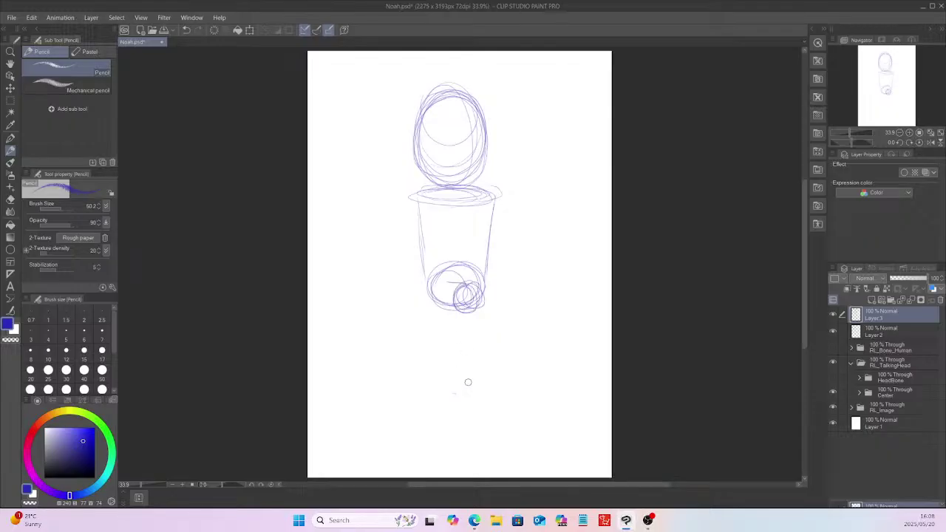
drag(465, 385, 474, 392)
mouse_move(473, 456)
mouse_down()
mouse_move(436, 452)
mouse_move(464, 458)
mouse_move(451, 461)
mouse_up()
Step: Move the sketch layer slightly up on the canvas and start a scale/rotate transformation of it
click(10, 87)
drag(560, 314, 562, 309)
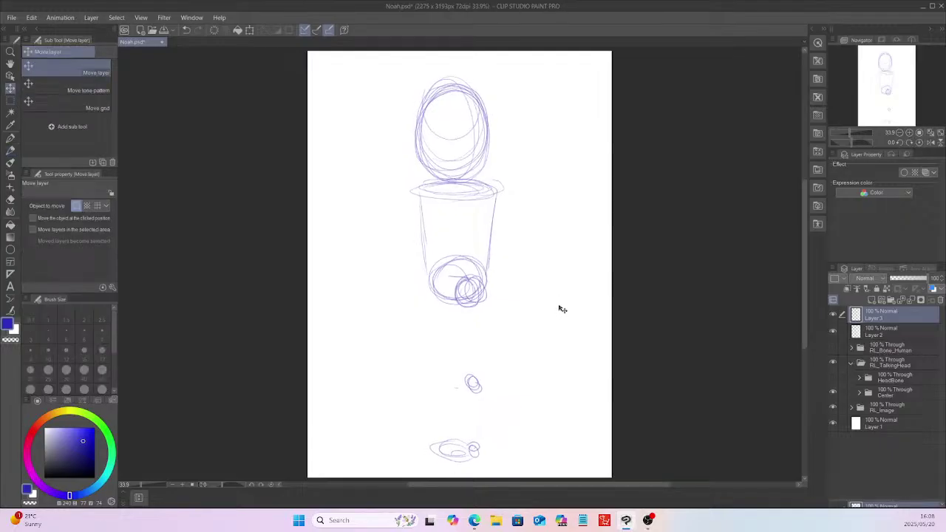
click(250, 30)
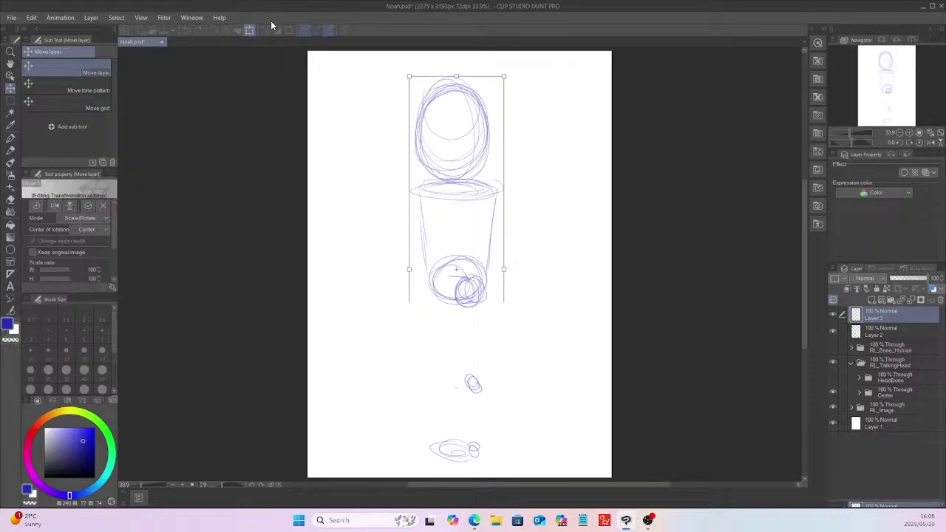
drag(506, 76, 494, 95)
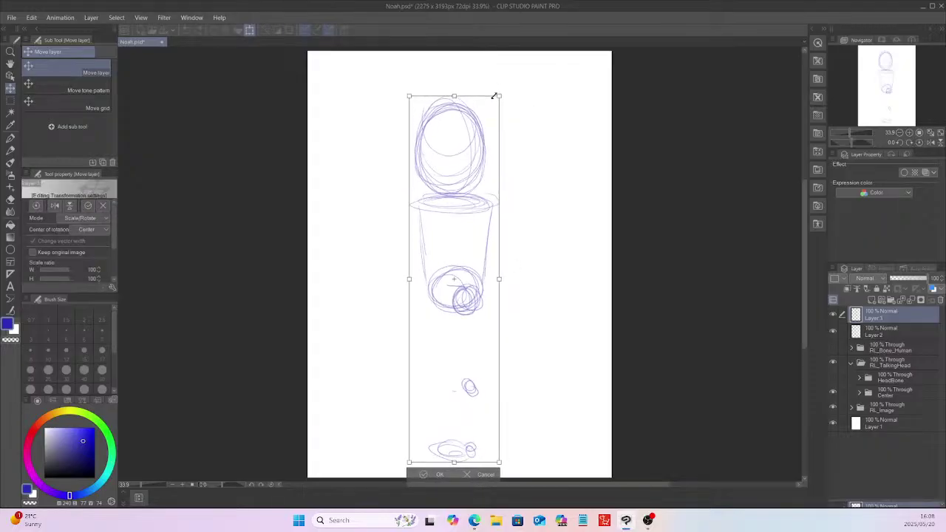
drag(484, 207, 491, 196)
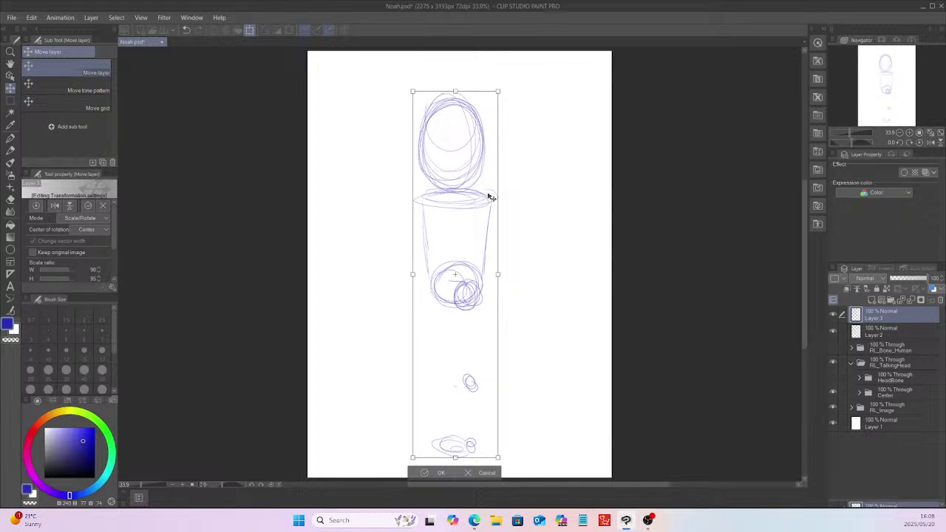
key(ctrl+z)
key(ctrl+z)
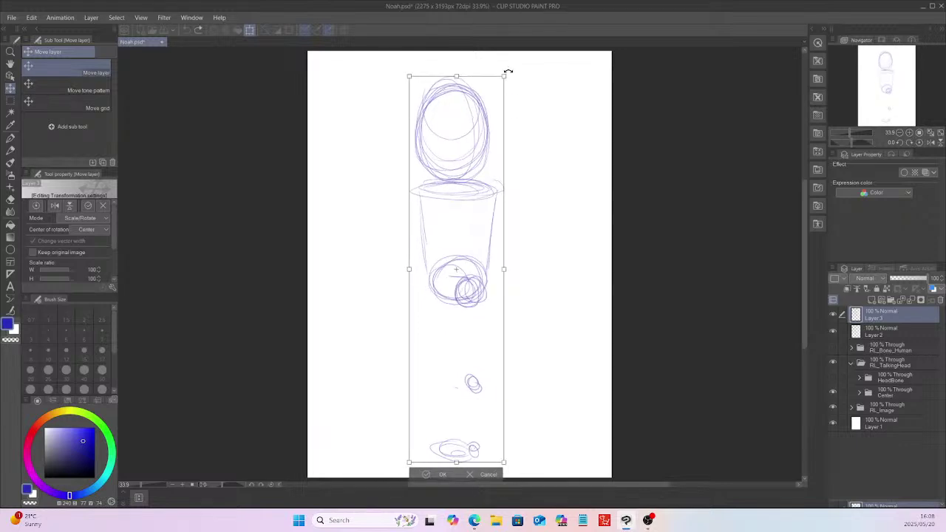
Step: Scale the whole figure sketch down to about 95% and place it slightly higher on the canvas
drag(505, 75, 495, 93)
drag(483, 205, 485, 183)
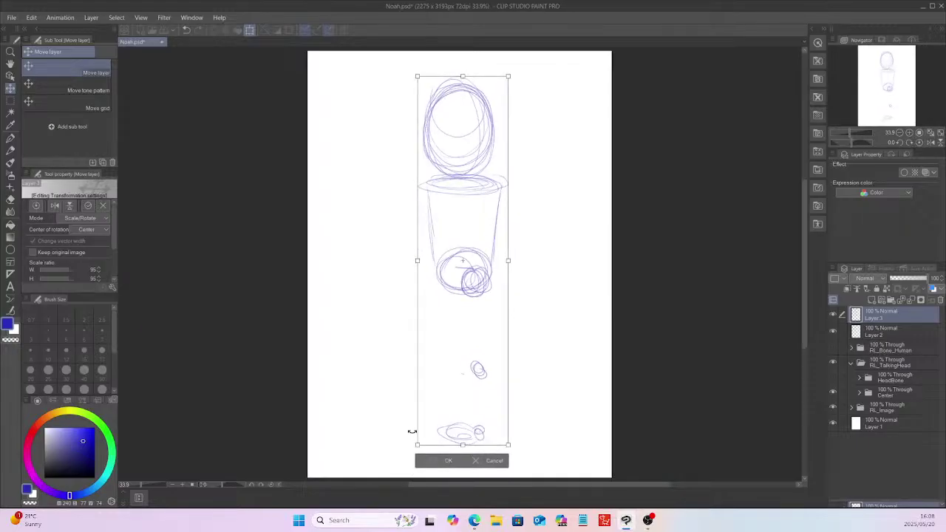
key(Return)
Step: Select the foot sketch with a rectangular selection, move it slightly lower on the canvas and clear the selection
click(10, 101)
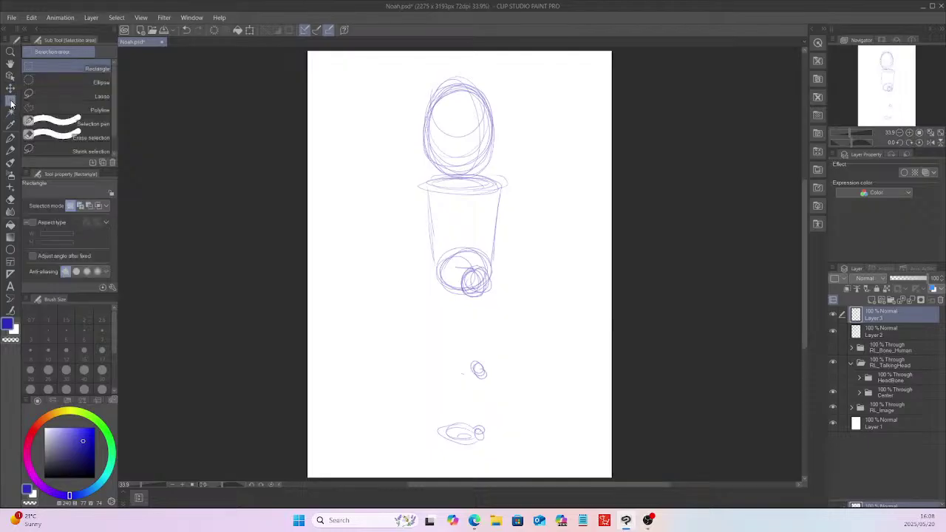
mouse_move(426, 416)
mouse_down()
mouse_move(466, 446)
mouse_move(502, 453)
mouse_move(491, 442)
mouse_up()
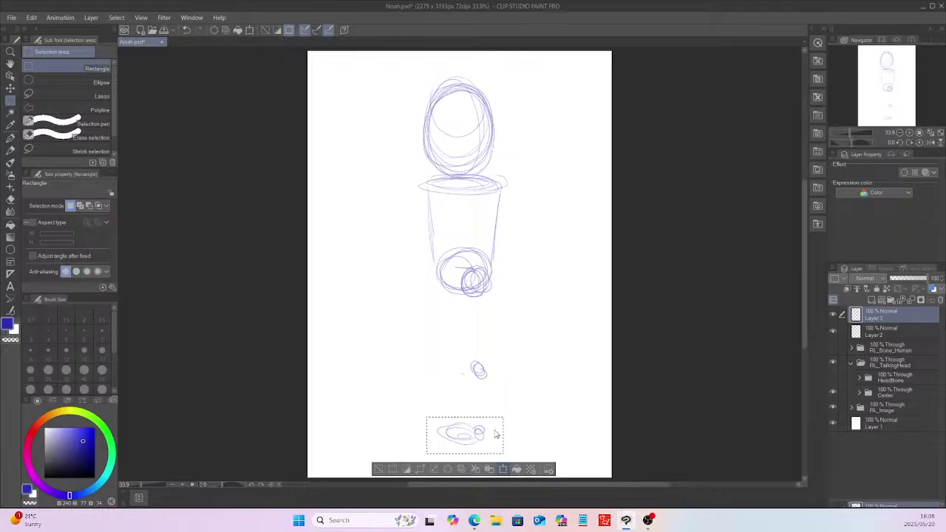
key(ctrl+t)
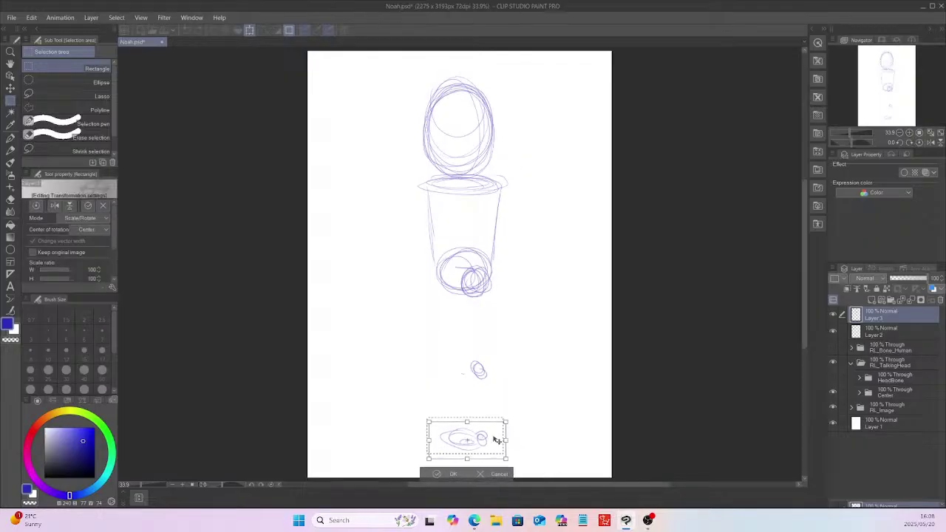
drag(497, 440, 496, 443)
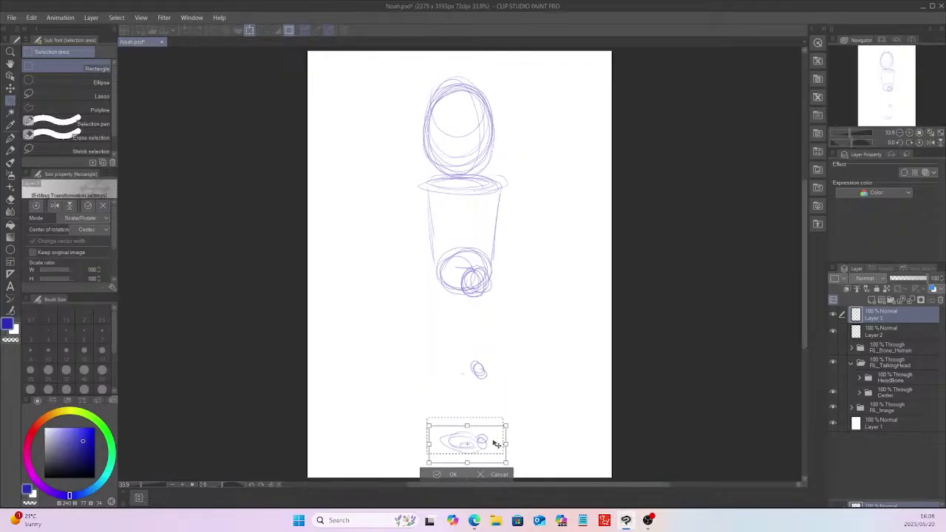
click(454, 473)
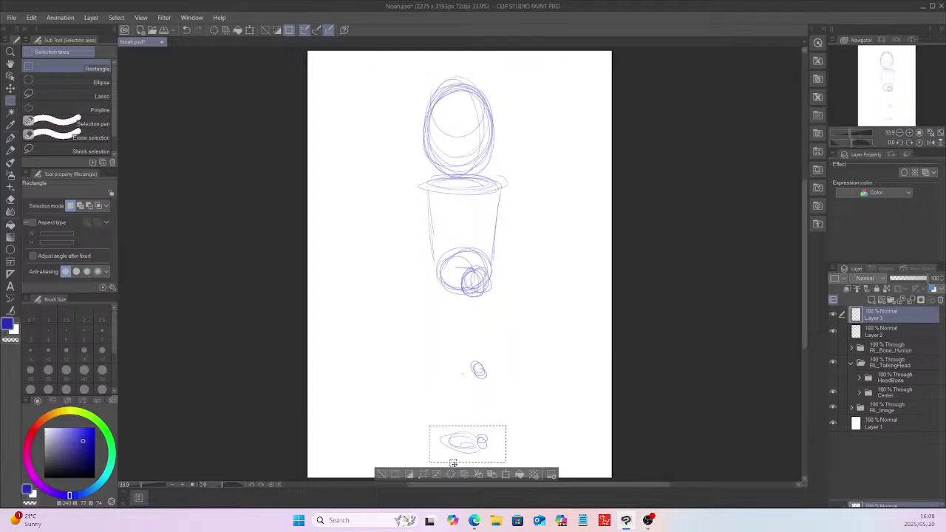
click(385, 460)
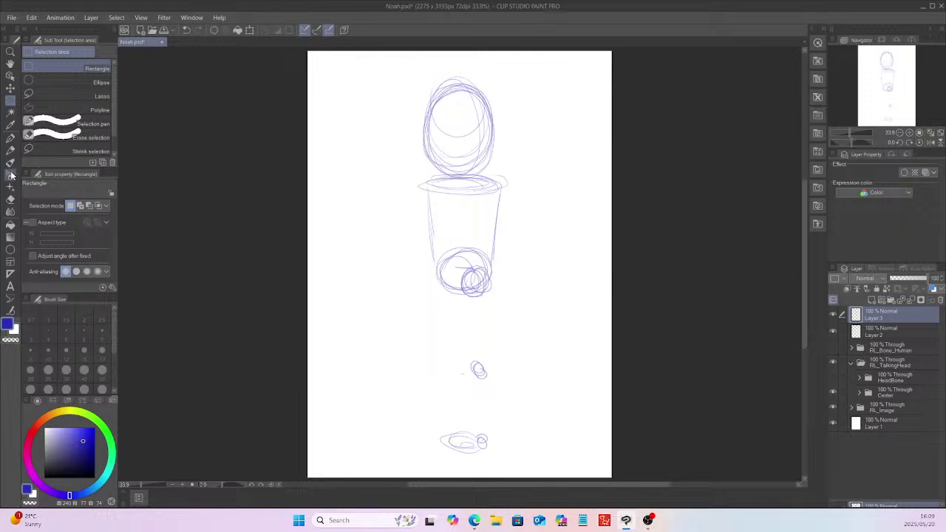
Step: Select the knee oval with a rectangular selection, delete it and clear the selection
drag(447, 351, 508, 388)
click(462, 404)
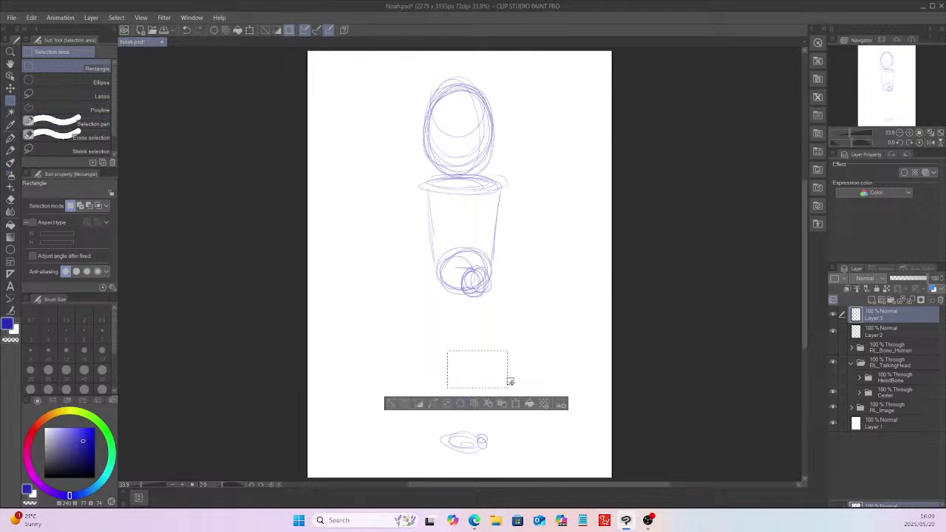
click(397, 387)
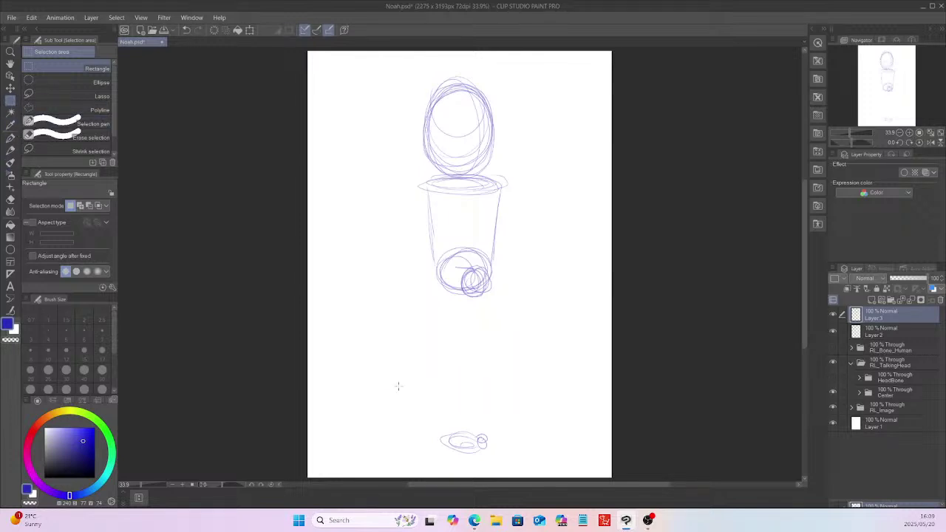
Step: Pencil a new knee circle slightly higher and connect hip, knee and ankle with thigh and shin lines
click(10, 150)
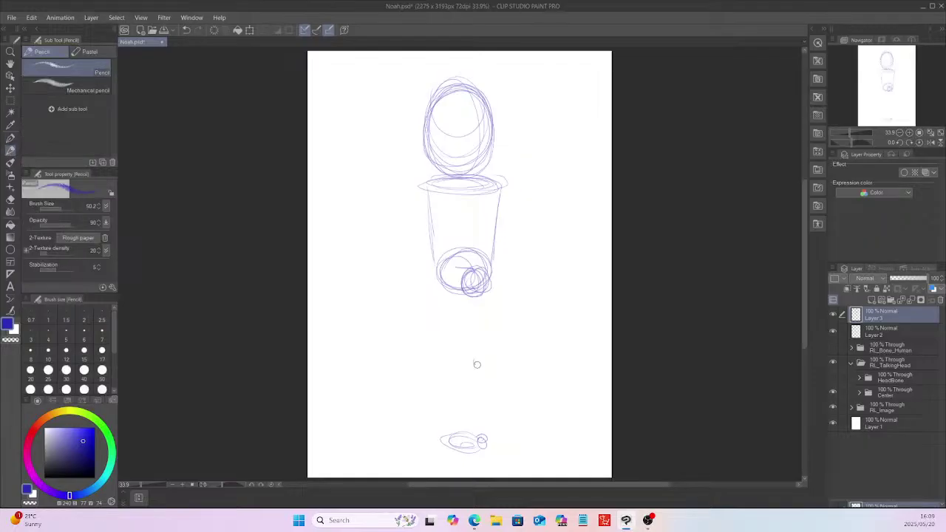
drag(477, 365, 476, 362)
mouse_move(466, 296)
mouse_down()
mouse_move(468, 357)
mouse_move(485, 353)
mouse_move(475, 442)
mouse_up()
mouse_move(482, 363)
mouse_down()
mouse_move(486, 445)
mouse_move(479, 423)
mouse_up()
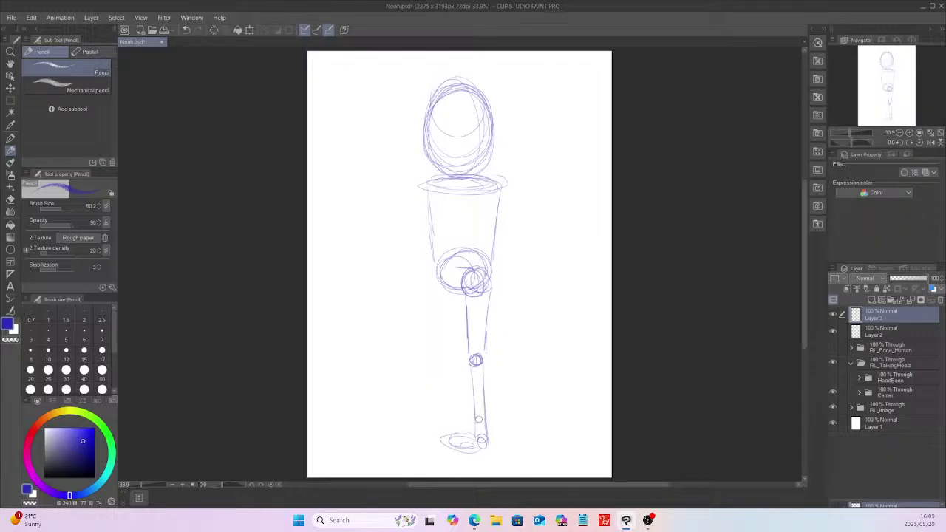
Step: Sketch one arm with a shoulder circle, a small elbow circle, a boxy hand and connecting arm lines
mouse_move(490, 185)
mouse_down()
mouse_move(488, 197)
mouse_move(504, 194)
mouse_up()
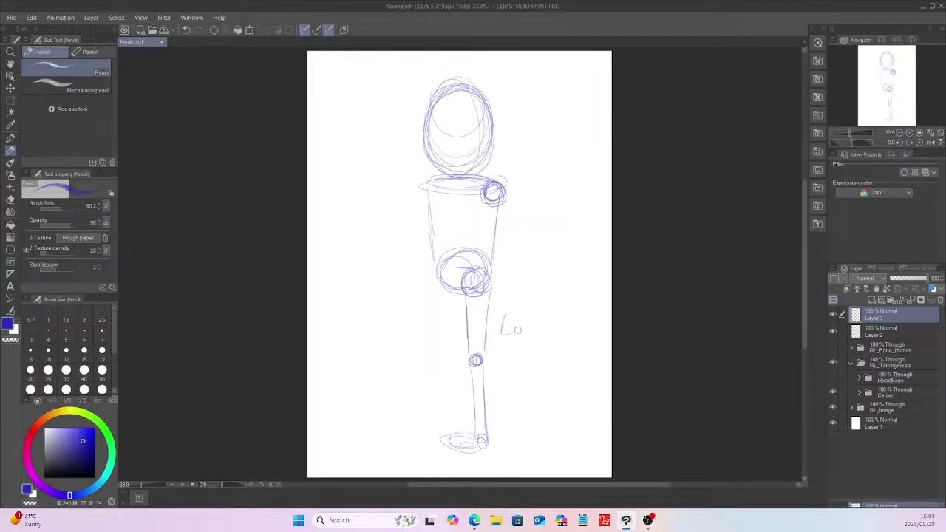
drag(523, 306, 518, 328)
drag(506, 252, 508, 247)
drag(491, 201, 506, 292)
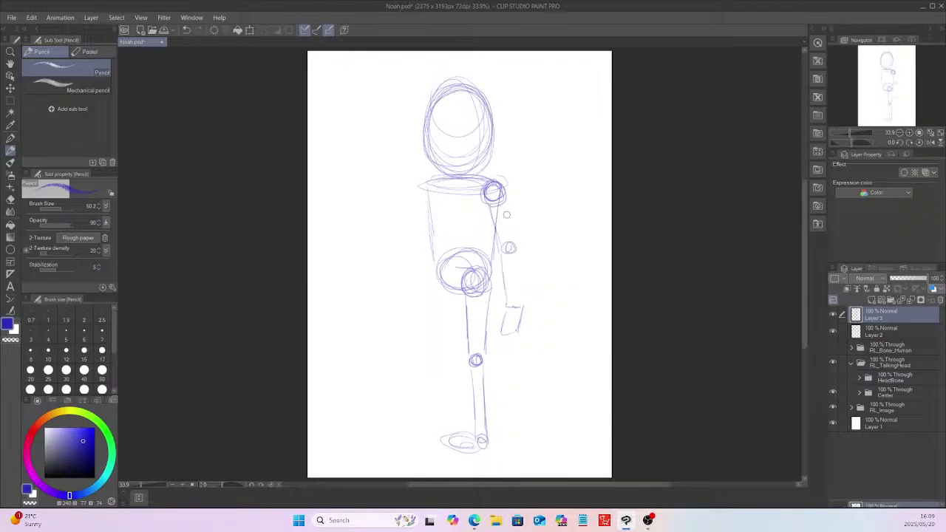
drag(506, 215, 523, 306)
Step: Move Layer 3 with the figure sketch below Layer 2 and set its opacity to 39%
mouse_move(897, 327)
mouse_down()
mouse_move(900, 334)
mouse_move(892, 327)
mouse_up()
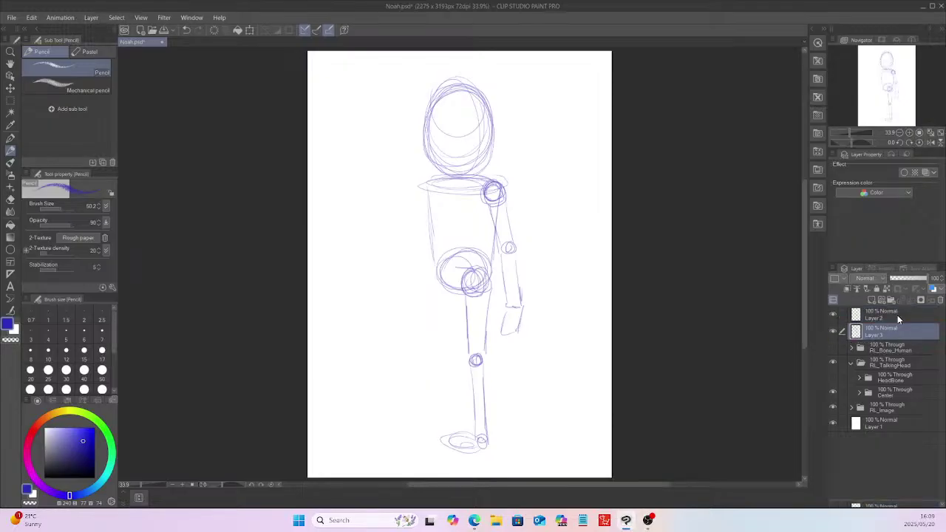
key(3)
key(9)
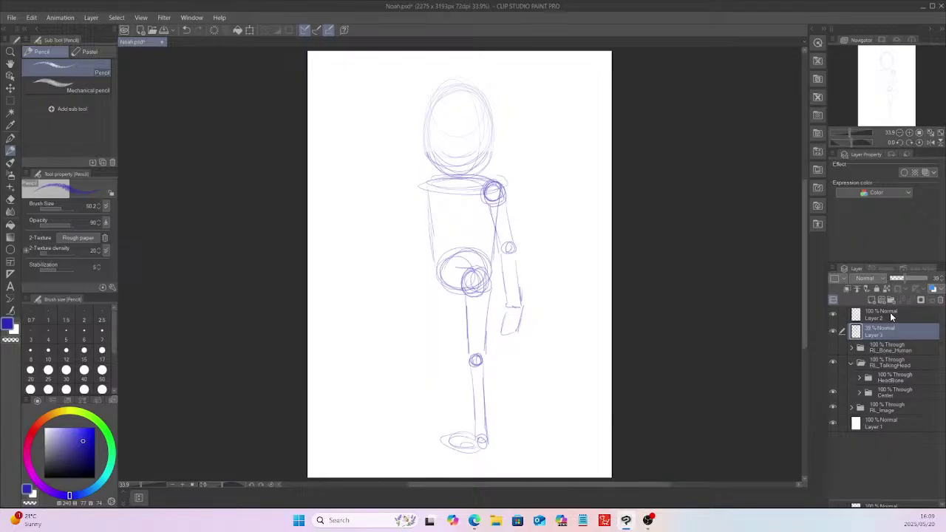
Step: On Layer 2, sketch a round cranium over the head with a vertical centre line and a horizontal eye line
click(899, 311)
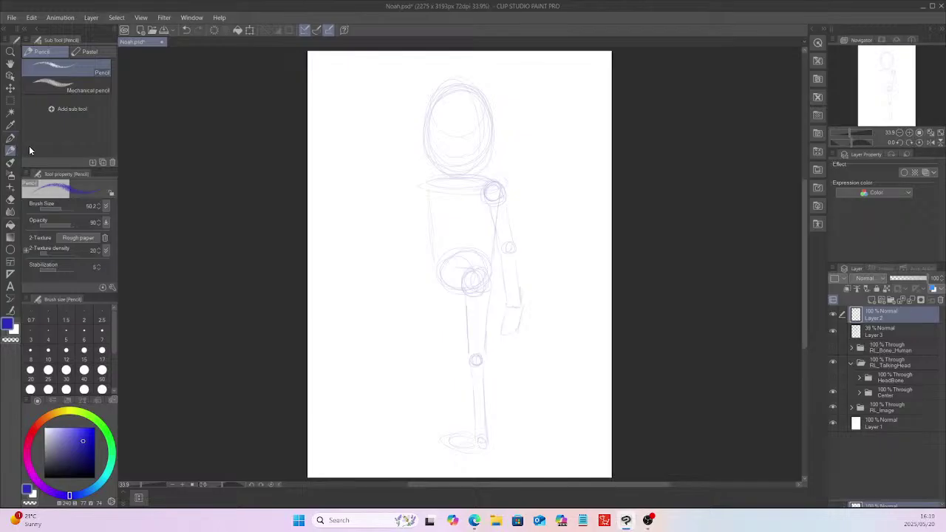
drag(804, 252, 804, 215)
key(ctrl+plus)
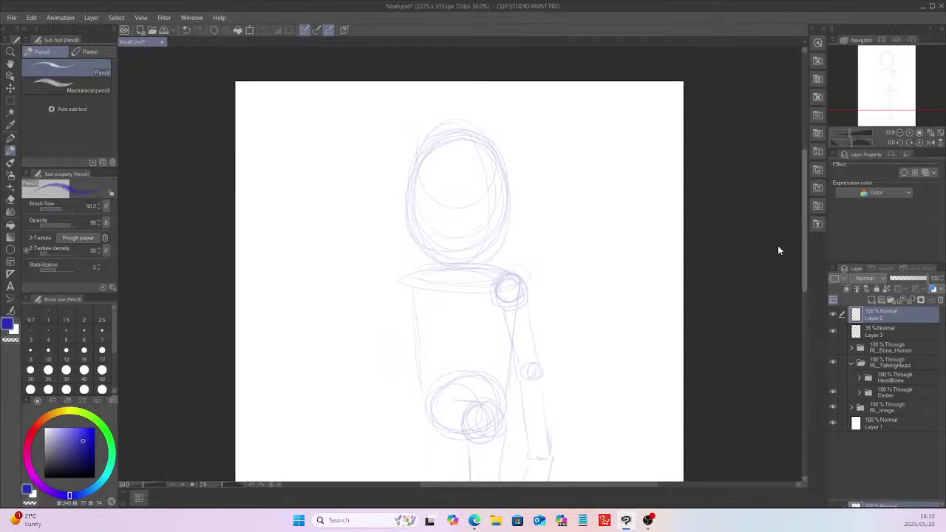
key(ctrl+plus)
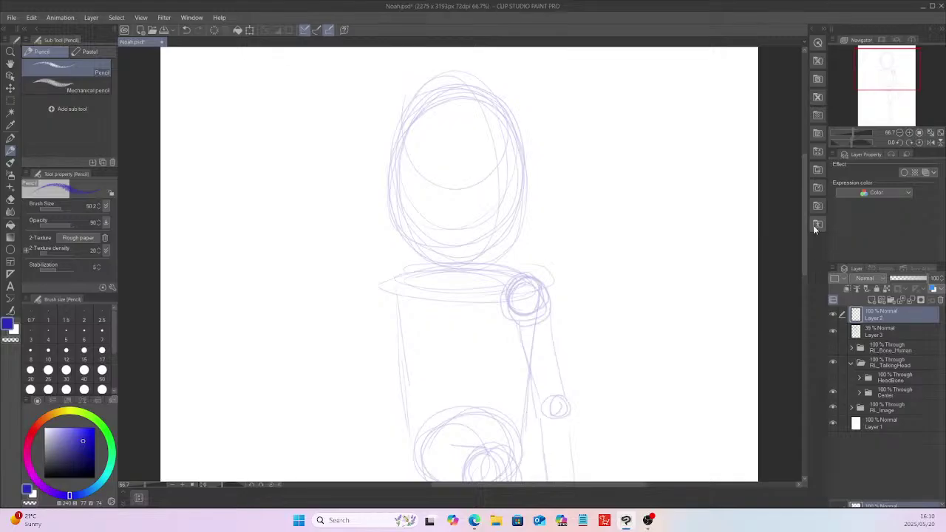
scroll(486, 158, up, 2)
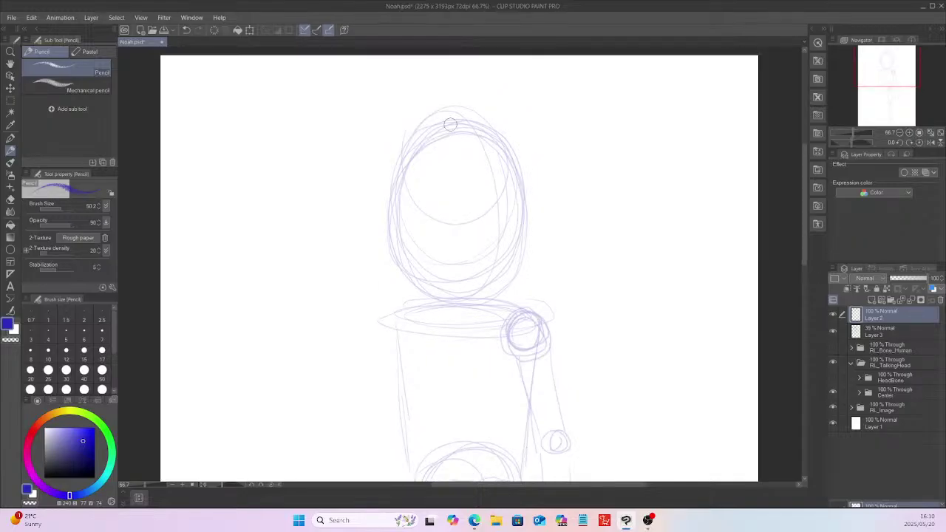
mouse_move(405, 130)
mouse_down()
mouse_move(390, 168)
mouse_move(436, 222)
mouse_move(482, 122)
mouse_move(406, 128)
mouse_move(489, 231)
mouse_move(487, 115)
mouse_move(404, 204)
mouse_move(530, 214)
mouse_move(387, 170)
mouse_move(522, 221)
mouse_move(481, 132)
mouse_move(516, 216)
mouse_move(393, 149)
mouse_move(523, 217)
mouse_move(455, 119)
mouse_move(508, 240)
mouse_move(413, 155)
mouse_up()
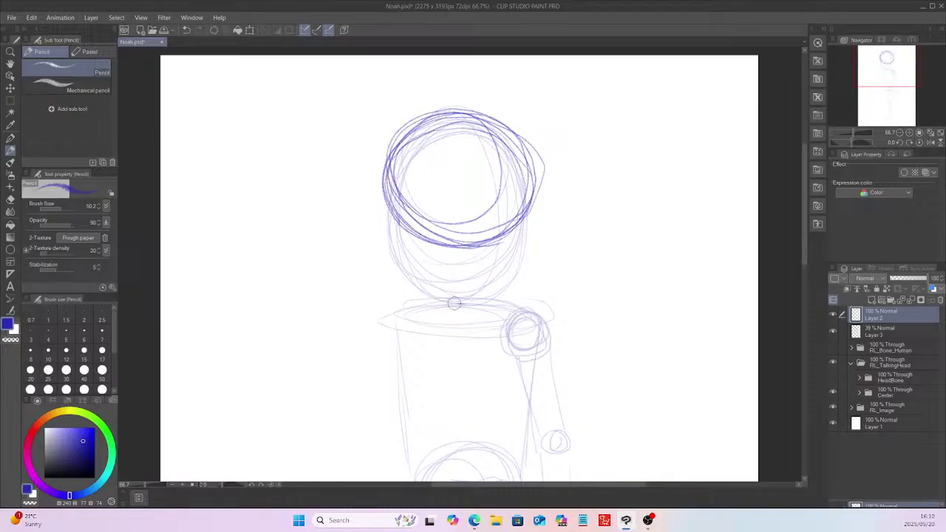
drag(461, 126, 461, 279)
drag(414, 217, 476, 214)
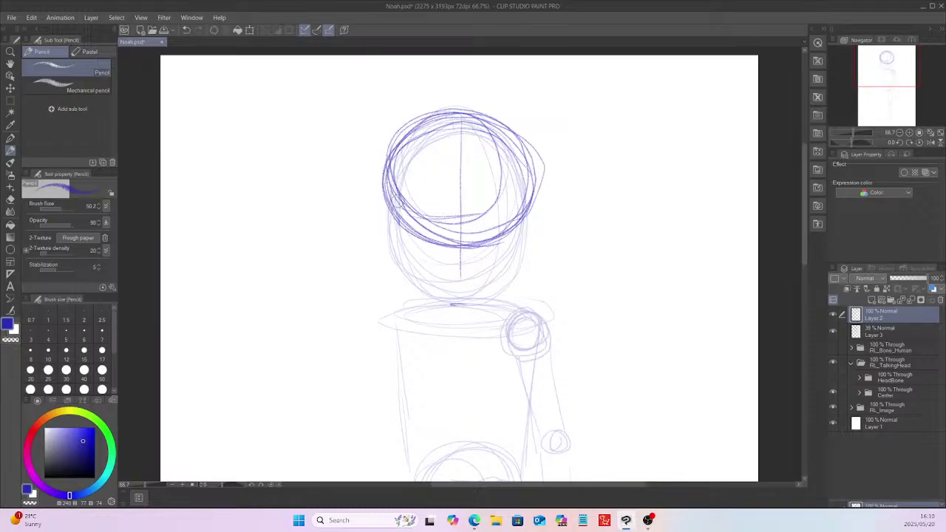
mouse_move(398, 202)
mouse_down()
mouse_move(525, 209)
mouse_move(399, 210)
mouse_up()
drag(399, 210, 504, 213)
Step: Sketch the jaw curving from the cranium down to the chin and add an ear on each side
mouse_move(392, 211)
mouse_down()
mouse_move(405, 260)
mouse_move(391, 238)
mouse_move(391, 257)
mouse_move(395, 244)
mouse_move(411, 280)
mouse_move(461, 303)
mouse_up()
mouse_move(529, 210)
mouse_down()
mouse_move(534, 258)
mouse_move(525, 234)
mouse_move(506, 289)
mouse_move(477, 311)
mouse_move(495, 296)
mouse_move(529, 226)
mouse_move(526, 273)
mouse_up()
mouse_move(367, 206)
mouse_down()
mouse_move(382, 236)
mouse_move(386, 209)
mouse_move(369, 213)
mouse_move(384, 230)
mouse_move(373, 194)
mouse_up()
mouse_move(533, 194)
mouse_down()
mouse_move(553, 208)
mouse_move(534, 244)
mouse_move(553, 214)
mouse_move(549, 241)
mouse_move(552, 217)
mouse_up()
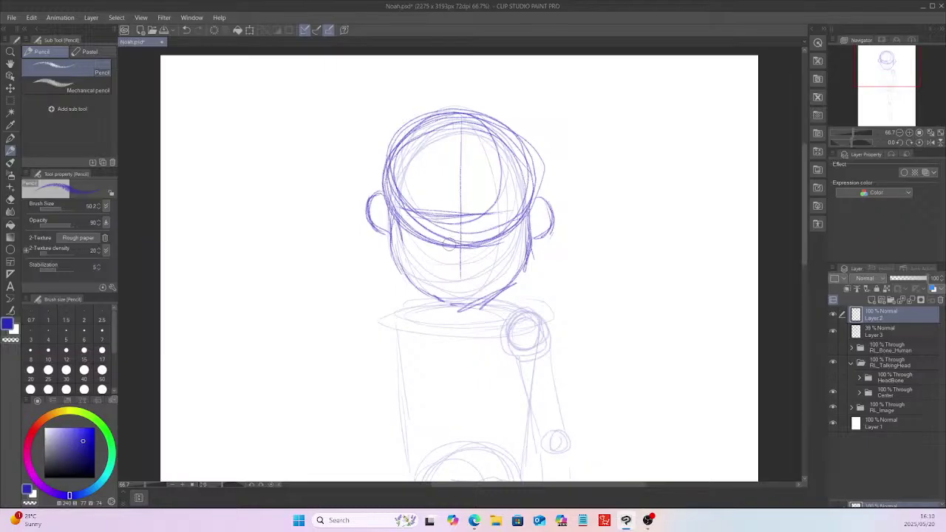
Step: On Layer 3, sketch a neck joint circle inside the head and neck lines flaring down to the shoulders
click(884, 331)
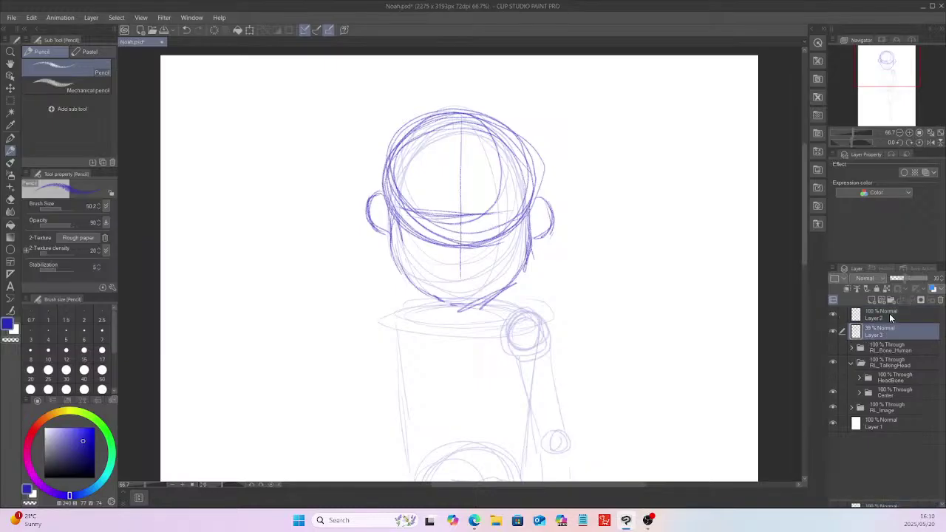
mouse_move(453, 225)
mouse_down()
mouse_move(454, 253)
mouse_move(448, 236)
mouse_move(473, 224)
mouse_move(474, 253)
mouse_move(448, 251)
mouse_move(451, 295)
mouse_move(452, 268)
mouse_move(470, 261)
mouse_move(475, 292)
mouse_move(451, 254)
mouse_move(453, 292)
mouse_move(435, 305)
mouse_up()
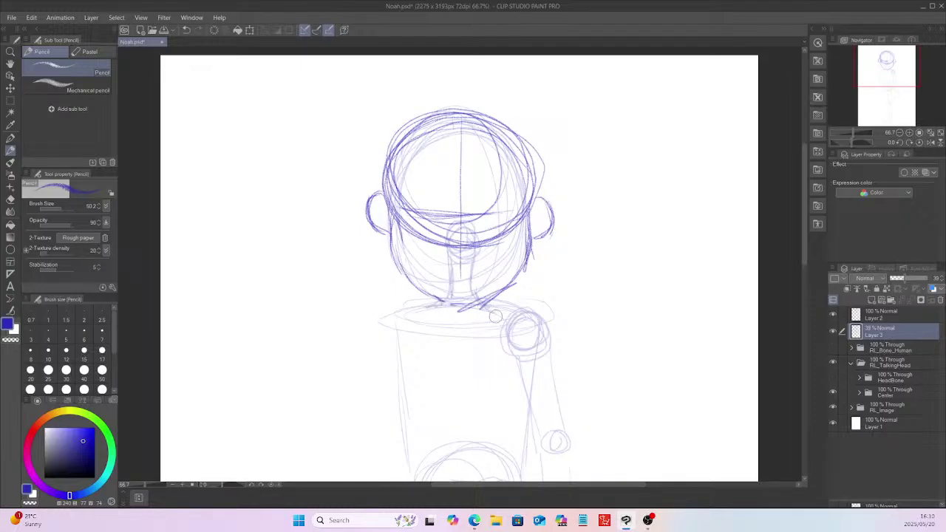
Step: Move the head sketch on Layer 2 slightly up to expose more neck and check the full figure's proportions
click(894, 316)
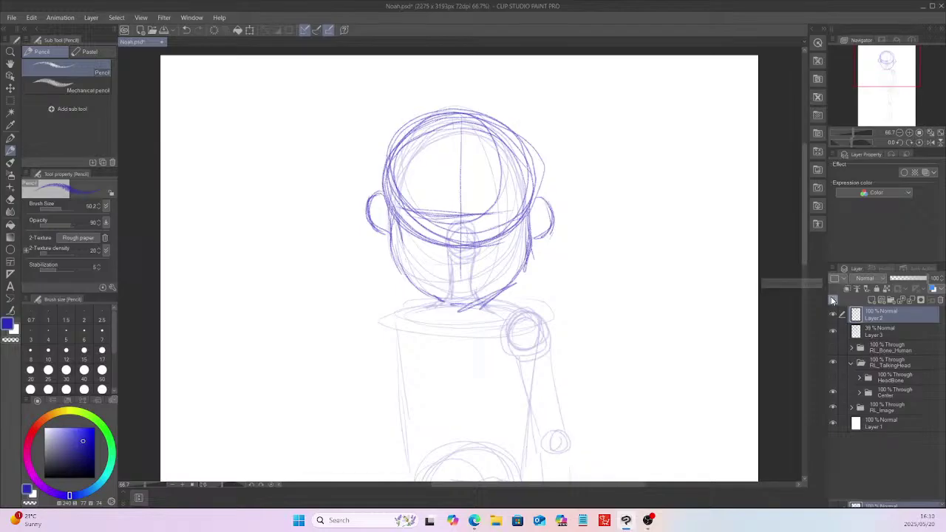
key(k)
drag(584, 268, 587, 244)
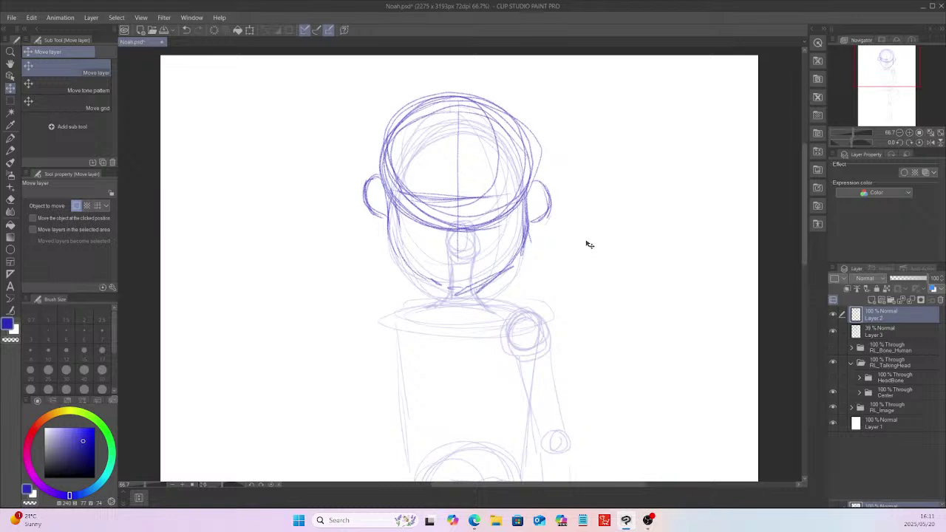
scroll(597, 241, down, 5)
scroll(598, 241, up, 3)
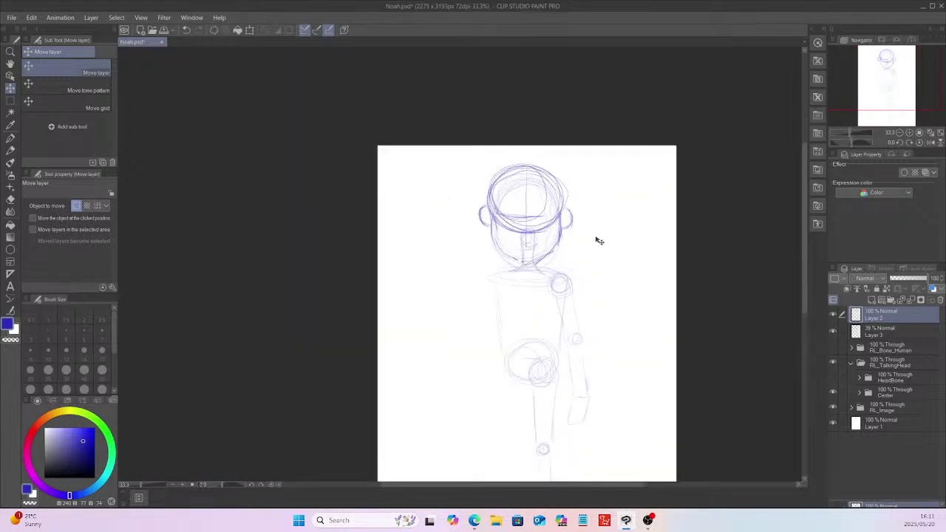
scroll(598, 241, up, 2)
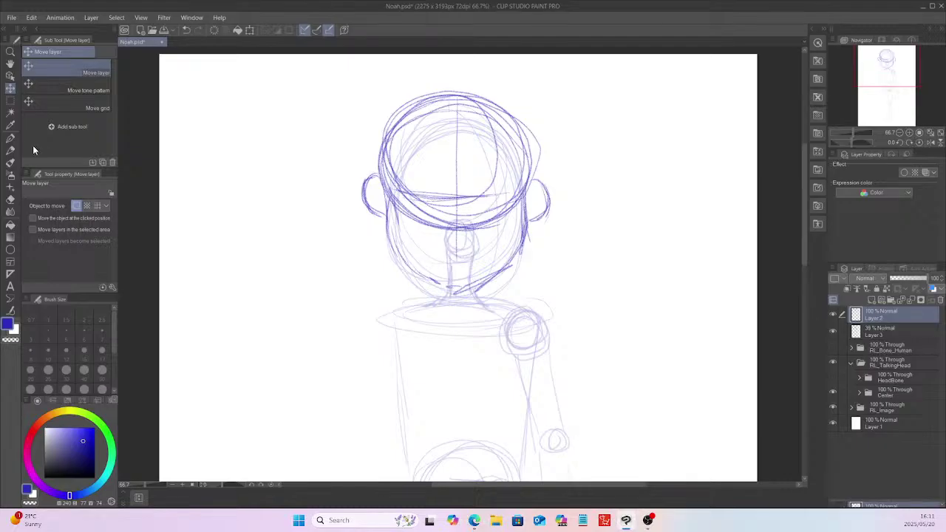
Step: Reinforce the head outline in pencil and sketch oval eyes, thick eyebrows, a round nose and a short mouth
click(11, 150)
mouse_move(396, 198)
mouse_down()
mouse_move(390, 241)
mouse_move(415, 278)
mouse_move(458, 291)
mouse_move(526, 244)
mouse_move(528, 187)
mouse_move(490, 289)
mouse_move(535, 273)
mouse_move(530, 199)
mouse_move(495, 99)
mouse_move(413, 113)
mouse_up()
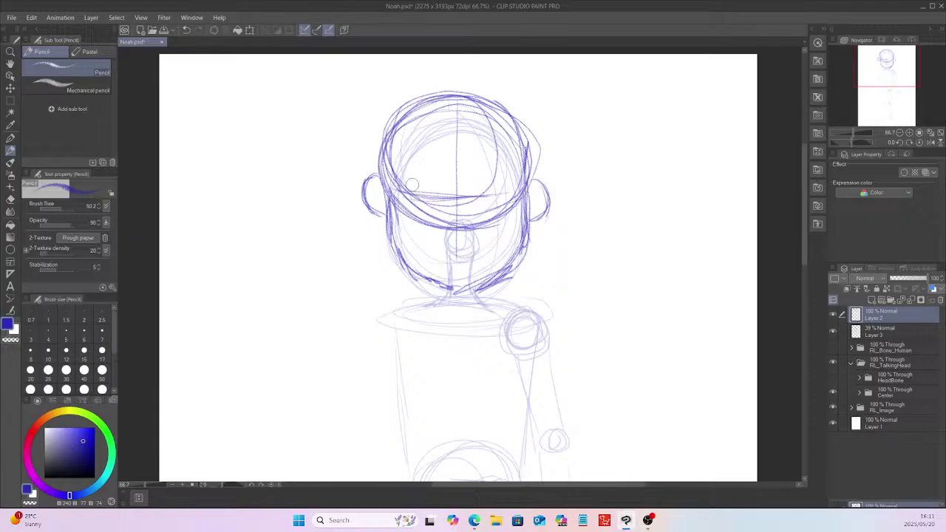
mouse_move(412, 184)
mouse_down()
mouse_move(425, 185)
mouse_move(429, 201)
mouse_move(419, 208)
mouse_move(431, 184)
mouse_up()
drag(491, 181, 485, 205)
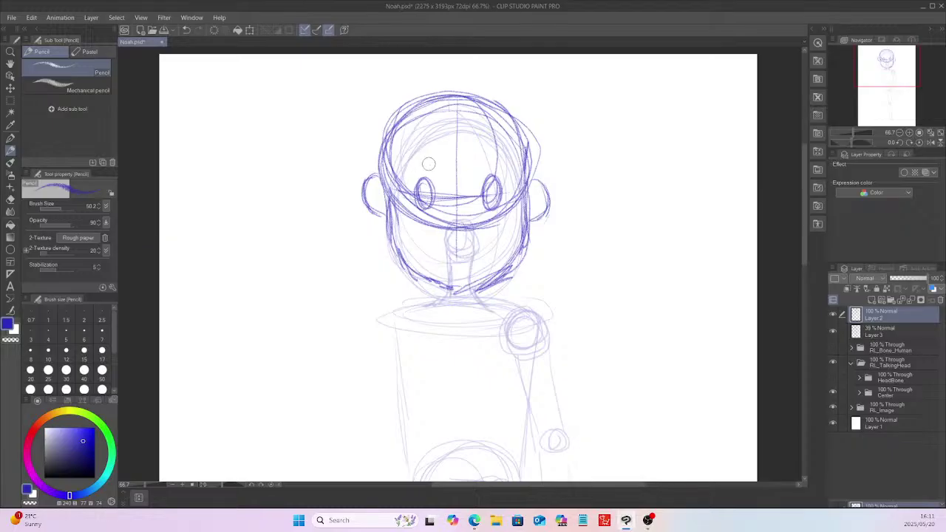
mouse_move(395, 161)
mouse_down()
mouse_move(429, 149)
mouse_move(437, 164)
mouse_move(475, 167)
mouse_move(515, 158)
mouse_move(477, 148)
mouse_move(522, 151)
mouse_up()
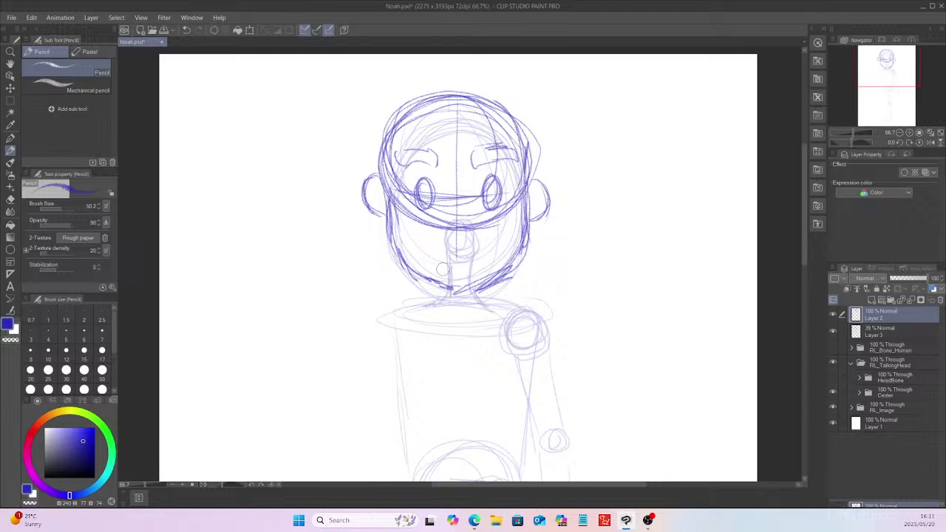
mouse_move(443, 215)
mouse_down()
mouse_move(475, 228)
mouse_move(471, 234)
mouse_move(448, 220)
mouse_move(452, 232)
mouse_move(470, 220)
mouse_up()
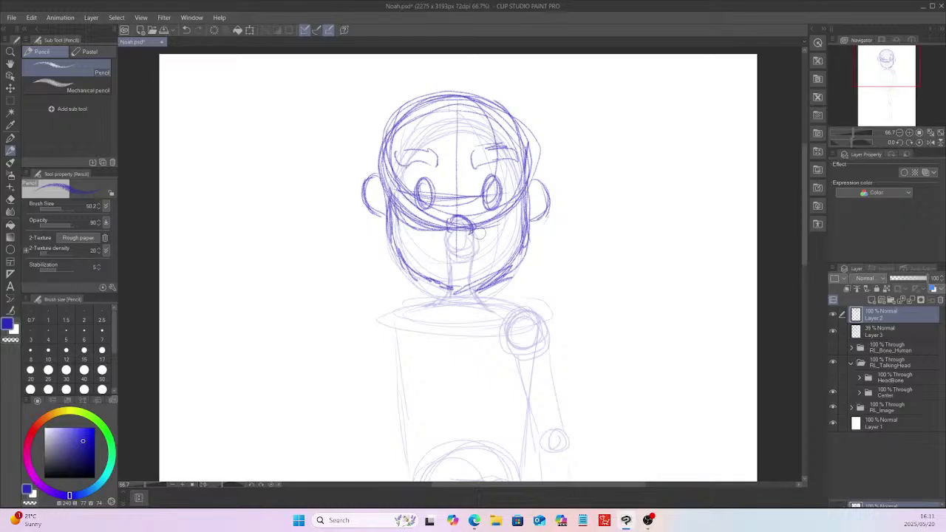
mouse_move(442, 251)
mouse_down()
mouse_move(449, 263)
mouse_move(474, 256)
mouse_up()
Step: Sketch a full rounded beard outline from below one ear, around the chin, to the other ear
mouse_move(378, 230)
mouse_down()
mouse_move(386, 201)
mouse_move(379, 257)
mouse_move(414, 307)
mouse_move(463, 325)
mouse_move(442, 322)
mouse_move(489, 324)
mouse_up()
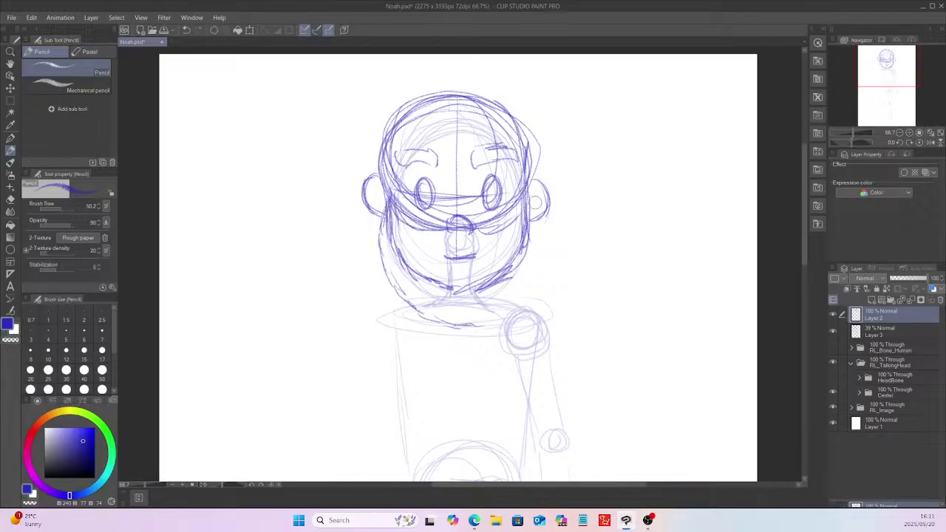
mouse_move(528, 186)
mouse_down()
mouse_move(547, 268)
mouse_move(523, 319)
mouse_move(482, 330)
mouse_move(535, 303)
mouse_up()
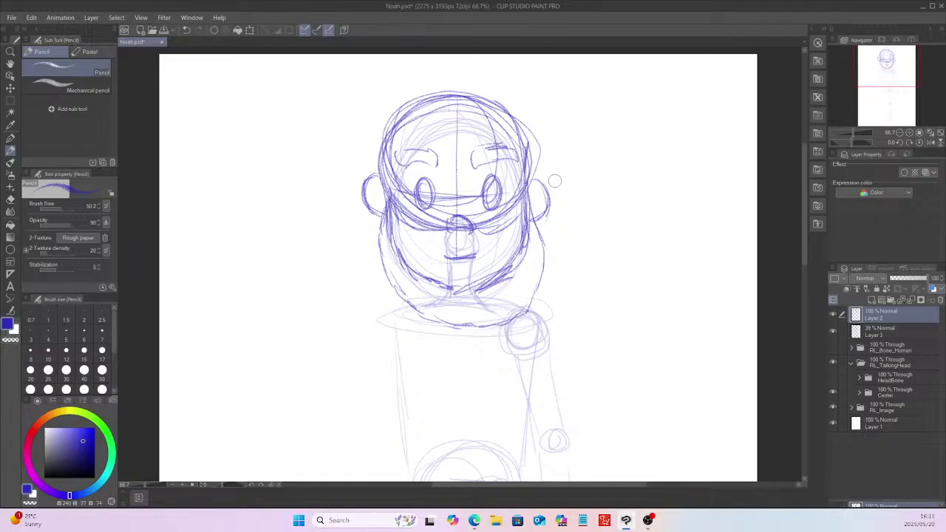
mouse_move(537, 234)
mouse_down()
mouse_move(533, 297)
mouse_move(544, 270)
mouse_move(511, 314)
mouse_move(472, 326)
mouse_up()
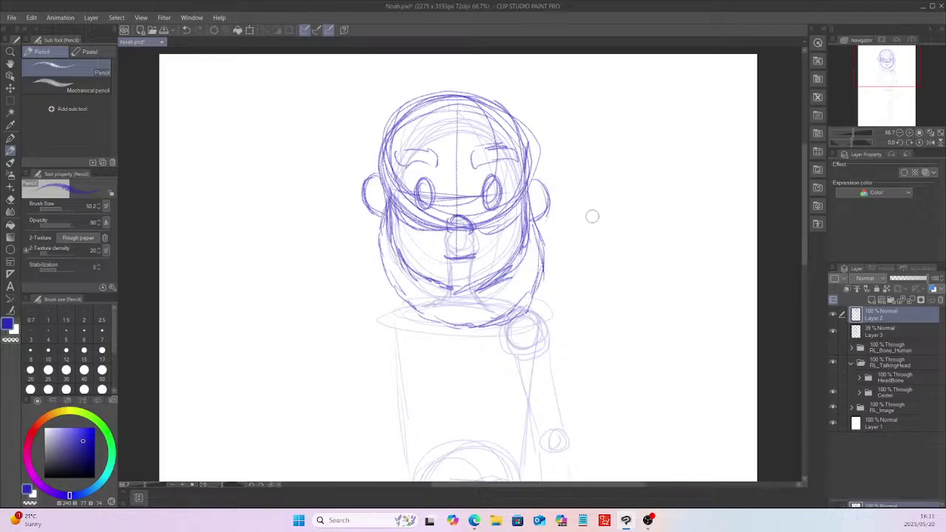
Step: Reinforce one side of the beard and sketch scalloped curly hair across the forehead, crown and both sides of the head
scroll(803, 214, up, 2)
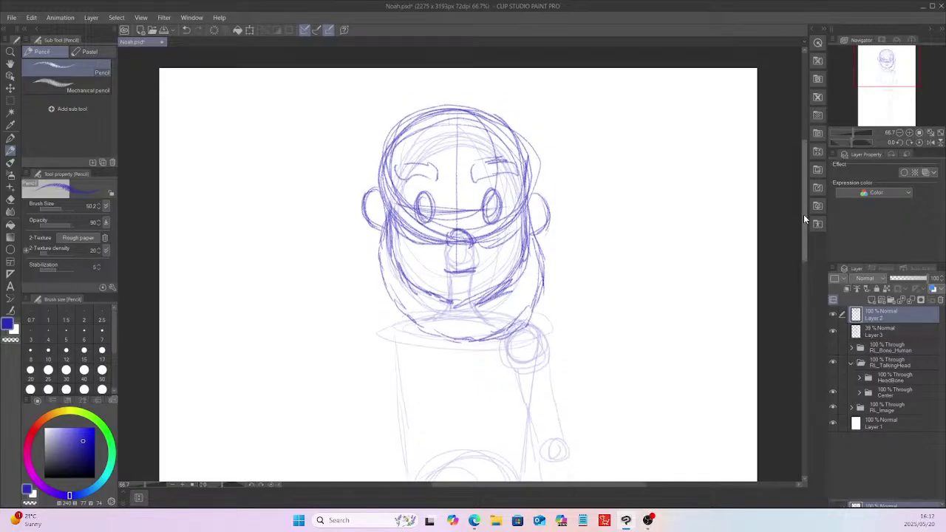
mouse_move(541, 261)
mouse_down()
mouse_move(524, 310)
mouse_move(530, 301)
mouse_move(508, 328)
mouse_move(538, 260)
mouse_move(504, 332)
mouse_move(535, 254)
mouse_up()
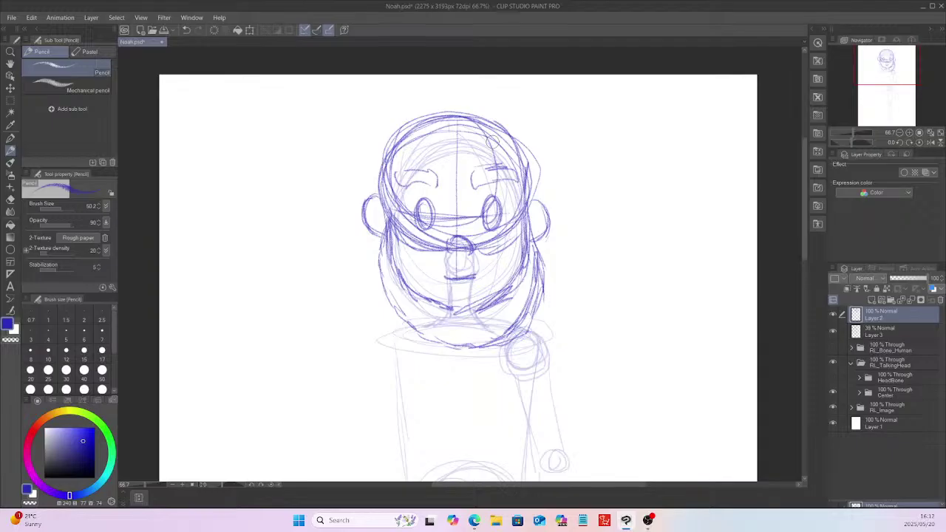
scroll(491, 142, down, 1)
scroll(491, 142, up, 1)
mouse_move(420, 100)
mouse_down()
mouse_move(412, 127)
mouse_move(423, 146)
mouse_move(489, 141)
mouse_move(497, 115)
mouse_move(477, 94)
mouse_move(421, 98)
mouse_move(408, 124)
mouse_move(383, 137)
mouse_move(371, 200)
mouse_up()
mouse_move(499, 120)
mouse_down()
mouse_move(536, 156)
mouse_move(541, 201)
mouse_up()
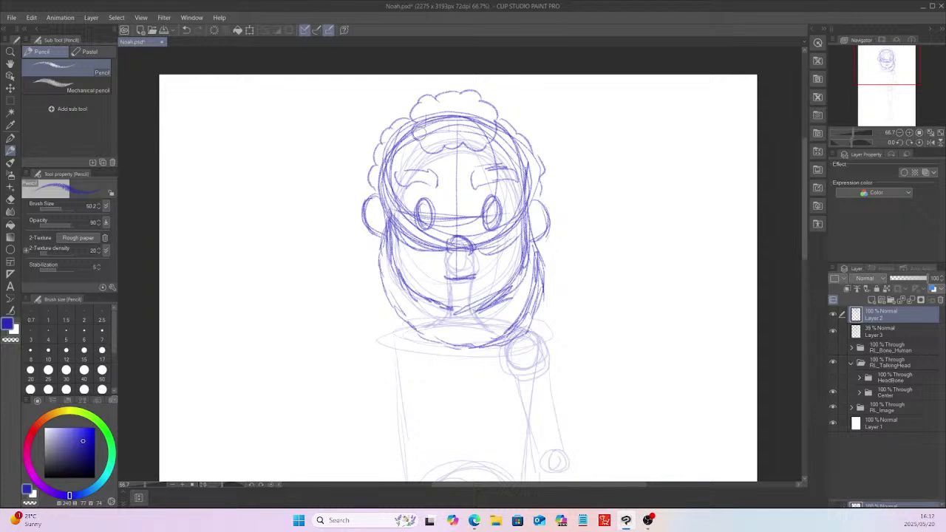
Step: Lower Layer 2's opacity to 28% and select the NSFace layer inside the Center group's Face folder
drag(905, 278, 901, 278)
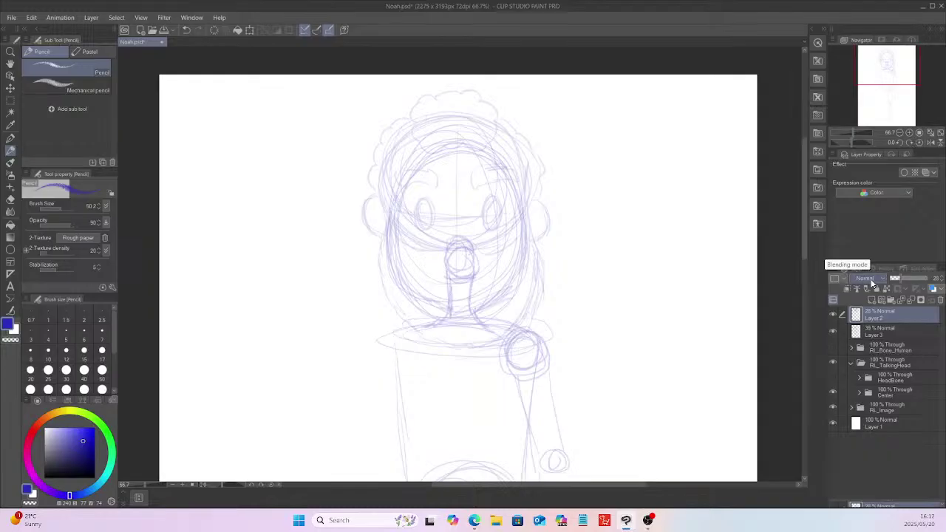
click(860, 392)
drag(936, 369, 878, 449)
click(882, 442)
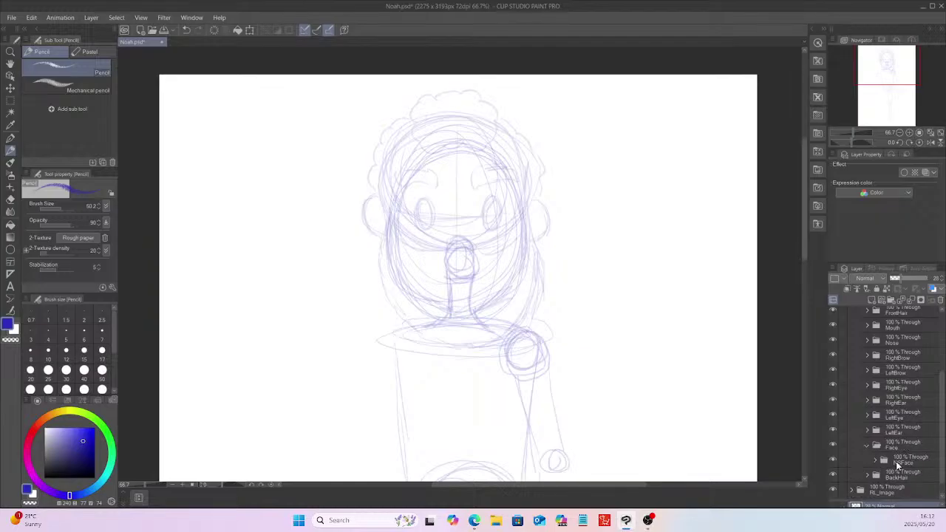
click(874, 460)
click(908, 474)
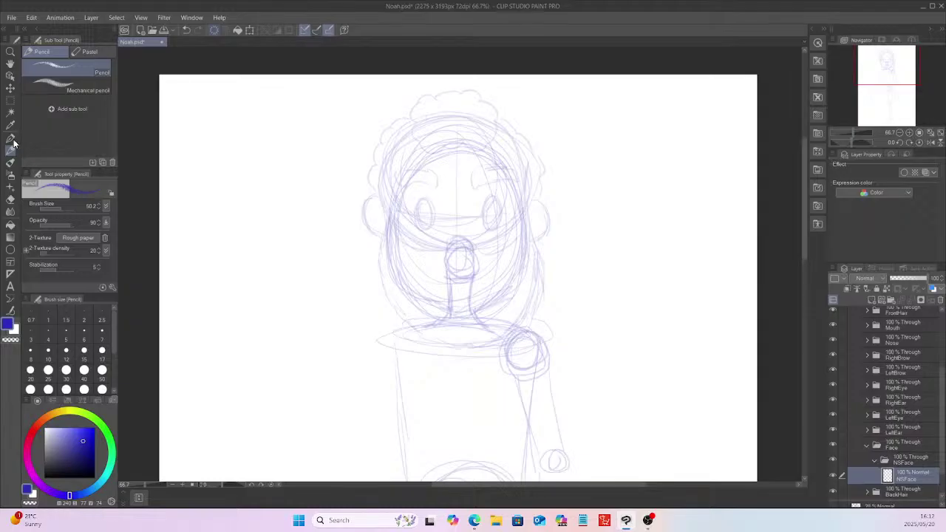
Step: Choose the G-pen and set the drawing colour to a muted tan skin tone (H 40, S 34, V 81)
click(10, 139)
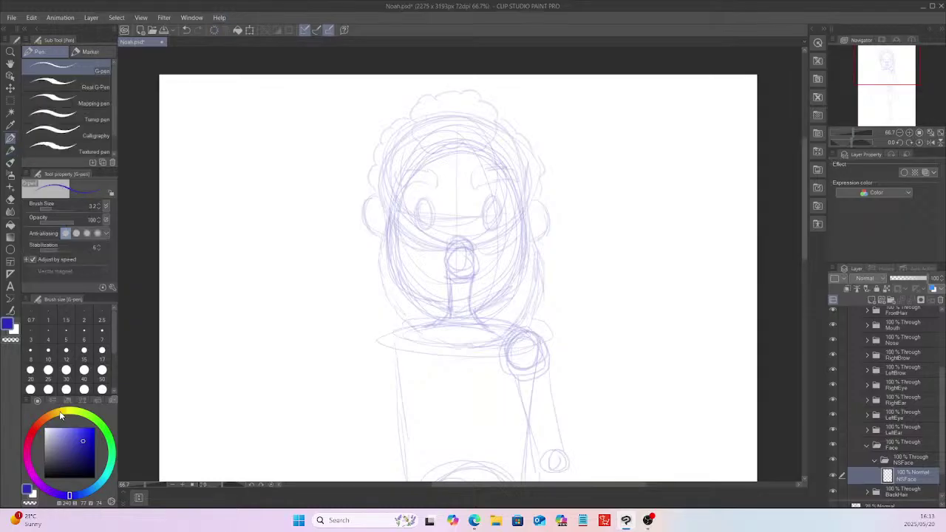
click(60, 413)
click(67, 427)
click(69, 426)
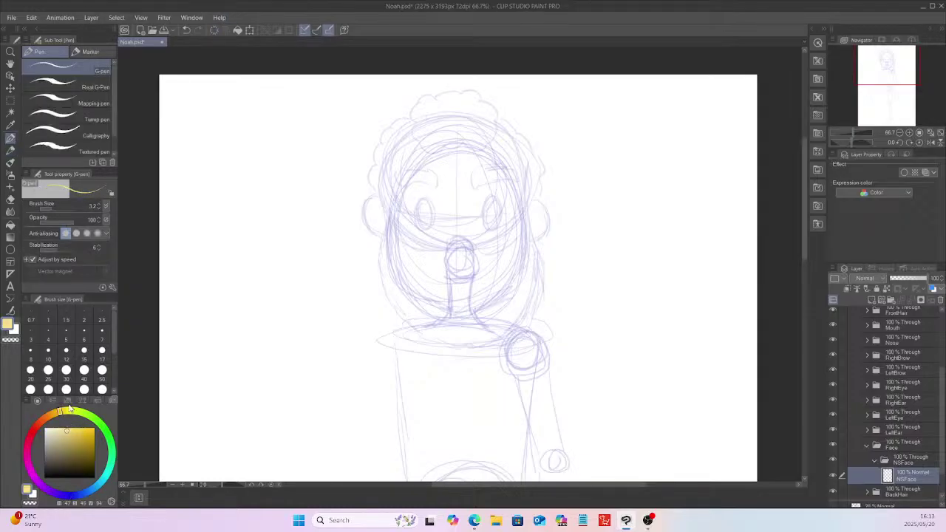
drag(64, 427, 66, 432)
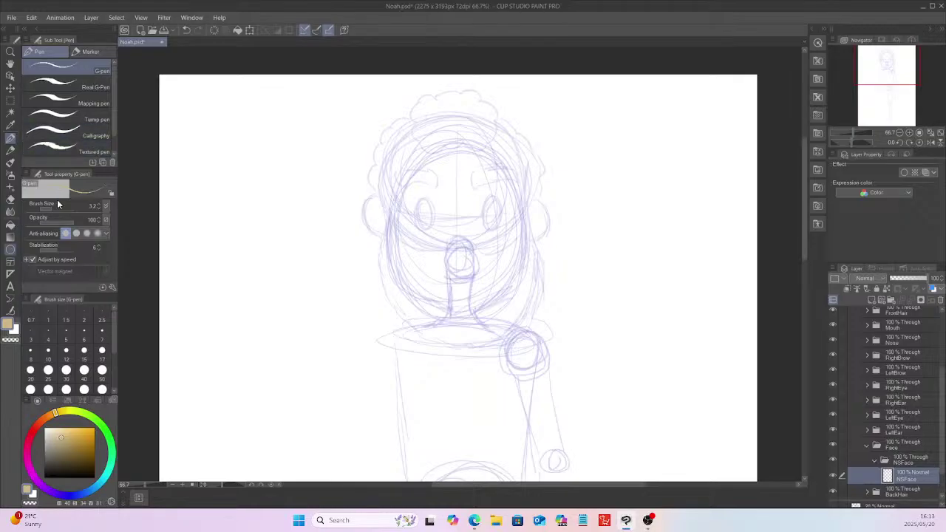
Step: Draw a filled tan circle over the sketched cranium on the NSFace layer and shift it to centre on the head
key(u)
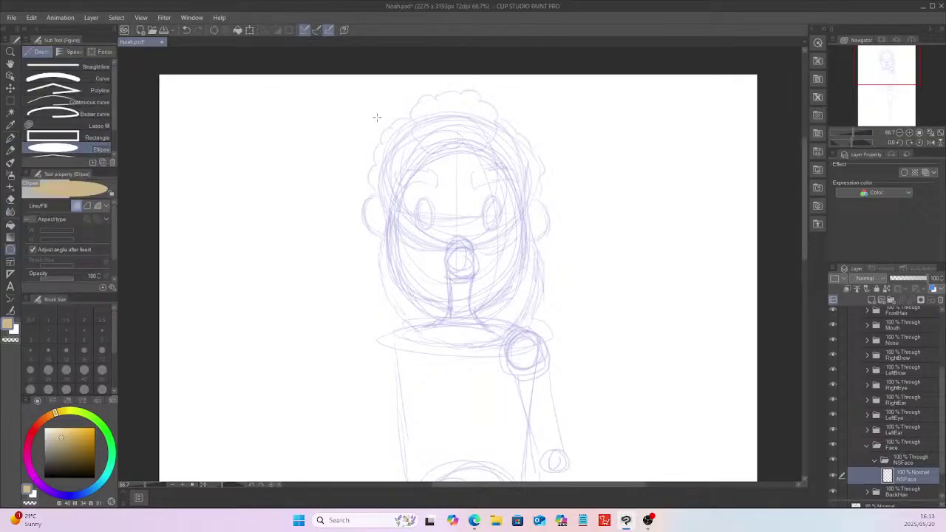
drag(382, 120, 521, 257)
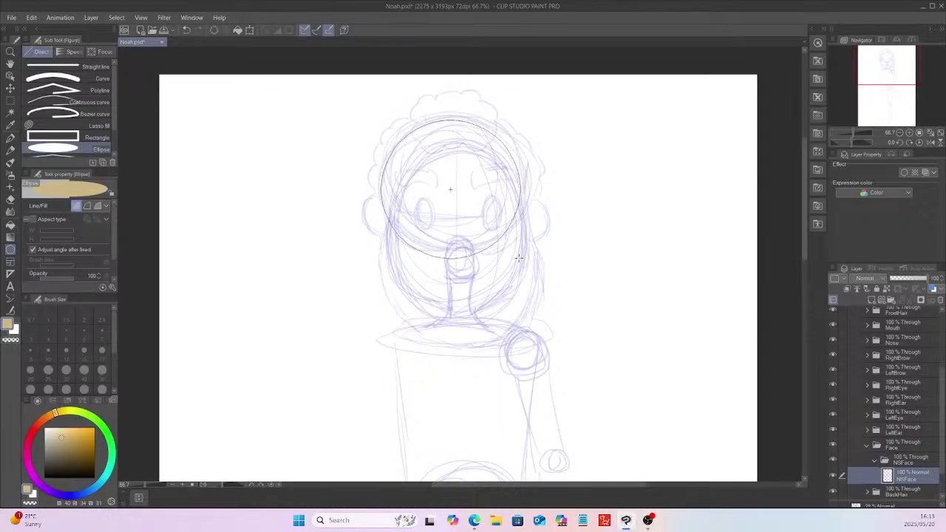
click(511, 231)
key(k)
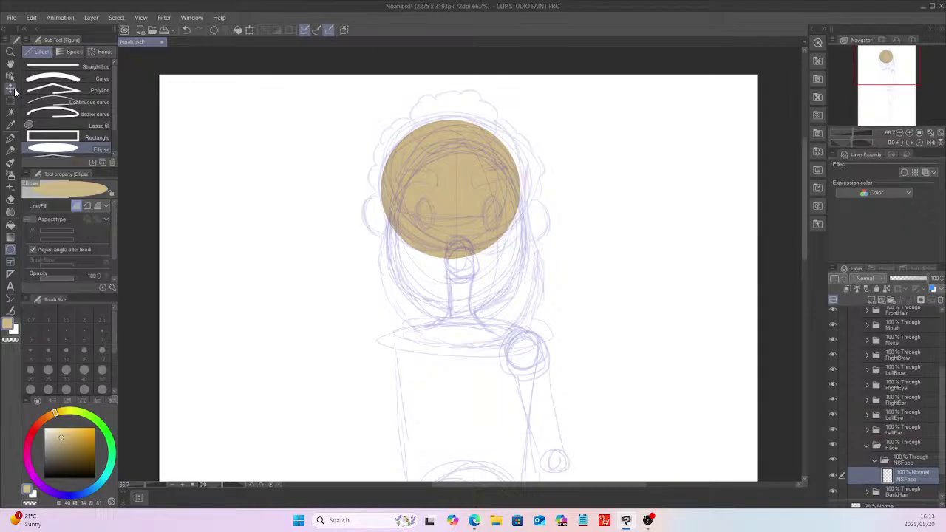
mouse_move(629, 303)
mouse_down()
mouse_move(646, 283)
mouse_move(638, 310)
mouse_up()
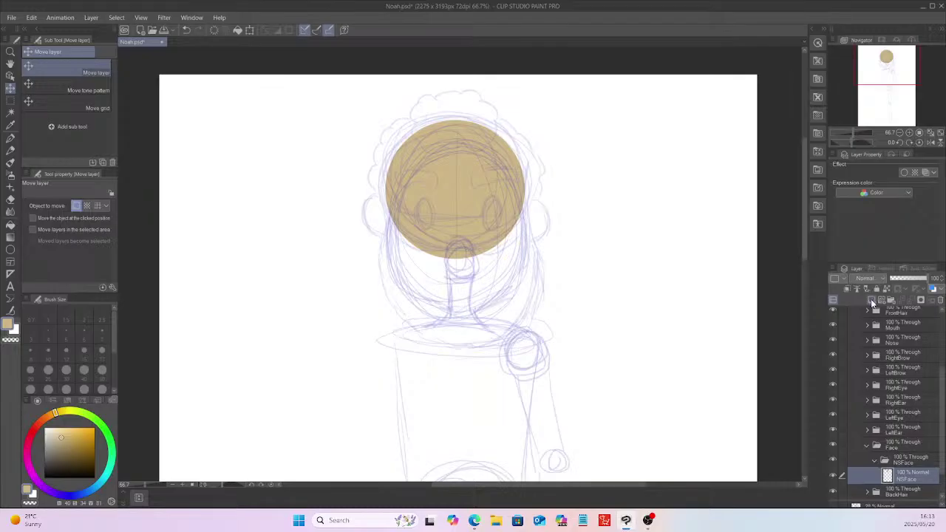
Step: Add a new layer above NSFace, draw a filled tan ellipse for the lower face and align it centrally under the circle
click(871, 298)
click(10, 249)
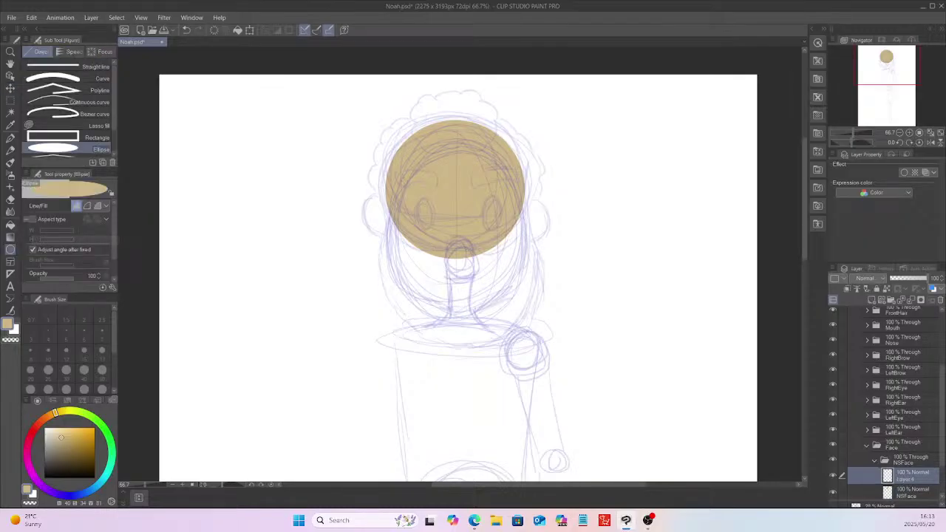
mouse_move(403, 176)
mouse_down()
mouse_move(489, 310)
mouse_move(502, 323)
mouse_move(524, 319)
mouse_move(530, 333)
mouse_up()
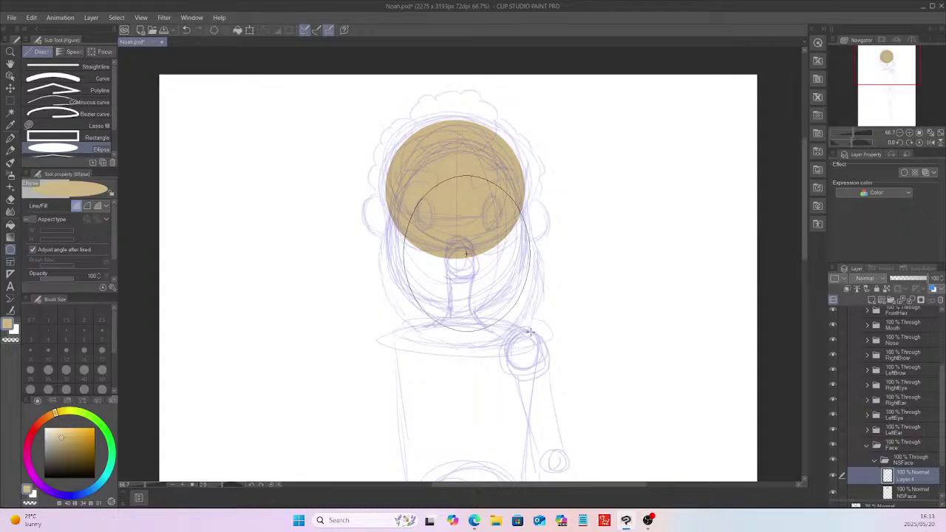
click(465, 254)
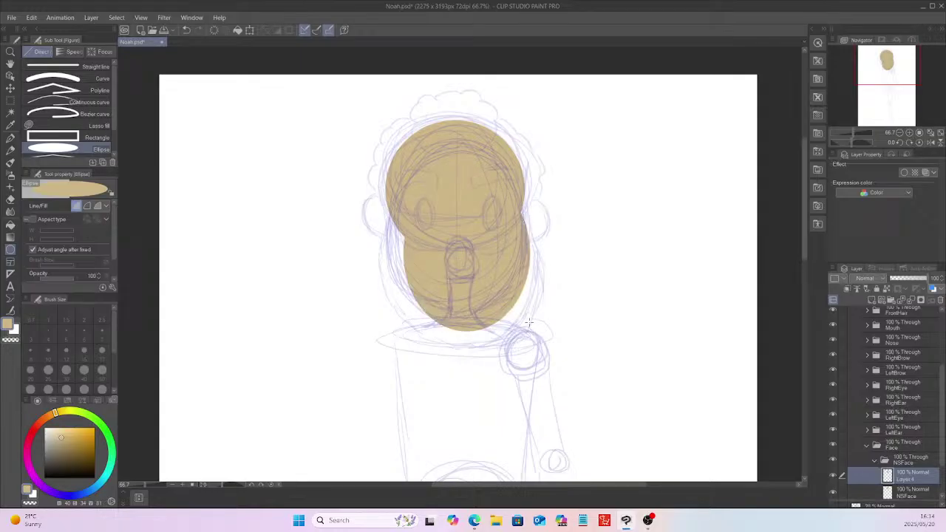
click(10, 88)
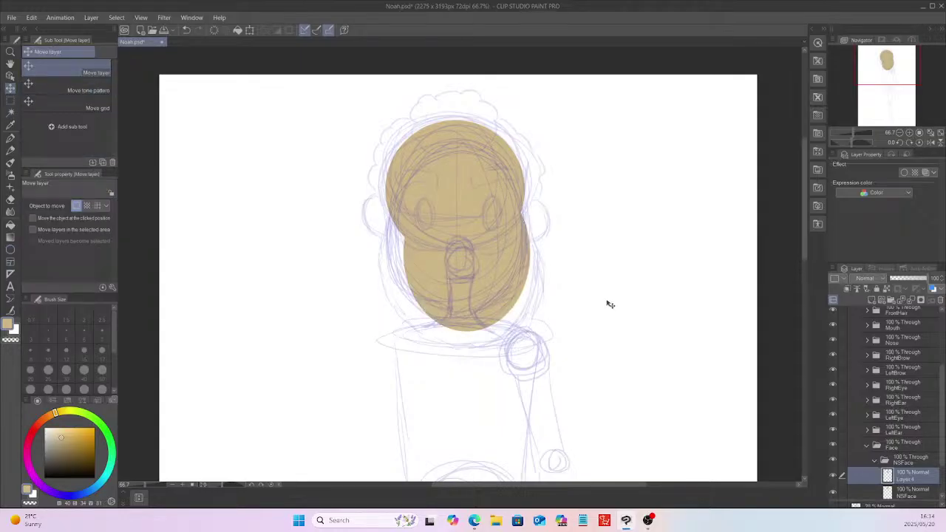
mouse_move(599, 284)
mouse_down()
mouse_move(586, 270)
mouse_move(597, 285)
mouse_up()
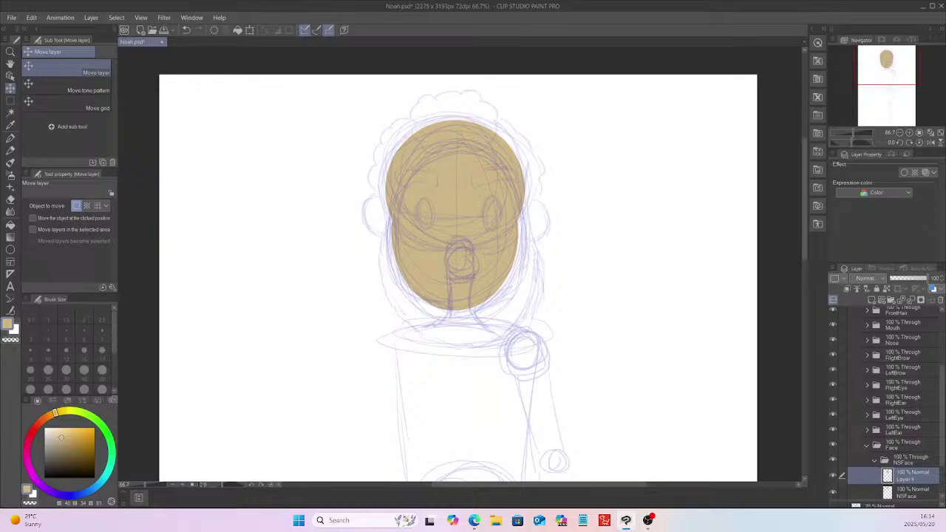
Step: Hide the Layer 2 and Layer 3 sketches and add another raster layer above Layer 4 in the NSFace folder
scroll(834, 333, up, 3)
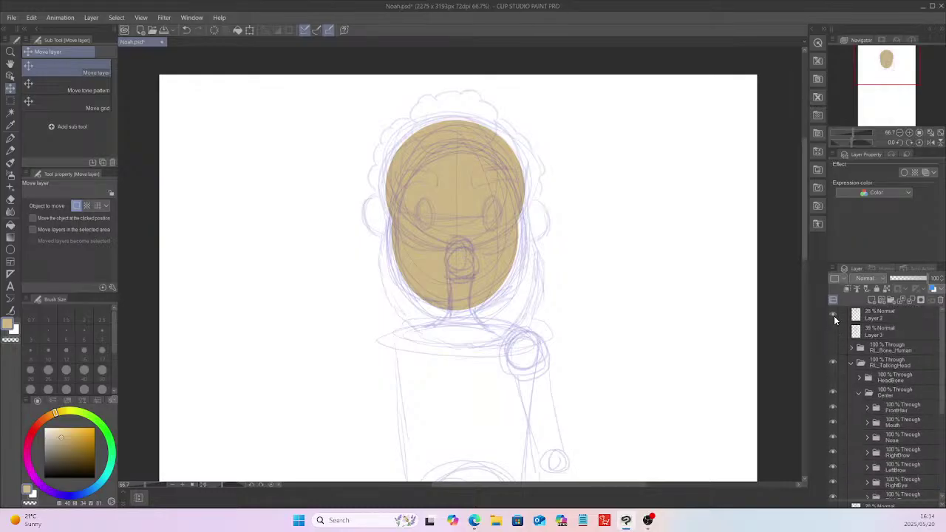
click(834, 315)
drag(944, 365, 945, 425)
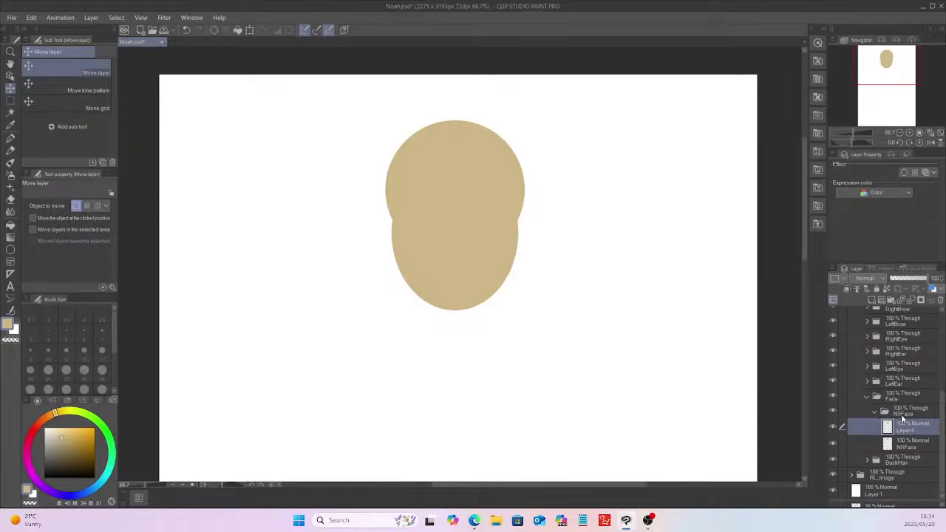
click(871, 300)
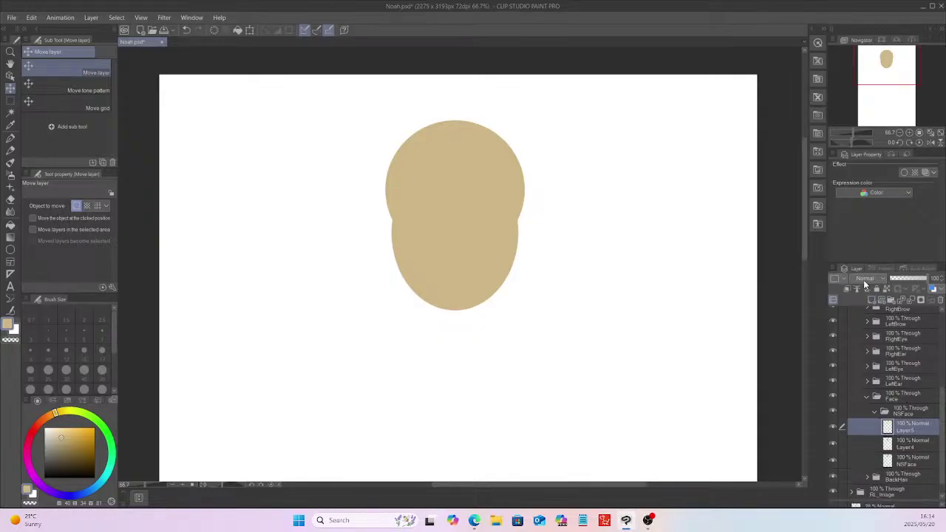
Step: With the G-pen at size 22.4, paint over the notches on both sides of the face to blend the two ellipses into one smooth outline
click(11, 138)
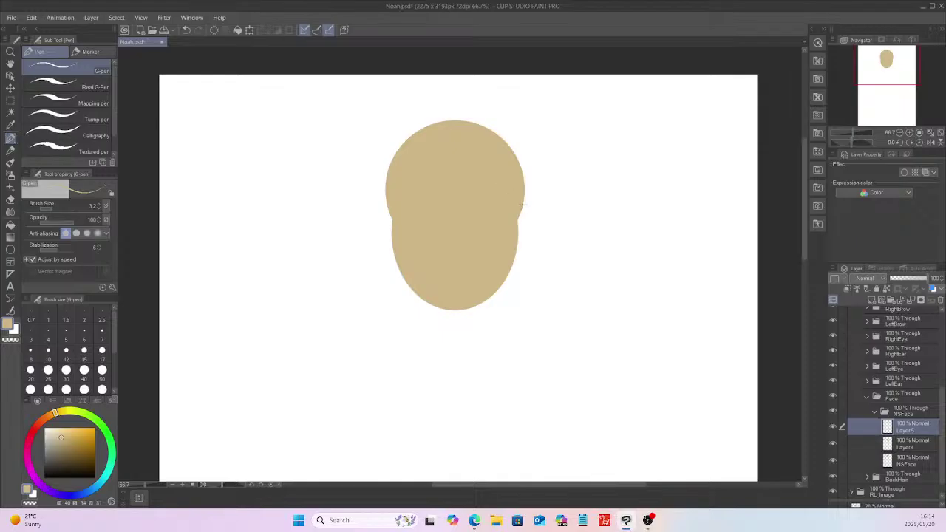
key(bracketleft)
click(55, 206)
scroll(522, 213, up, 1)
scroll(522, 213, up, 1)
key(bracketleft)
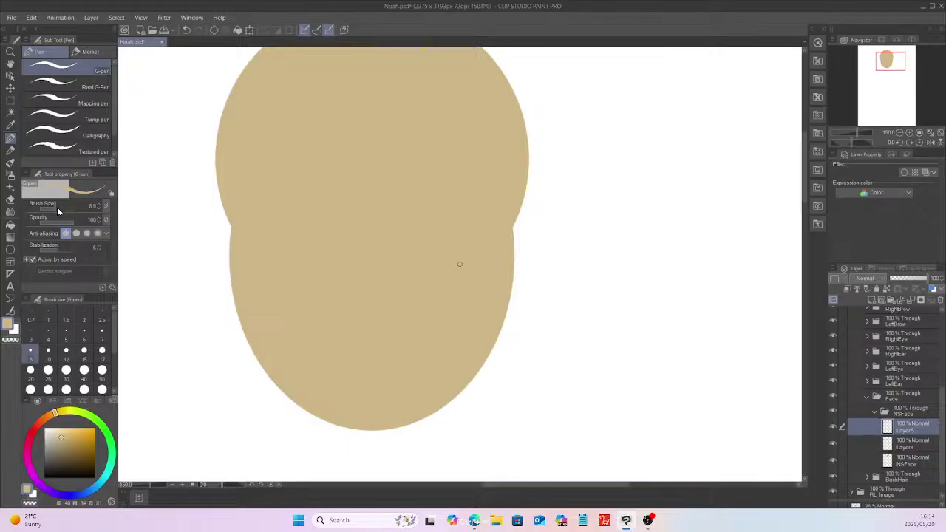
click(59, 210)
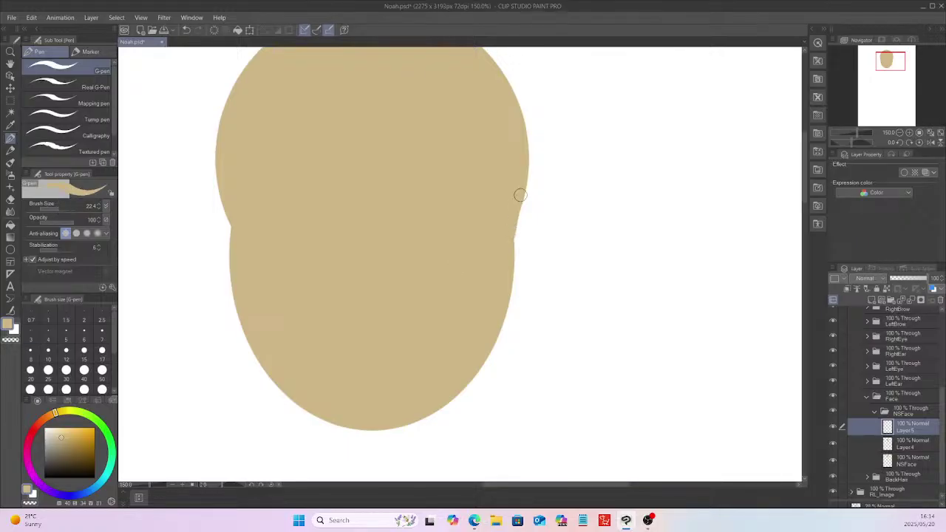
mouse_move(522, 190)
mouse_down()
mouse_move(512, 257)
mouse_move(524, 186)
mouse_move(506, 255)
mouse_up()
mouse_move(226, 214)
mouse_down()
mouse_move(232, 260)
mouse_move(215, 172)
mouse_move(233, 279)
mouse_move(217, 158)
mouse_up()
key(ctrl+z)
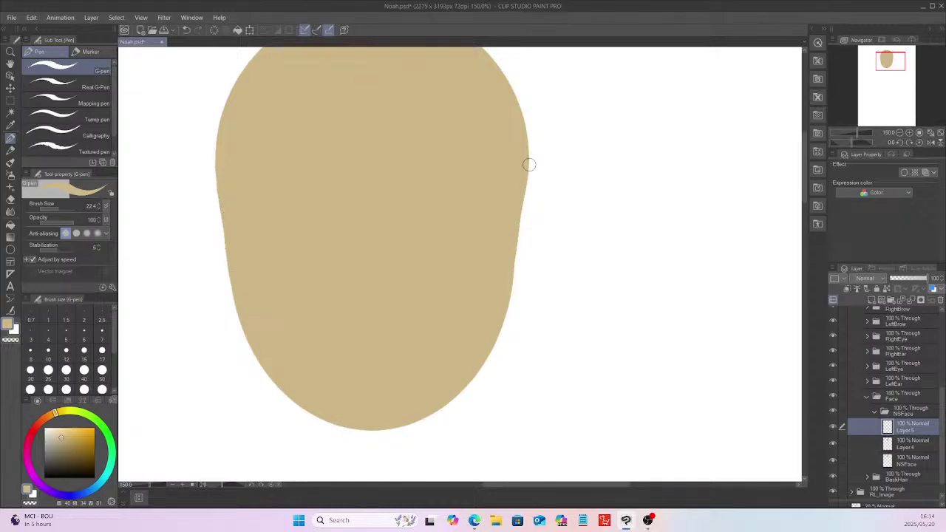
mouse_move(528, 162)
mouse_down()
mouse_move(507, 288)
mouse_move(519, 205)
mouse_up()
mouse_move(522, 161)
mouse_down()
mouse_move(505, 292)
mouse_move(513, 224)
mouse_move(510, 284)
mouse_up()
scroll(507, 189, down, 2)
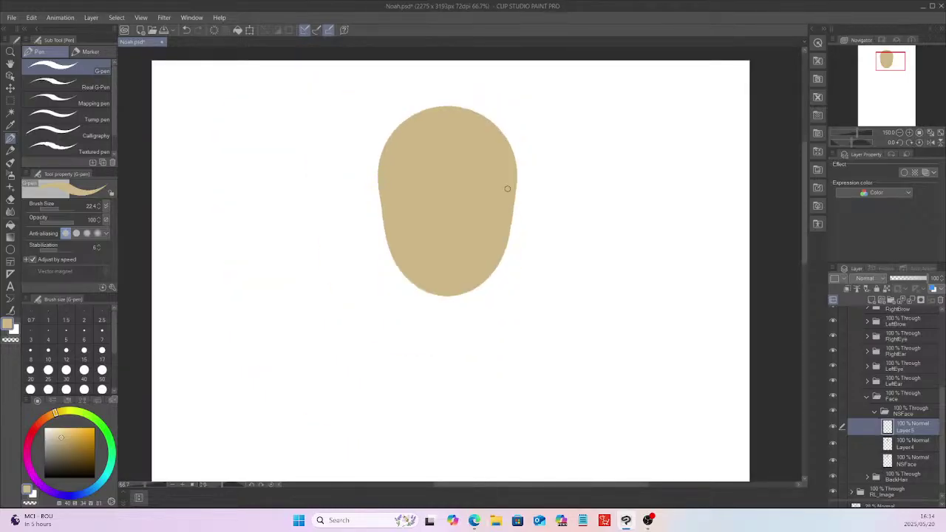
scroll(507, 189, down, 1)
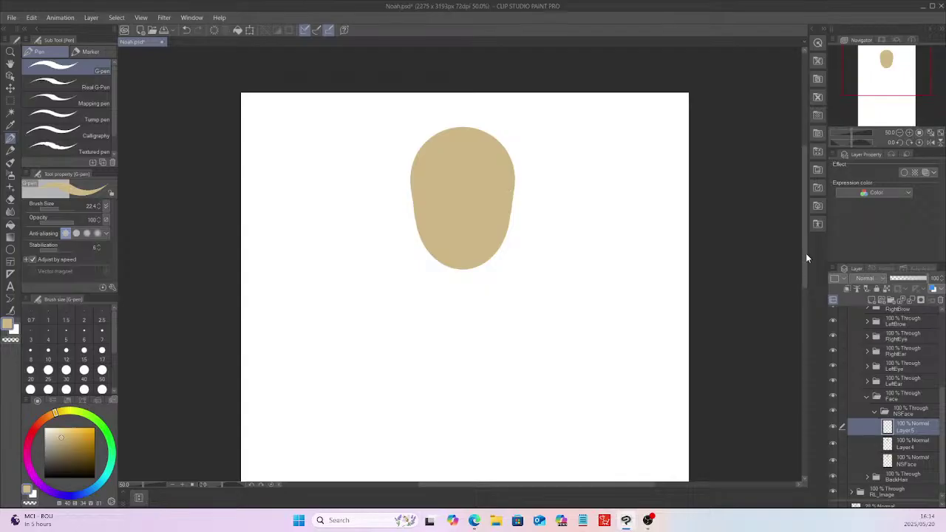
drag(803, 249, 805, 235)
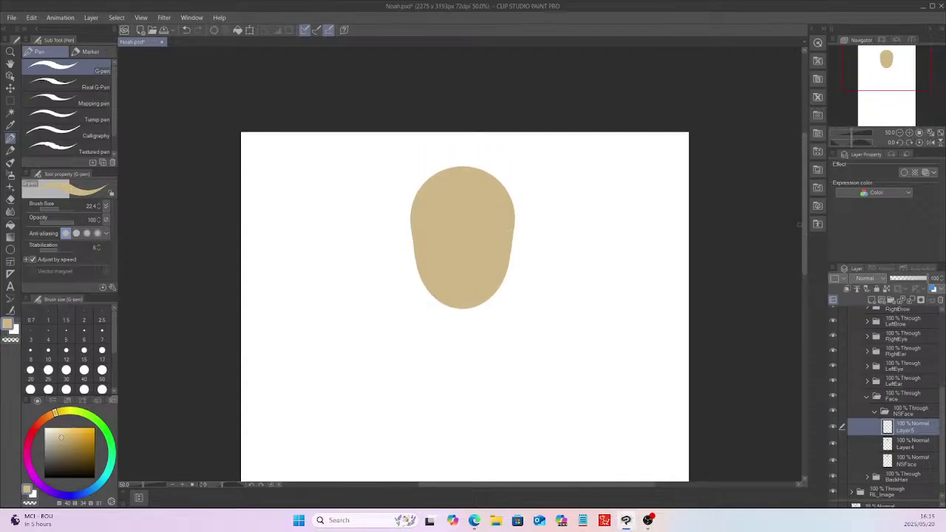
Step: Merge Layer 5, Layer 4 and NSFace into a single layer
shift+click(916, 463)
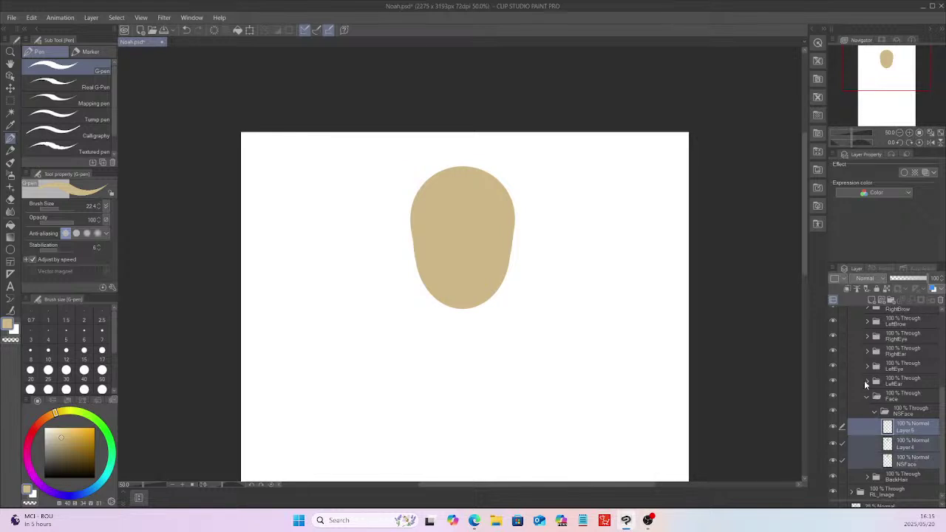
right_click(906, 430)
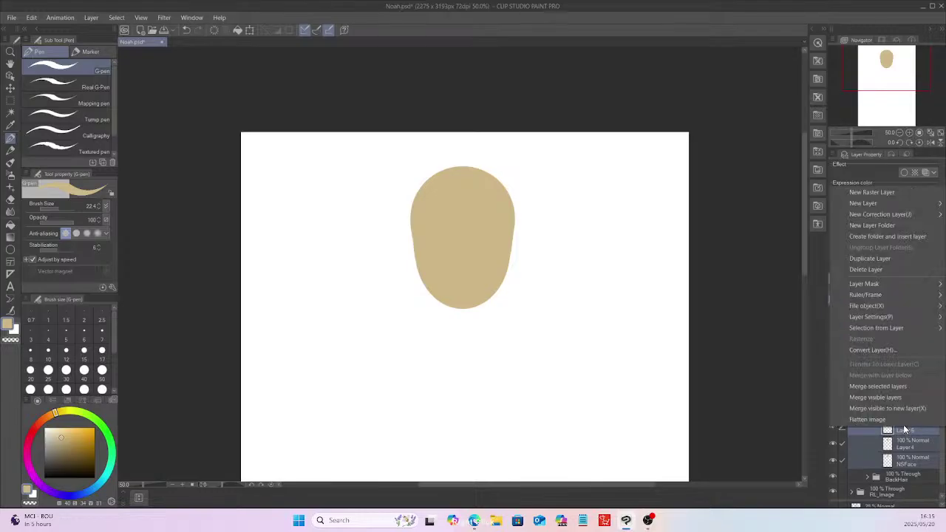
click(901, 386)
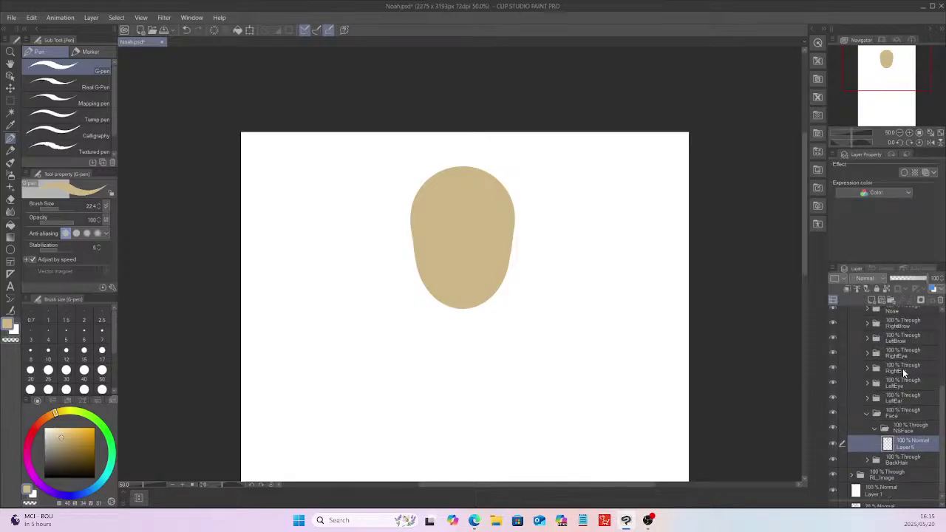
Step: Show the Layer 2 head sketch over the tan face shape again
scroll(903, 370, up, 5)
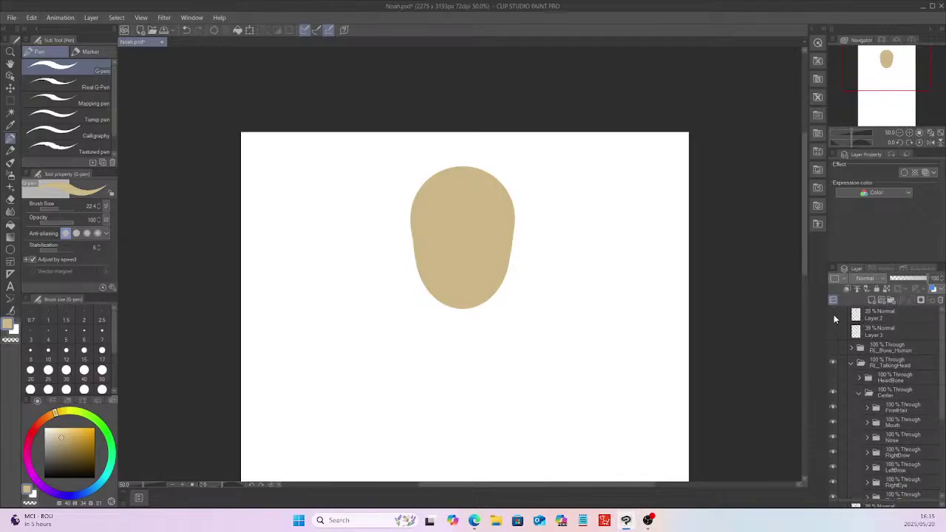
click(833, 317)
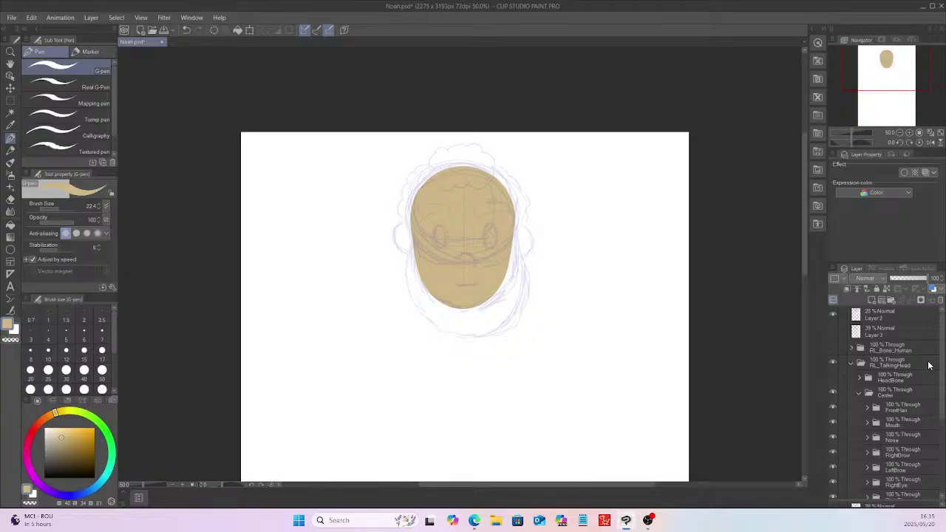
scroll(941, 363, down, 1)
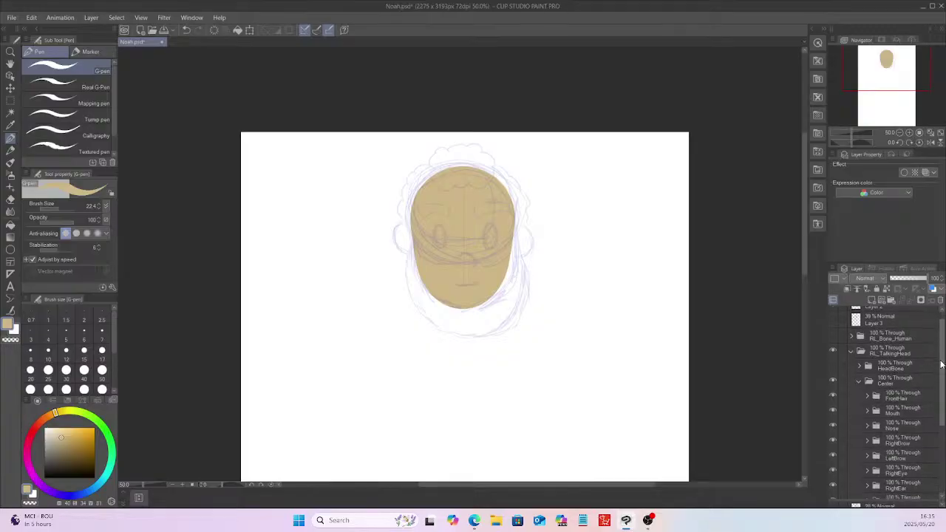
scroll(941, 363, down, 1)
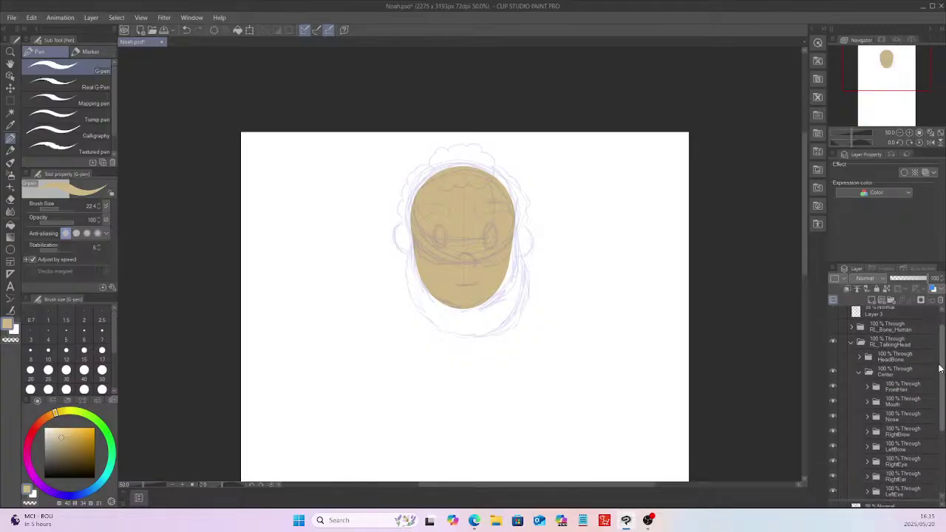
Step: Add a raster layer inside the FrontHair folder and set the drawing colour to light grey
click(904, 392)
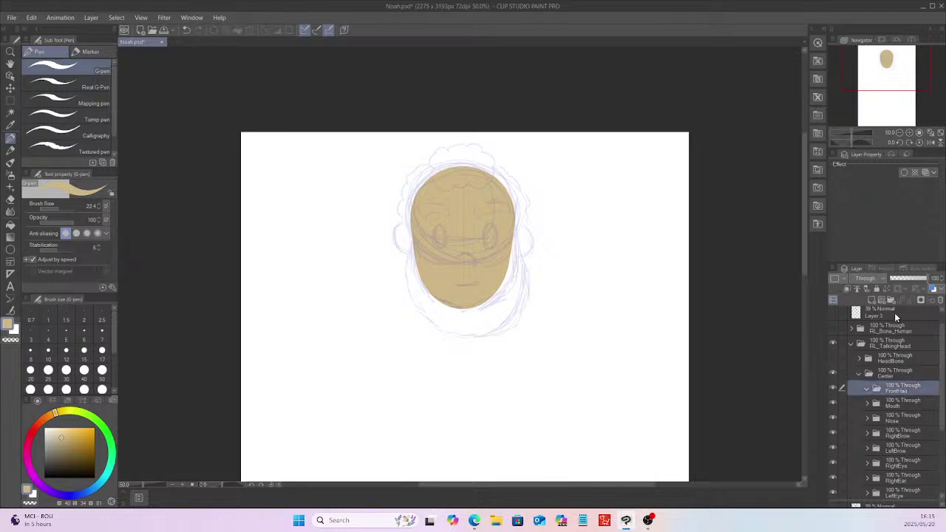
click(872, 300)
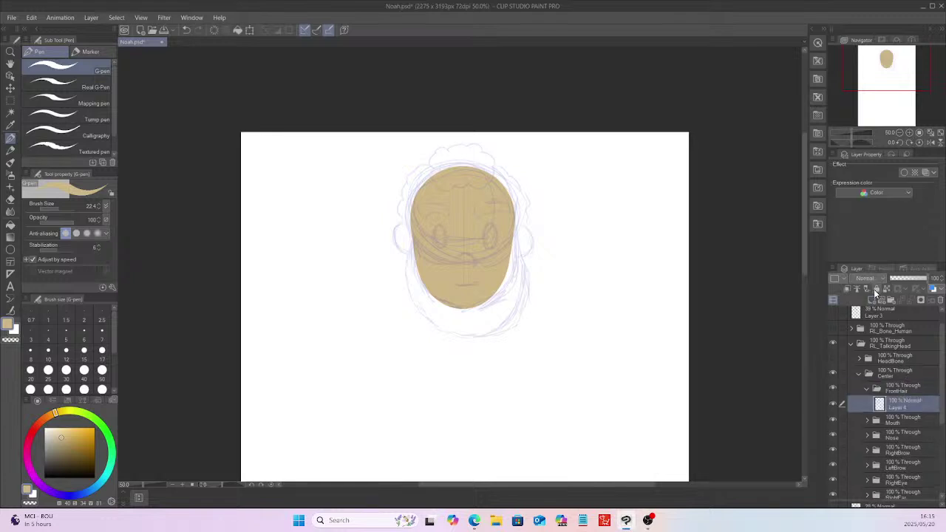
click(49, 432)
click(47, 434)
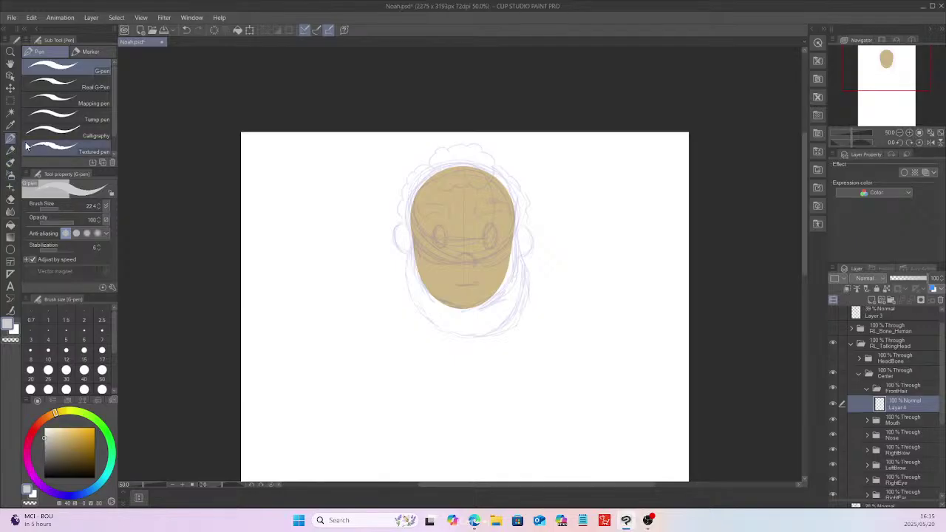
Step: Trace the scalloped front hair tuft above the forehead with the G-pen at size 22.4 as one closed outline
key(ctrl+plus)
key(ctrl+plus)
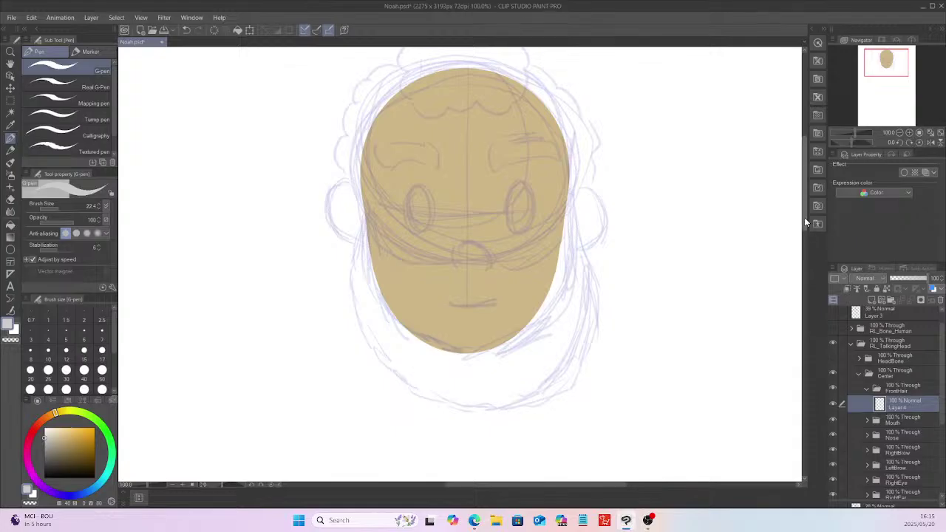
drag(804, 218, 797, 183)
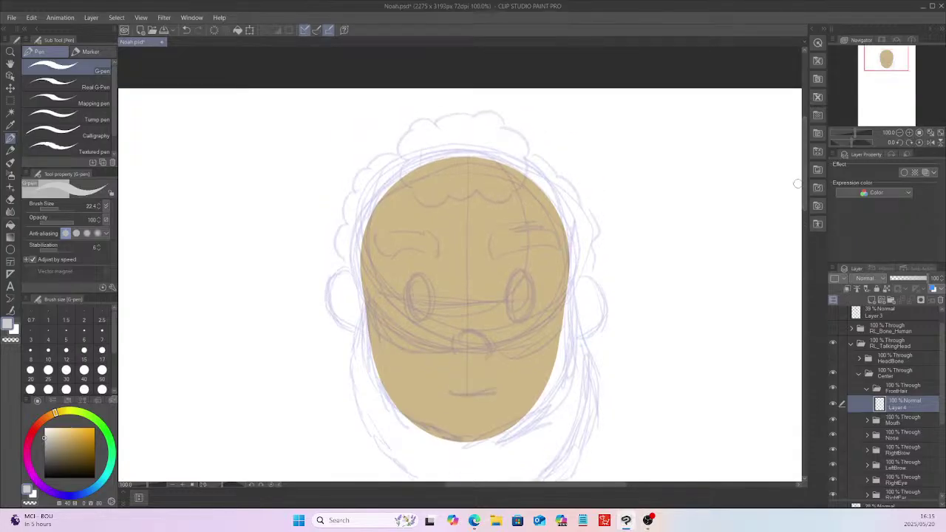
mouse_move(435, 123)
mouse_down()
mouse_move(396, 145)
mouse_move(417, 196)
mouse_move(435, 204)
mouse_move(457, 192)
mouse_move(509, 195)
mouse_move(529, 163)
mouse_move(518, 131)
mouse_move(493, 112)
mouse_move(434, 113)
mouse_up()
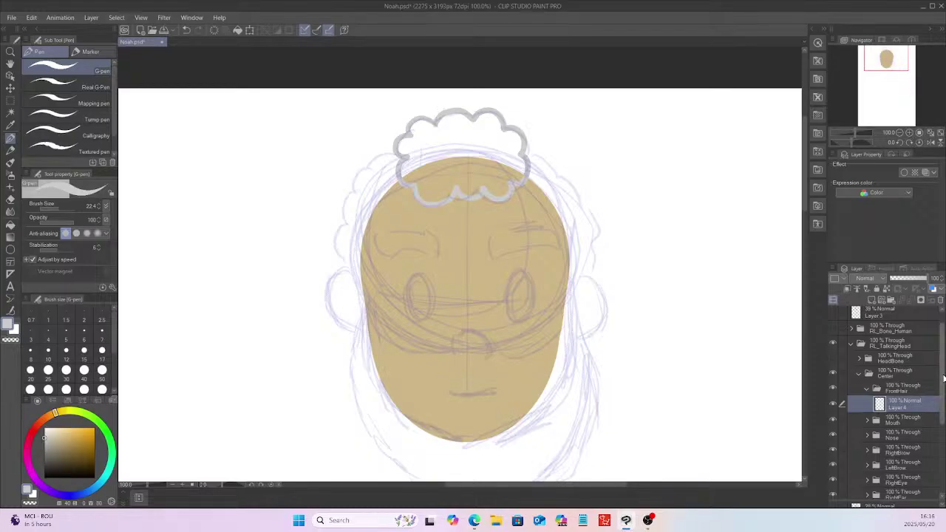
Step: Hide the Layer 2 head sketch
scroll(944, 378, up, 1)
click(835, 317)
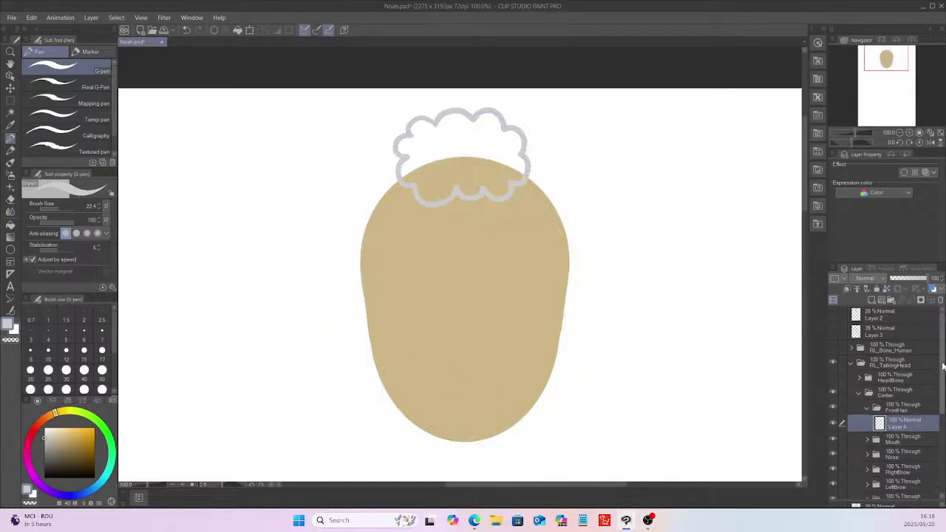
scroll(936, 368, down, 2)
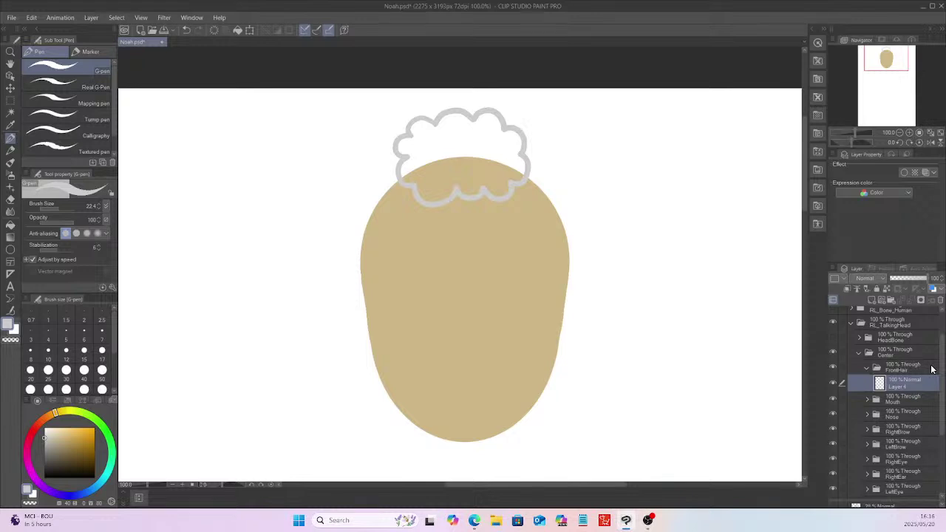
Step: Auto-select the inside of the front hair outline, expand the selection by 2 px, fill it with light grey and deselect
click(11, 113)
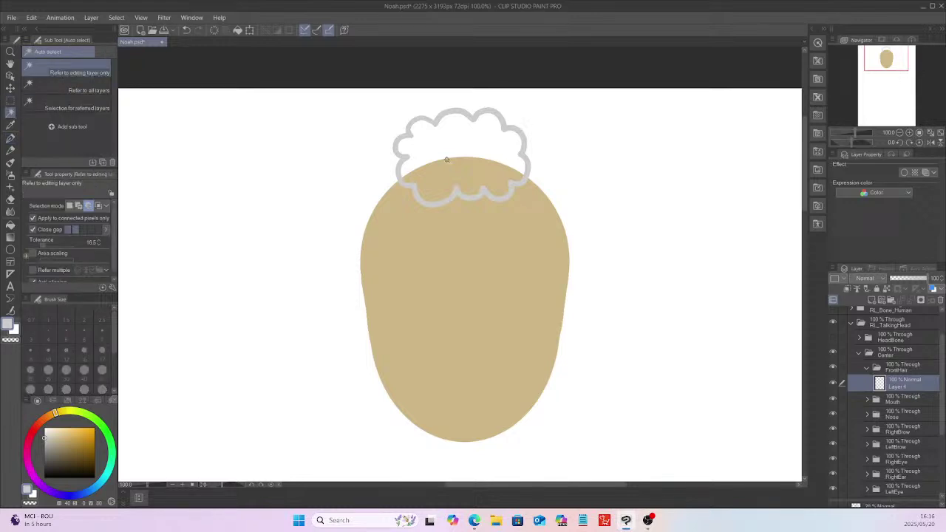
click(474, 116)
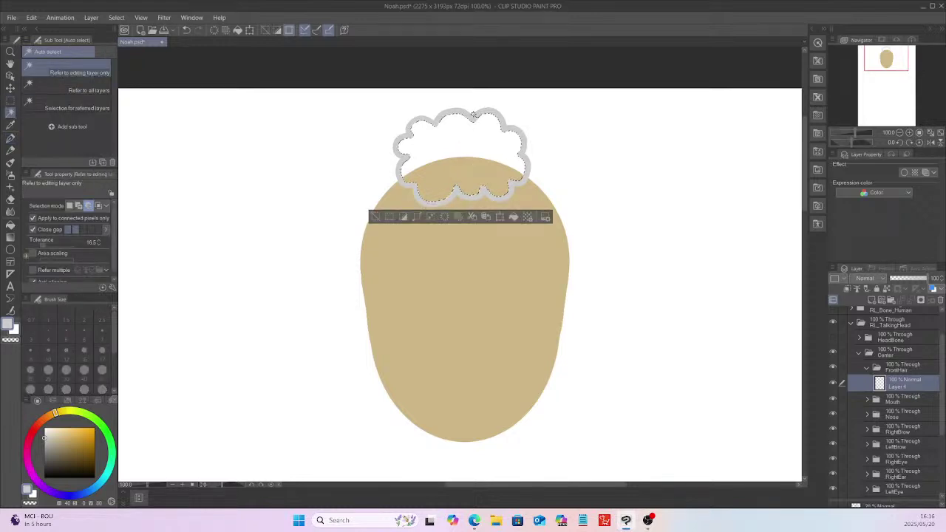
click(116, 18)
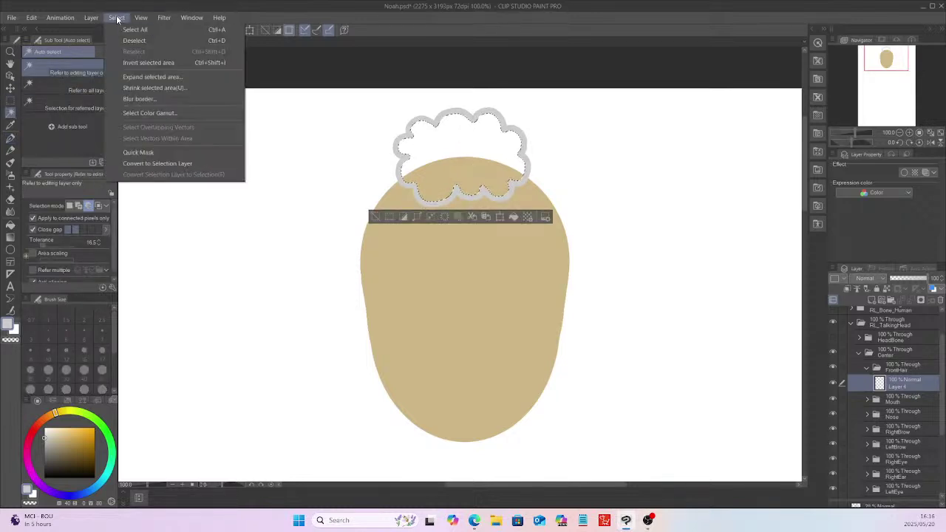
click(156, 76)
click(528, 161)
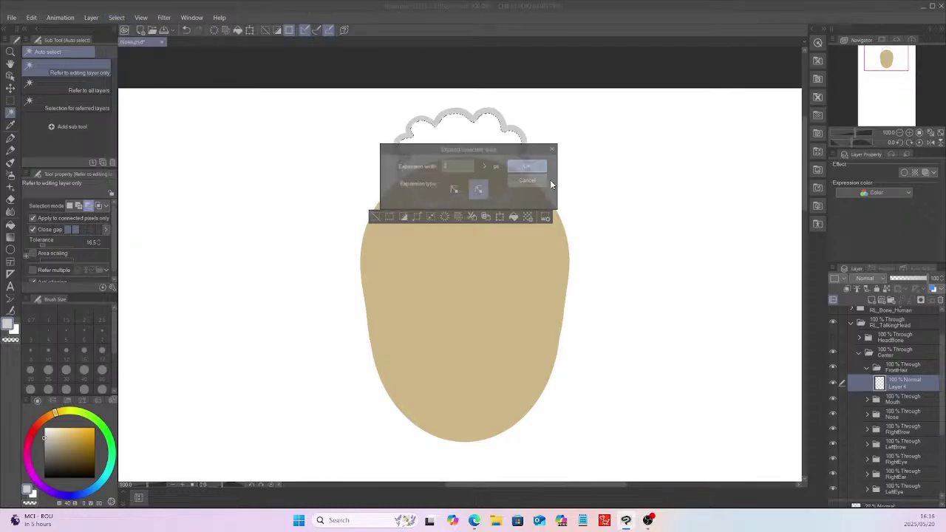
click(515, 216)
click(372, 217)
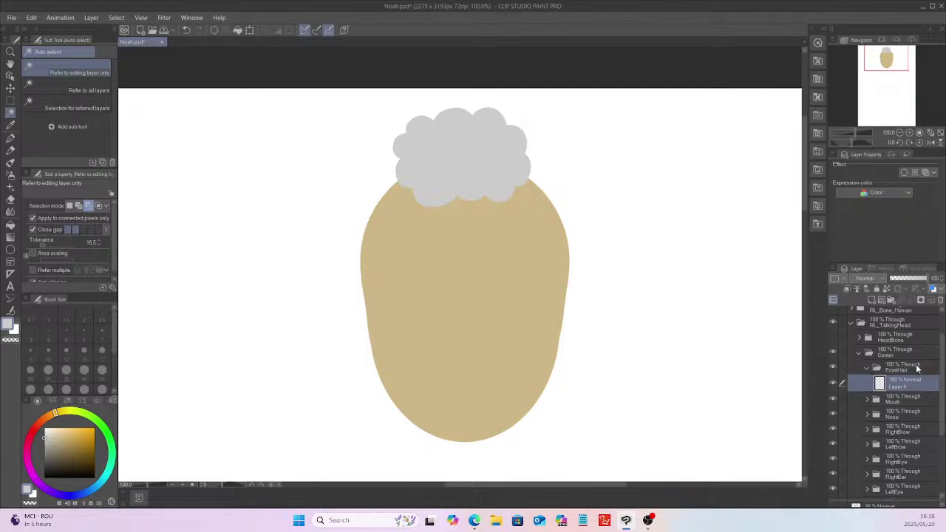
Step: Show the Layer 2 sketch again and add a raster layer inside the BackHair folder
scroll(942, 365, up, 2)
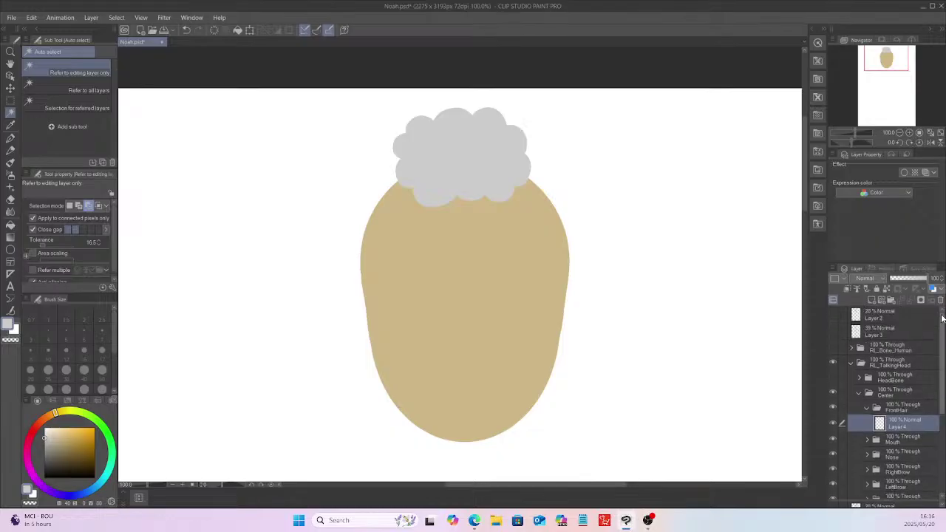
click(836, 310)
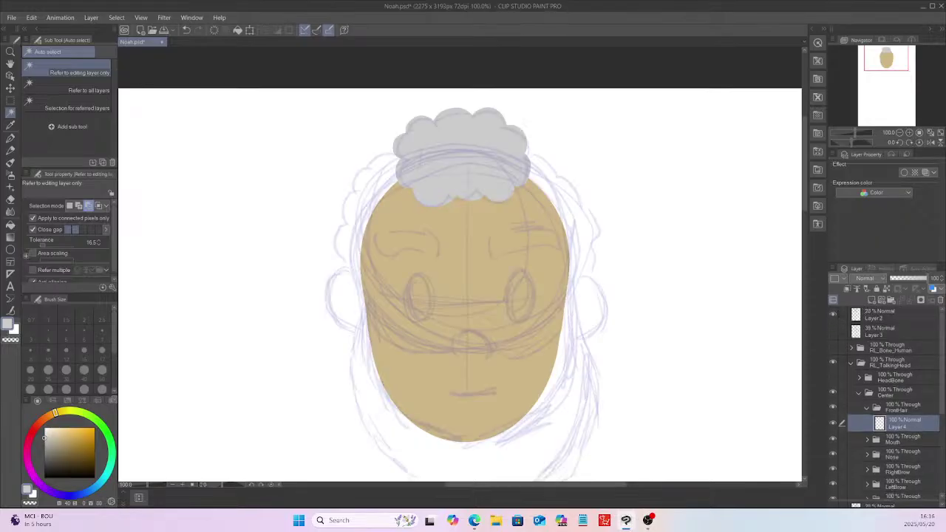
scroll(944, 403, down, 1)
scroll(902, 407, down, 5)
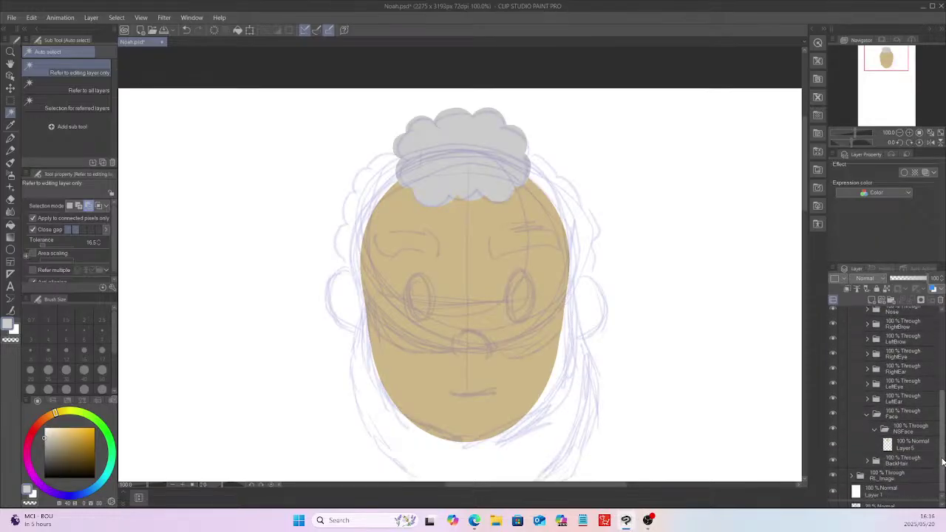
click(867, 411)
click(867, 412)
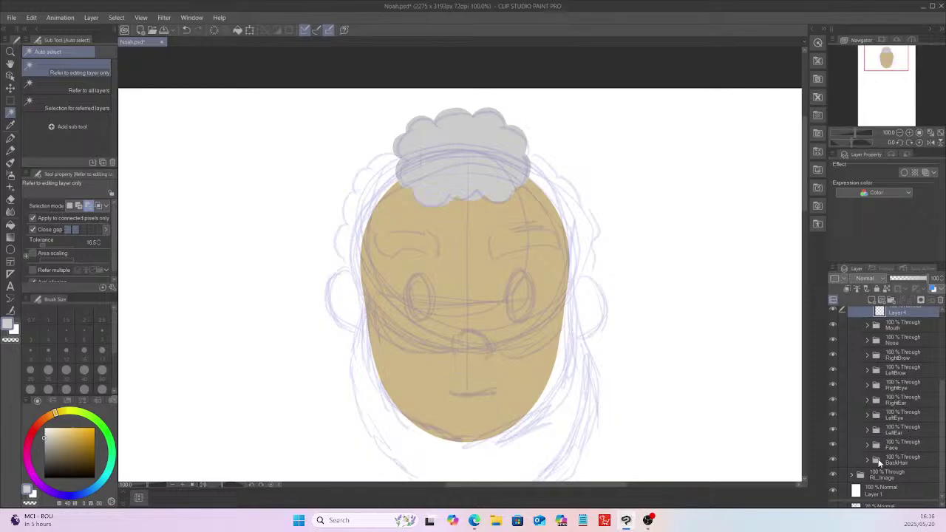
click(901, 464)
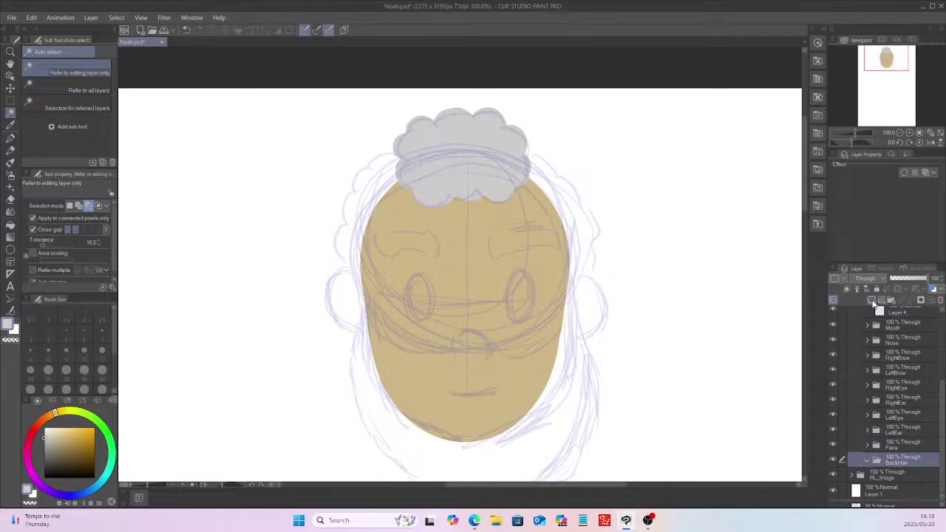
key(ctrl+shift+n)
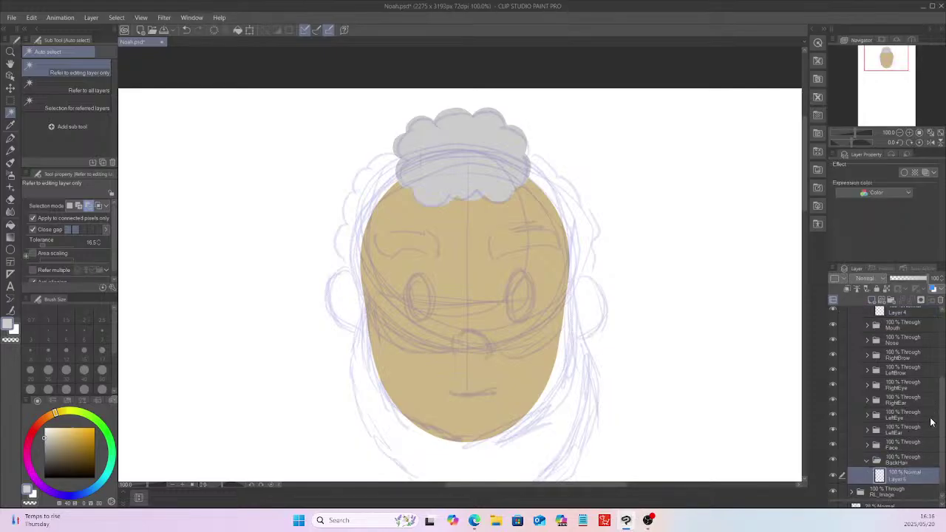
Step: Hide the FrontHair folder and draw a closed scalloped back hair outline around the upper head with the G-pen, running across the face
click(11, 139)
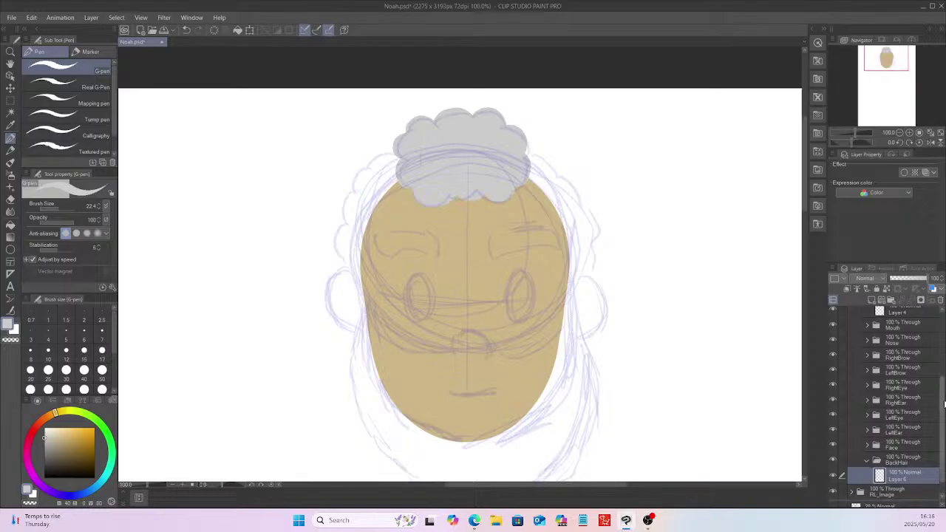
scroll(939, 391, up, 3)
click(868, 408)
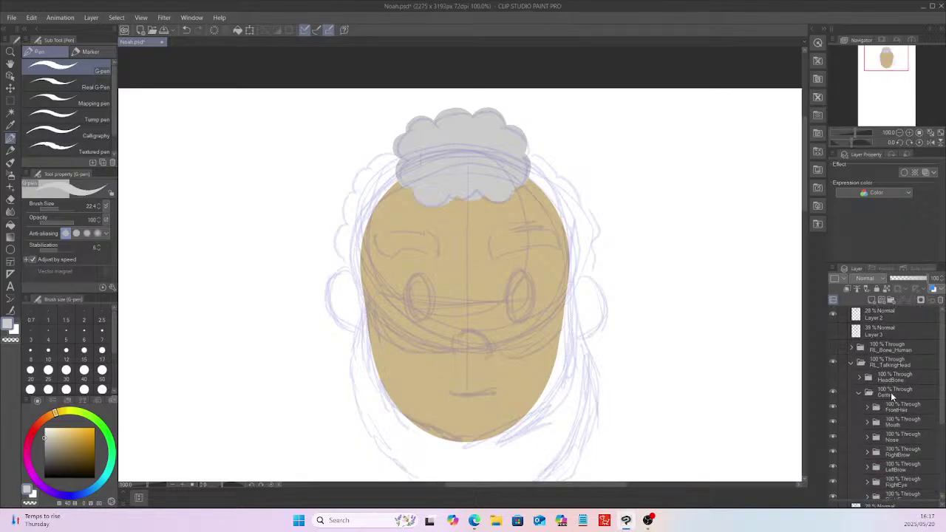
click(833, 408)
scroll(943, 460, down, 3)
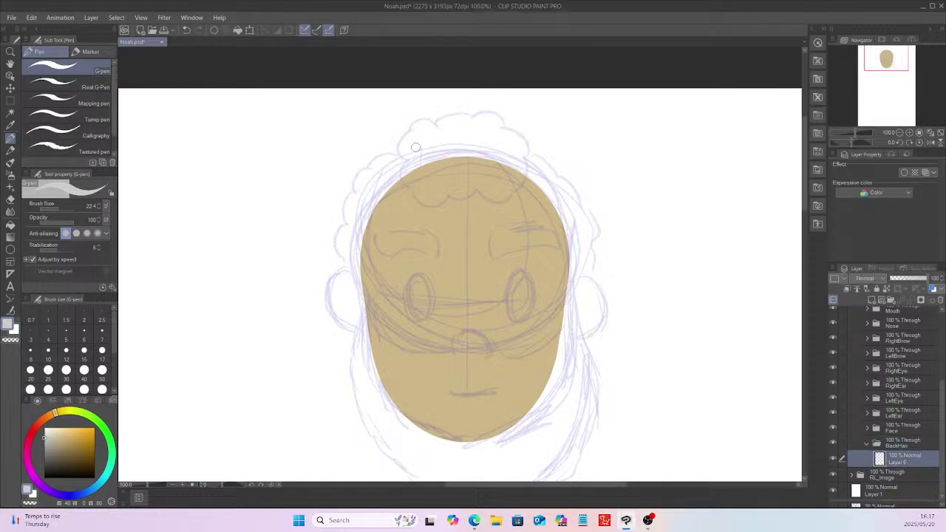
mouse_move(414, 142)
mouse_down()
mouse_move(372, 161)
mouse_move(346, 207)
mouse_move(345, 264)
mouse_move(369, 316)
mouse_up()
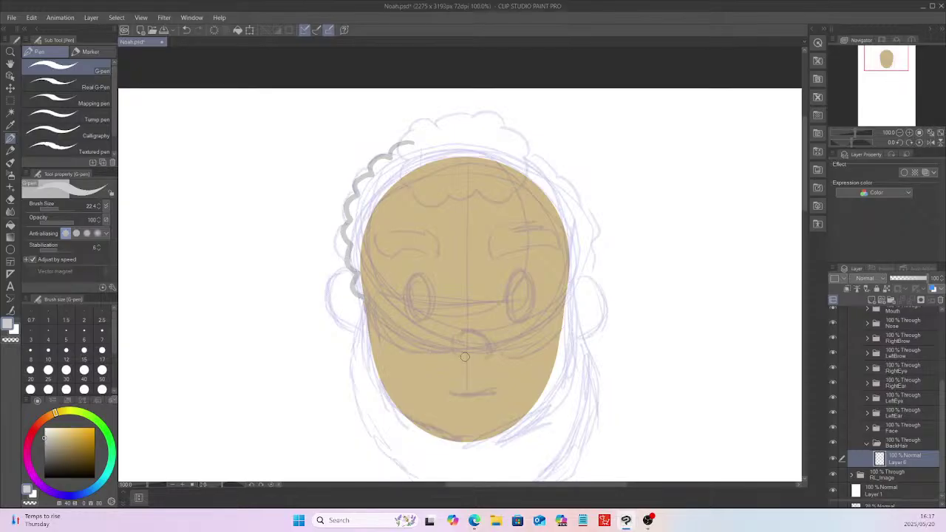
mouse_move(565, 306)
mouse_down()
mouse_move(590, 252)
mouse_move(569, 175)
mouse_move(515, 136)
mouse_move(411, 133)
mouse_up()
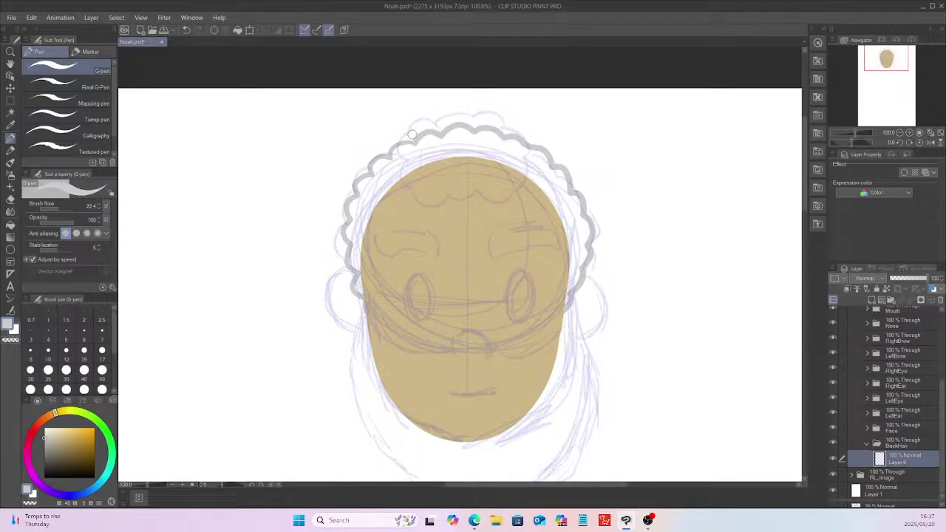
Step: Auto-select the inside of the back hair outline, expand the selection by 2 px, fill it with light grey and deselect
key(w)
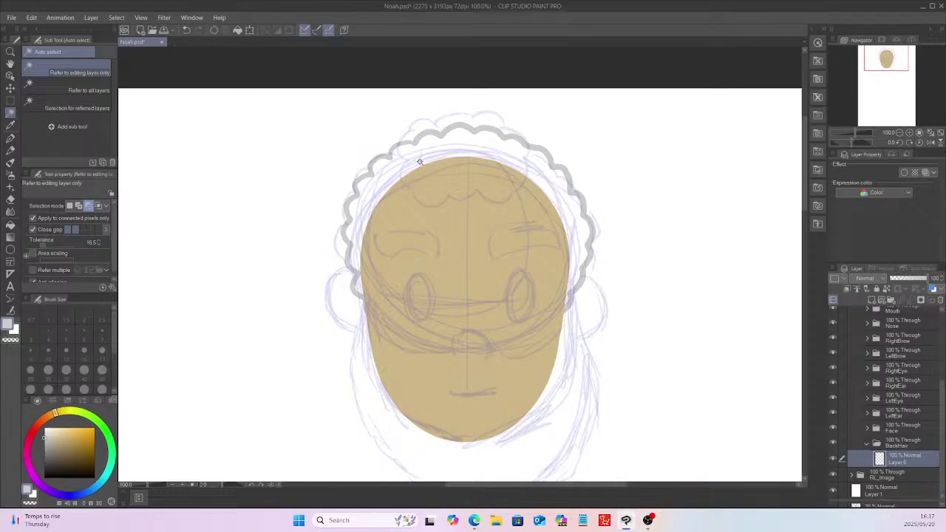
click(424, 142)
click(116, 17)
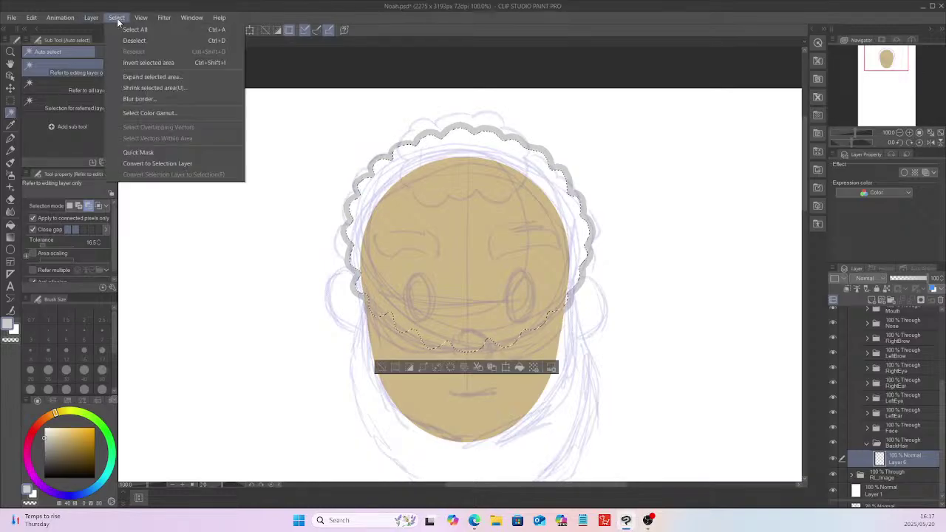
click(141, 77)
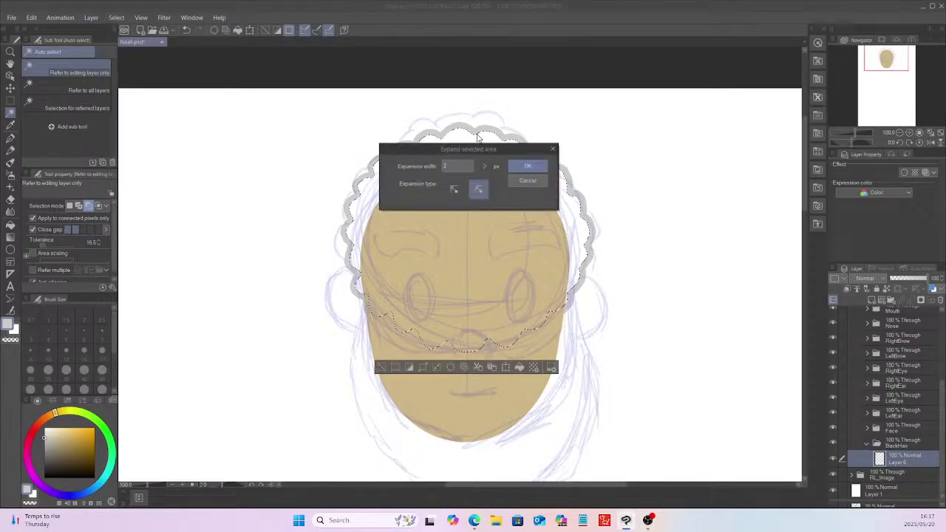
click(527, 166)
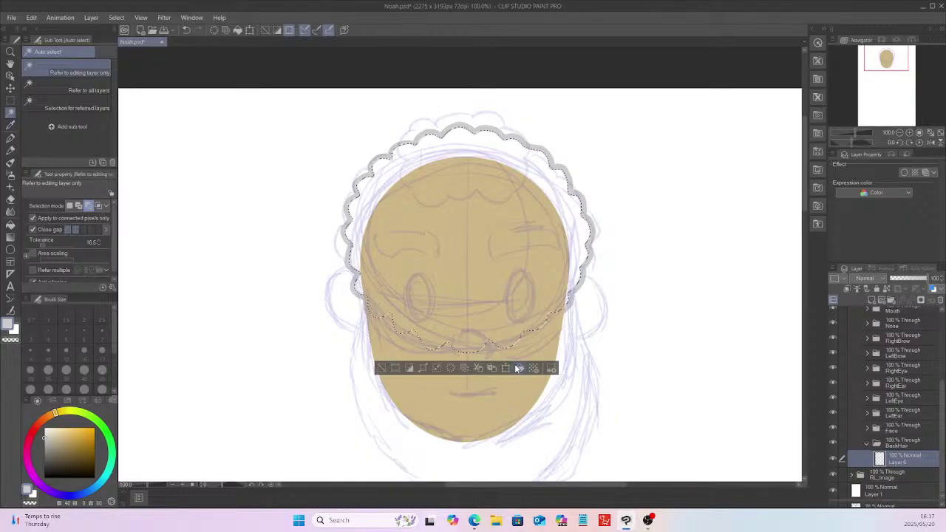
click(519, 368)
click(383, 368)
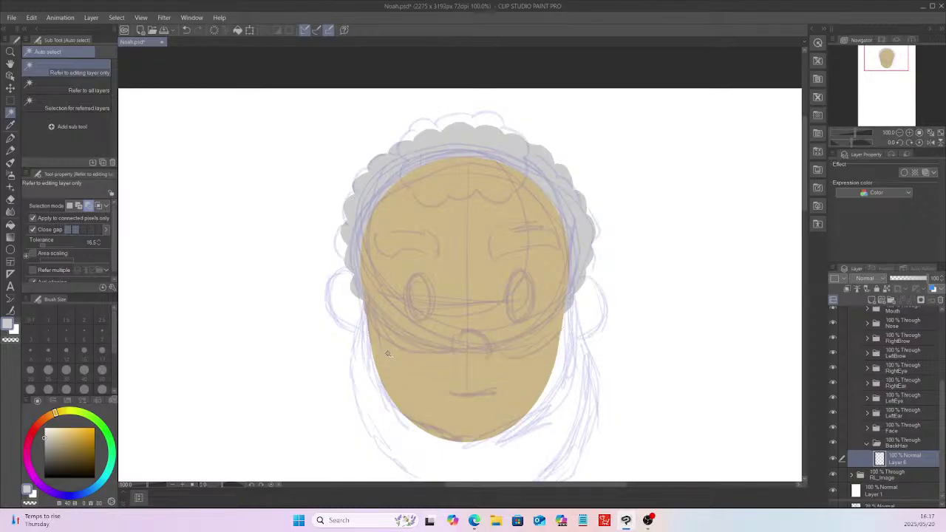
Step: Hide the Layer 2 sketch to leave only the painted head shapes
drag(941, 389, 941, 322)
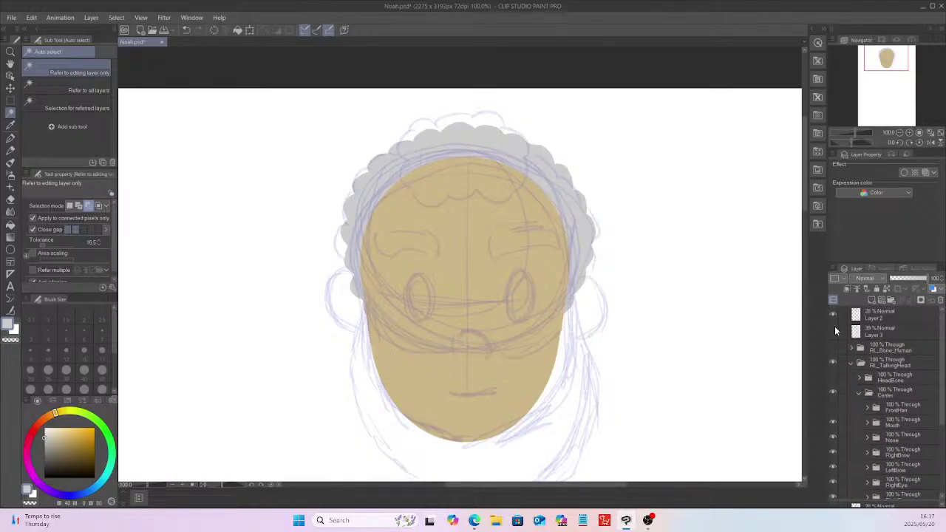
click(833, 315)
drag(943, 399, 944, 449)
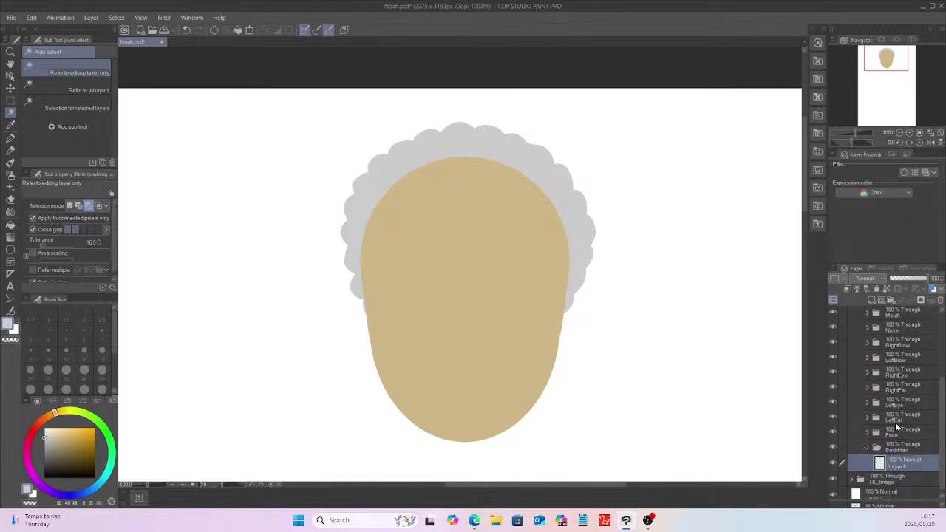
Step: Nudge the back hair layer slightly to the left behind the face and show the FrontHair folder again
click(10, 87)
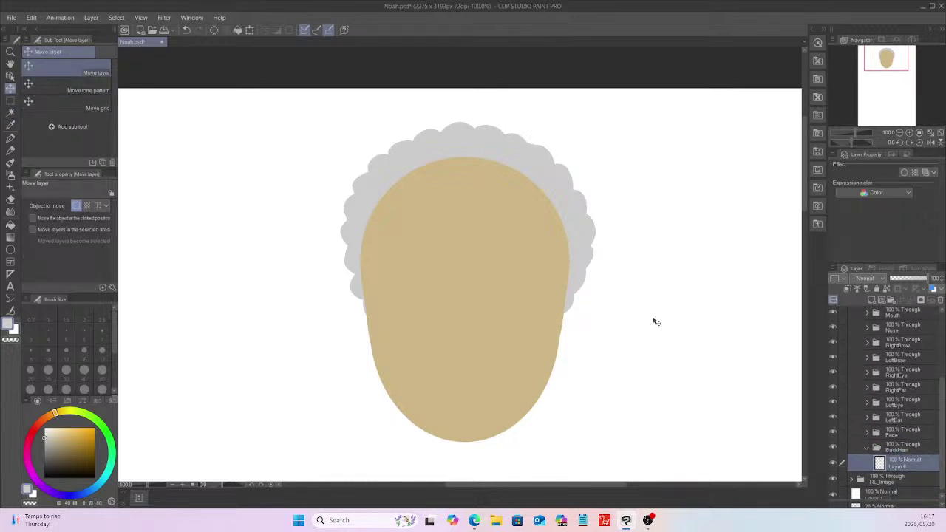
drag(656, 322, 652, 322)
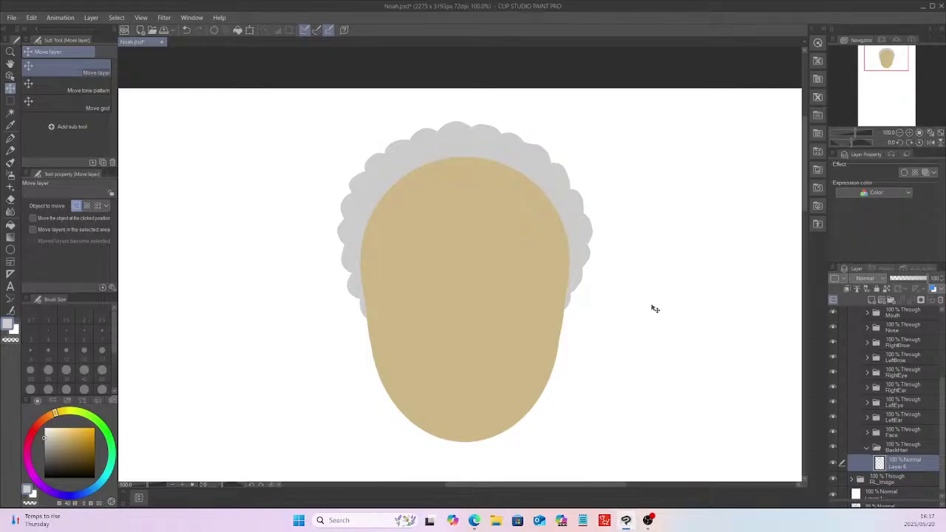
scroll(890, 397, up, 5)
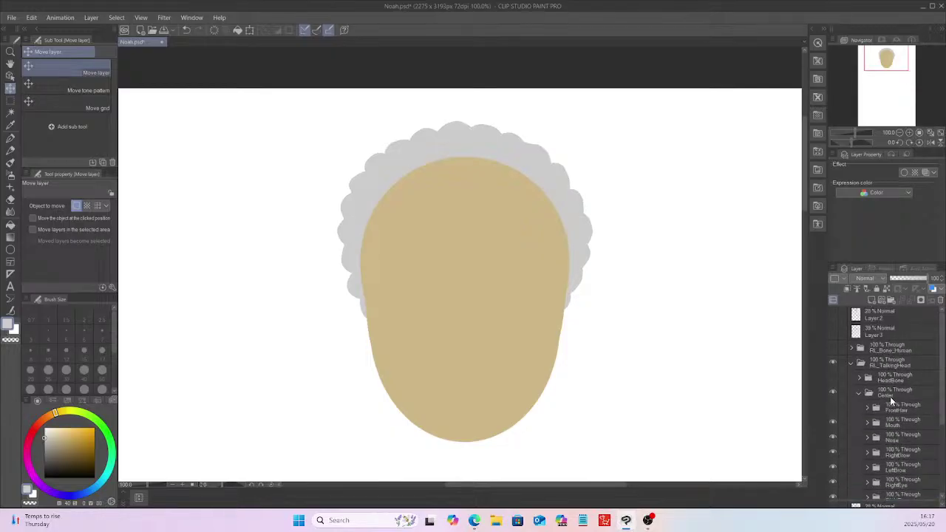
click(833, 407)
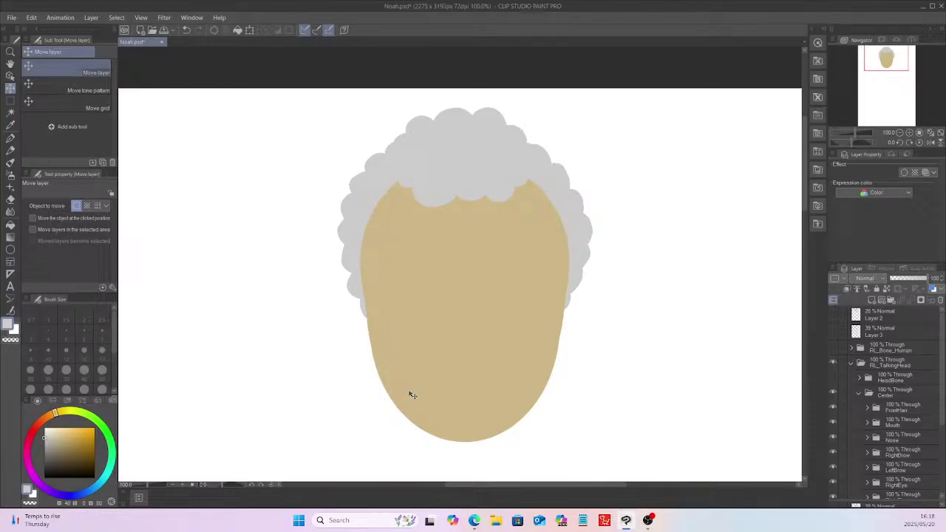
Step: Create a layer folder directly above the Face folder and name it Beard
scroll(935, 417, down, 3)
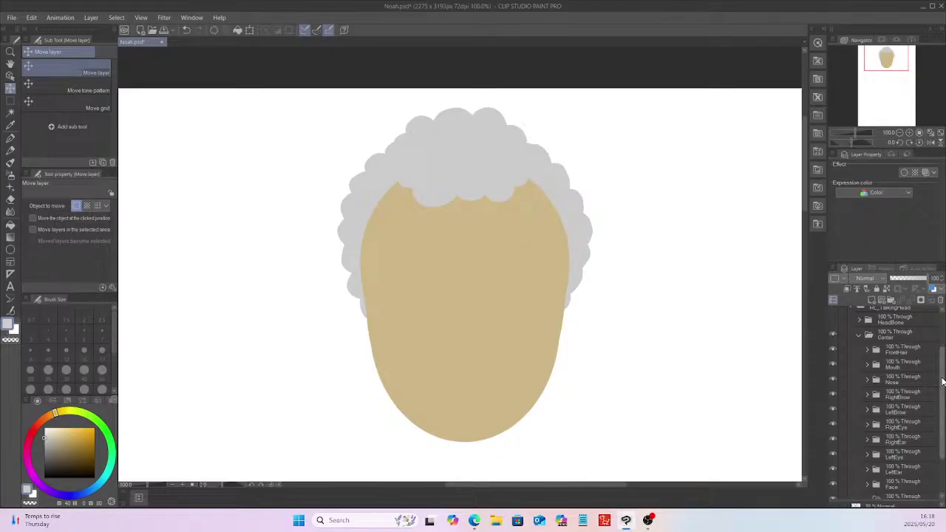
drag(943, 379, 944, 374)
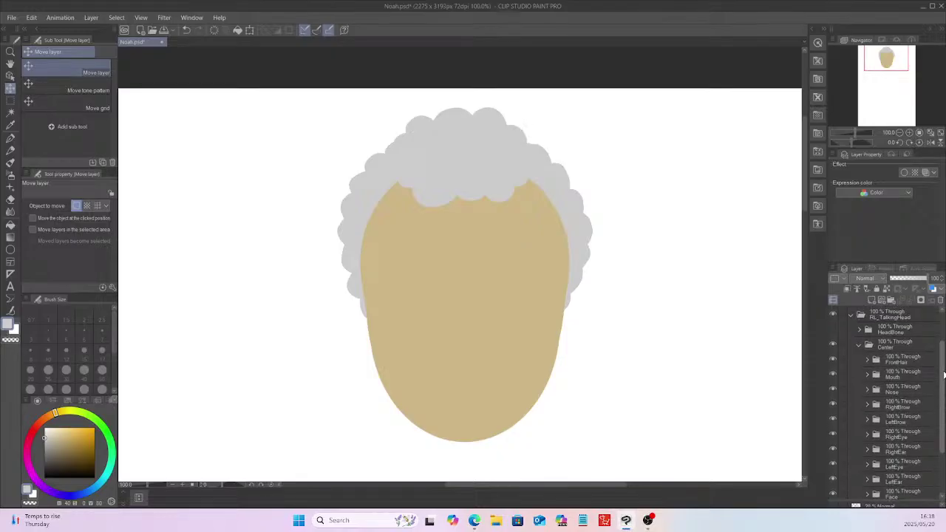
scroll(939, 377, up, 2)
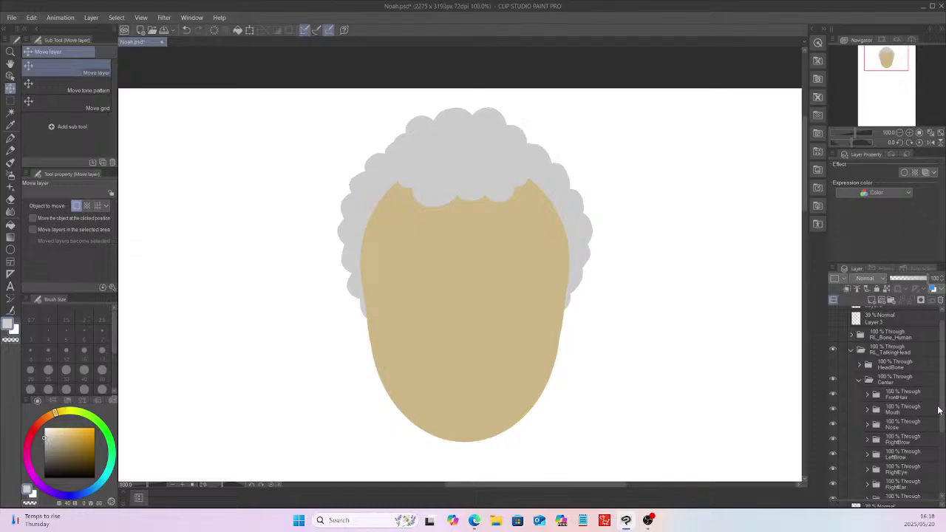
scroll(943, 416, down, 1)
scroll(943, 415, down, 3)
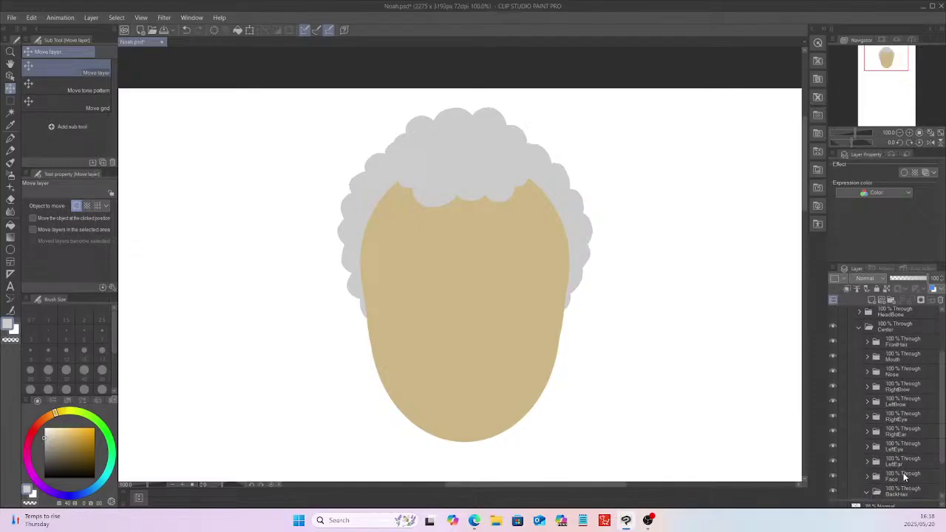
click(903, 476)
click(892, 300)
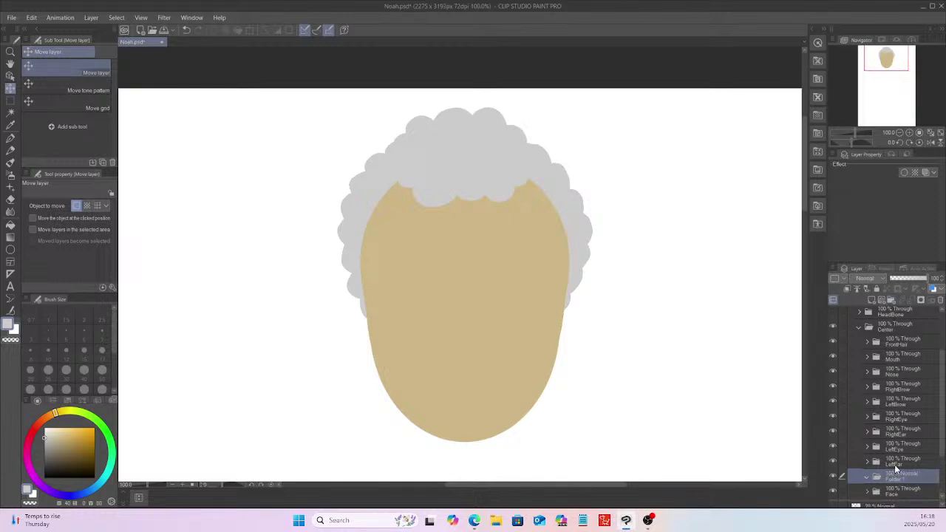
text(Beard)
key(Return)
Step: Show the Layer 2 sketch again and add an empty raster layer inside the Beard folder
scroll(926, 328, up, 3)
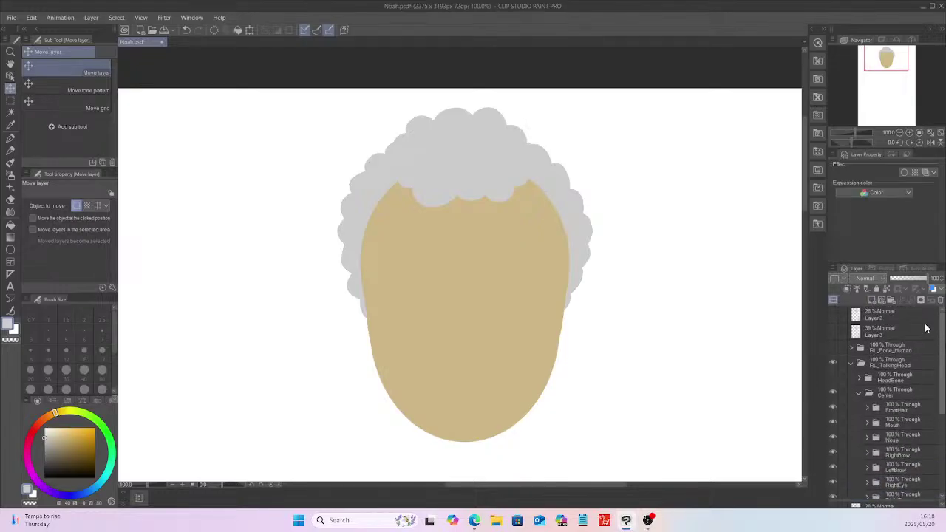
click(833, 316)
scroll(944, 399, down, 2)
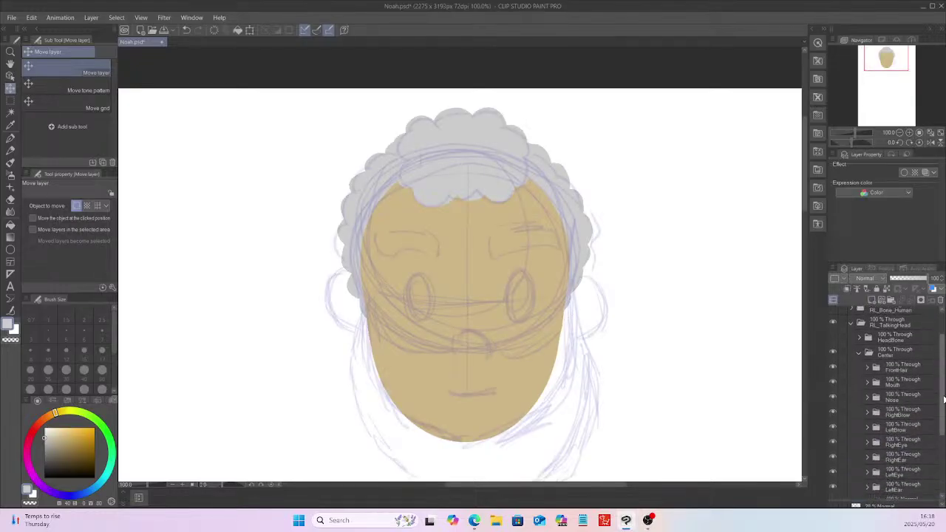
scroll(943, 399, down, 4)
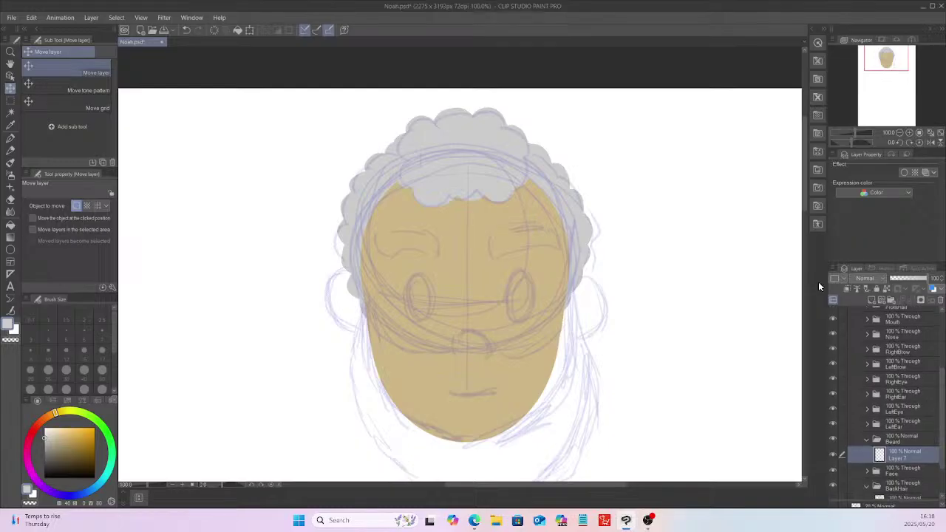
scroll(804, 189, down, 3)
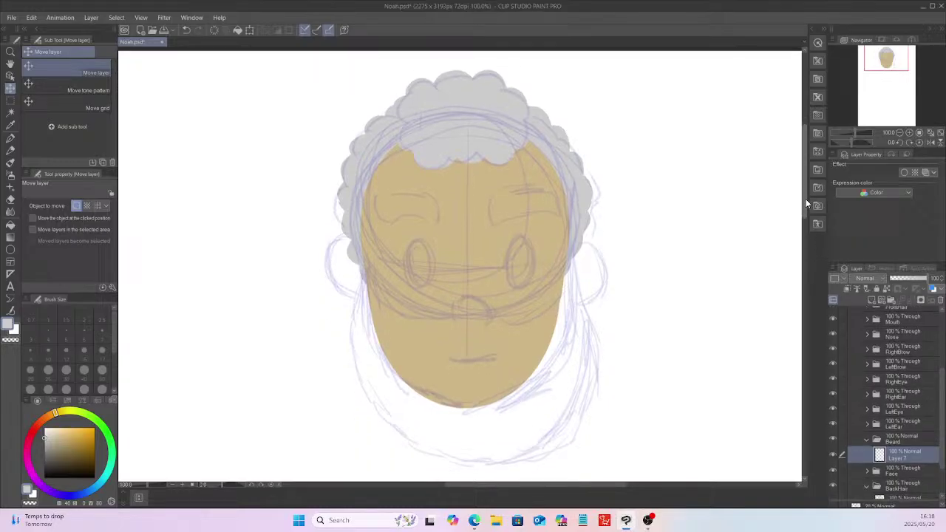
Step: Draw a closed beard outline with the G-pen, curving under the nose from cheek to cheek and scalloped around the chin along the sketch
click(11, 140)
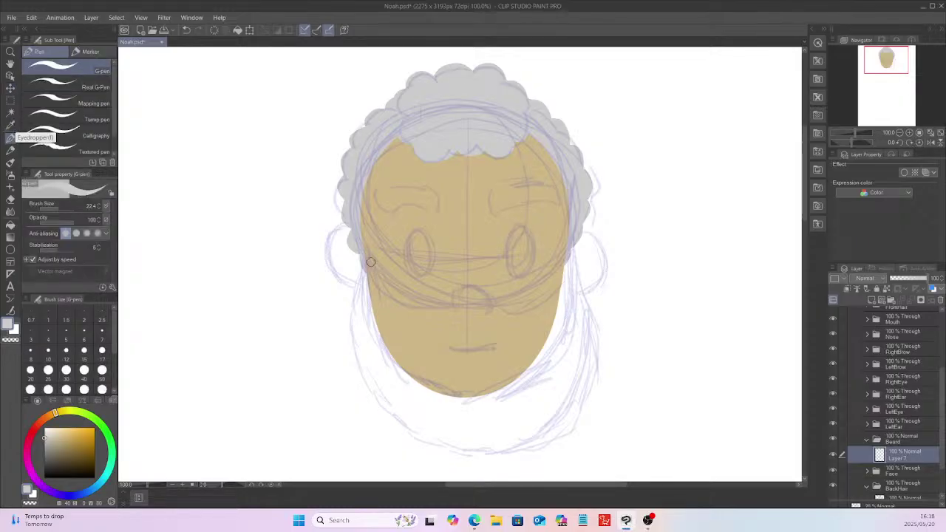
mouse_move(375, 270)
mouse_down()
mouse_move(407, 300)
mouse_move(453, 306)
mouse_up()
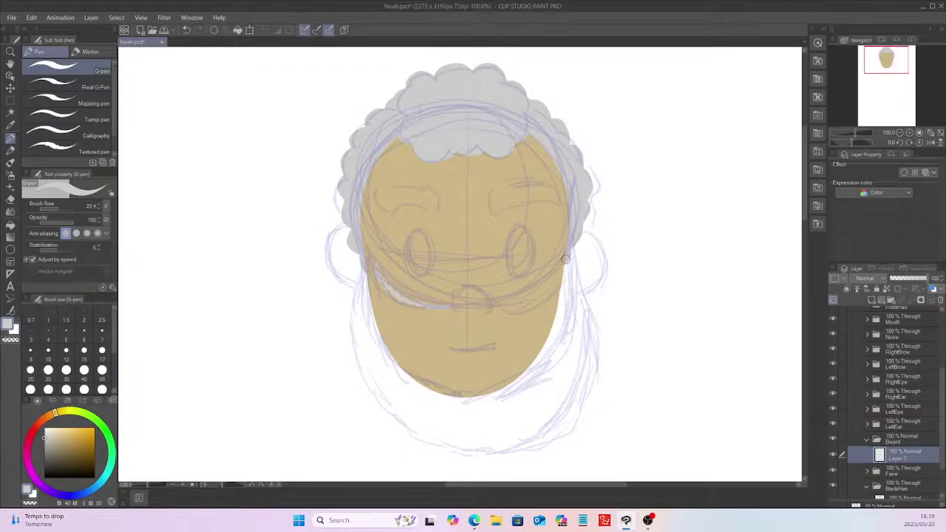
mouse_move(559, 260)
mouse_down()
mouse_move(557, 275)
mouse_move(521, 302)
mouse_move(451, 307)
mouse_move(479, 307)
mouse_up()
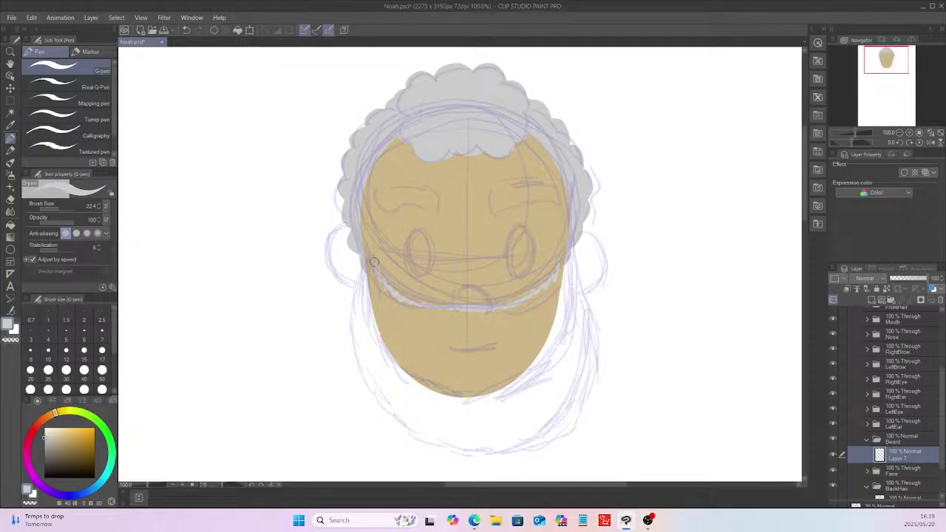
drag(358, 272, 352, 324)
key(ctrl+z)
mouse_move(364, 258)
mouse_down()
mouse_move(353, 319)
mouse_move(370, 398)
mouse_move(413, 437)
mouse_move(481, 456)
mouse_move(550, 434)
mouse_move(570, 414)
mouse_move(582, 371)
mouse_move(563, 256)
mouse_up()
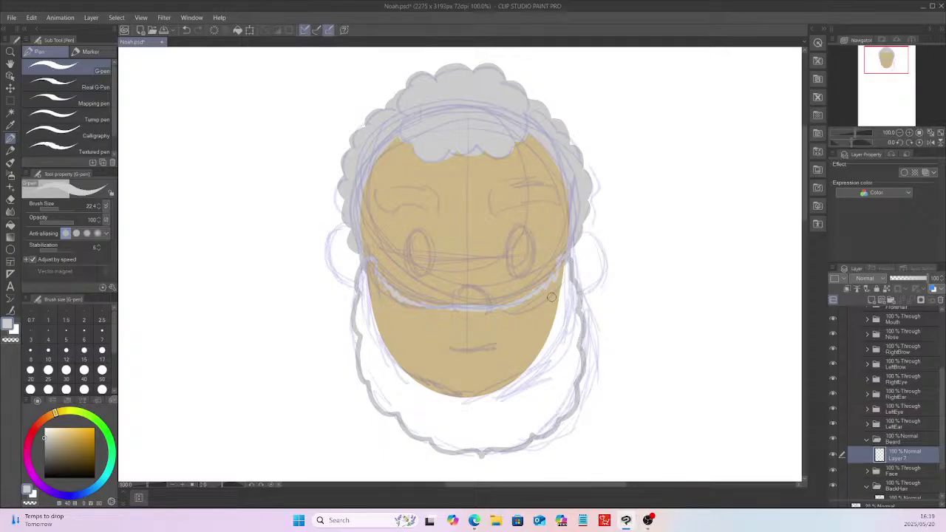
Step: Auto-select the inside of the beard outline, expand the selection by 2 px, fill it with light grey and deselect
click(10, 112)
click(464, 412)
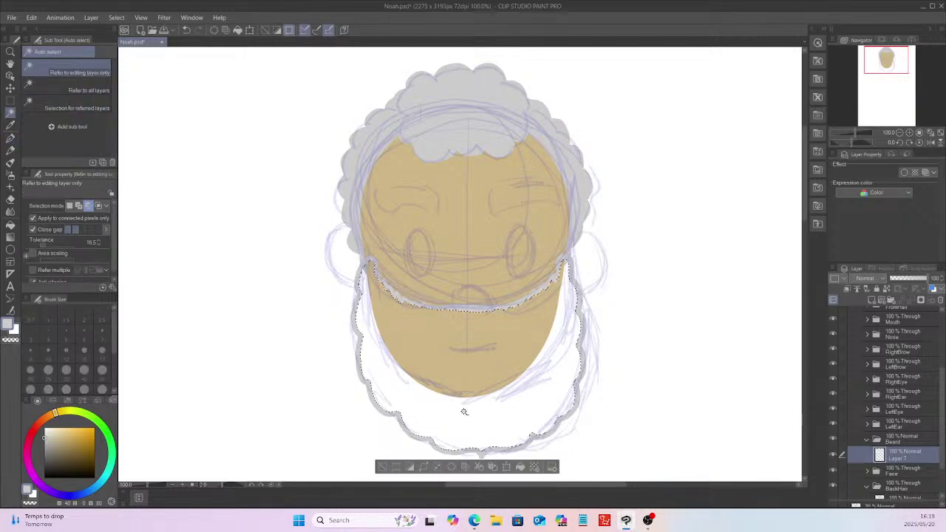
click(116, 17)
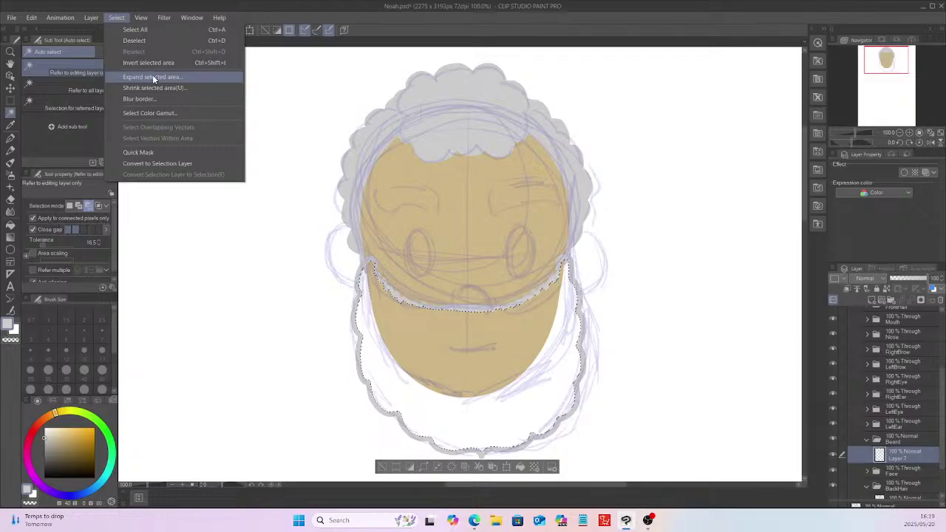
click(152, 76)
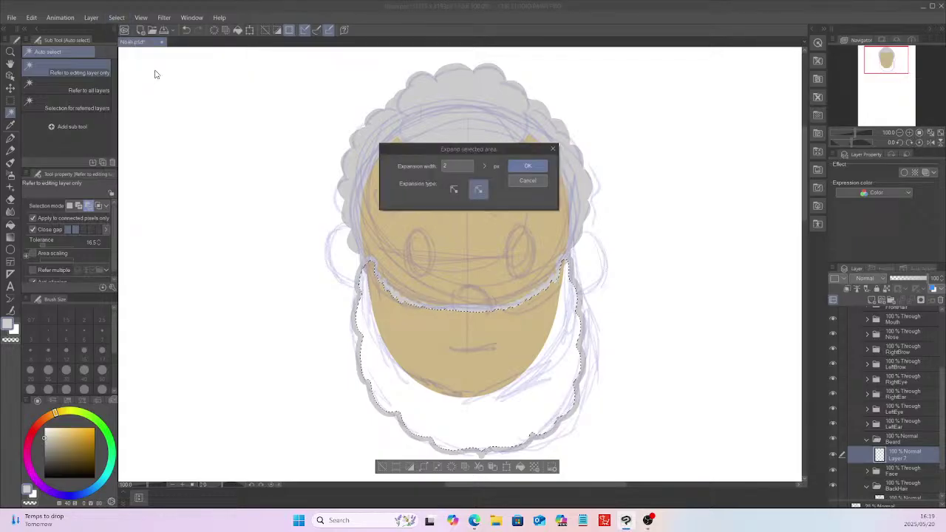
click(528, 166)
key(alt+BackSpace)
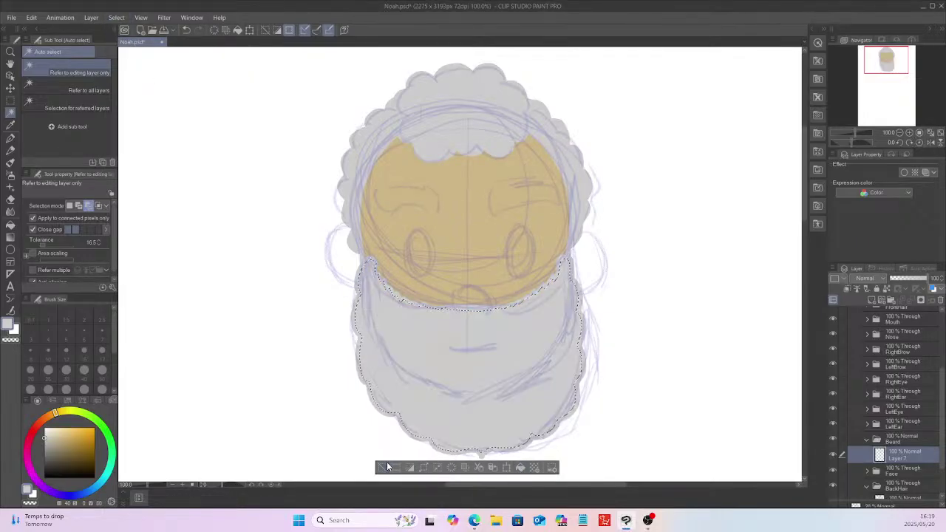
click(382, 468)
Step: Hide the Layer 2 sketch and check the filled beard against the rest of the head
scroll(839, 314, up, 4)
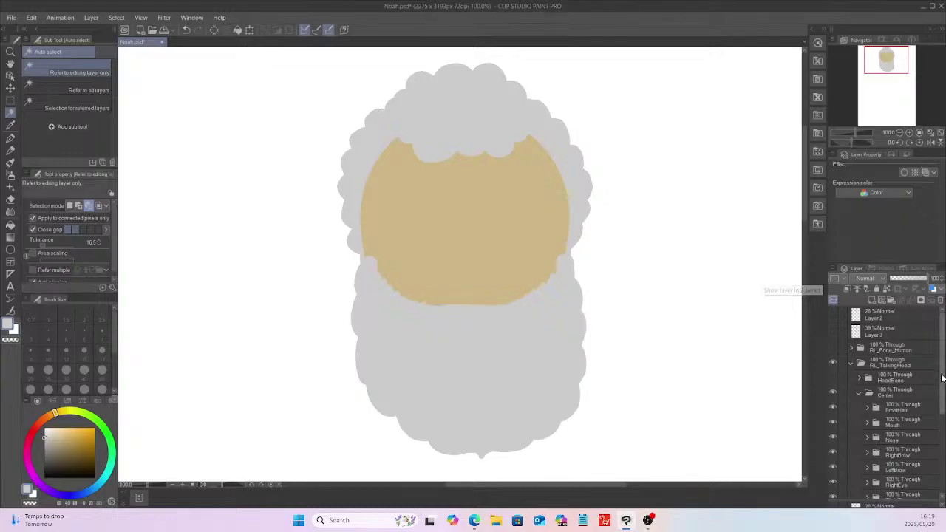
drag(943, 378, 940, 442)
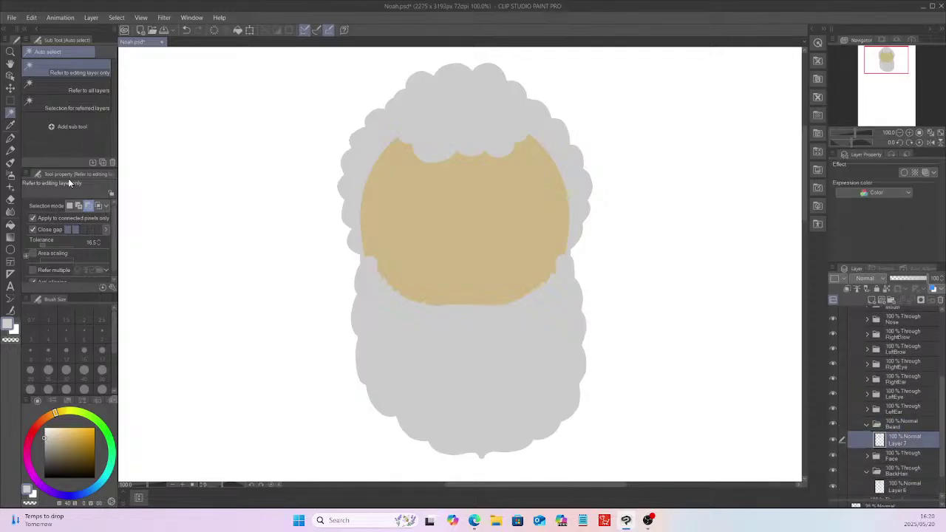
click(10, 137)
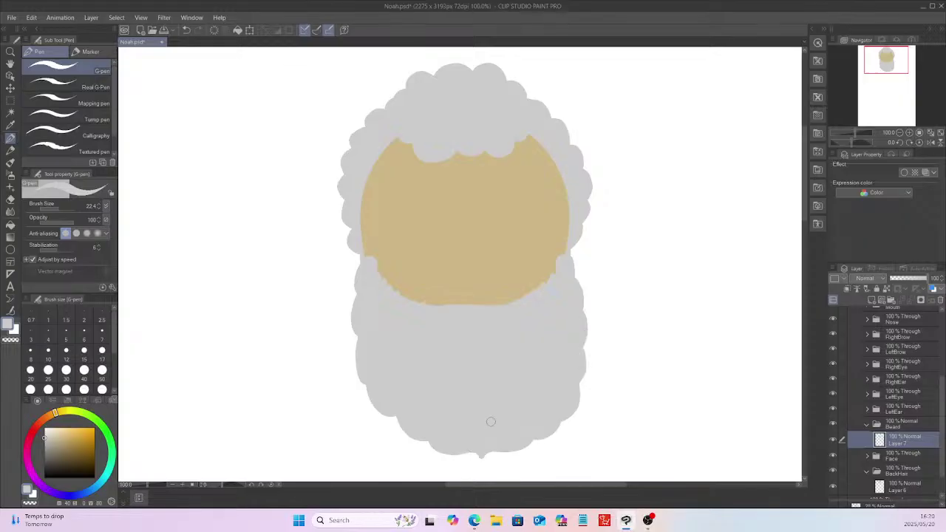
scroll(491, 421, down, 3)
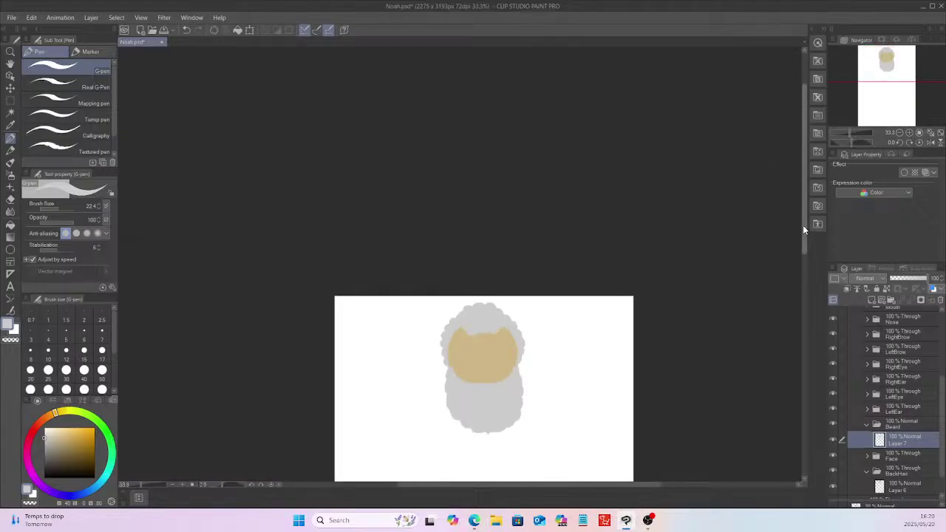
drag(803, 225, 801, 258)
scroll(484, 281, up, 3)
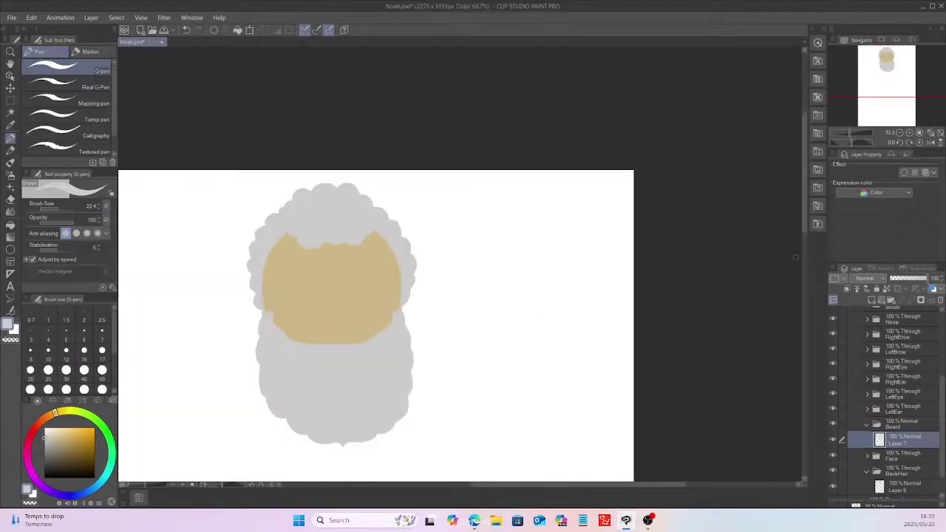
scroll(633, 493, down, 1)
scroll(638, 489, up, 3)
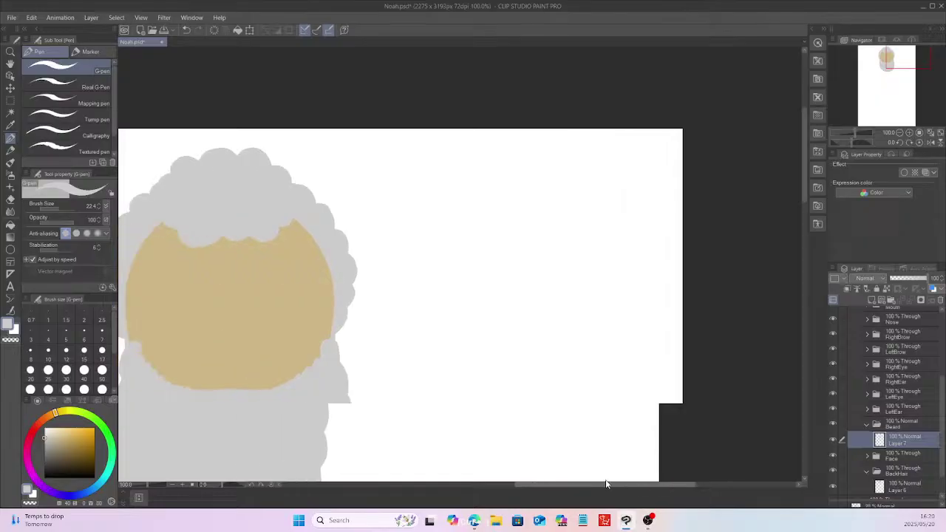
drag(804, 182, 804, 196)
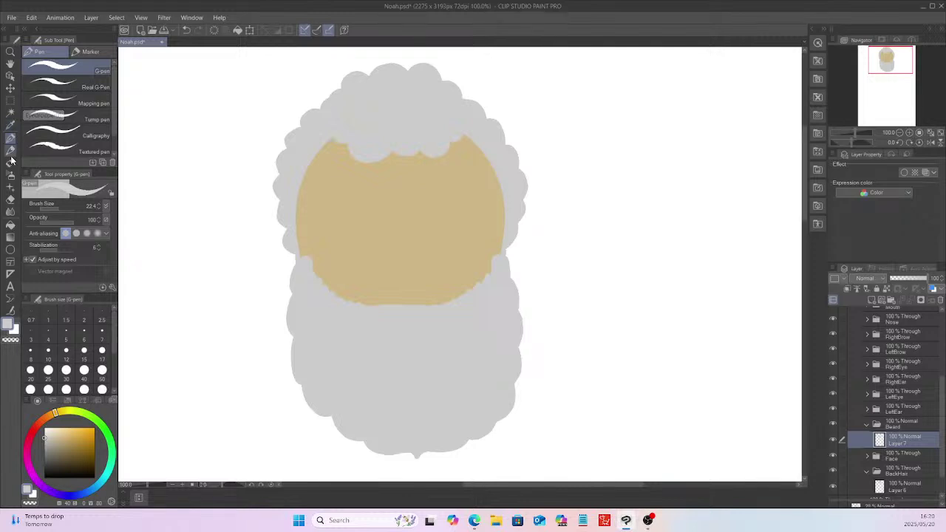
Step: Sample the face's tan colour and shift it to a slightly darker tan for the nose
click(11, 124)
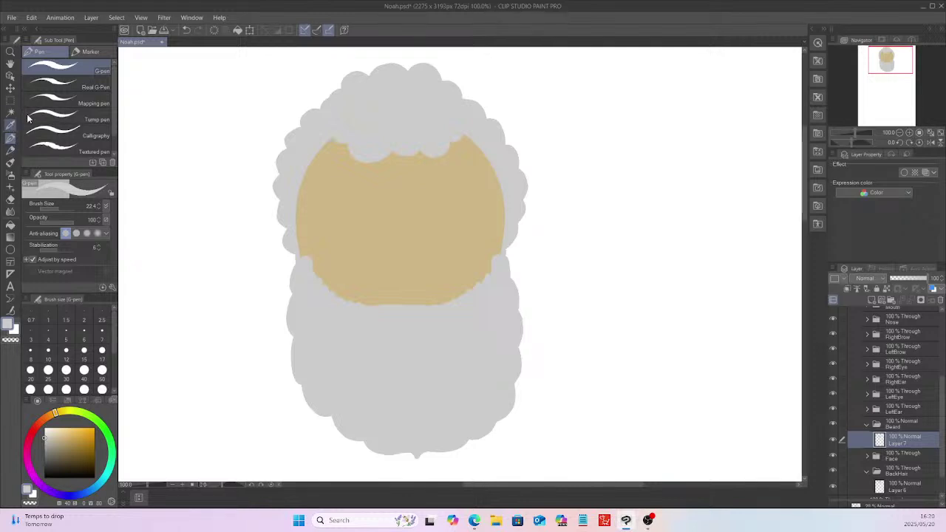
click(392, 283)
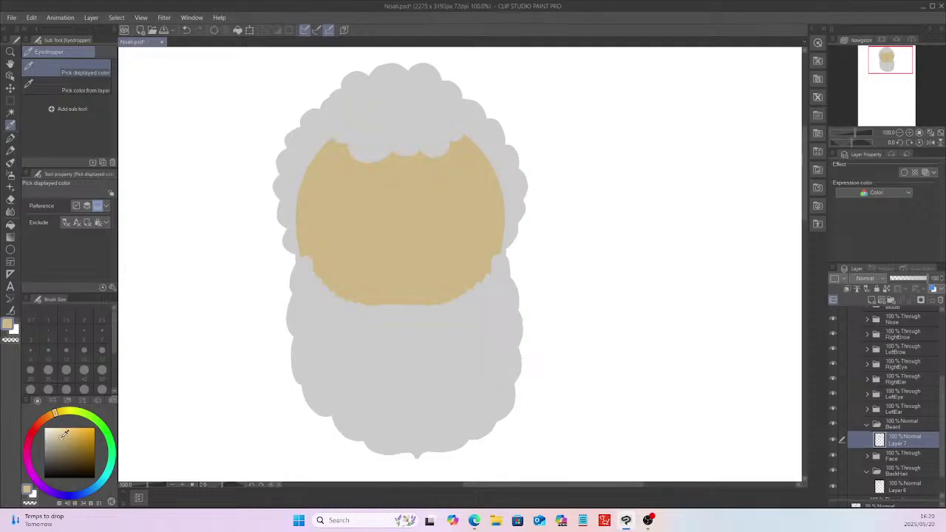
click(66, 436)
Step: Try drawing and shifting a darker tan nose ellipse on the beard layer, and undo both changes
click(10, 249)
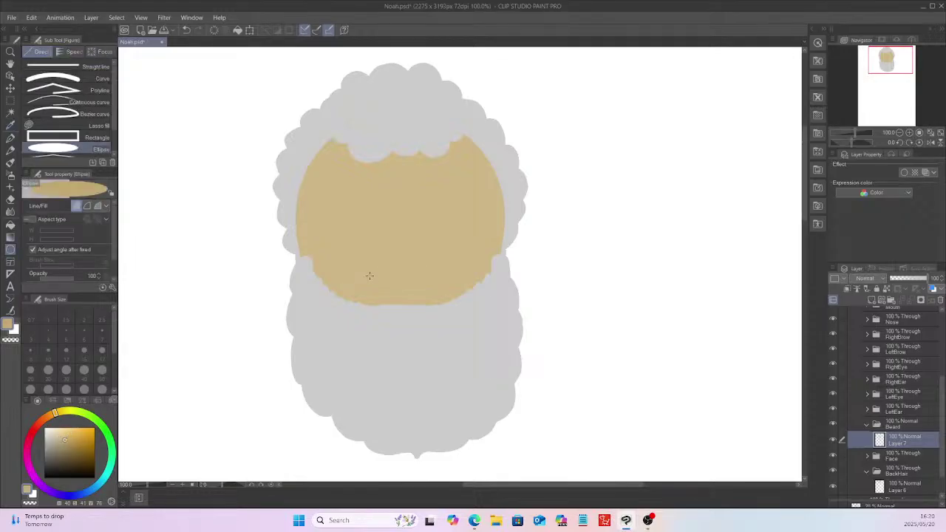
drag(369, 276, 423, 306)
click(425, 307)
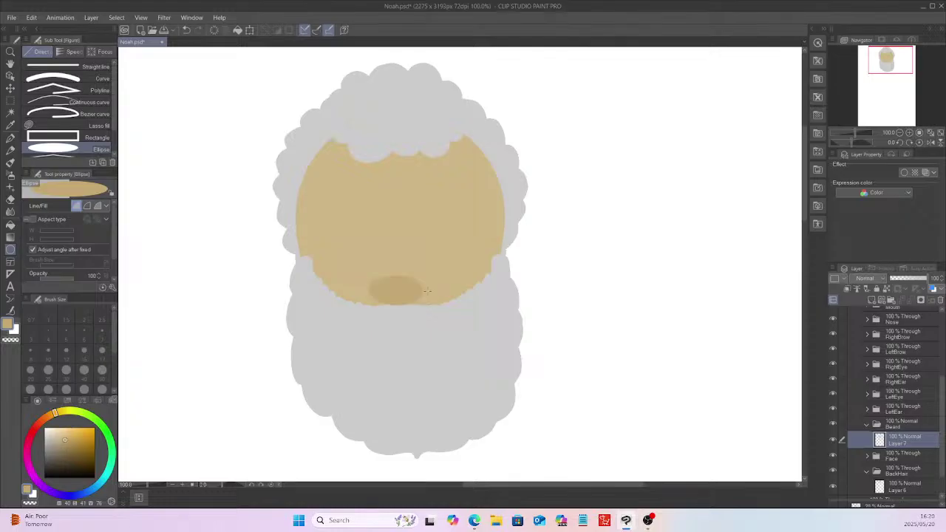
click(10, 88)
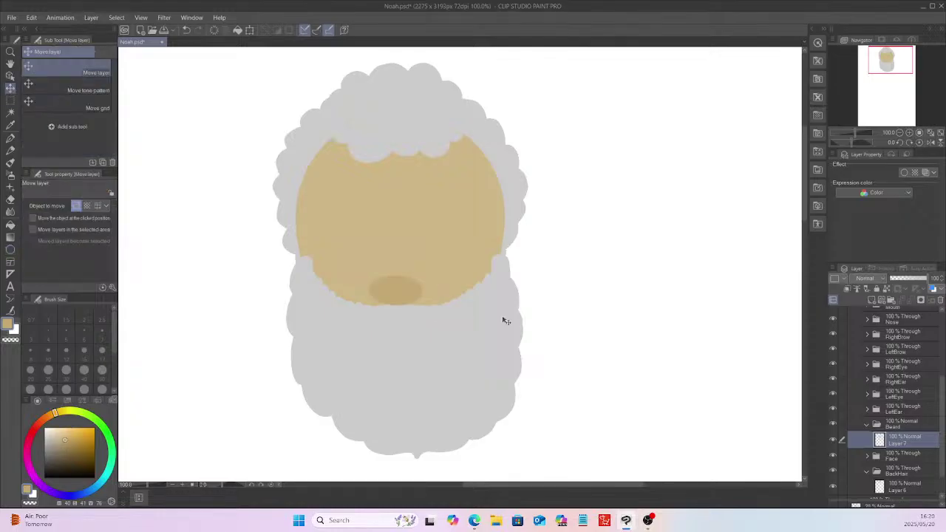
drag(582, 345, 584, 349)
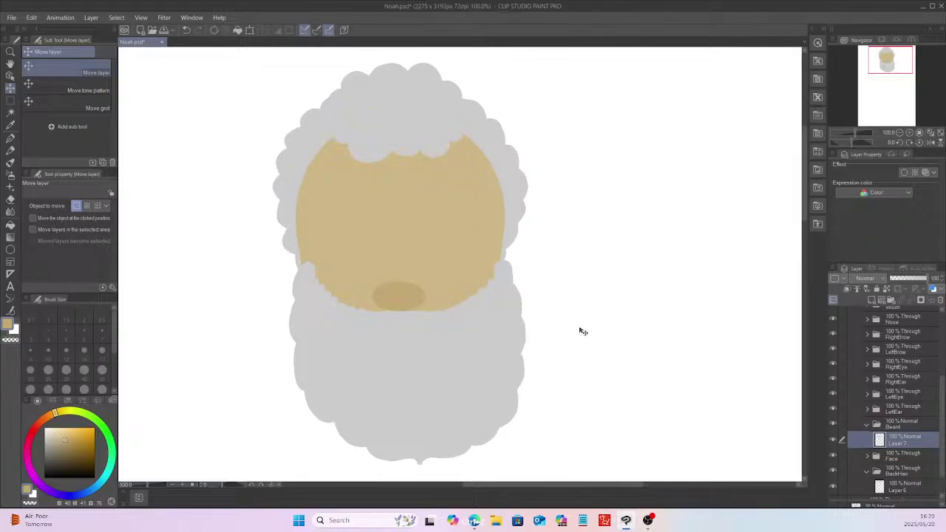
key(ctrl+z)
key(ctrl+z)
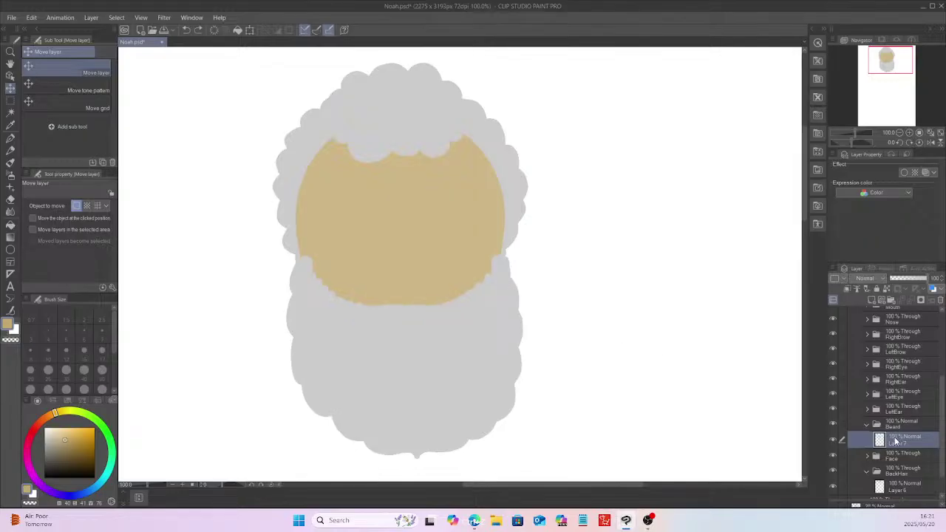
Step: Collapse the Beard and BackHair folders and add an empty layer in the Nose folder's Normal subfolder
click(868, 424)
click(869, 453)
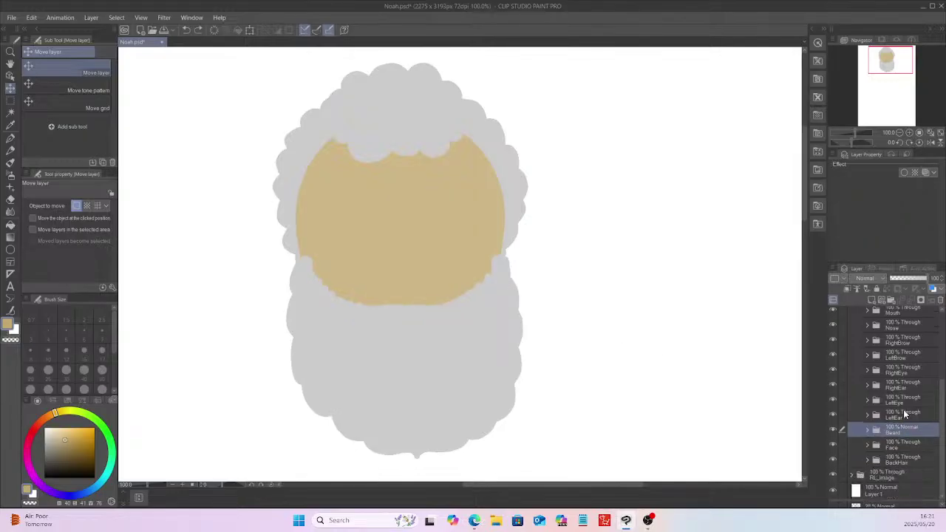
click(867, 326)
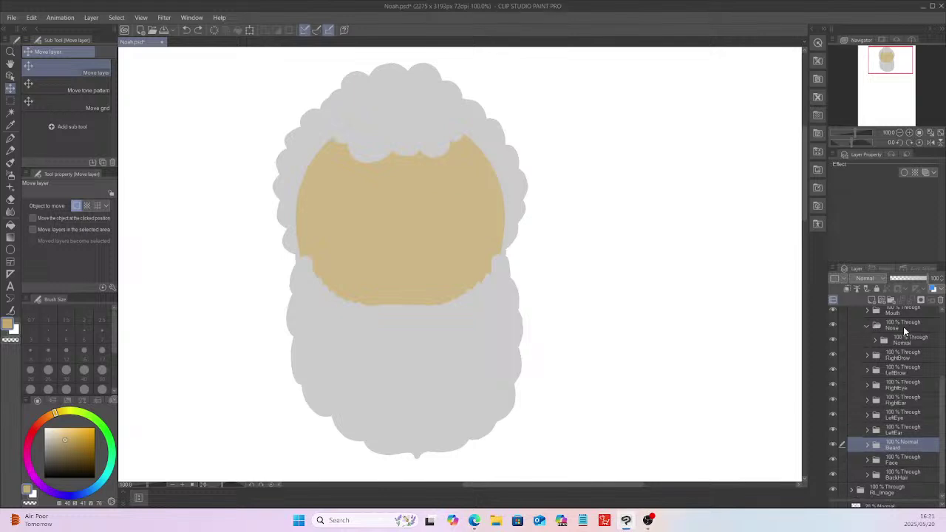
click(905, 323)
click(907, 342)
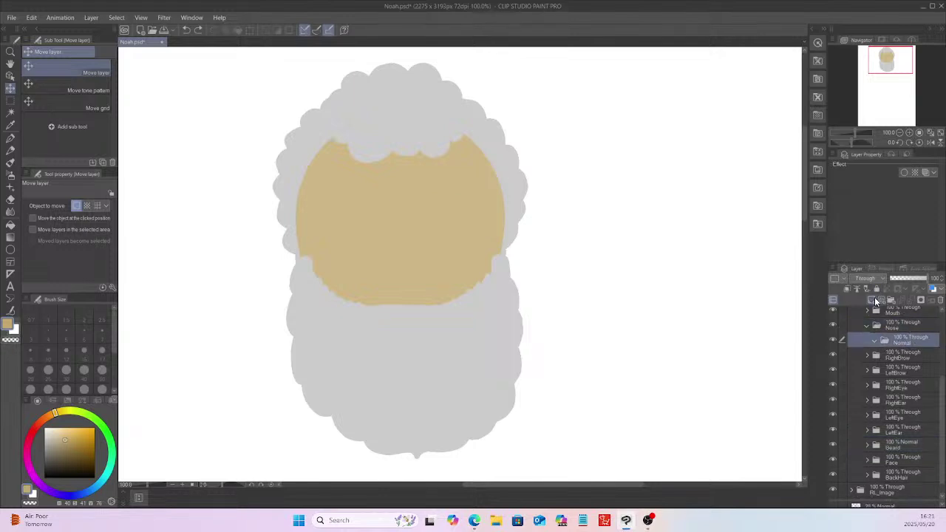
key(ctrl+shift+n)
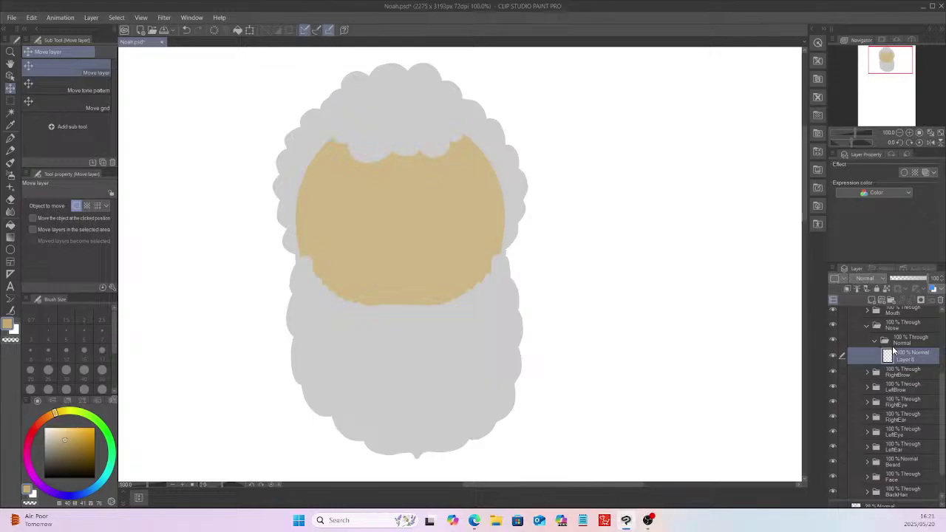
Step: Draw a filled darker tan nose ellipse on the Nose folder's new layer and position it at the face's lower edge, overlapping the beard
click(11, 249)
drag(376, 280, 431, 308)
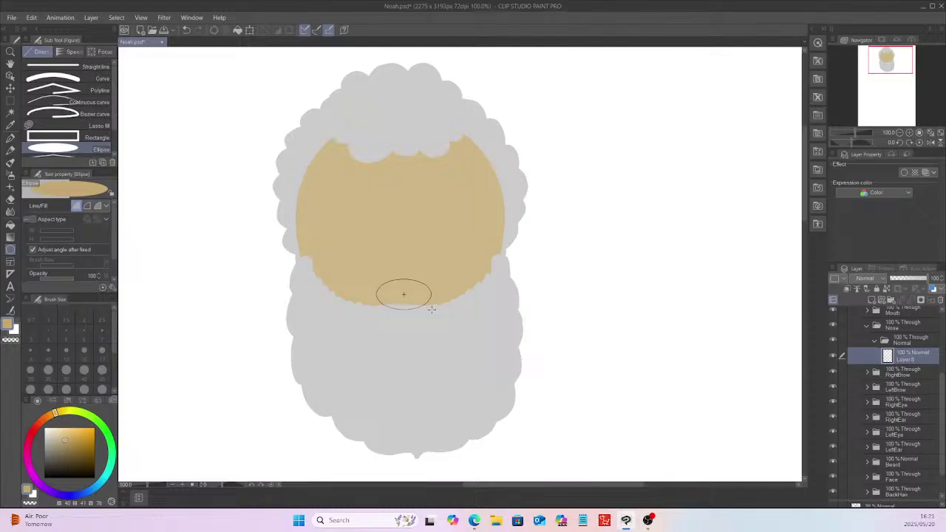
click(430, 301)
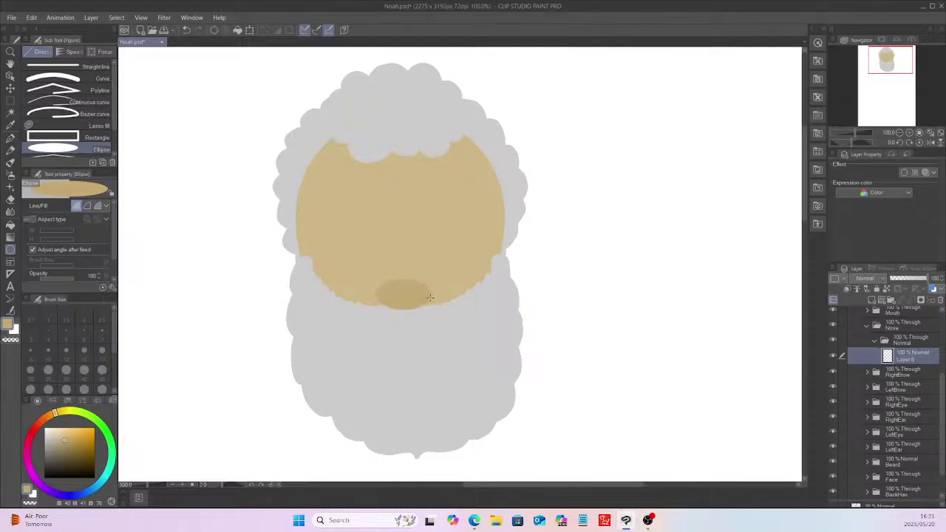
key(k)
key(Up)
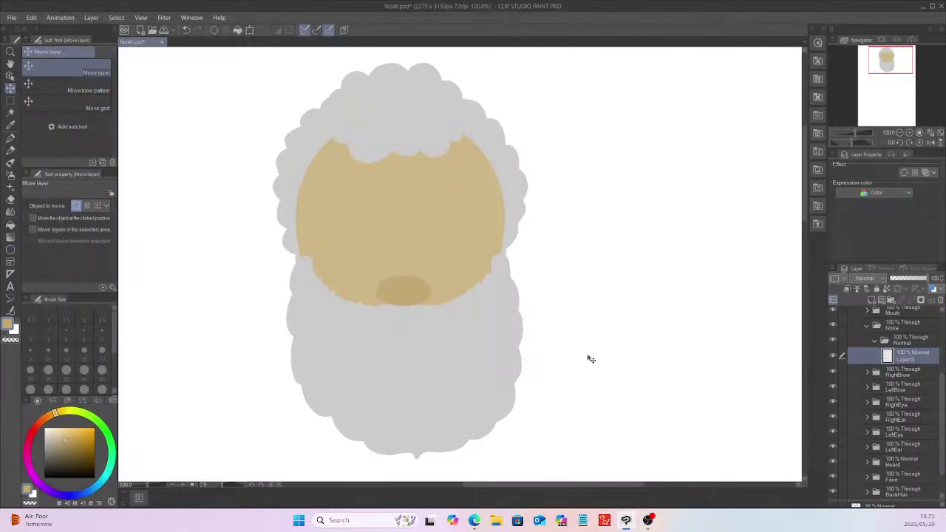
drag(588, 356, 586, 363)
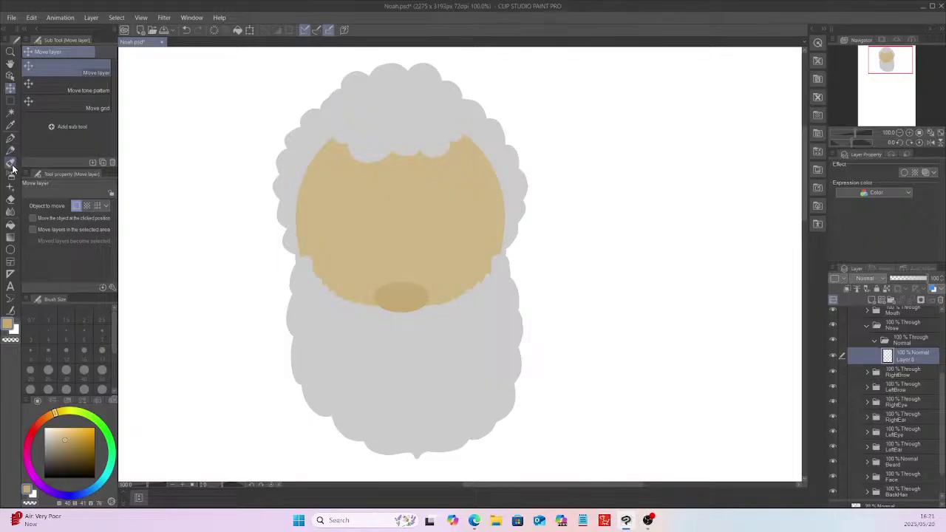
Step: Collapse the Nose folder and add an empty layer in the RightBrow folder's Normal subfolder
click(12, 135)
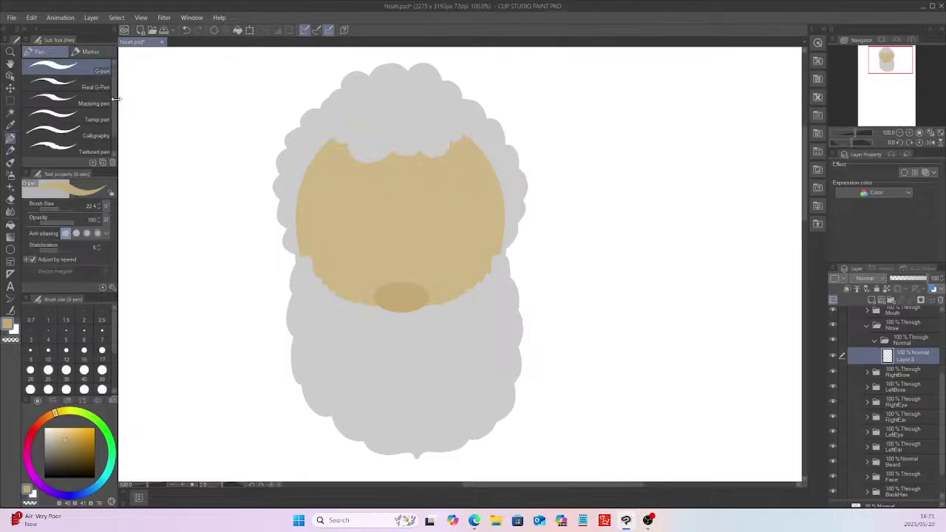
drag(943, 389, 944, 345)
click(877, 397)
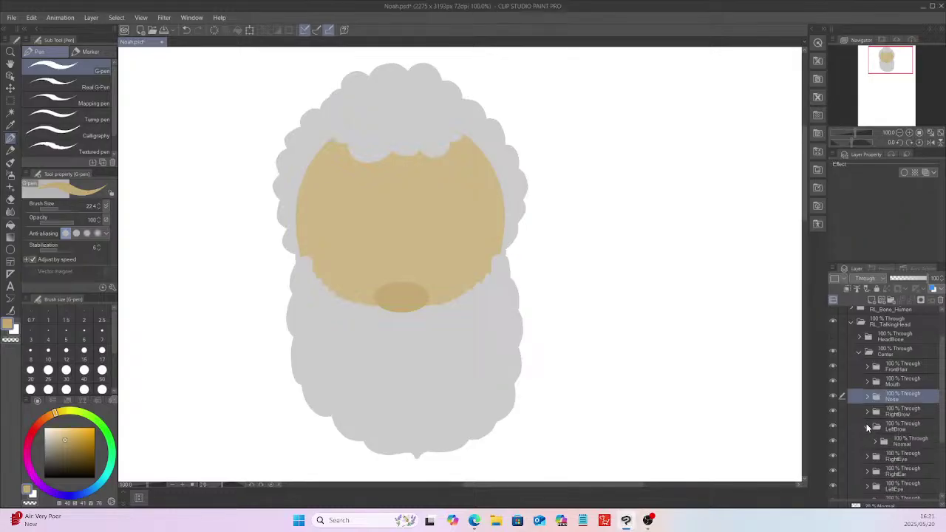
click(868, 412)
click(909, 429)
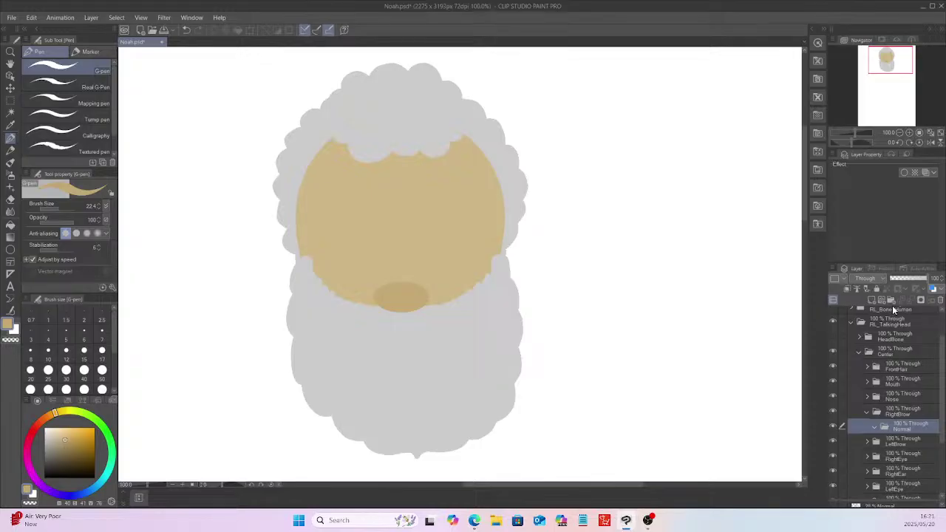
click(872, 301)
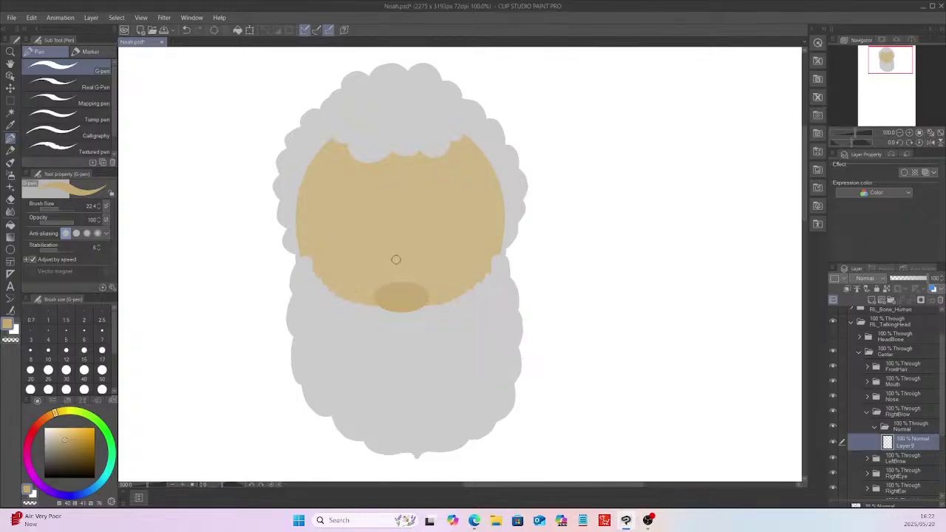
Step: Sample the beard's light grey and outline the right brow with the G-pen over the Layer 2 sketch
click(10, 125)
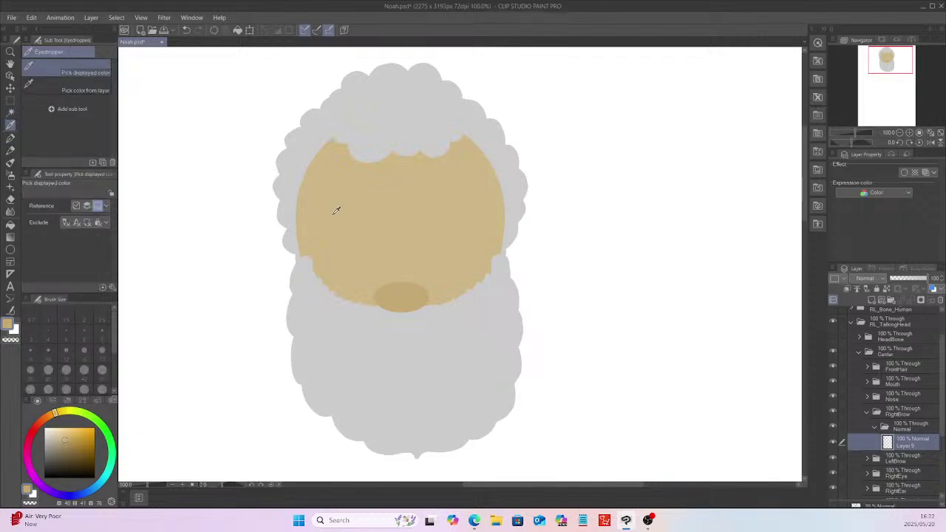
click(318, 312)
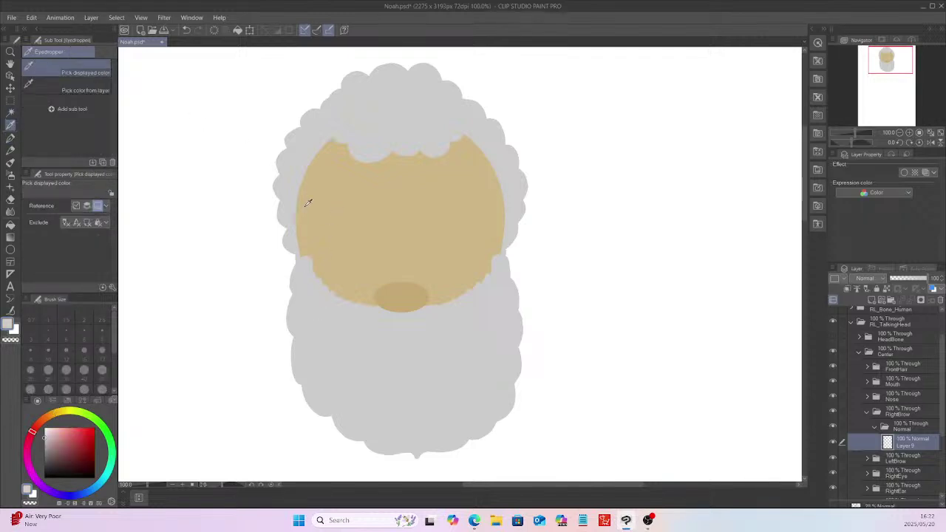
click(11, 137)
scroll(943, 381, up, 3)
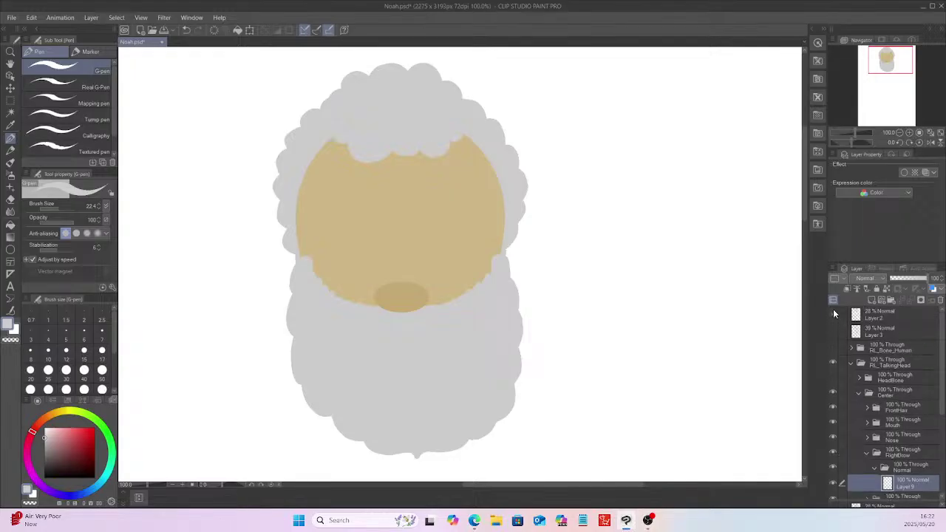
drag(833, 314, 833, 331)
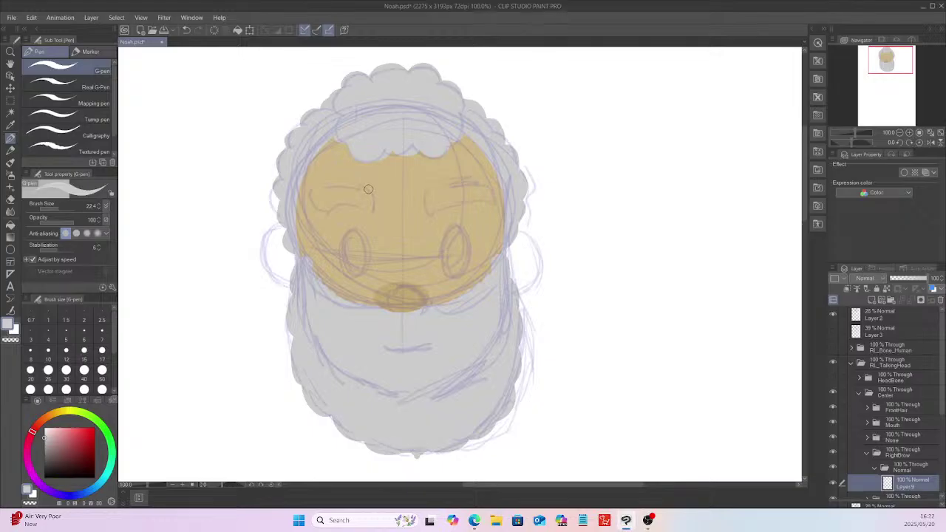
mouse_move(374, 186)
mouse_down()
mouse_move(372, 209)
mouse_move(361, 211)
mouse_move(321, 210)
mouse_move(312, 193)
mouse_move(375, 189)
mouse_up()
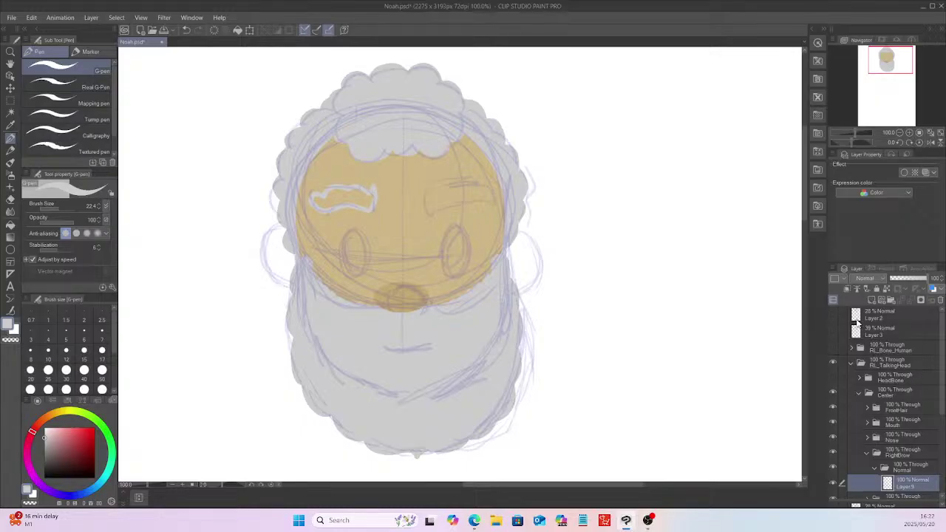
Step: Hide the Layer 2 sketch and fill the right brow's outline solid light grey with the G-pen
click(833, 314)
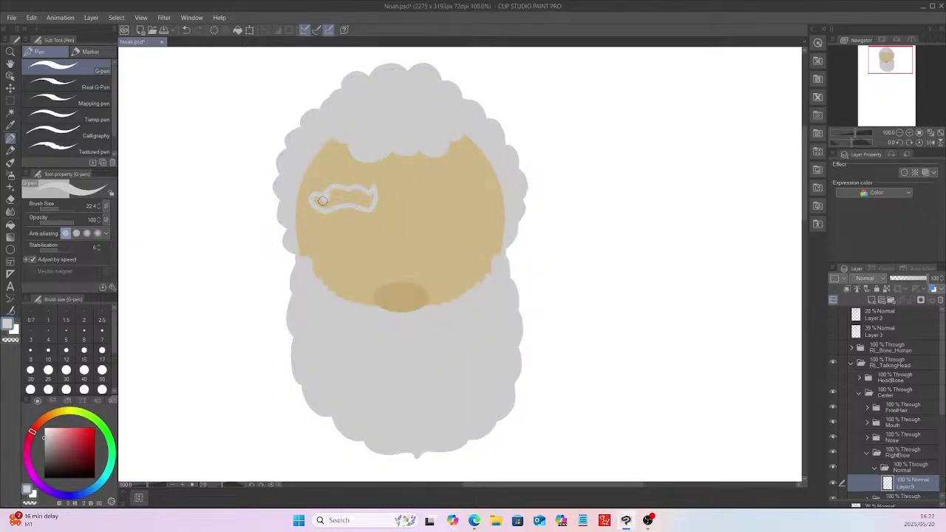
scroll(334, 178, up, 2)
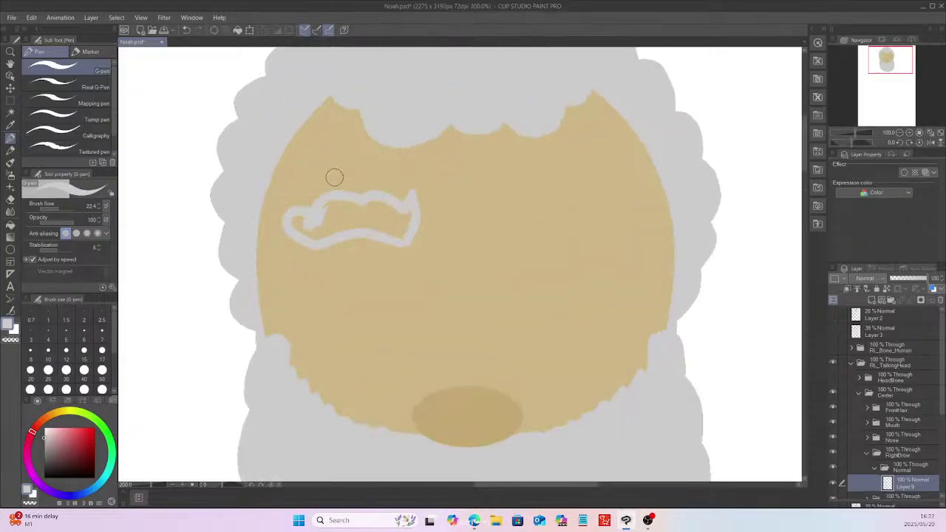
mouse_move(303, 233)
mouse_down()
mouse_move(345, 220)
mouse_move(333, 232)
mouse_move(345, 202)
mouse_move(318, 213)
mouse_move(355, 204)
mouse_move(371, 214)
mouse_move(386, 204)
mouse_move(405, 213)
mouse_move(398, 234)
mouse_move(384, 223)
mouse_move(346, 225)
mouse_move(375, 218)
mouse_move(388, 231)
mouse_move(412, 217)
mouse_up()
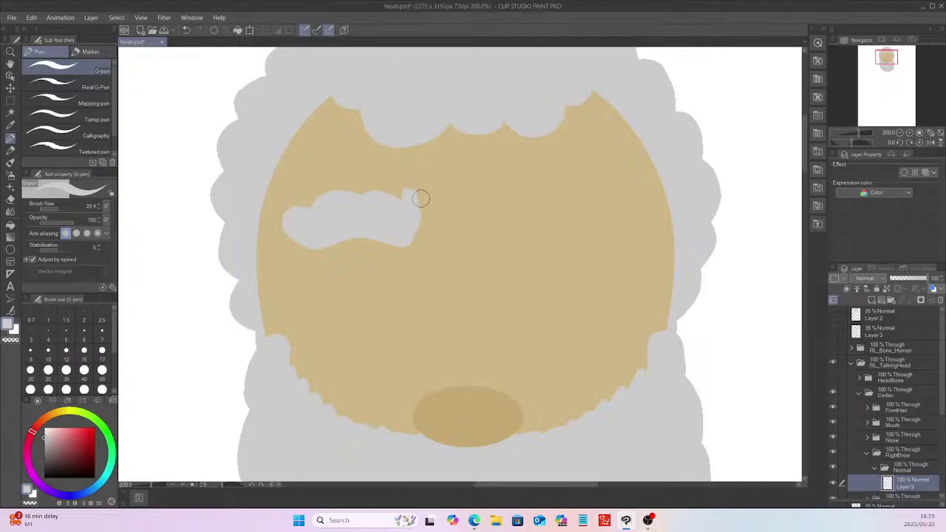
scroll(421, 198, down, 5)
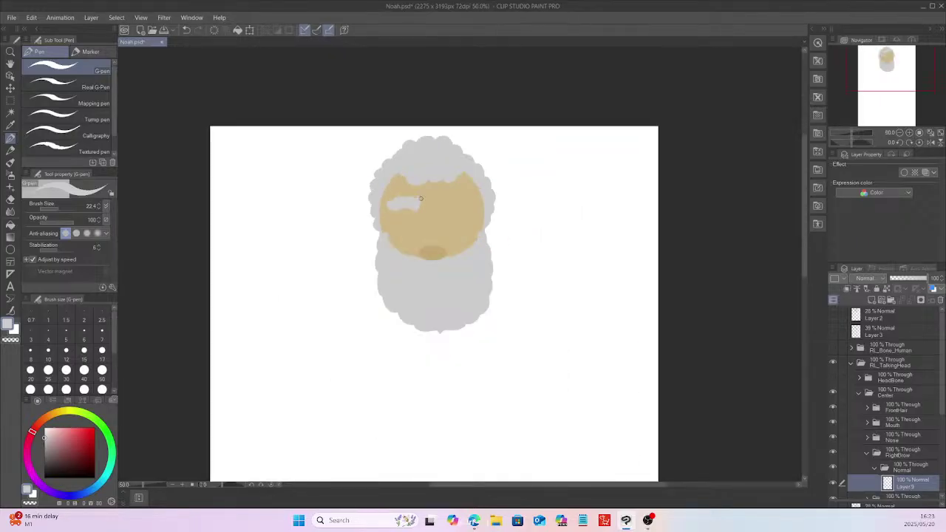
scroll(420, 198, up, 1)
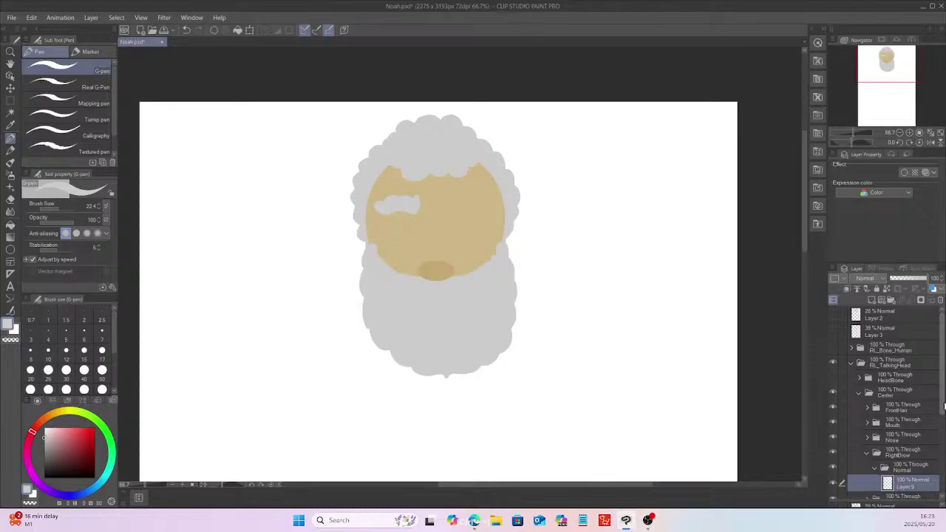
Step: Duplicate the right brow layer and move the copy into the LeftBrow folder's Normal subfolder
drag(942, 403, 943, 429)
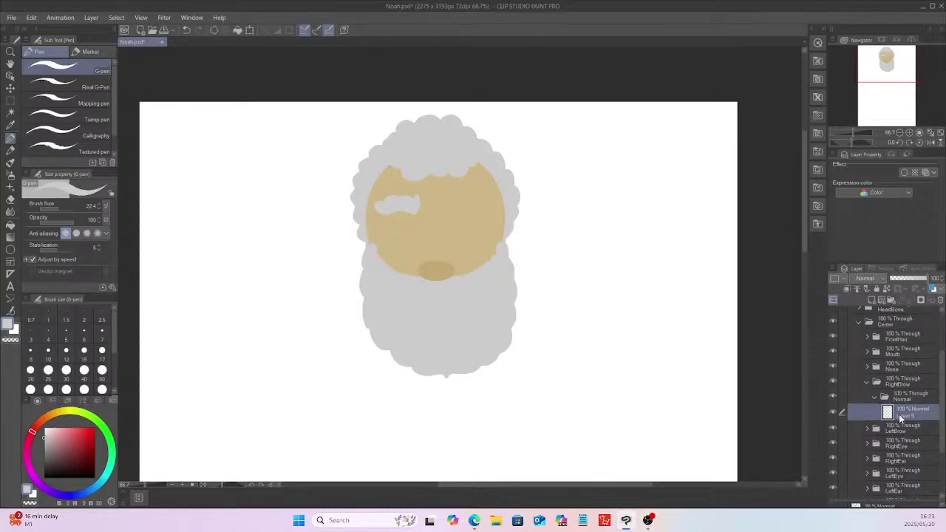
right_click(899, 413)
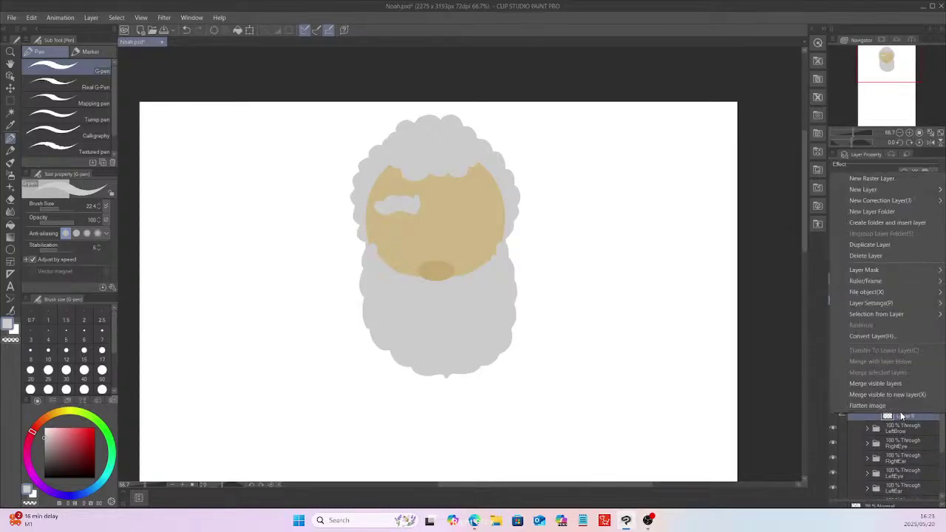
click(885, 245)
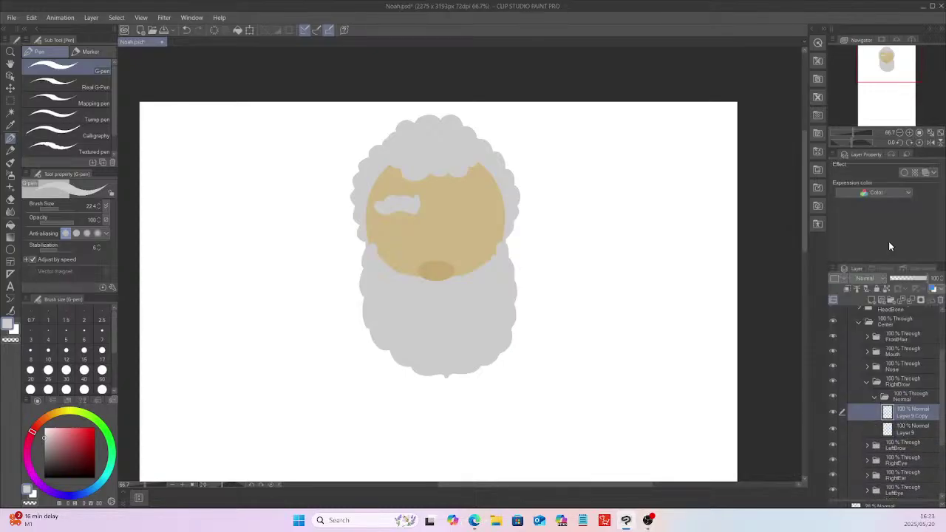
click(869, 446)
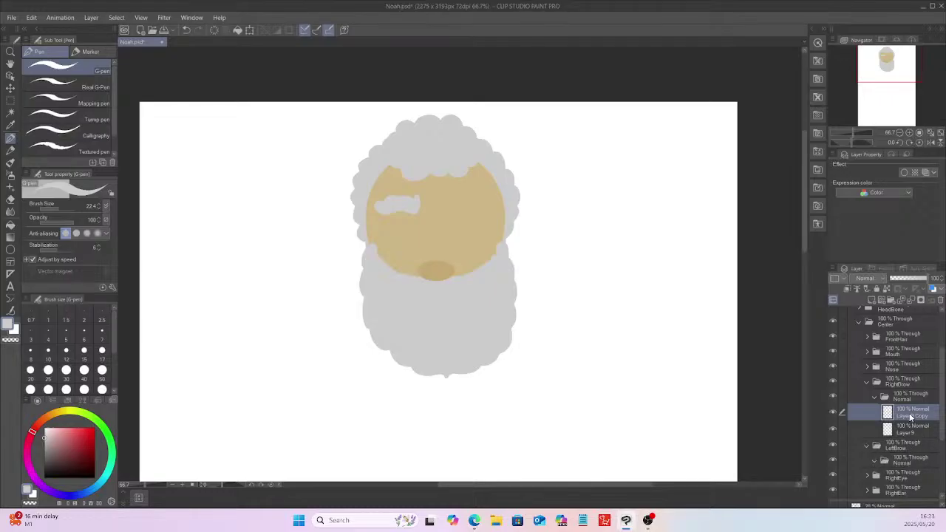
drag(914, 414, 914, 460)
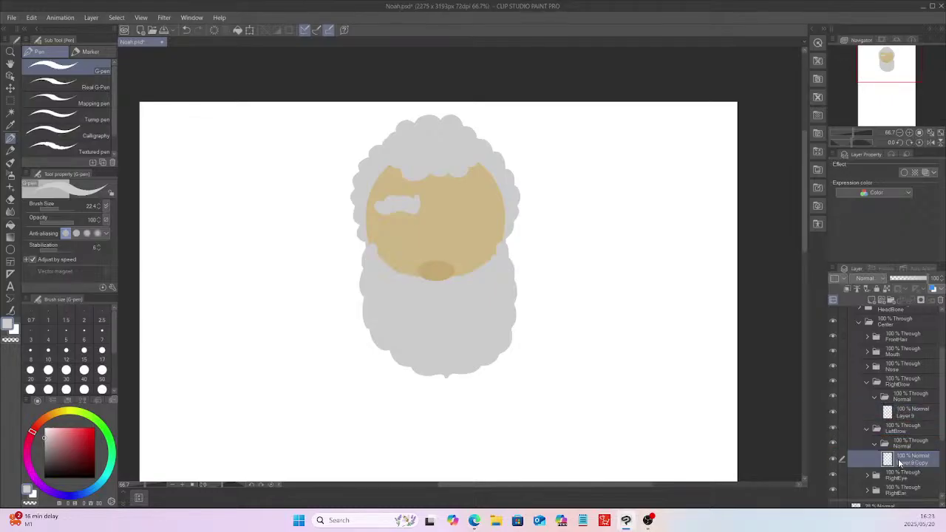
Step: Flip the copied brow horizontally and place it level with the first brow on the opposite side of the face
click(31, 17)
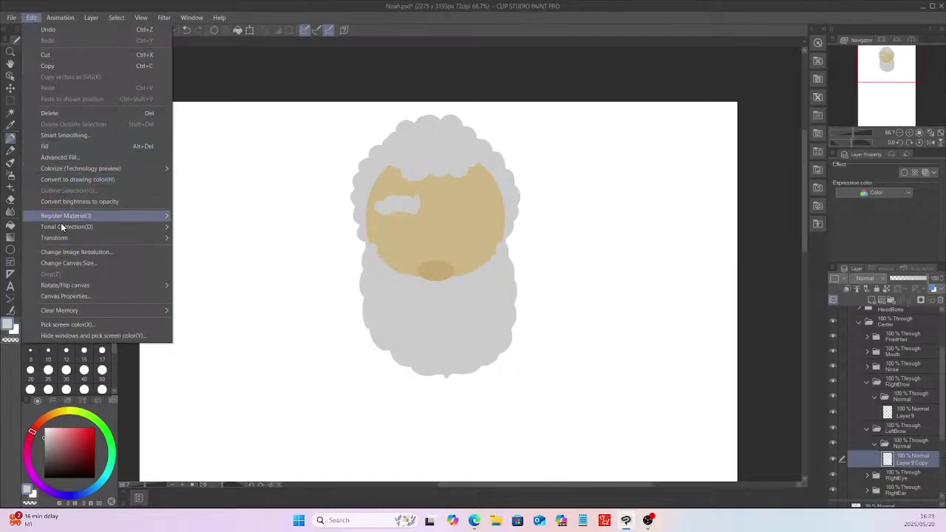
mouse_move(78, 237)
click(223, 320)
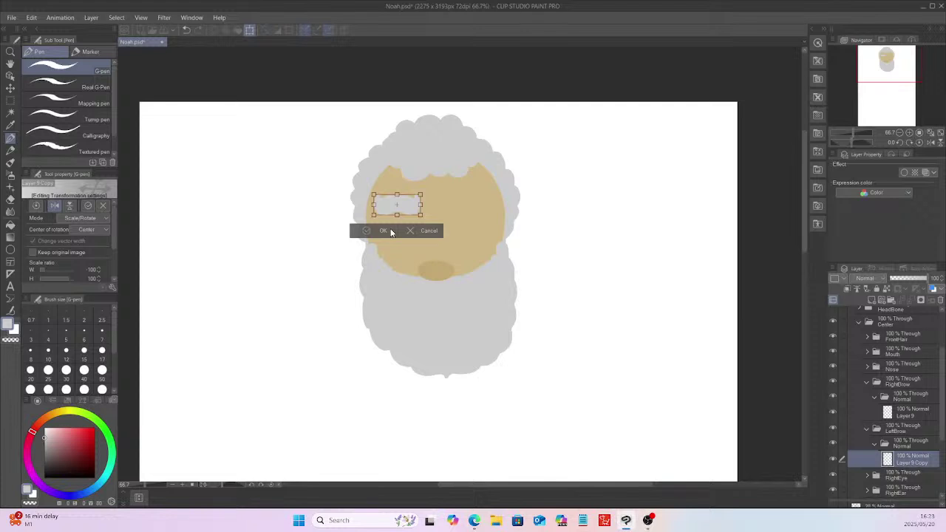
drag(418, 210, 485, 210)
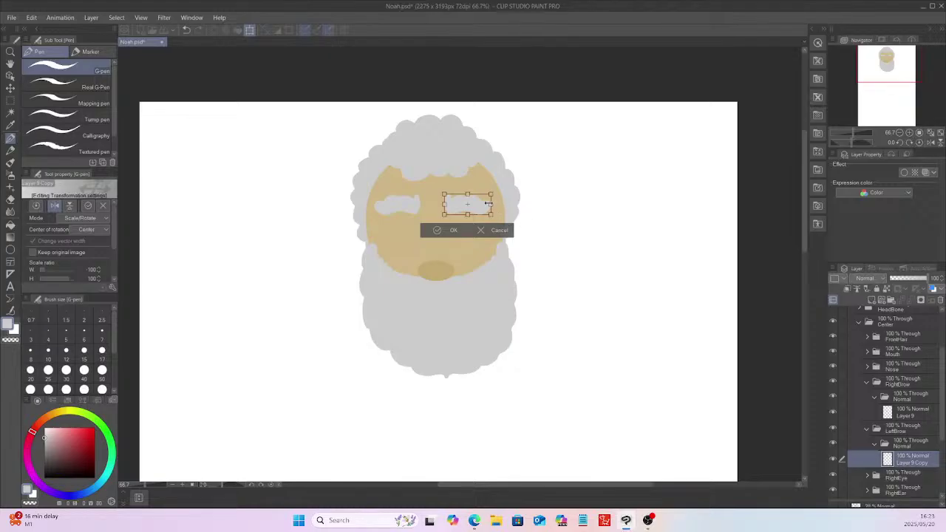
drag(484, 207, 488, 208)
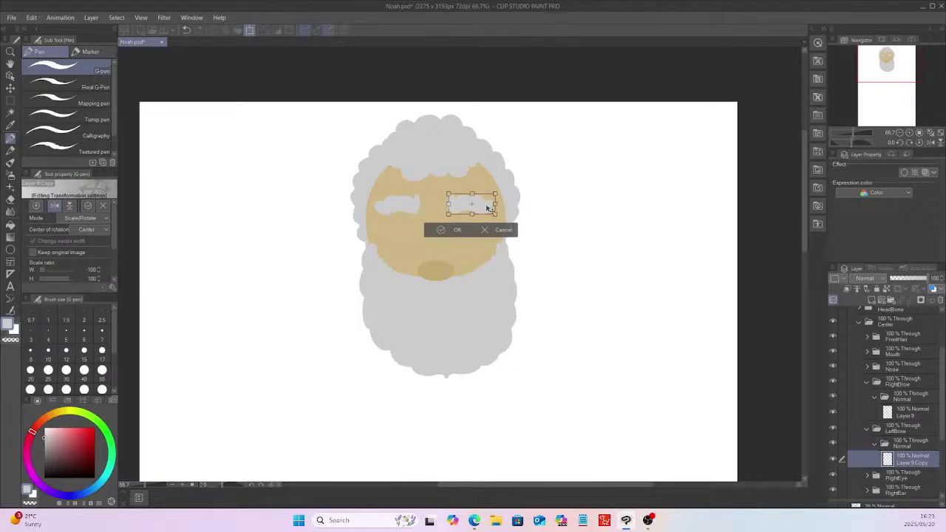
click(458, 229)
key(k)
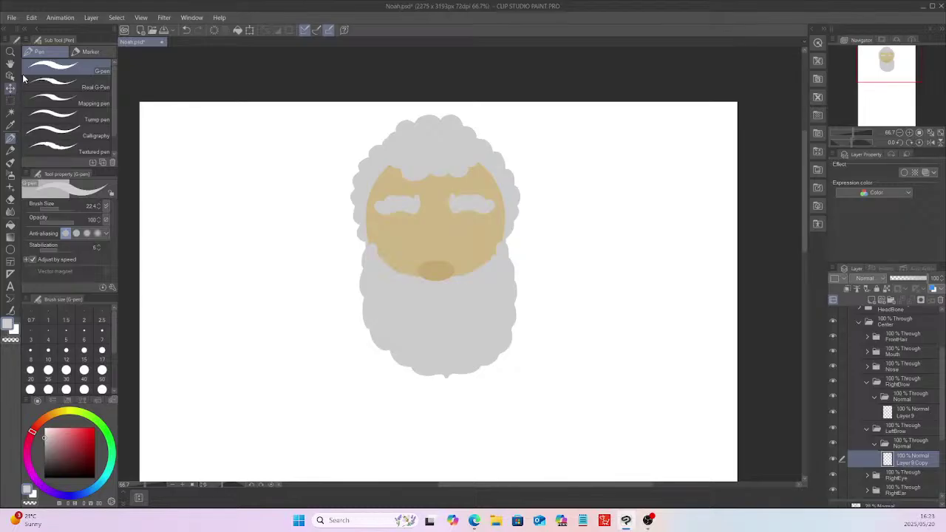
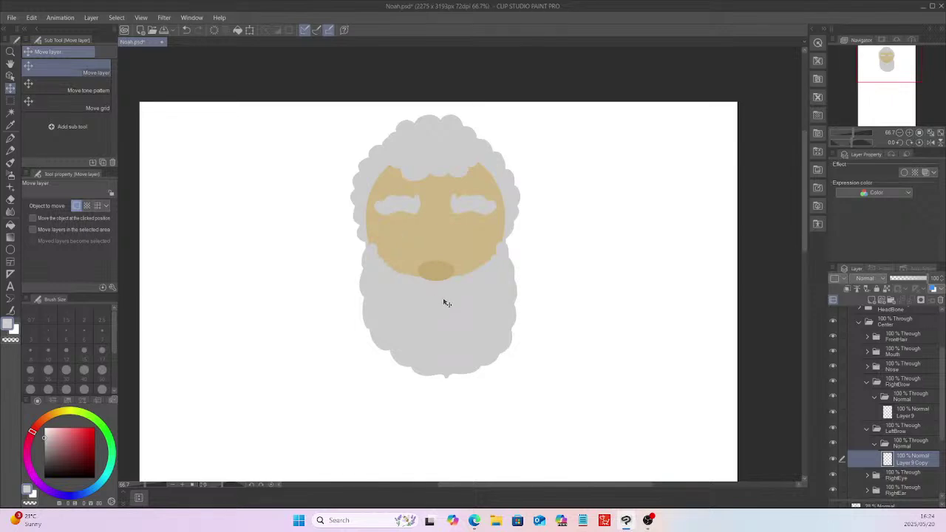
Step: Collapse the RightBrow and LeftBrow folders along with the LeftBrow Normal subfolder
click(875, 443)
click(867, 383)
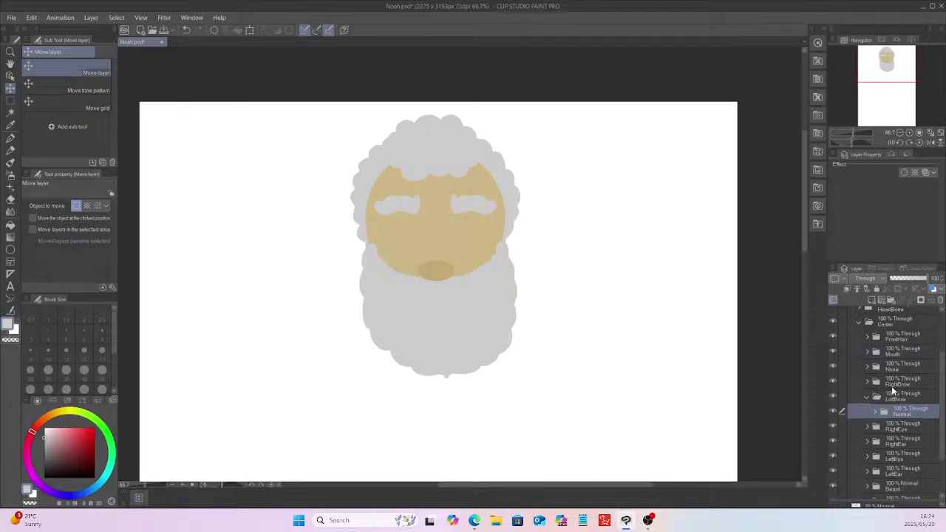
click(867, 397)
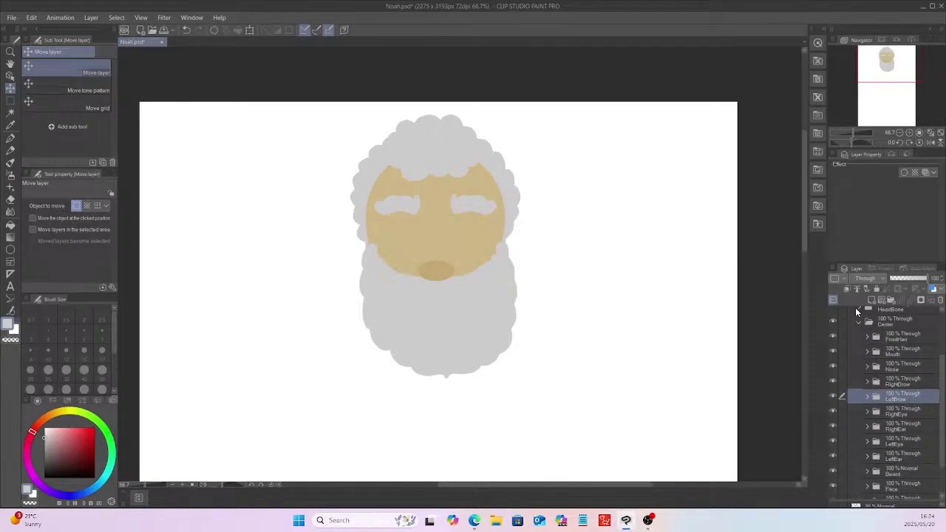
Step: Open the Bark the Dog file from the Character Designs folder alongside Noah.psd
click(11, 18)
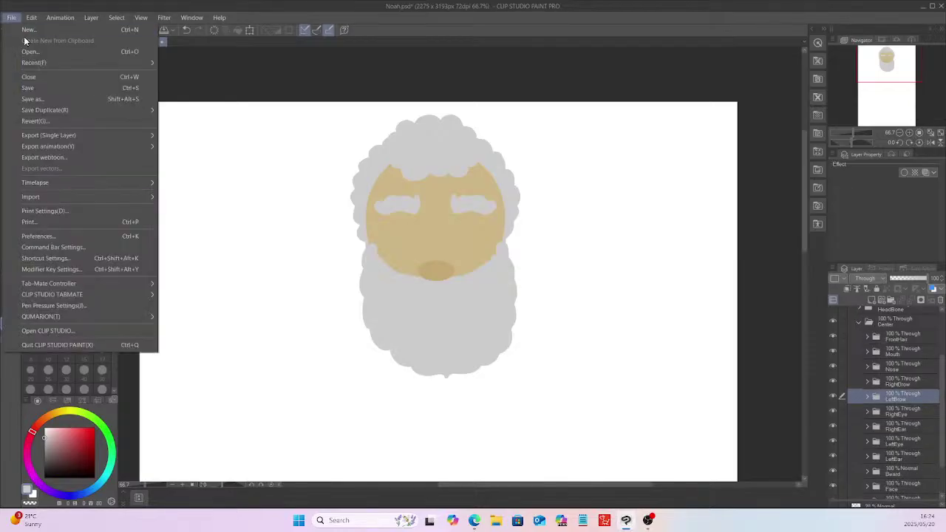
key(Escape)
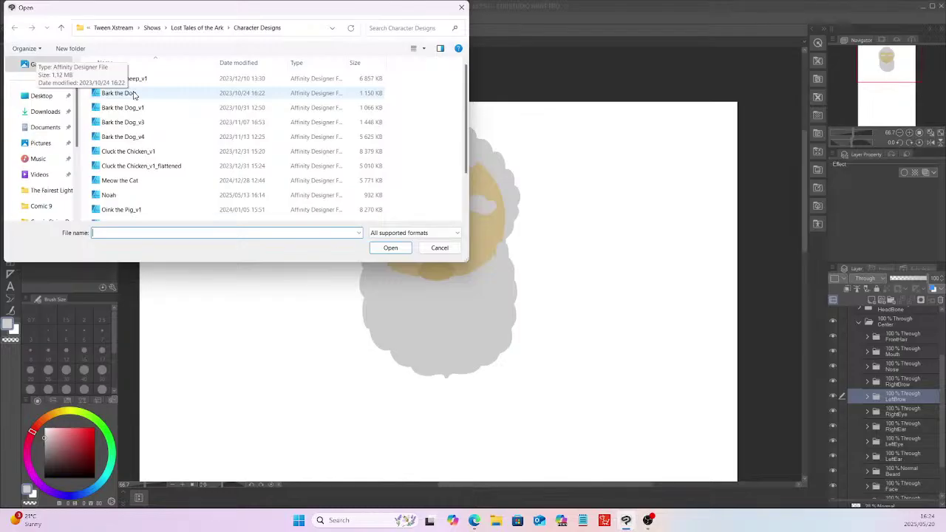
click(135, 94)
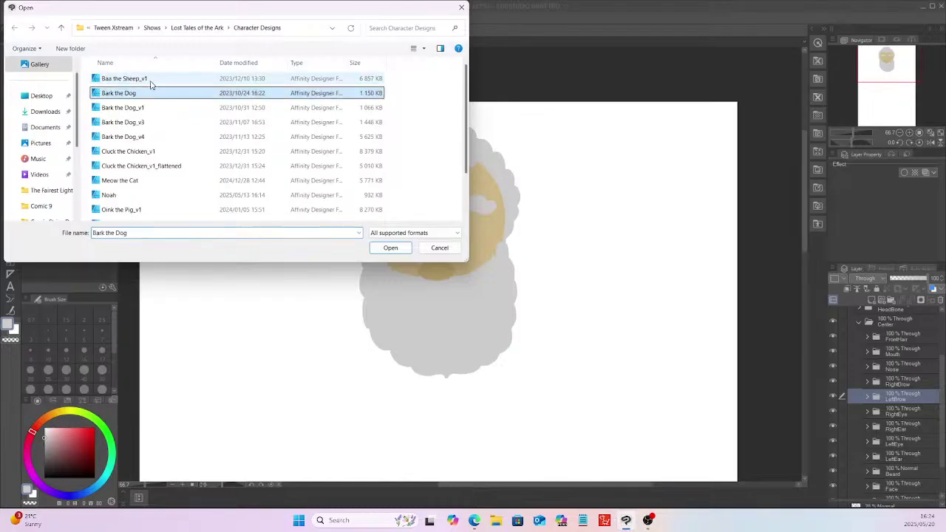
click(391, 249)
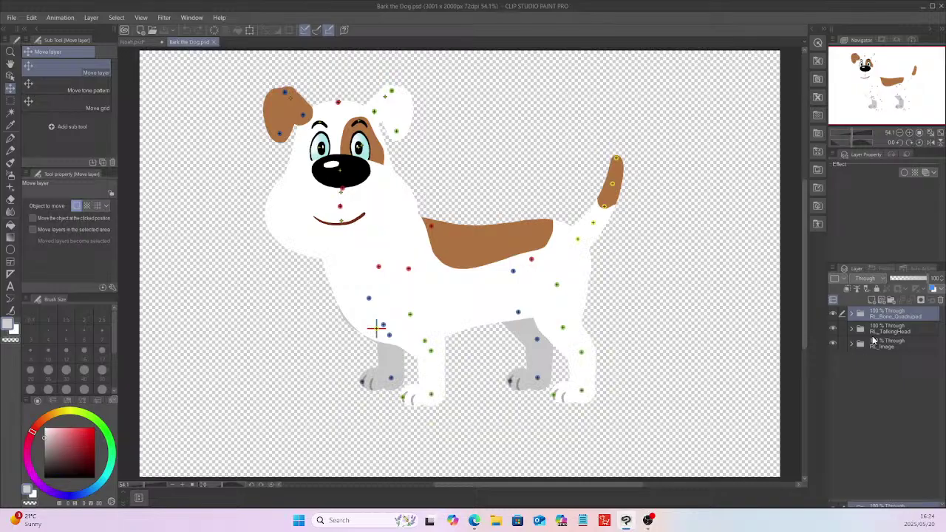
Step: Copy all mouth-shape folders, Normal Copy through CDSKZ Copy, from the Mouth folder in RL_TalkingHead's Center folder
click(852, 331)
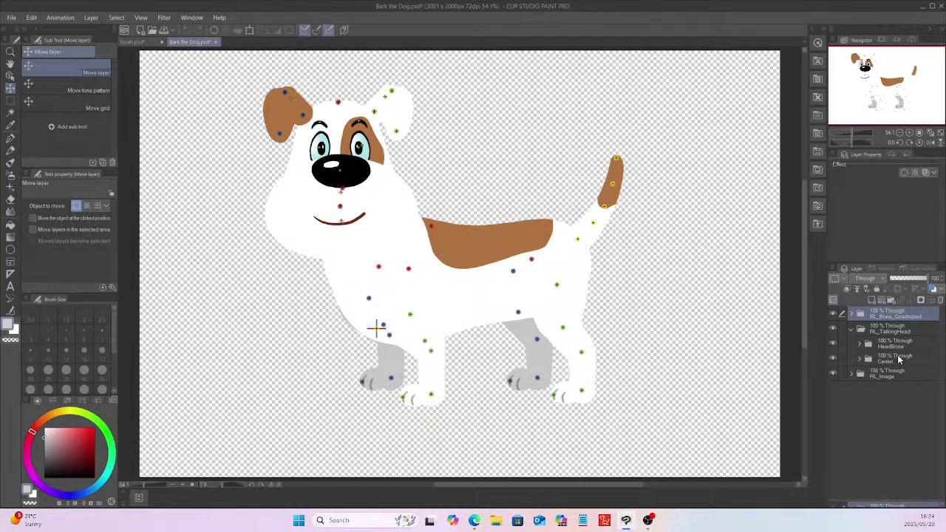
click(860, 359)
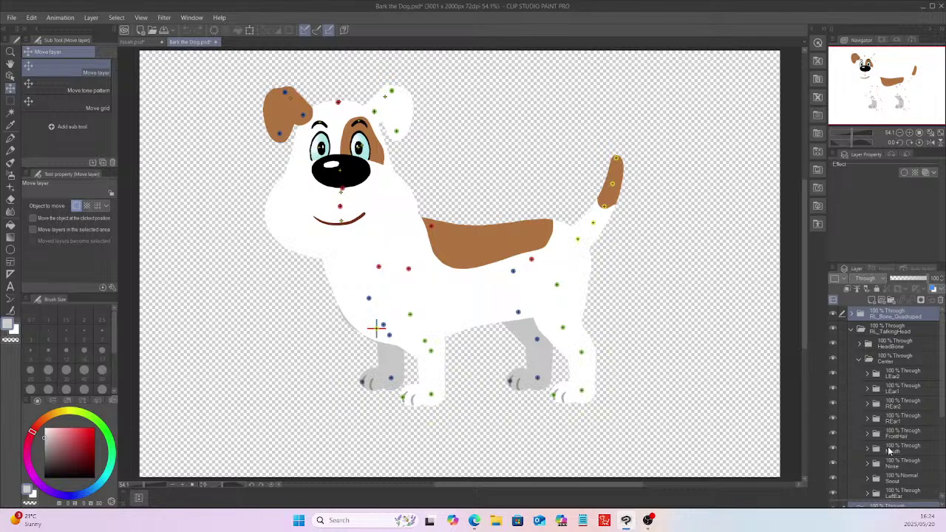
click(868, 449)
scroll(943, 396, down, 3)
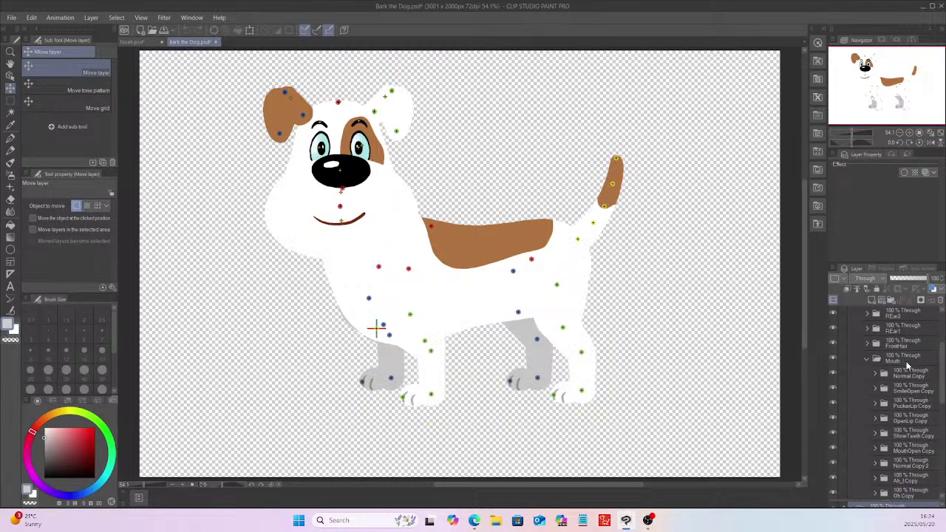
scroll(943, 403, down, 3)
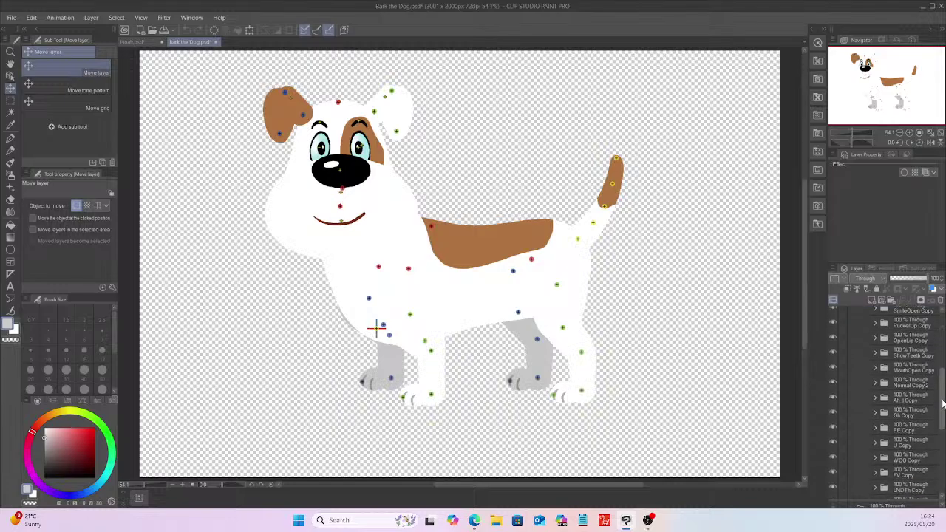
scroll(943, 403, down, 4)
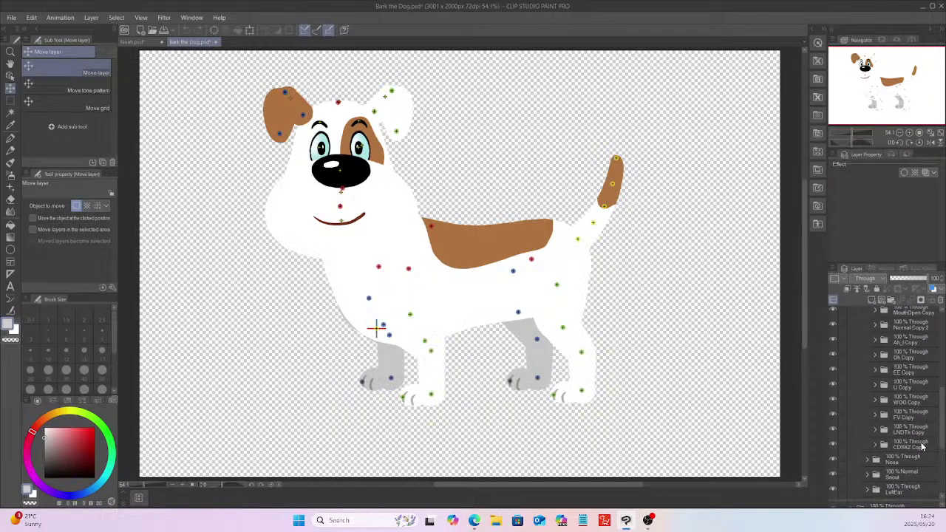
shift+click(922, 444)
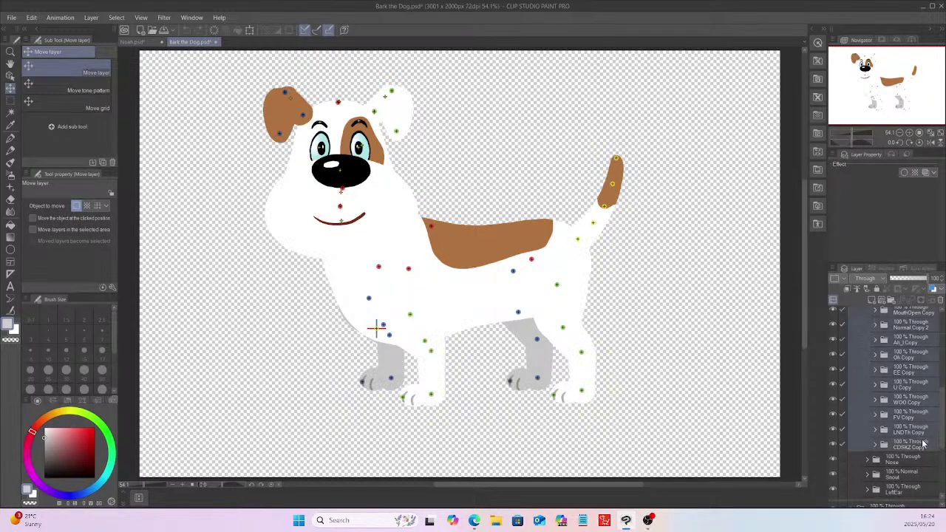
click(33, 18)
click(50, 66)
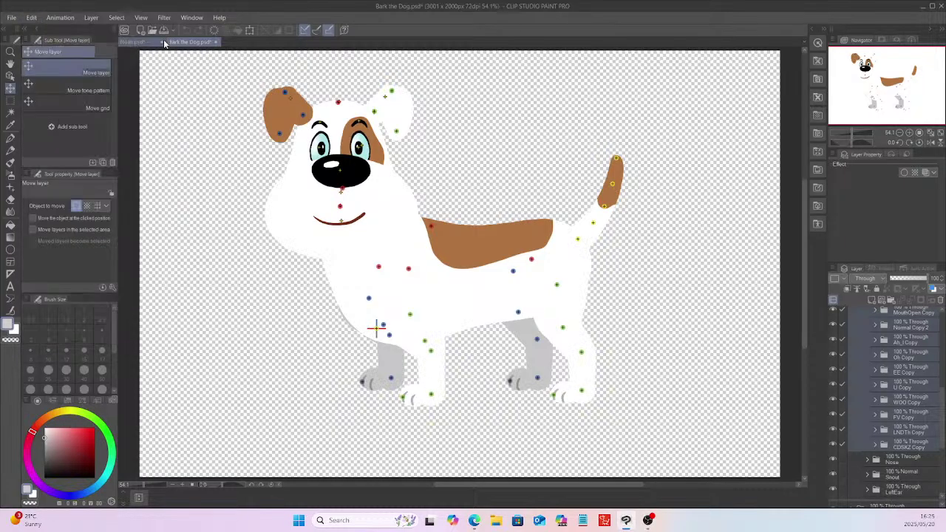
Step: Switch to Noah.psd and replace the Mouth folder's subfolders, Normal through CDSKZ, with the copied dog mouth-shape folders
click(141, 42)
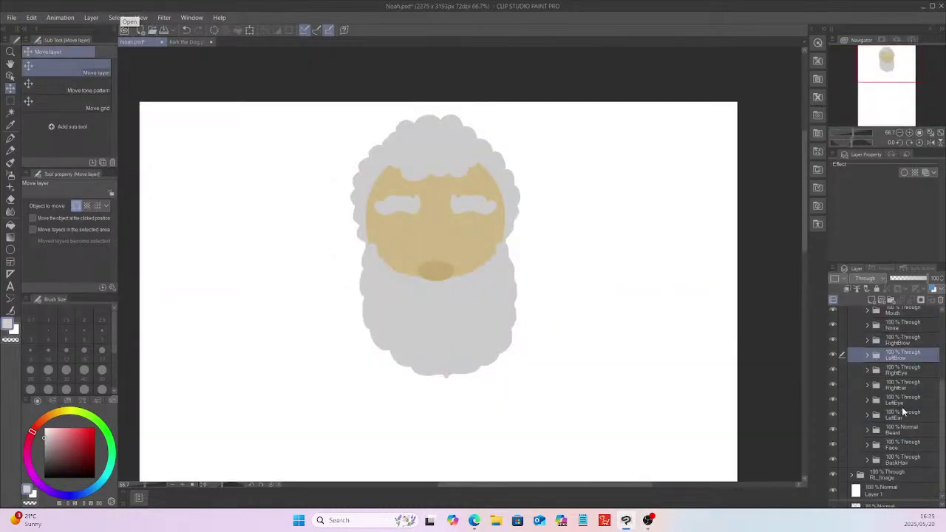
click(869, 310)
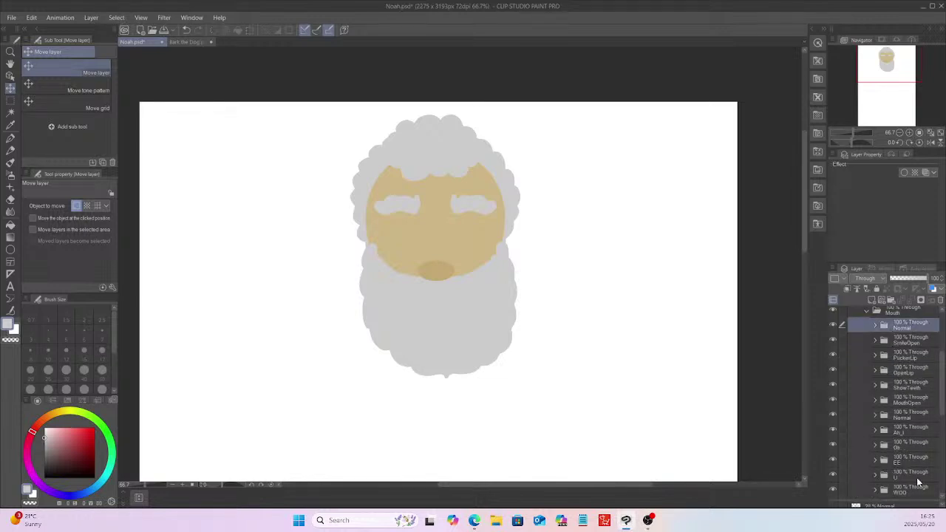
scroll(940, 431, down, 2)
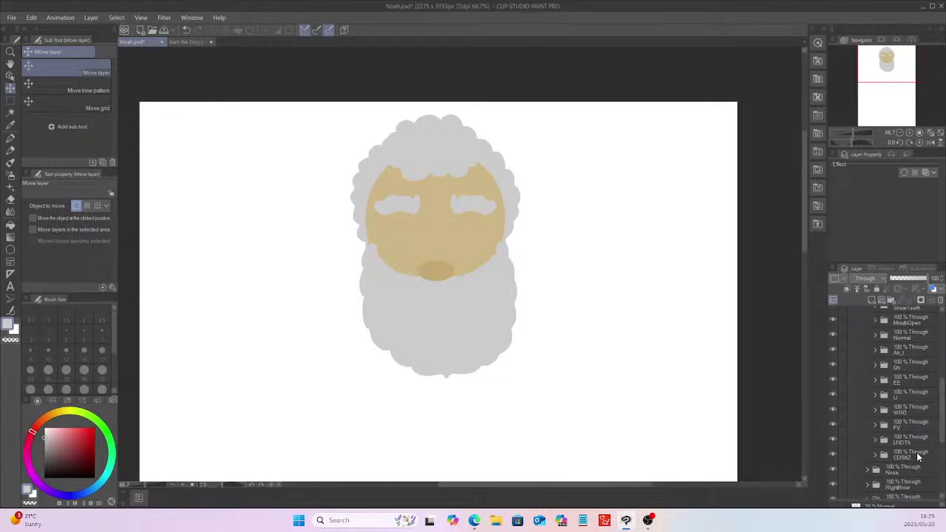
shift+click(917, 459)
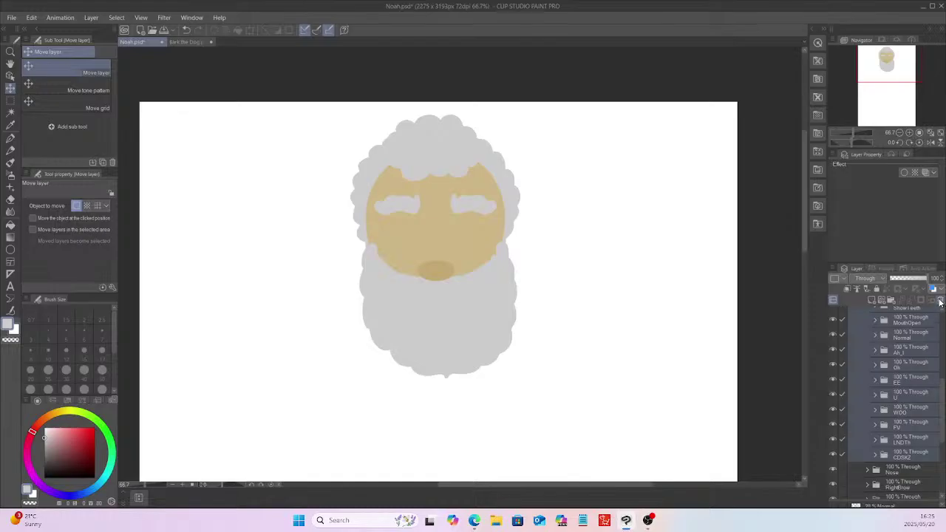
click(935, 299)
click(479, 193)
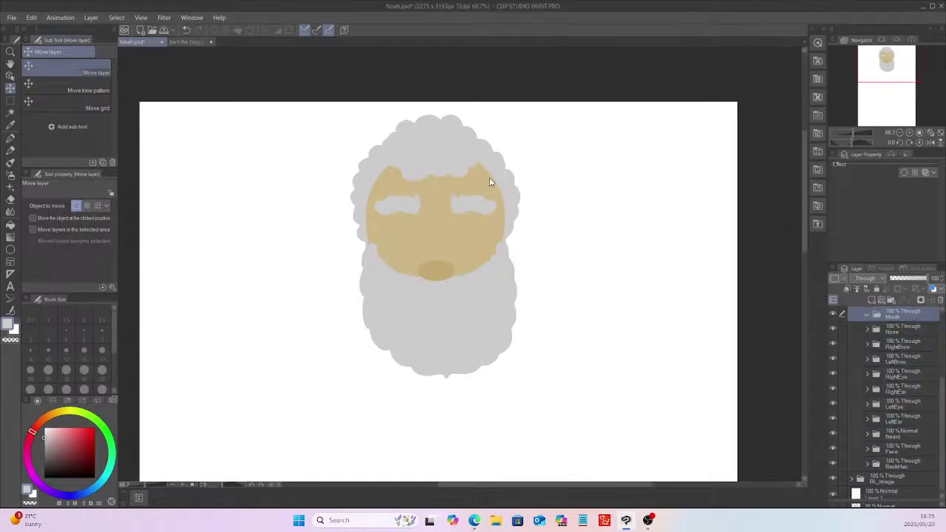
click(32, 17)
click(56, 88)
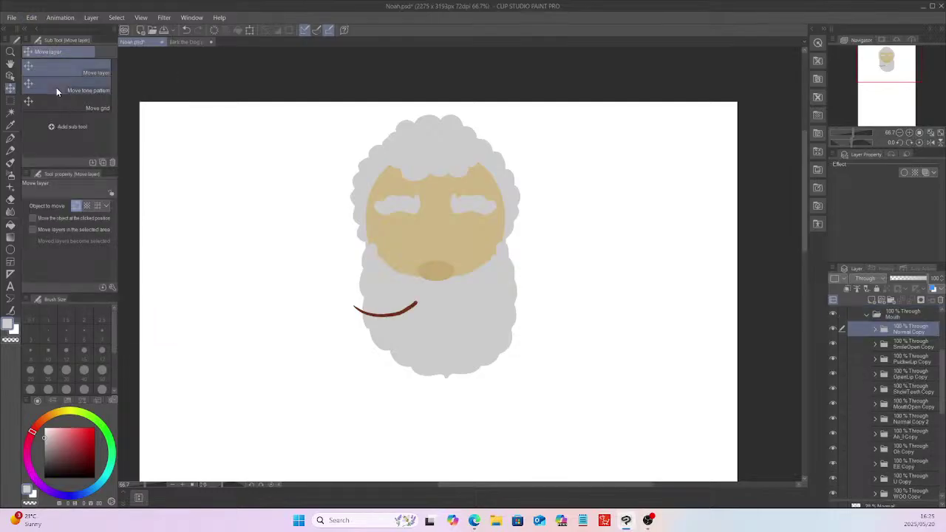
click(901, 312)
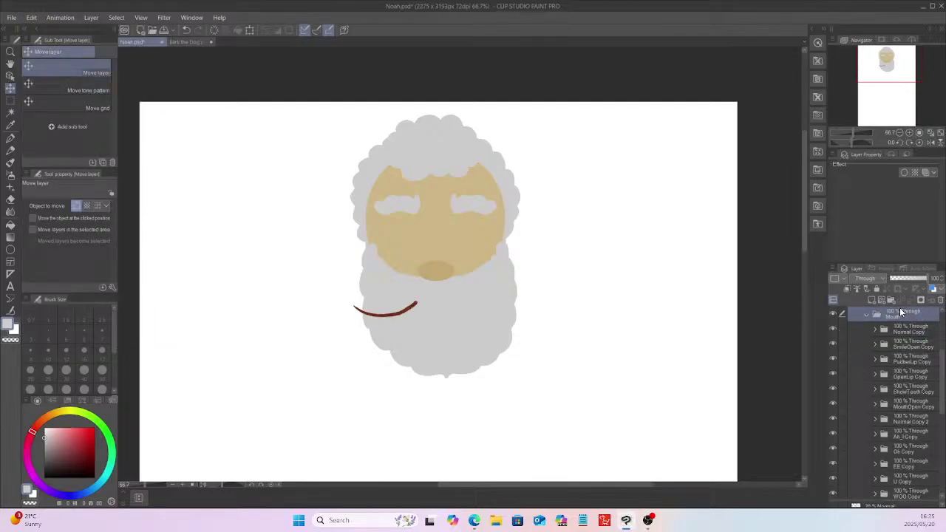
click(250, 30)
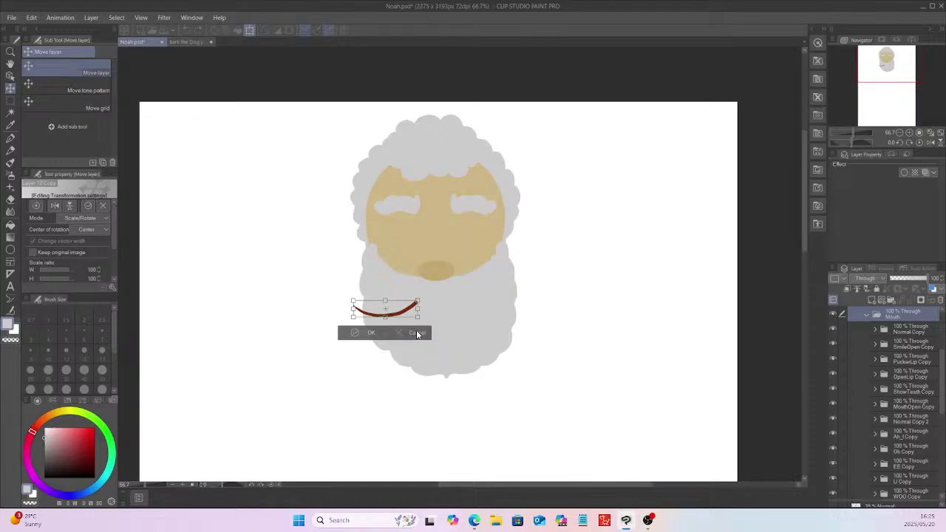
click(417, 334)
Step: Try to scale down all the mouth-shape folders, through CDSKZ Copy, as one multiple selection, and undo the transformation
scroll(943, 347, up, 1)
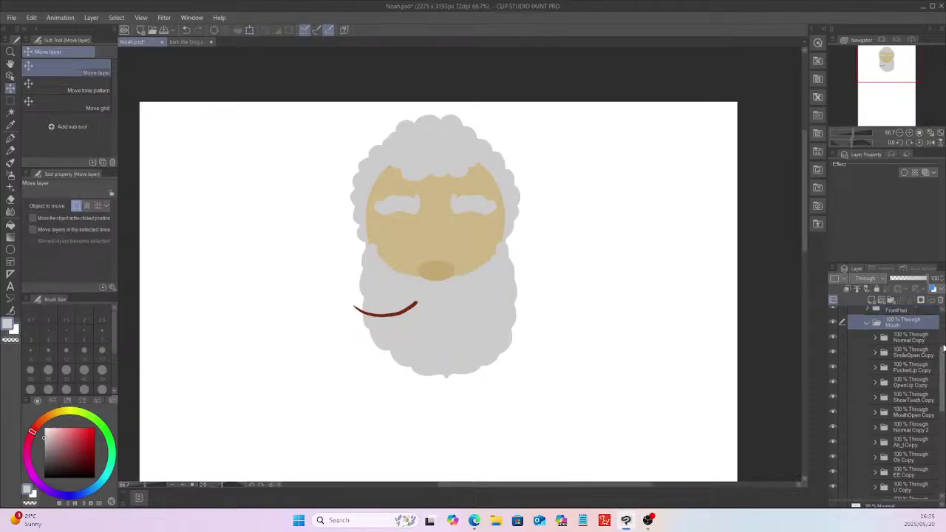
scroll(944, 348, up, 2)
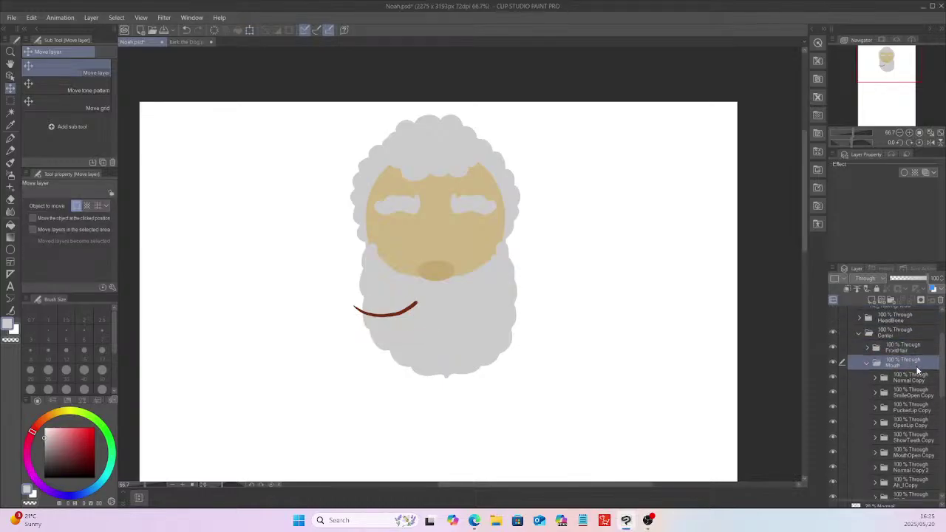
scroll(942, 369, down, 6)
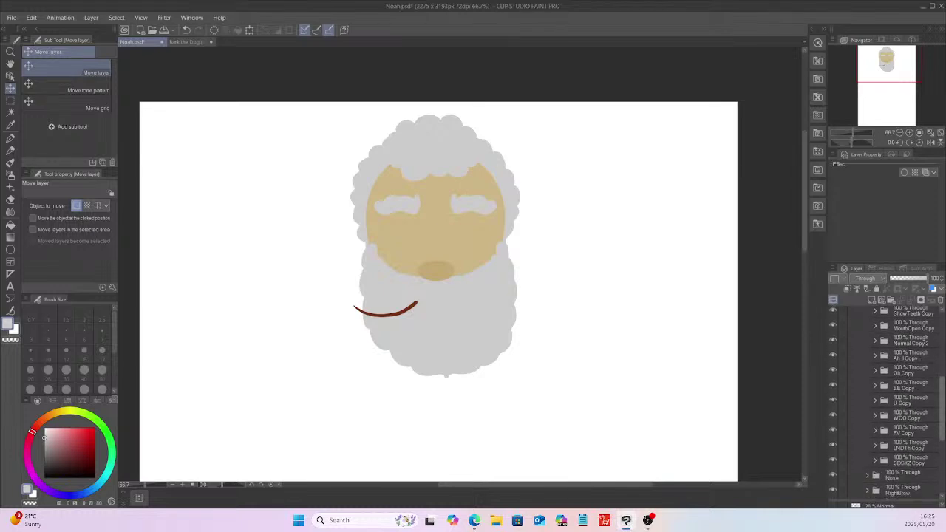
scroll(921, 444, down, 1)
shift+click(917, 443)
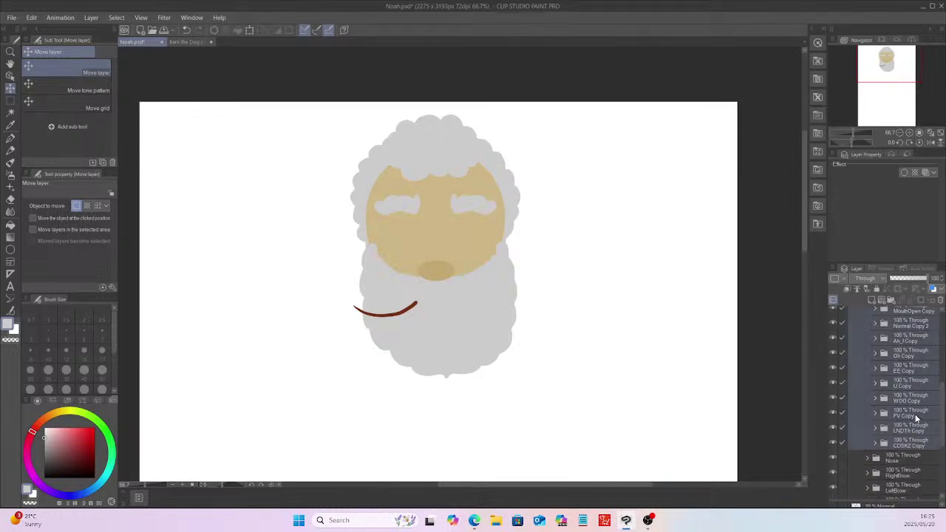
click(252, 30)
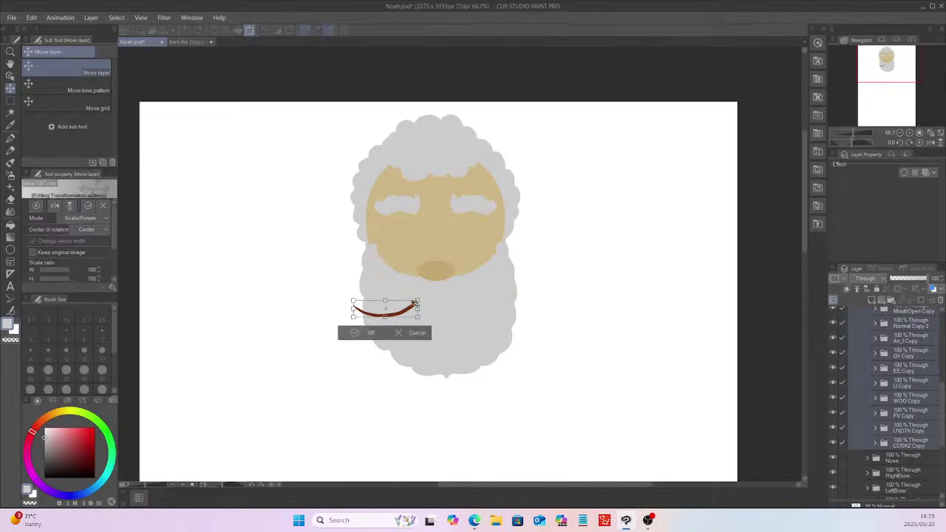
drag(419, 301, 397, 313)
click(361, 333)
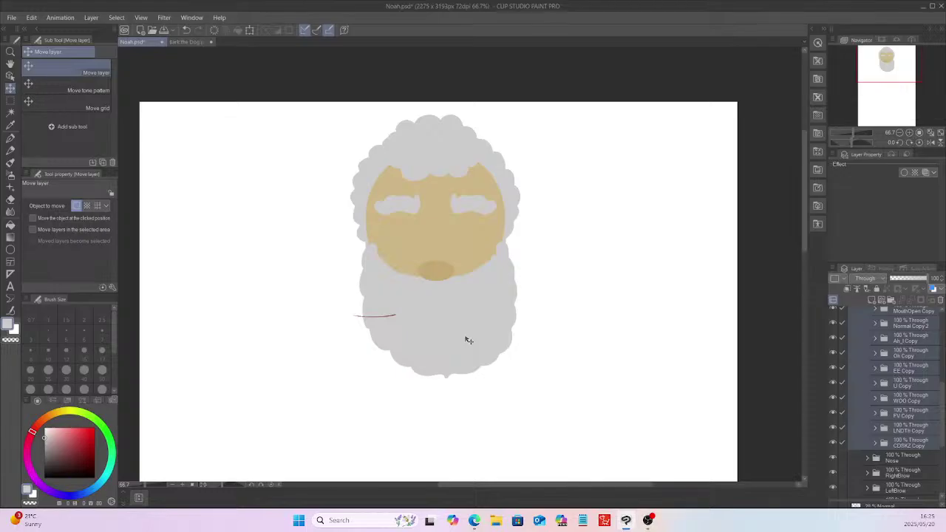
key(ctrl+z)
Step: Scale the whole Mouth folder to about 69% and move the mouth onto the beard, centred below the nose
drag(943, 408, 944, 355)
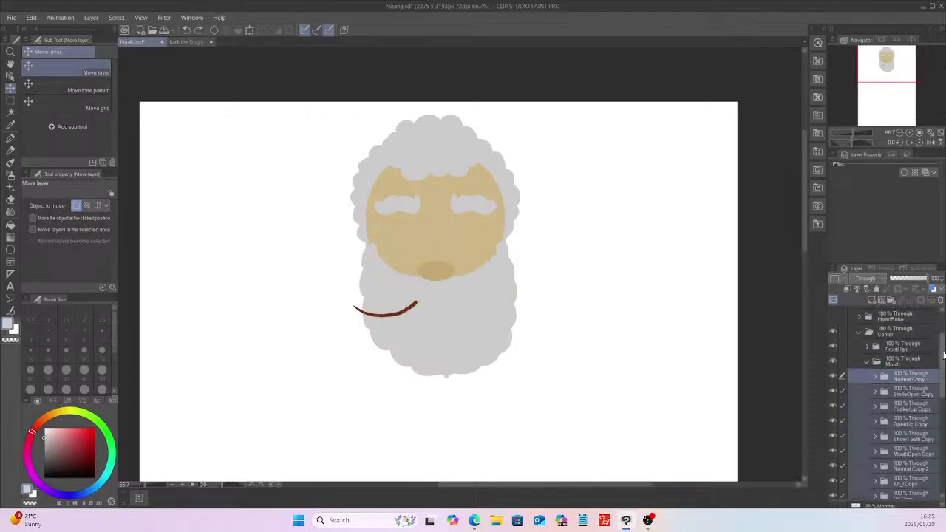
click(902, 361)
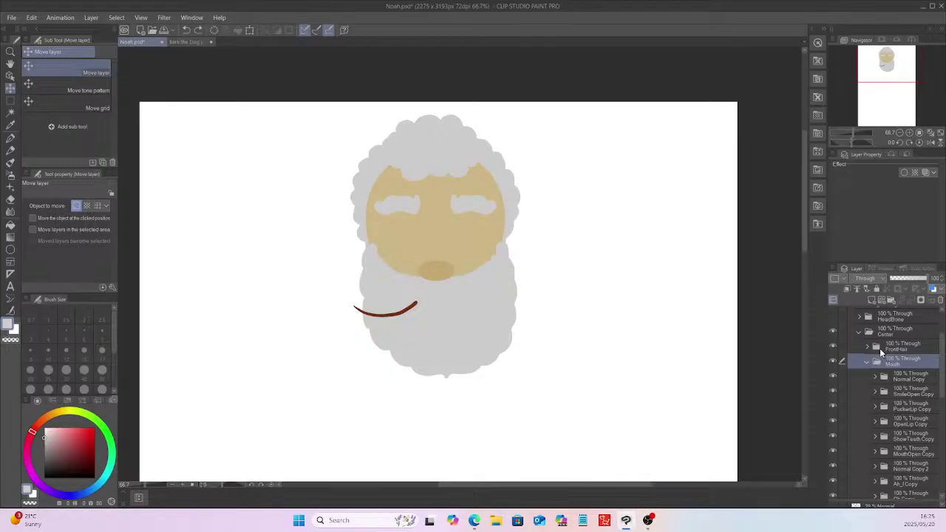
click(249, 30)
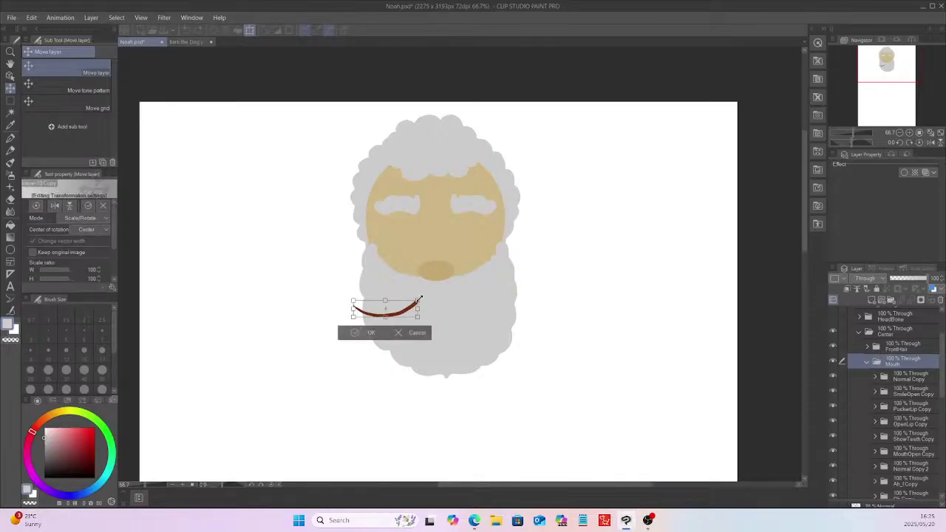
drag(419, 301, 398, 313)
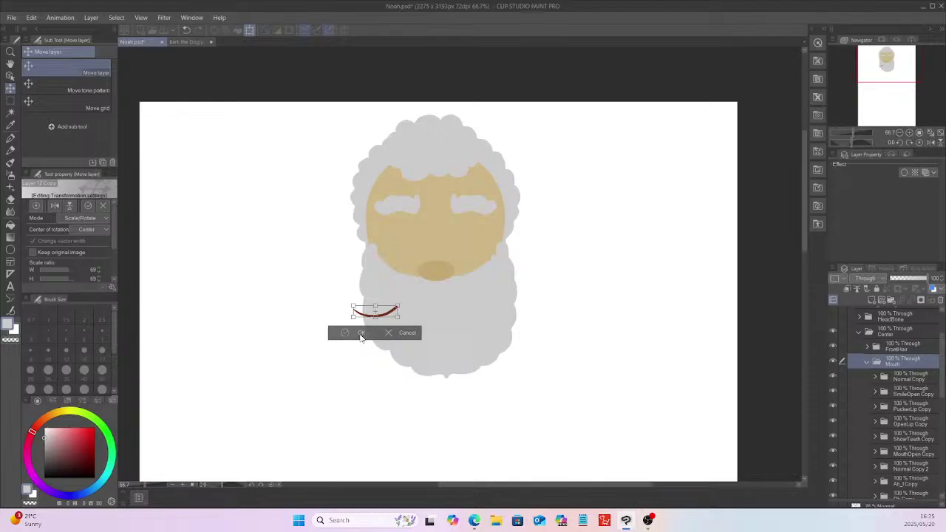
key(Return)
mouse_move(570, 351)
mouse_down()
mouse_move(610, 357)
mouse_move(638, 348)
mouse_up()
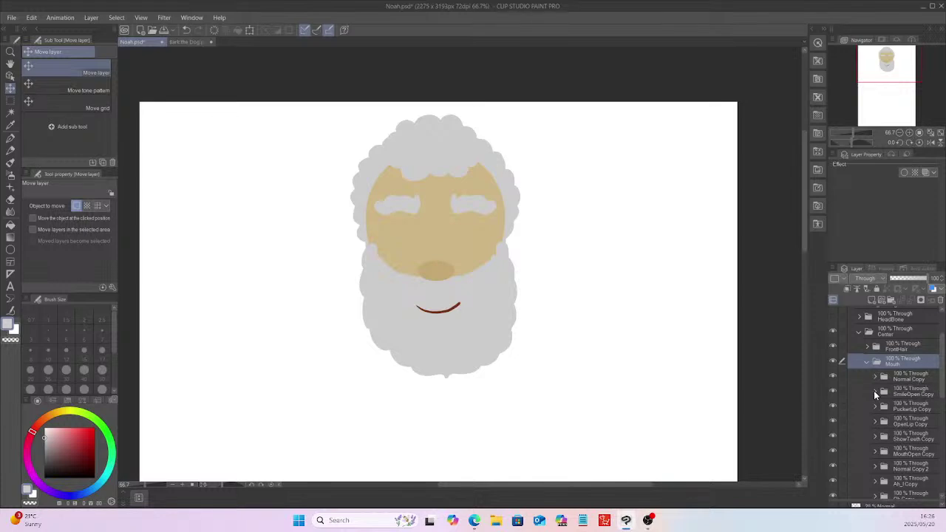
Step: Hide the Normal Copy, SmileOpen Copy, PuckerLip Copy and OpenLip Copy mouth folders
click(833, 376)
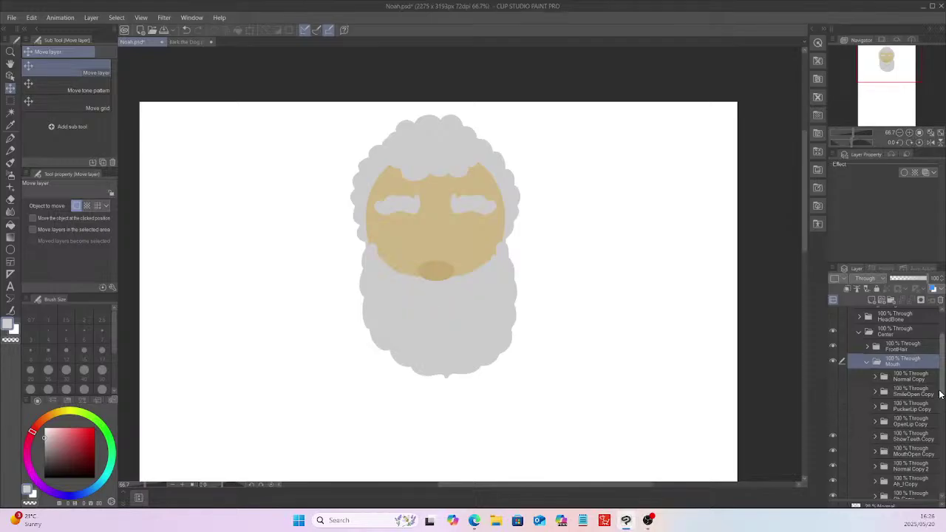
drag(942, 396, 945, 435)
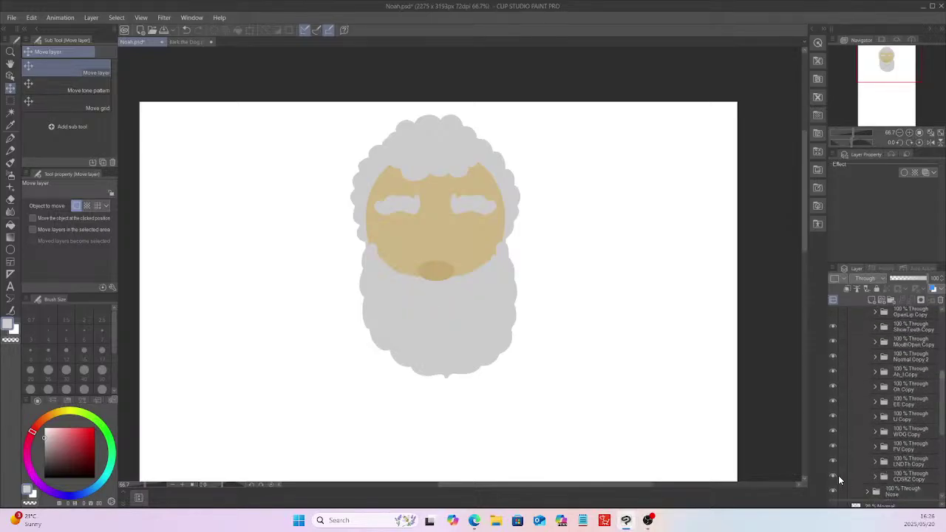
Step: Switch back to Bark the Dog.psd and close it without saving its changes
click(186, 41)
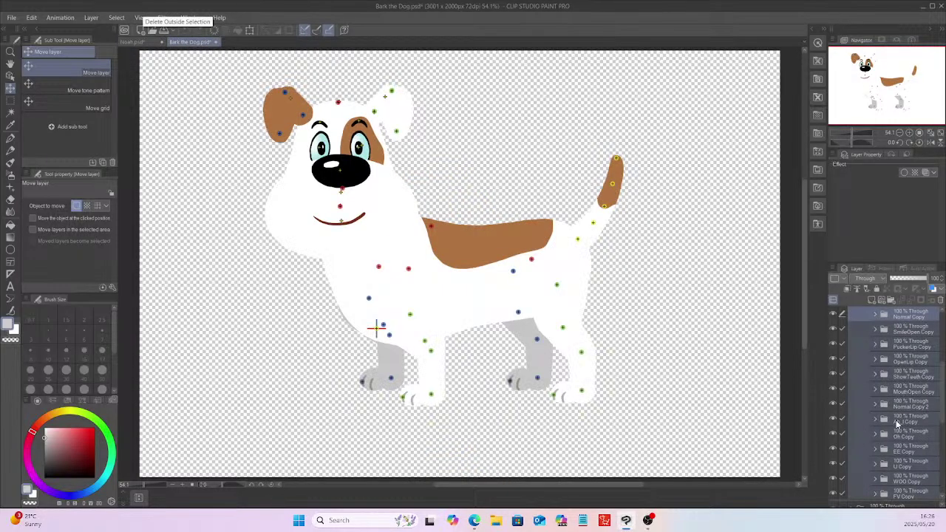
click(218, 42)
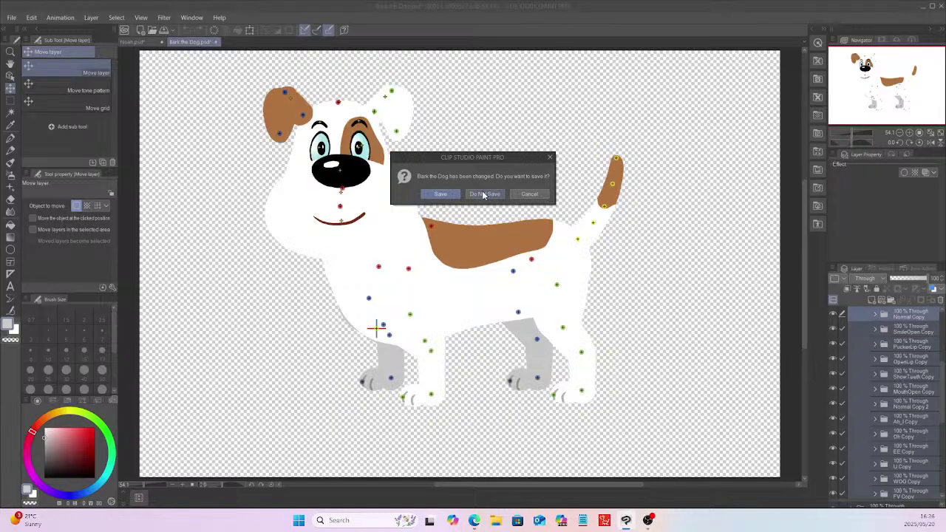
click(484, 195)
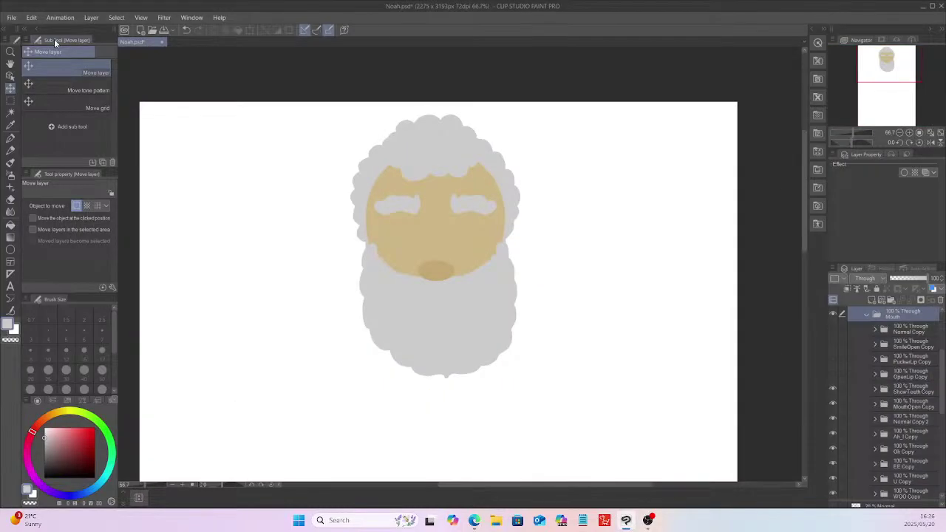
Step: Open the Bark the Dog_v4 file from the Character Designs folder
click(11, 17)
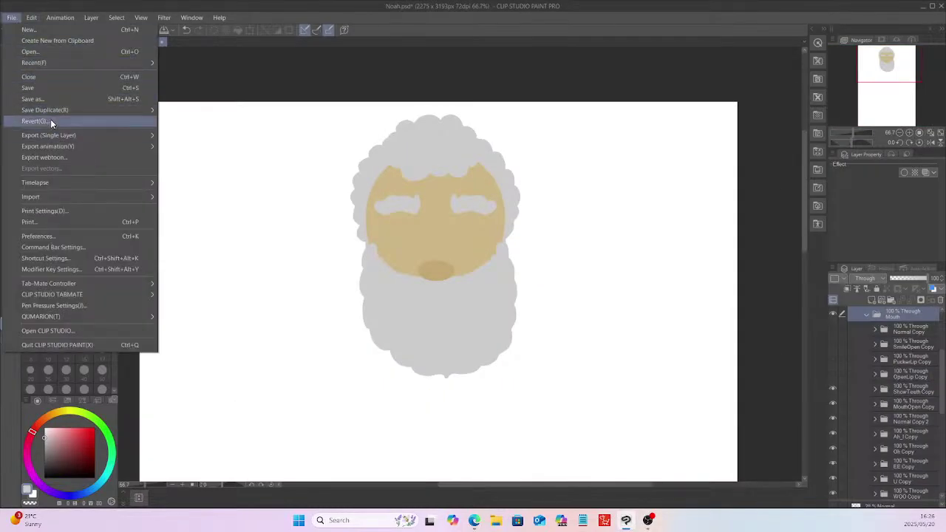
click(39, 51)
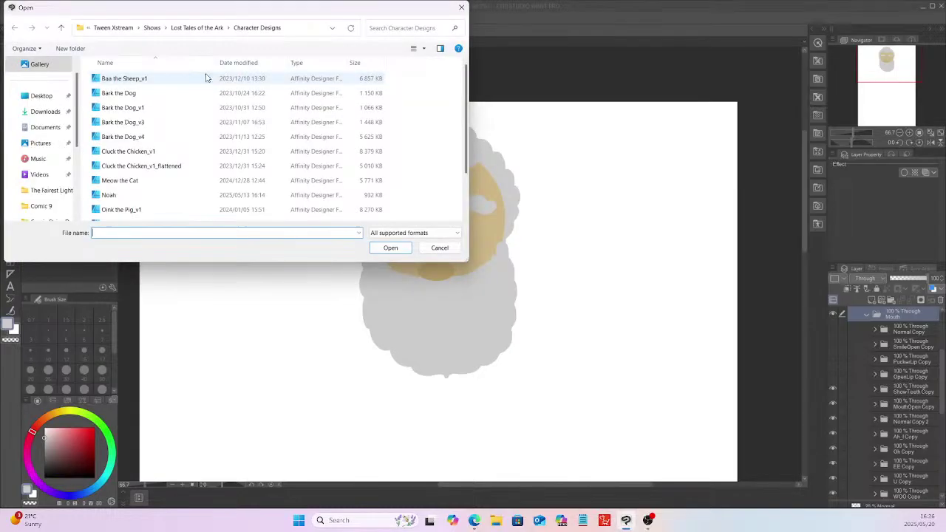
click(135, 137)
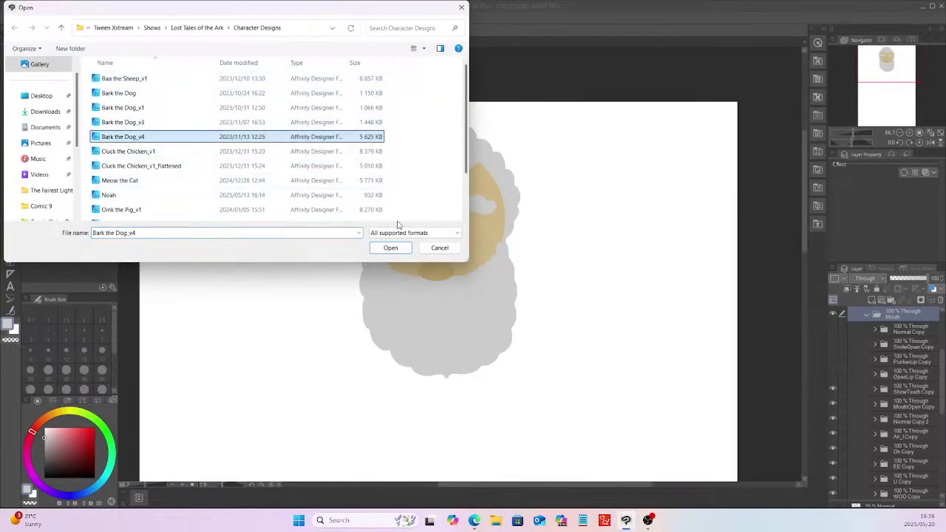
Step: Open the Bark the Dog_v4 design and expand its RL_TalkingHead, Center and Mouth folders
click(386, 248)
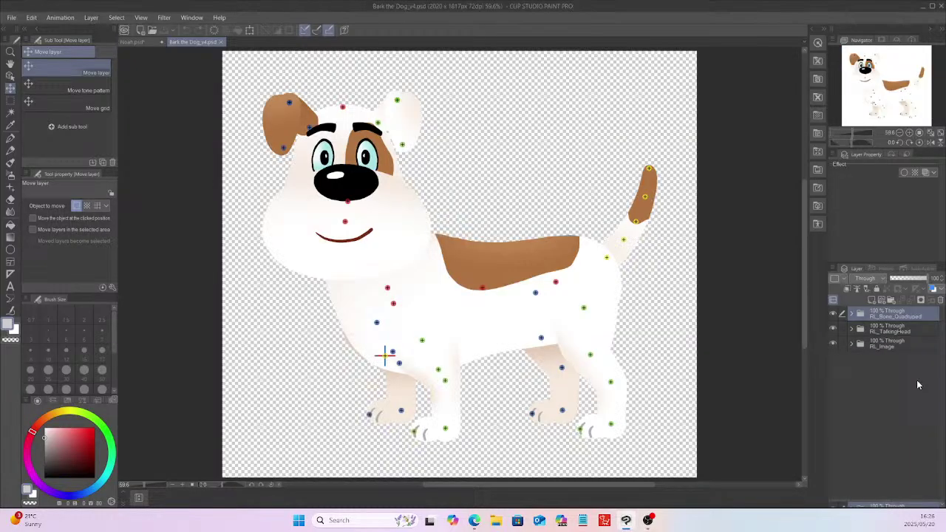
click(852, 329)
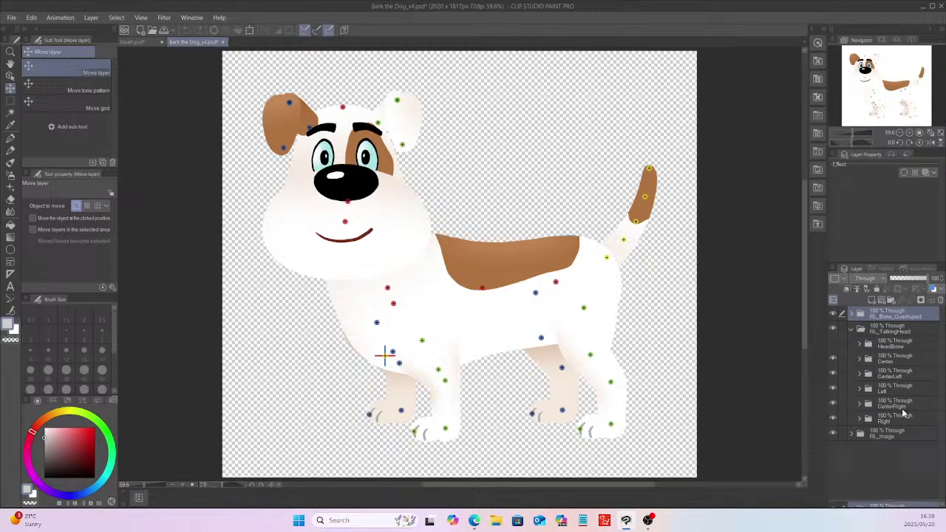
click(861, 360)
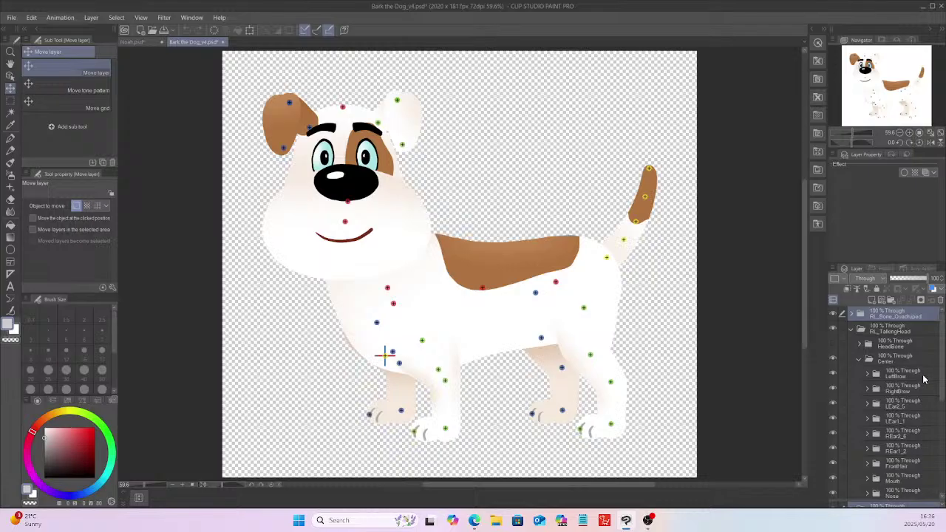
scroll(902, 406, down, 3)
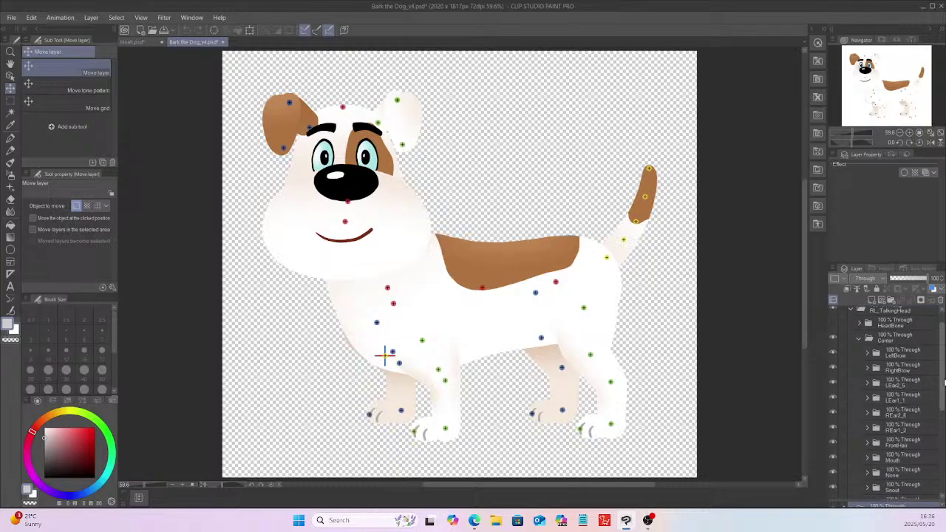
click(868, 435)
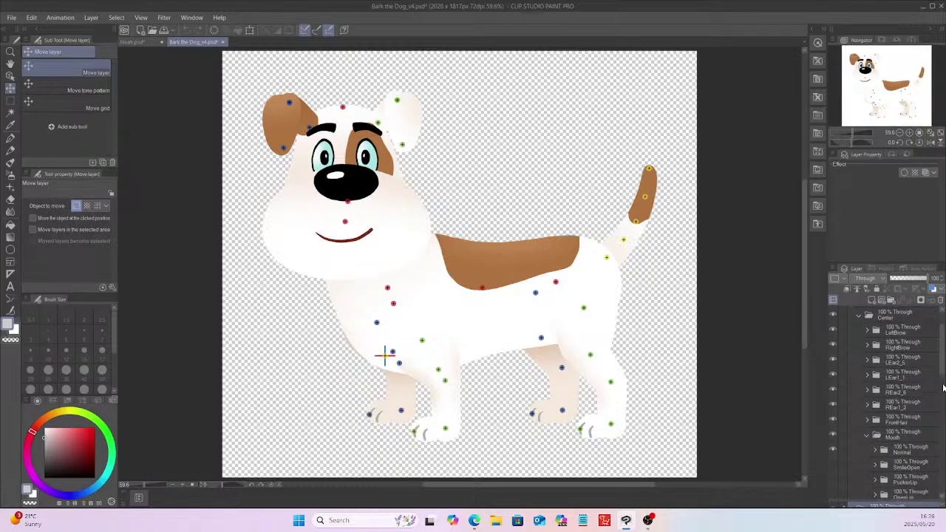
Step: Copy all the mouth-shape folders from Normal through Low inside the dog's Mouth folder
scroll(924, 355, down, 5)
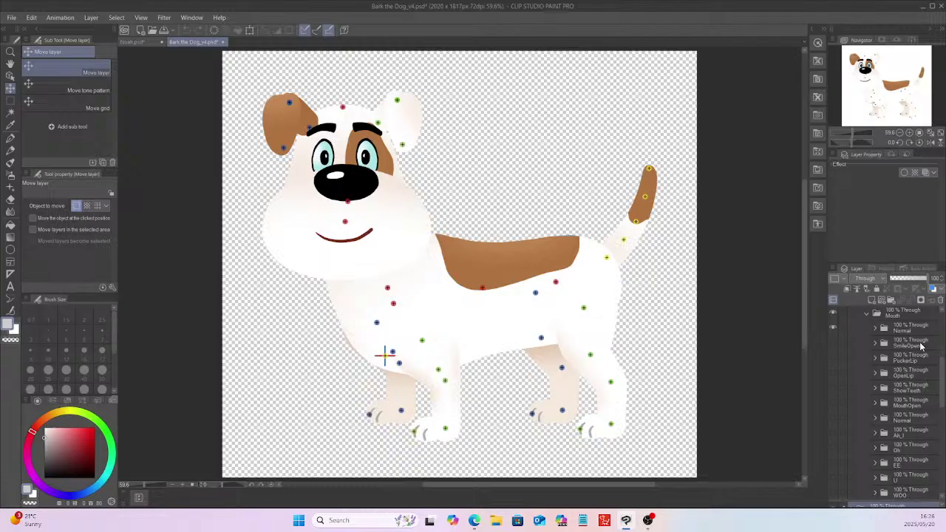
drag(943, 377, 944, 416)
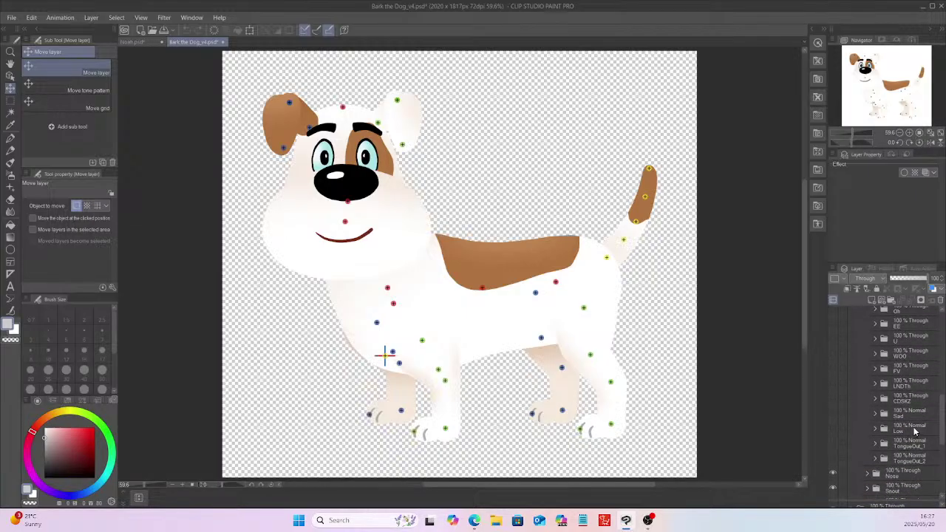
shift+click(915, 429)
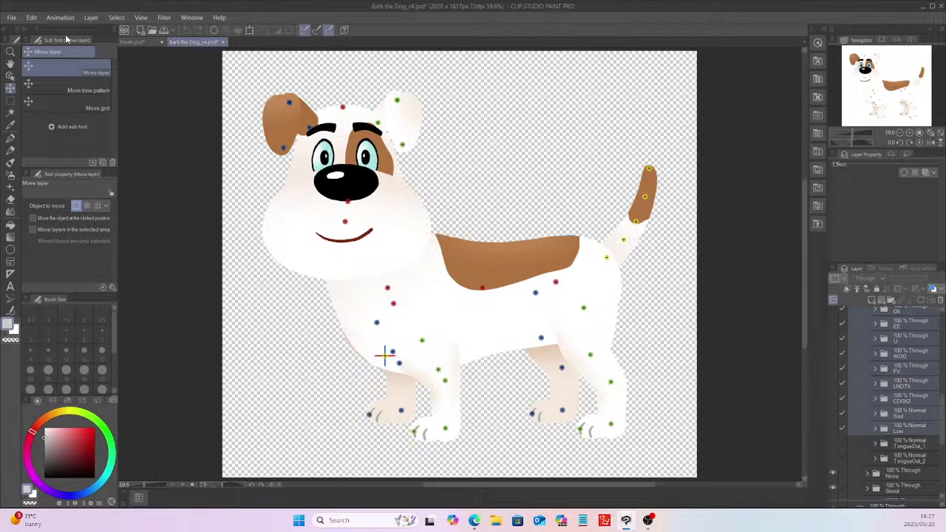
click(31, 18)
click(53, 64)
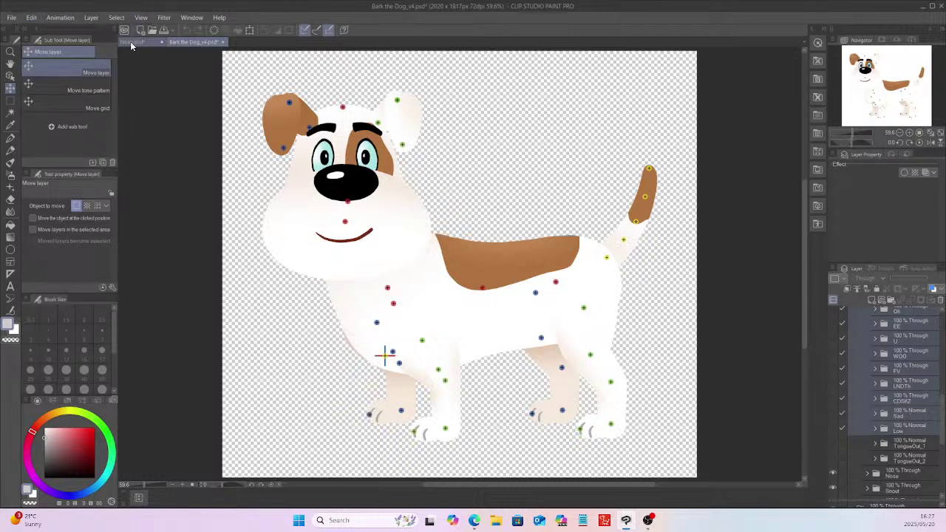
Step: In Noah.psd, delete the old mouth-shape folders from Normal Copy through CDSKZ Copy in the Mouth folder
click(138, 38)
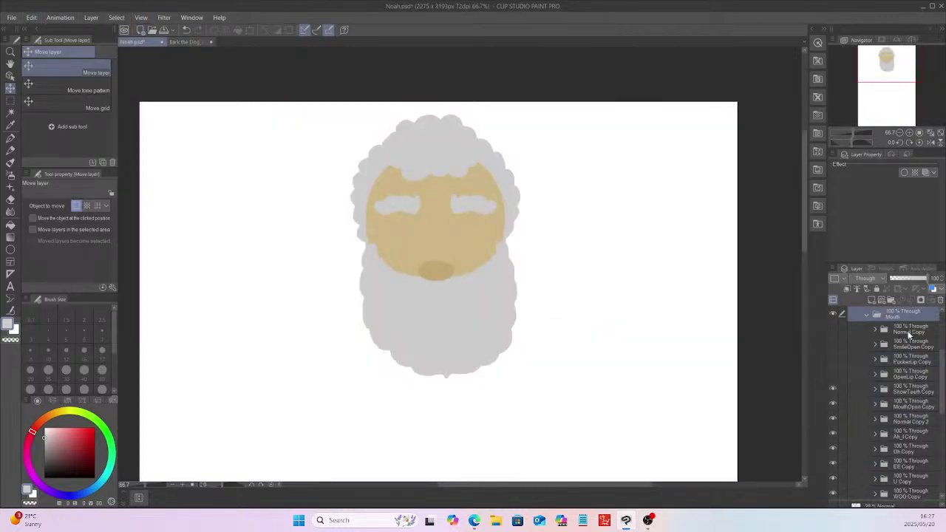
click(910, 332)
drag(944, 397, 940, 432)
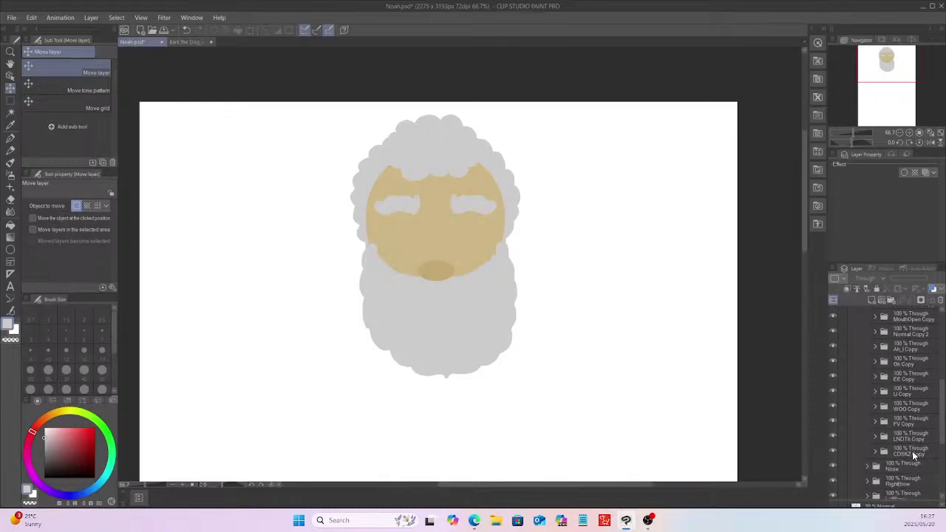
shift+click(914, 454)
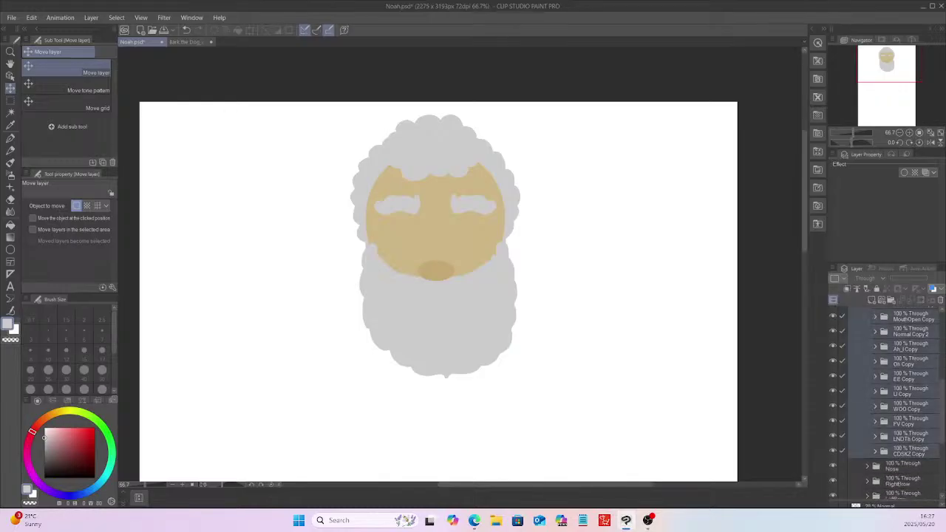
click(939, 296)
click(469, 193)
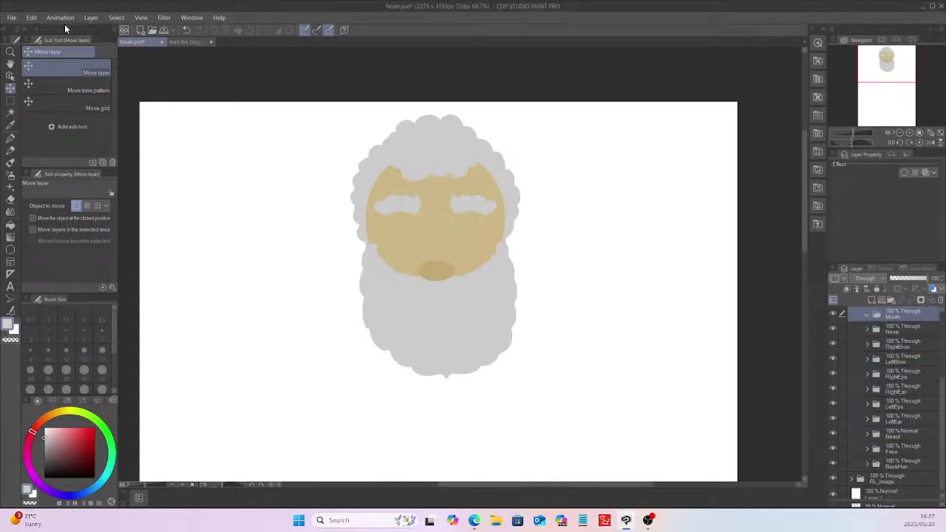
Step: Paste the dog's copied mouth-shape folders into Noah's Mouth folder
click(31, 17)
click(56, 85)
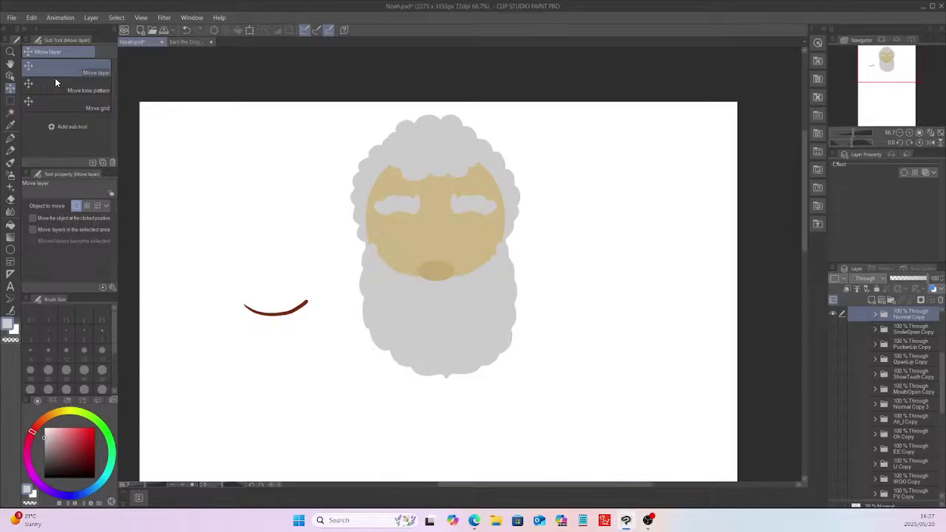
scroll(924, 333, up, 3)
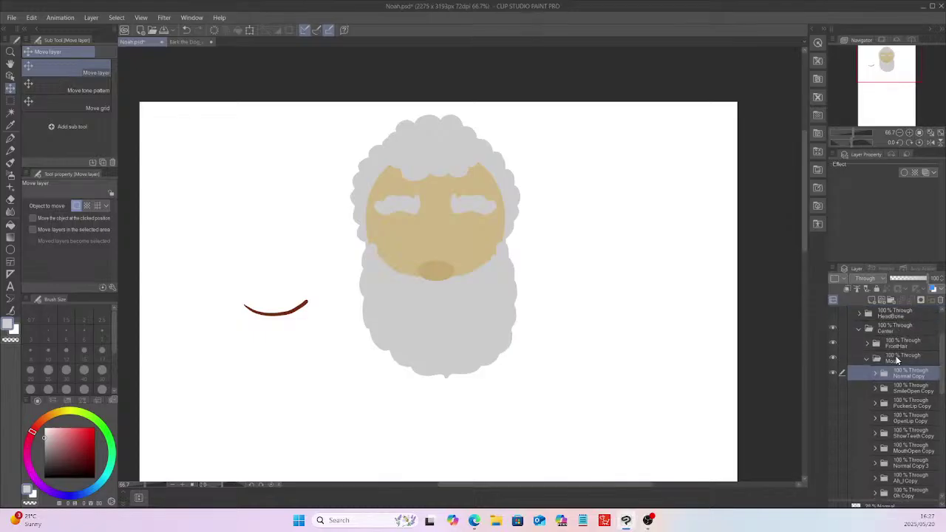
Step: Scale the whole Mouth folder to 71% and place it on the beard just beneath the nose
click(898, 360)
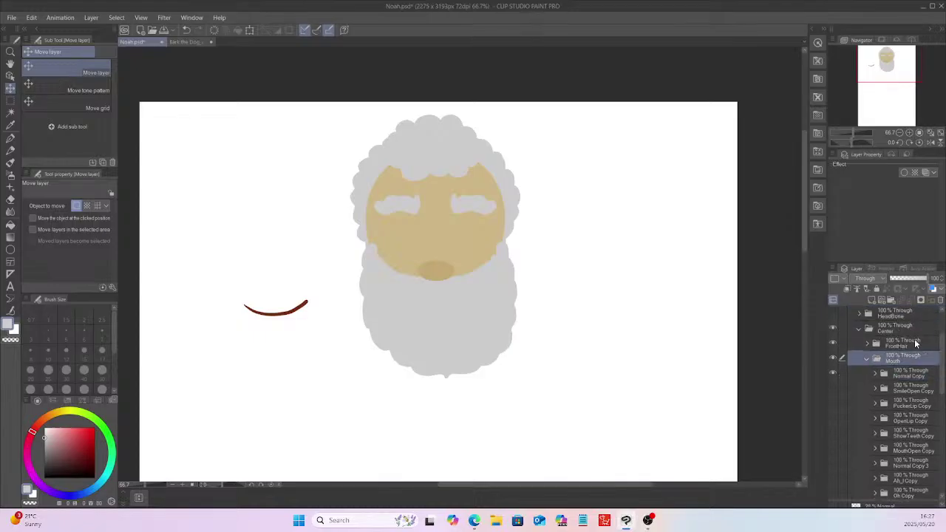
click(252, 29)
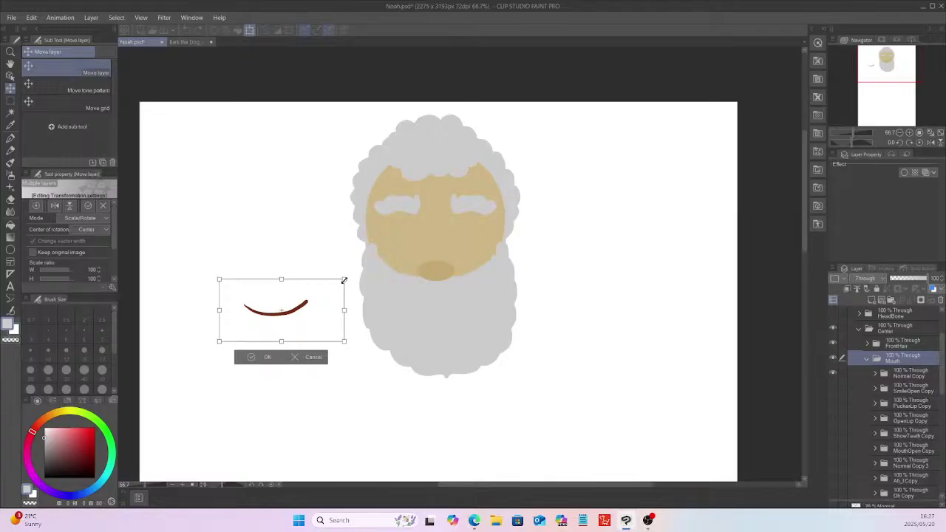
mouse_move(343, 281)
mouse_down()
mouse_move(291, 332)
mouse_move(471, 321)
mouse_up()
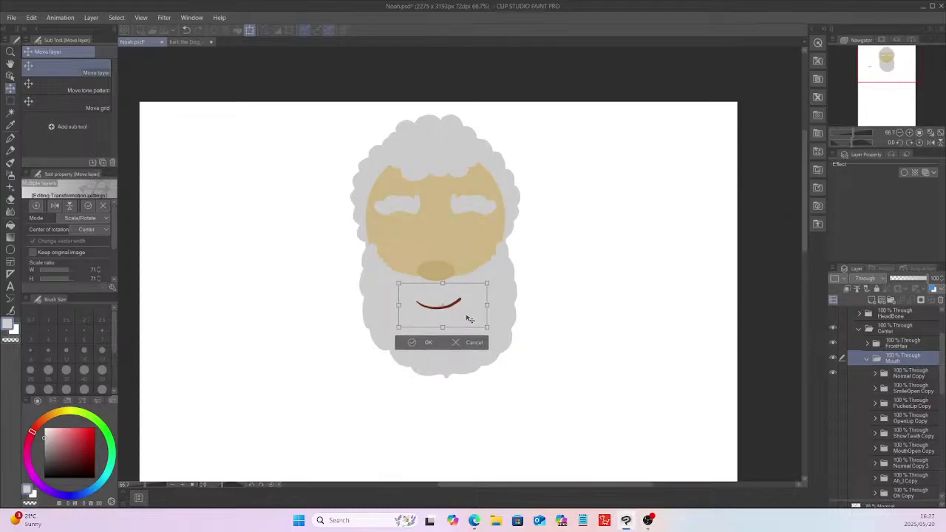
click(434, 339)
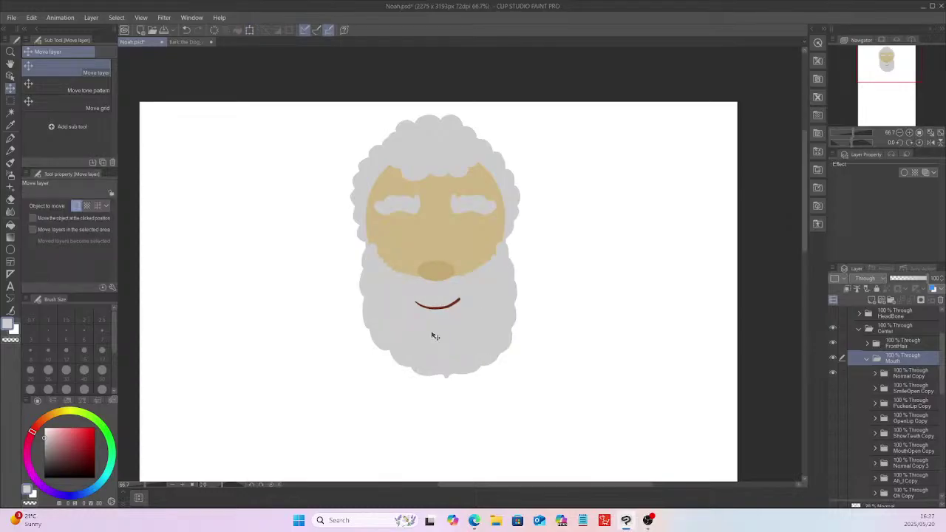
Step: Show the SmileOpen Copy mouth in place of Normal Copy and nudge it slightly left to centre it under the nose
click(834, 386)
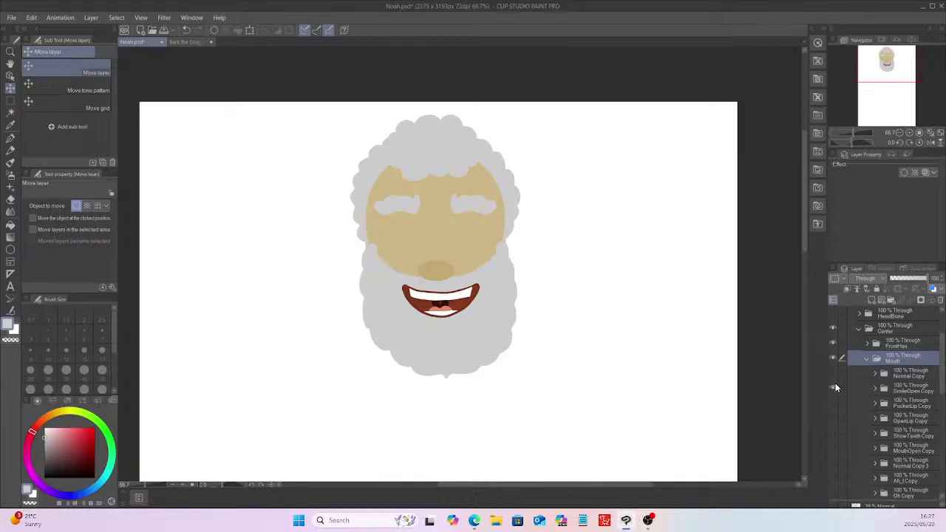
click(915, 388)
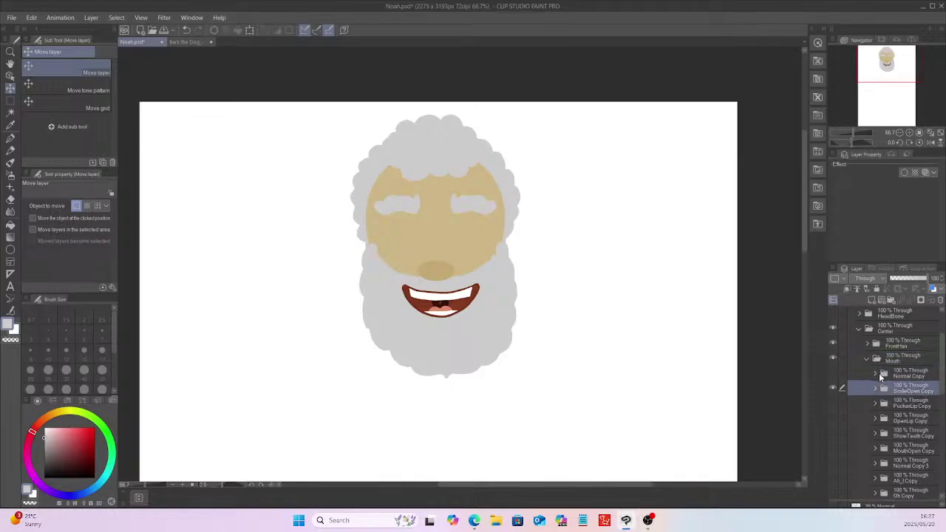
key(Left)
key(Left)
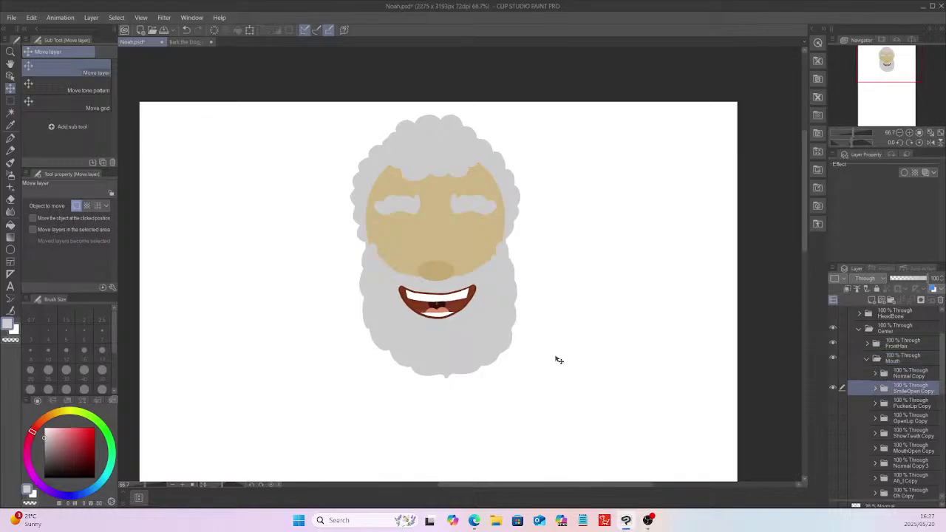
Step: Bring back the Normal Copy mouth in place of SmileOpen Copy and nudge it sideways to centre it under the nose
click(833, 388)
click(833, 372)
click(914, 378)
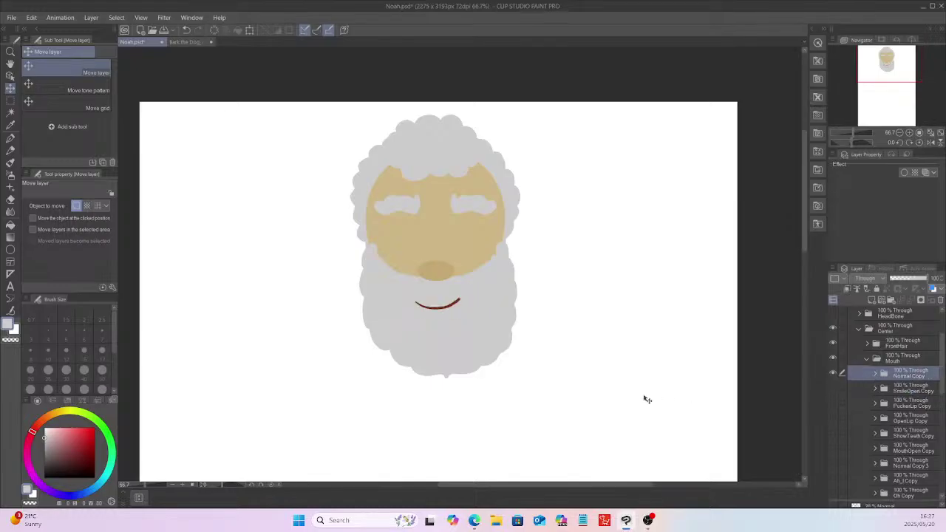
click(833, 403)
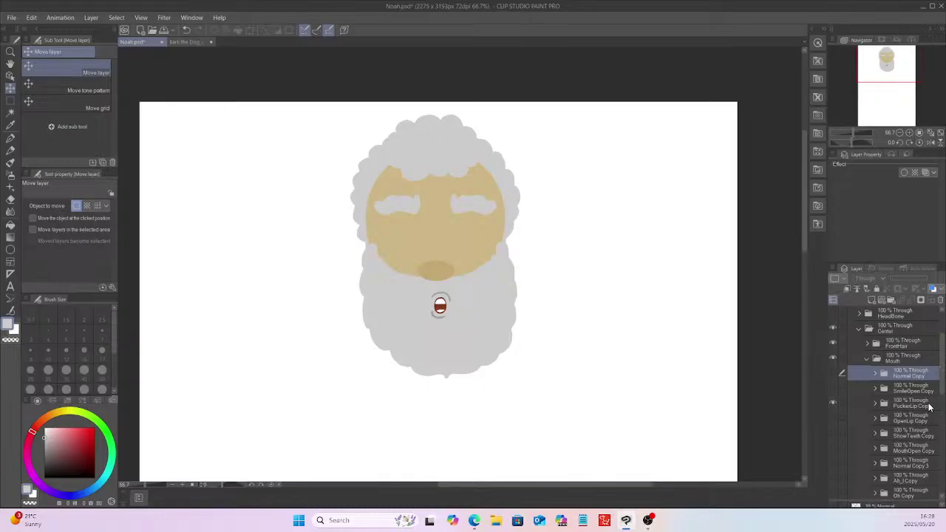
click(833, 403)
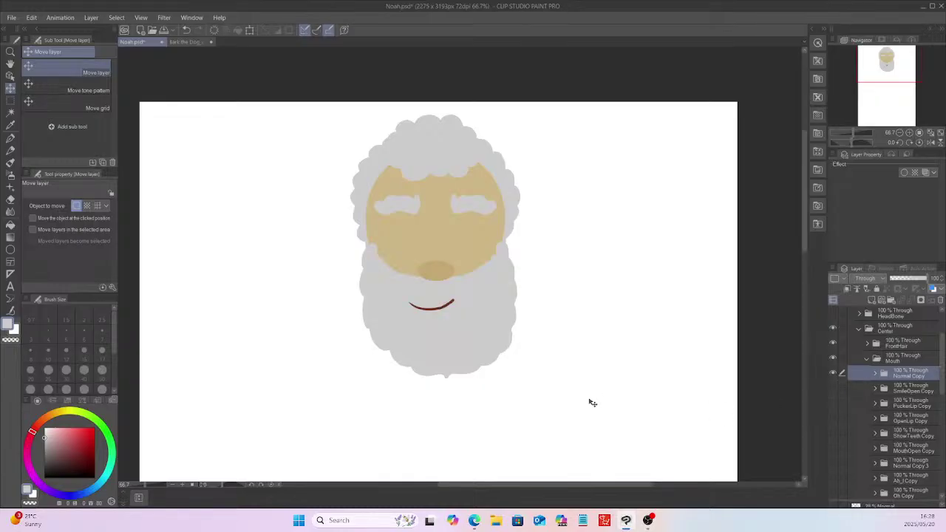
key(Right)
key(Right)
key(Right)
Step: Show the PuckerLip Copy mouth in place of Normal Copy and shift it slightly left to centre it under the nose
click(833, 374)
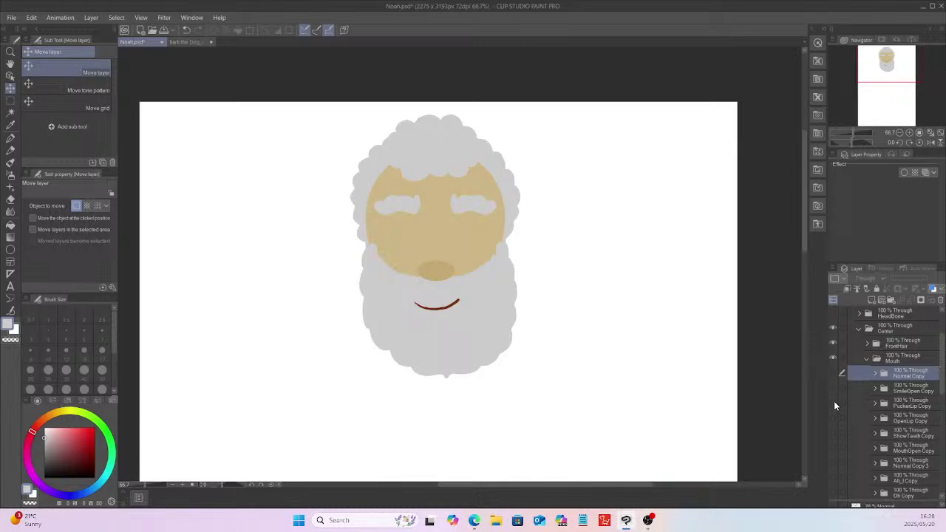
click(927, 407)
drag(627, 389, 625, 392)
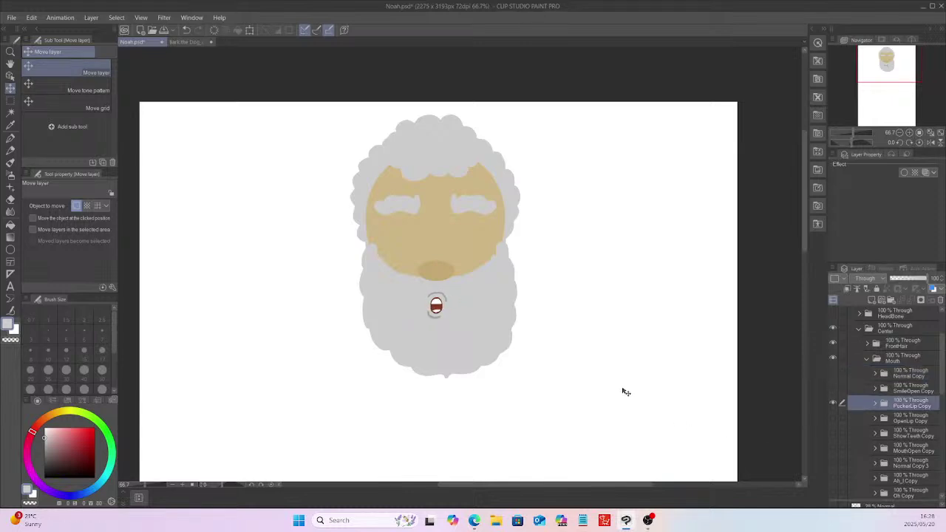
click(833, 405)
Step: Show the ShowTeeth Copy mouth by itself and move it slightly left and down beneath the nose
click(833, 416)
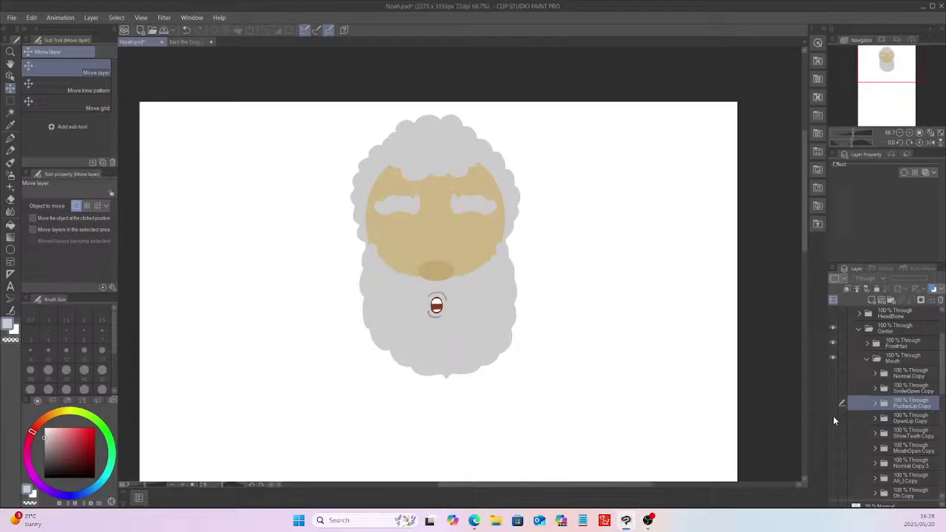
click(923, 421)
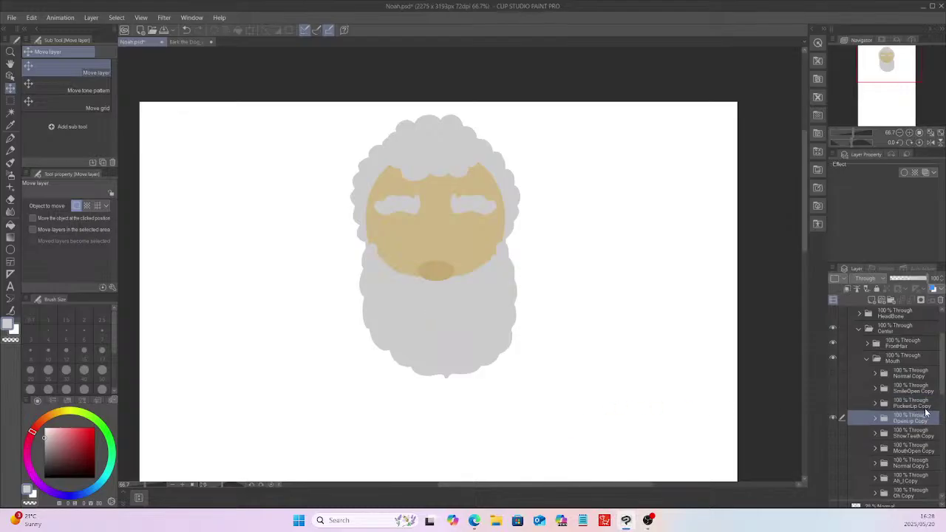
drag(942, 393, 943, 399)
scroll(894, 394, down, 1)
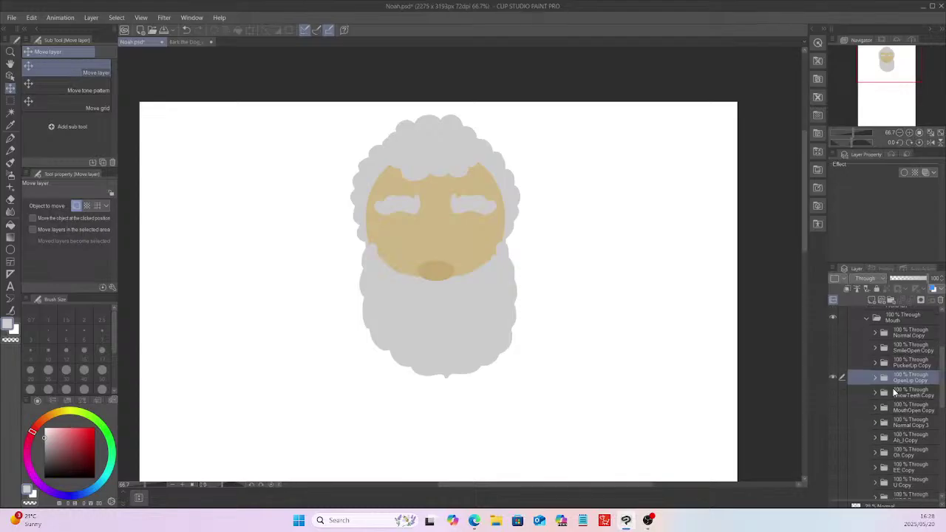
click(836, 392)
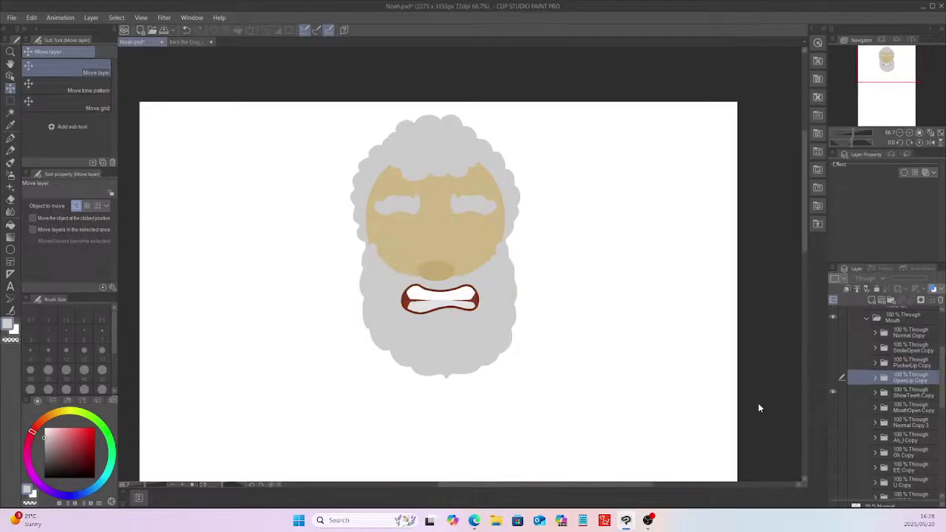
drag(613, 404, 582, 392)
click(833, 393)
Step: Show the MouthOpen Copy mouth by itself and adjust its position to centre it beneath the nose
click(833, 407)
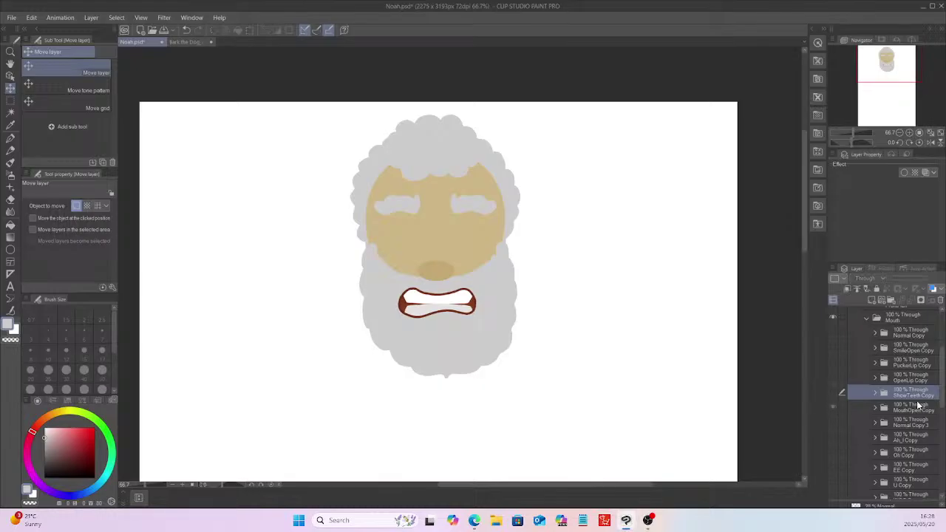
click(922, 407)
drag(604, 401, 603, 405)
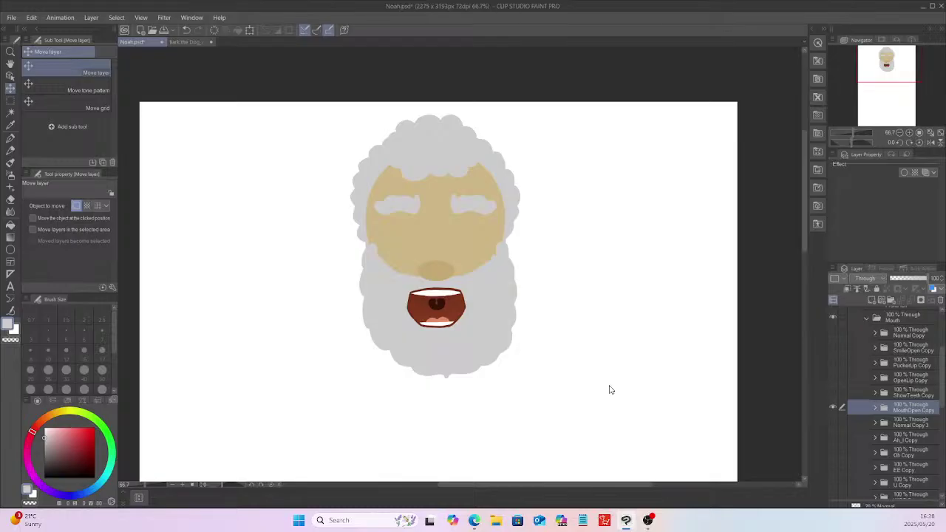
Step: Hide MouthOpen Copy, show the Ah_I Copy mouth by itself and shift it slightly left to centre it beneath the nose
click(833, 407)
click(833, 422)
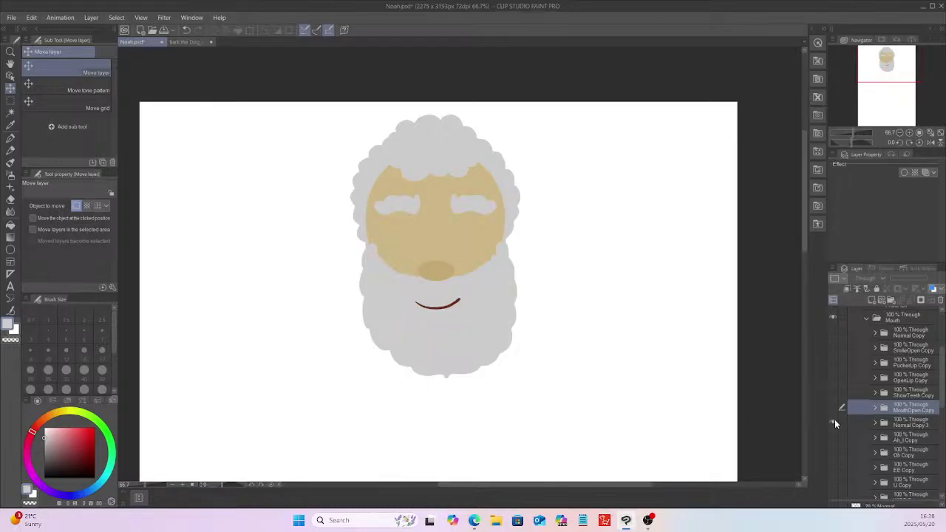
click(834, 437)
click(894, 436)
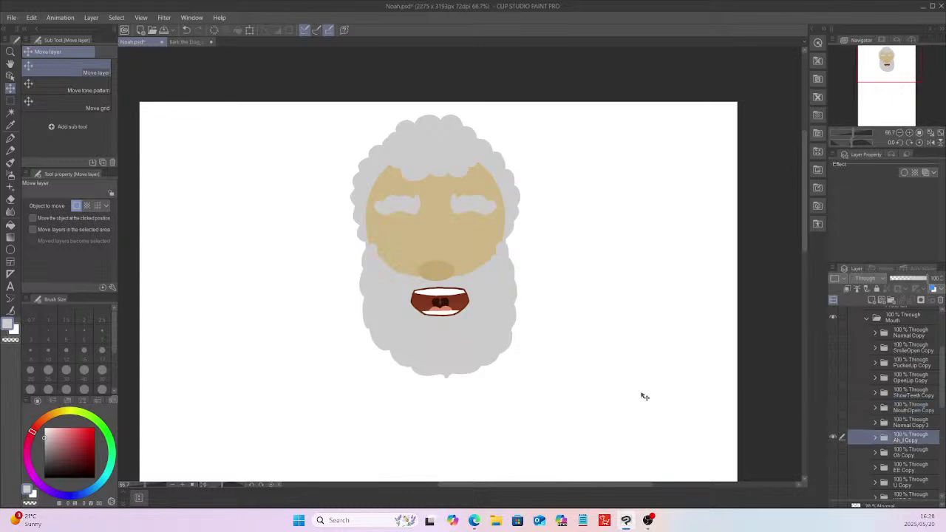
drag(639, 401, 637, 397)
Step: Show the Oh Copy mouth in place of Ah_I Copy and move it slightly left and down beneath the nose
scroll(842, 369, down, 3)
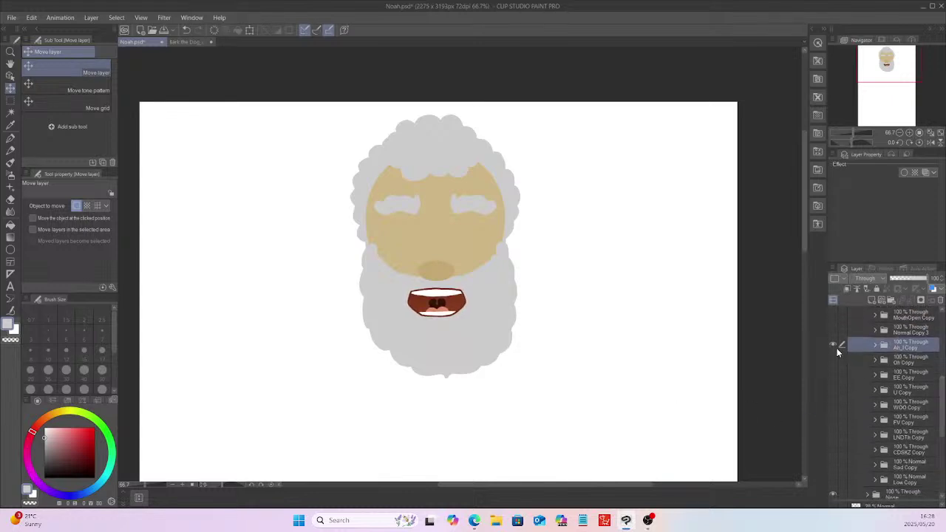
click(833, 359)
click(900, 363)
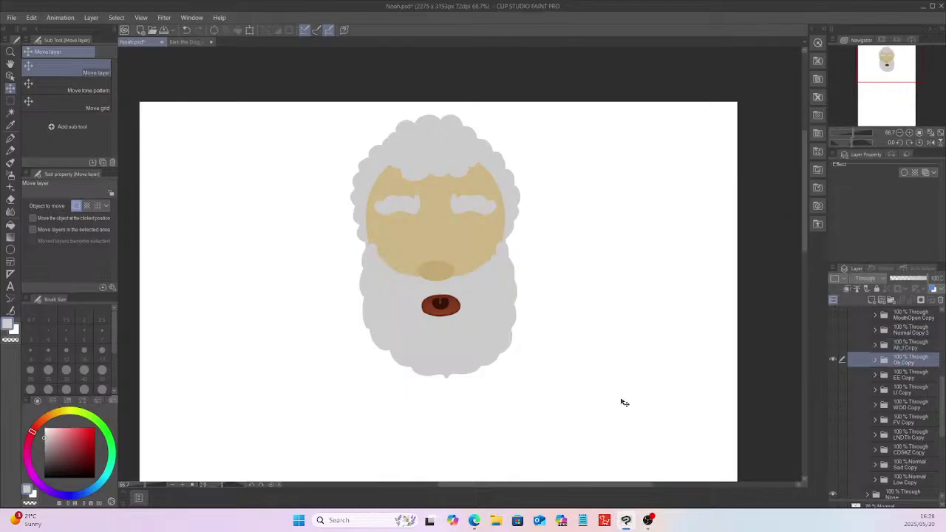
drag(622, 399, 619, 403)
Step: Show the EE Copy mouth in place of Oh Copy and shift it slightly left to centre it under the nose
click(833, 359)
click(833, 374)
click(902, 376)
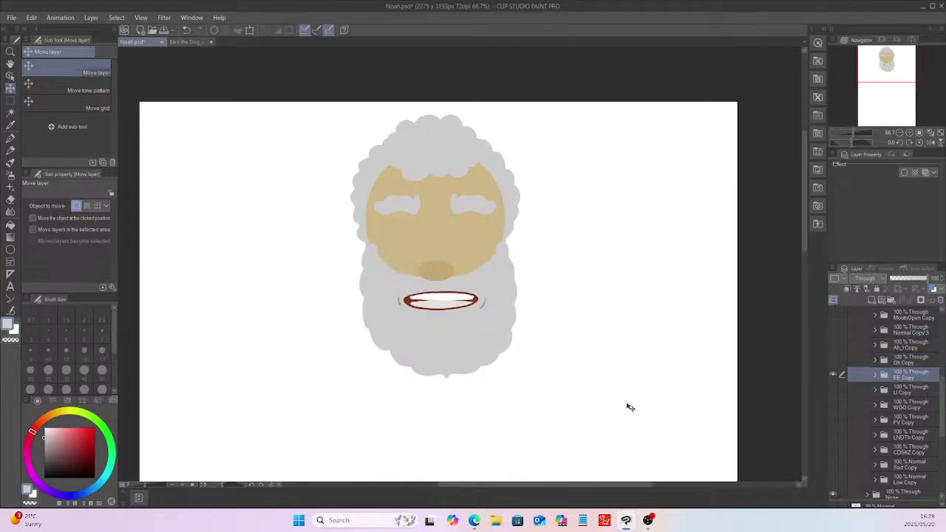
drag(627, 404, 625, 404)
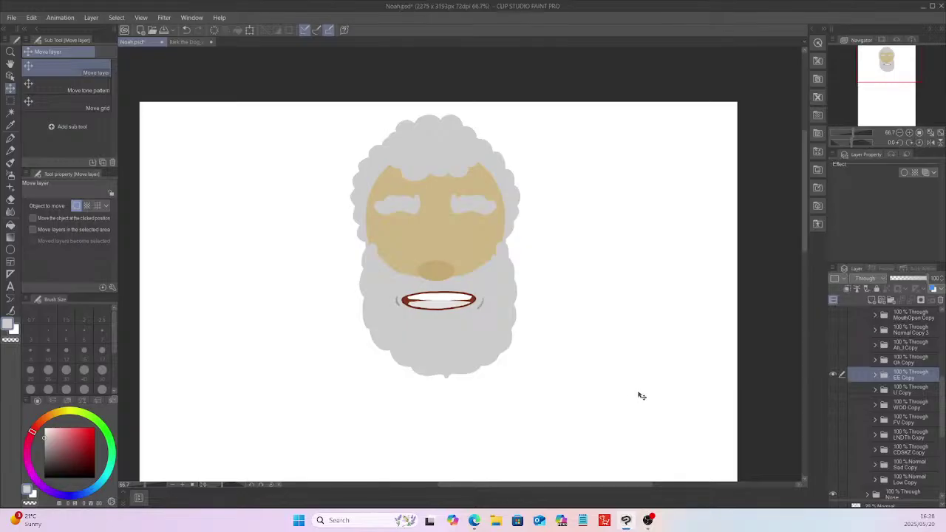
Step: Show the U Copy mouth in place of EE Copy and move it slightly left and up beneath the nose
click(833, 375)
click(833, 390)
click(912, 390)
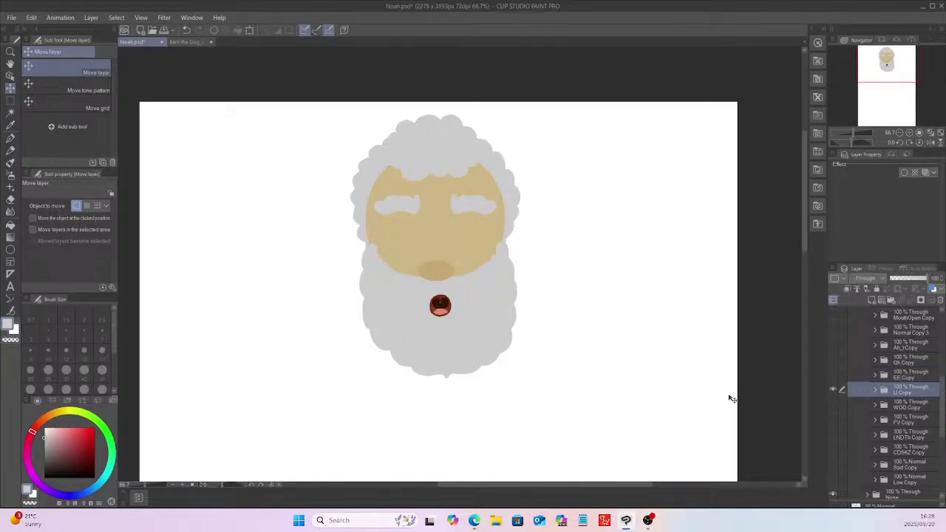
drag(627, 408, 624, 403)
Step: Show the WOO Copy mouth in place of U Copy and nudge it left to centre it under the nose
click(833, 405)
click(833, 390)
click(913, 405)
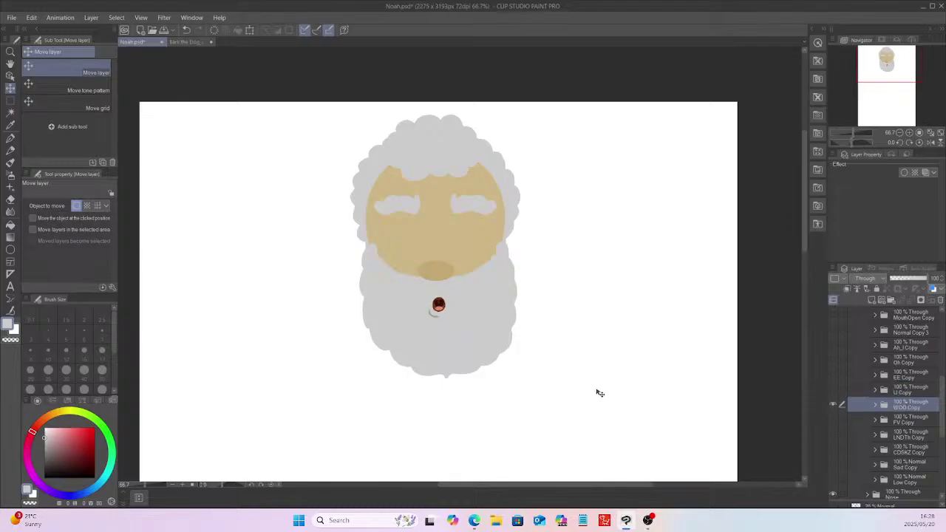
drag(599, 394, 596, 393)
Step: Show the FV Copy mouth in place of WOO Copy and shift it slightly left to centre it under the nose
click(833, 405)
click(833, 419)
click(917, 421)
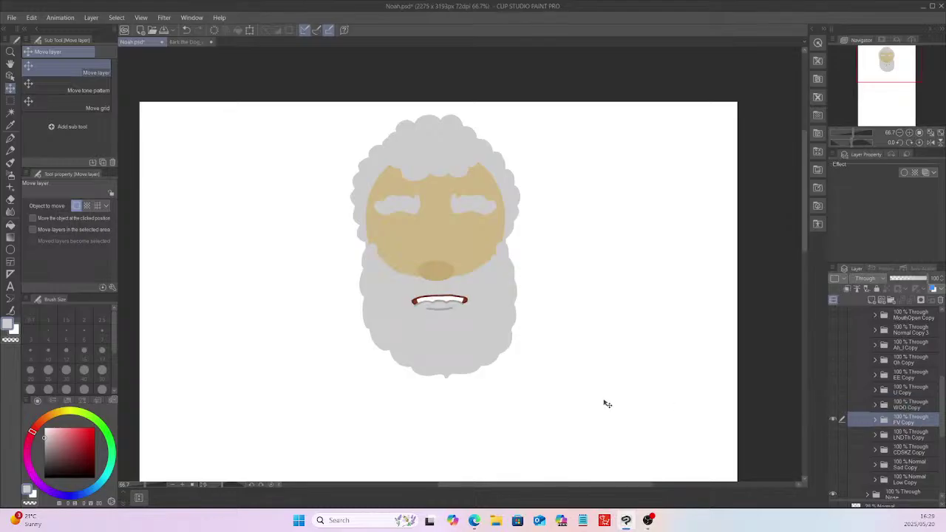
Step: Show the LNDTh Copy mouth in place of FV Copy and centre it beneath the nose
click(833, 419)
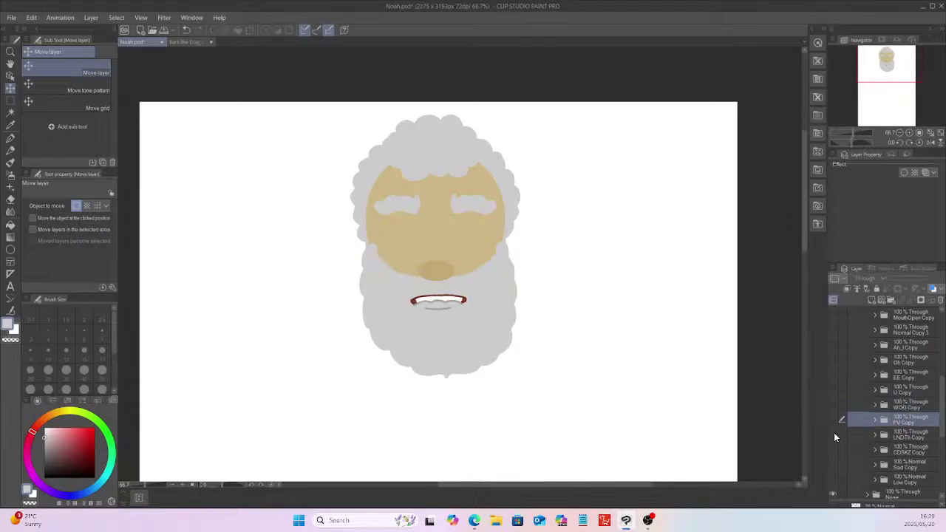
click(833, 434)
click(911, 436)
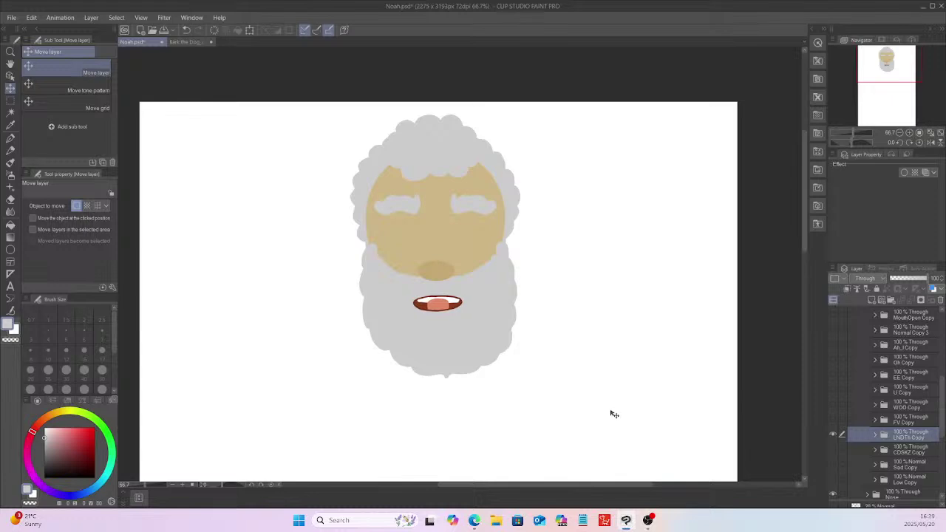
Step: Show the CDSKZ Copy, Sad Copy and Low Copy mouths one at a time and align each beneath the nose
click(833, 449)
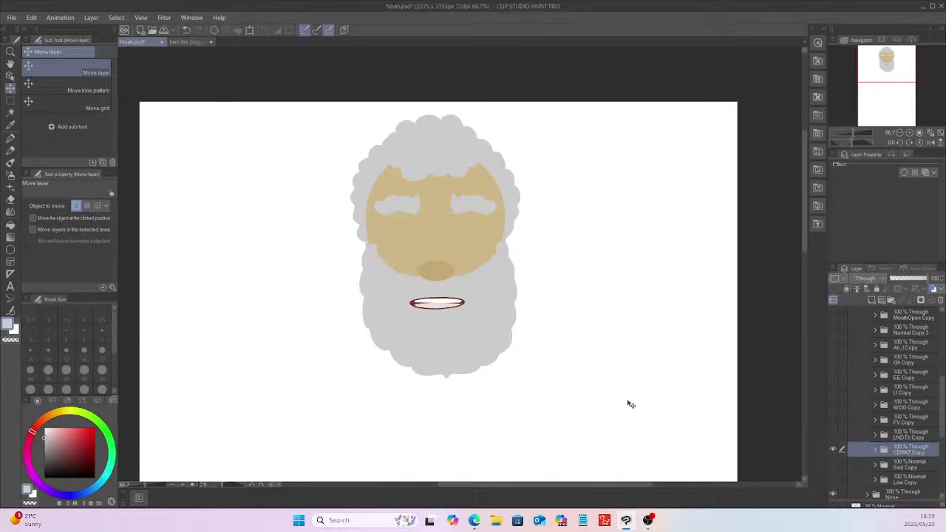
click(833, 449)
click(833, 464)
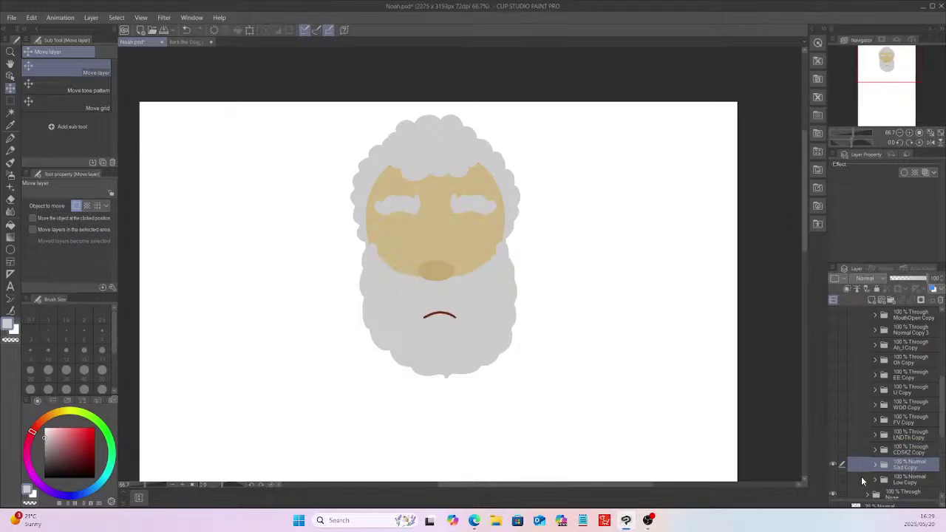
click(833, 479)
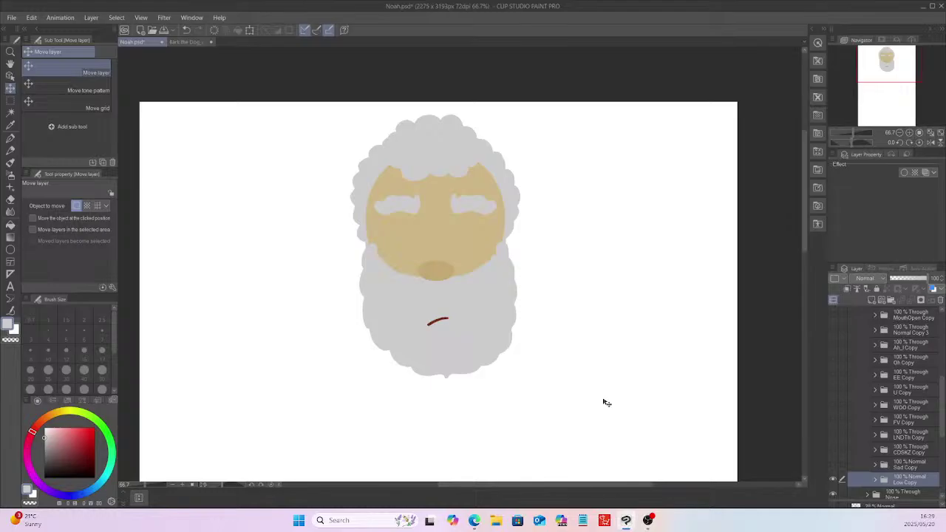
Step: Make Normal Copy the only visible mouth, hiding Low Copy, and collapse the Mouth folder
scroll(865, 373, up, 5)
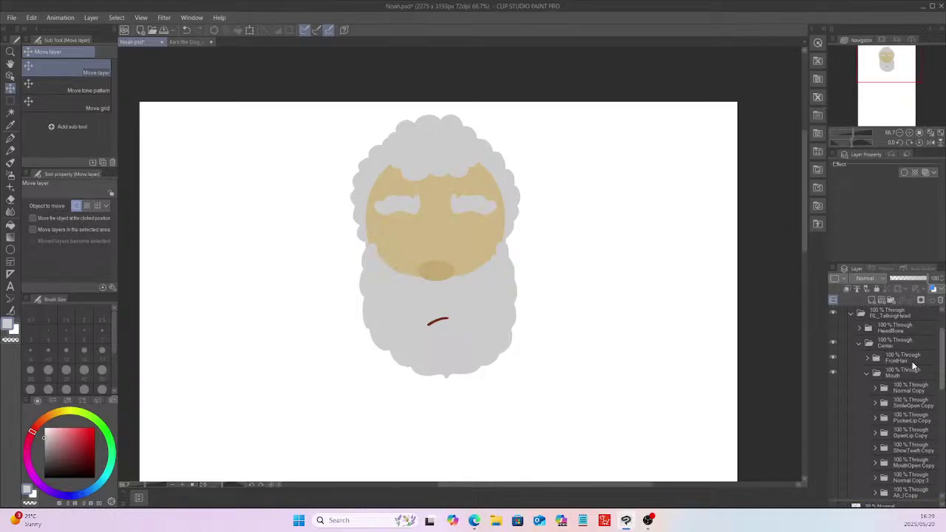
click(867, 373)
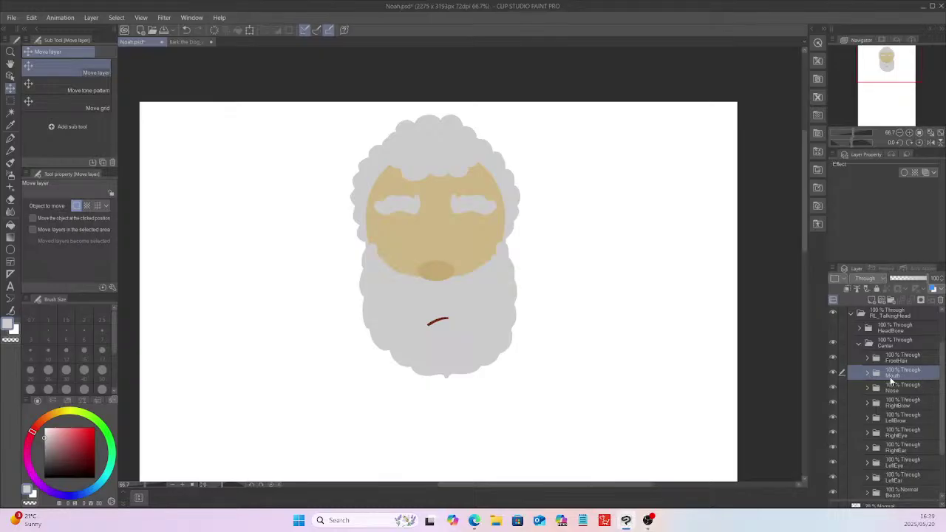
click(867, 374)
click(834, 388)
scroll(834, 388, down, 5)
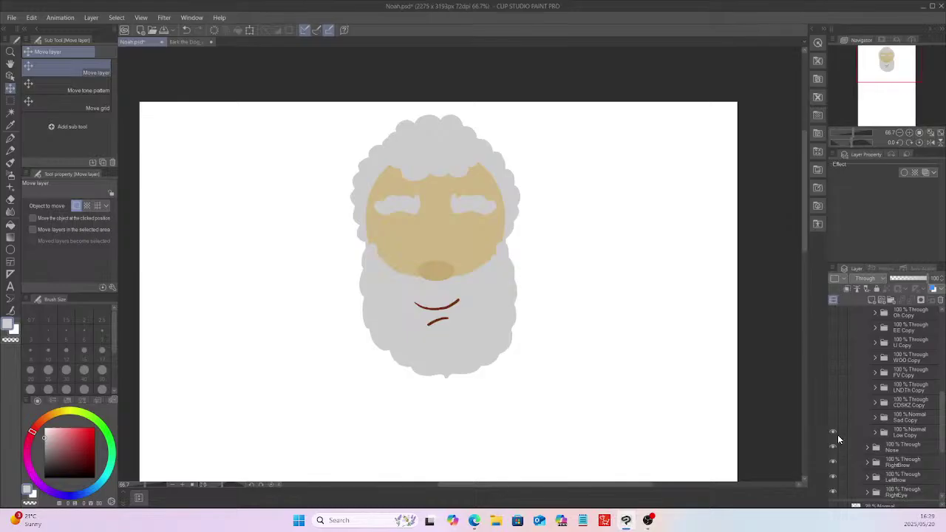
drag(943, 435, 945, 373)
click(867, 381)
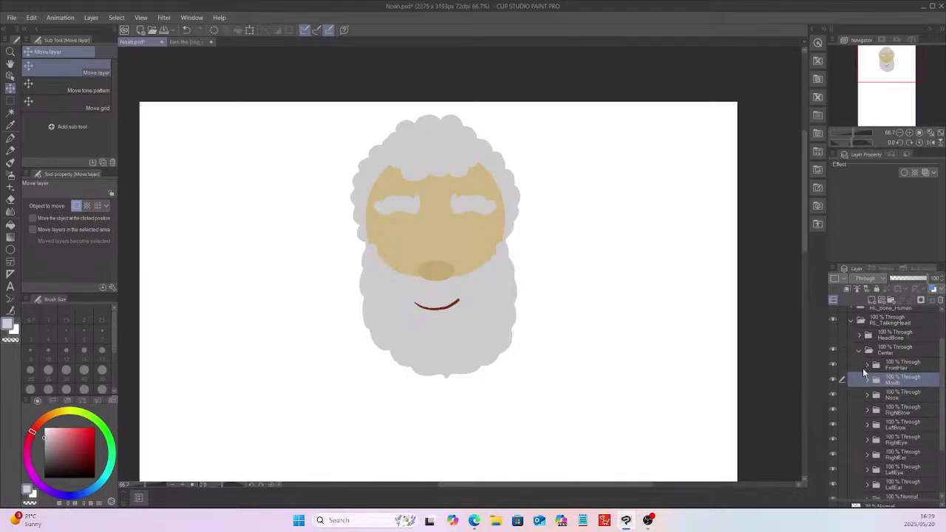
Step: Switch to the Bark the Dog_v4.psd document and collapse its Mouth folder
click(184, 42)
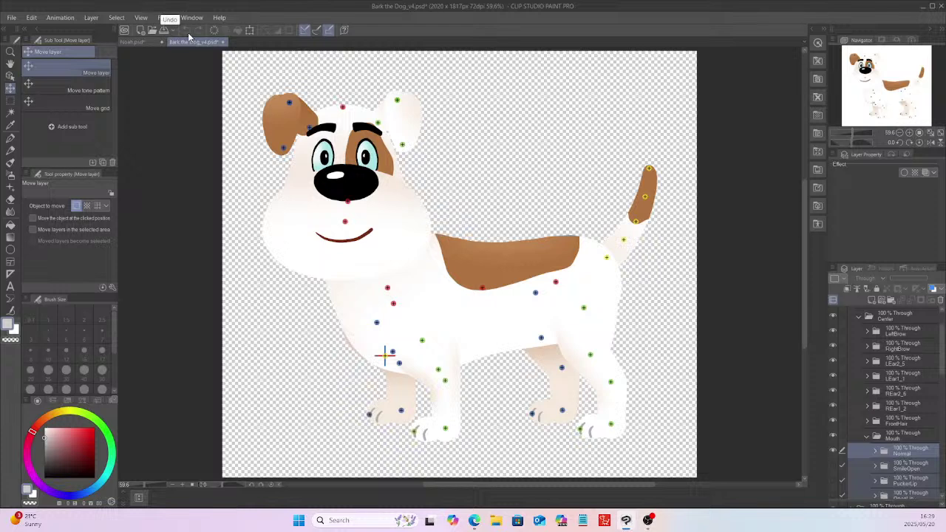
scroll(868, 420, down, 2)
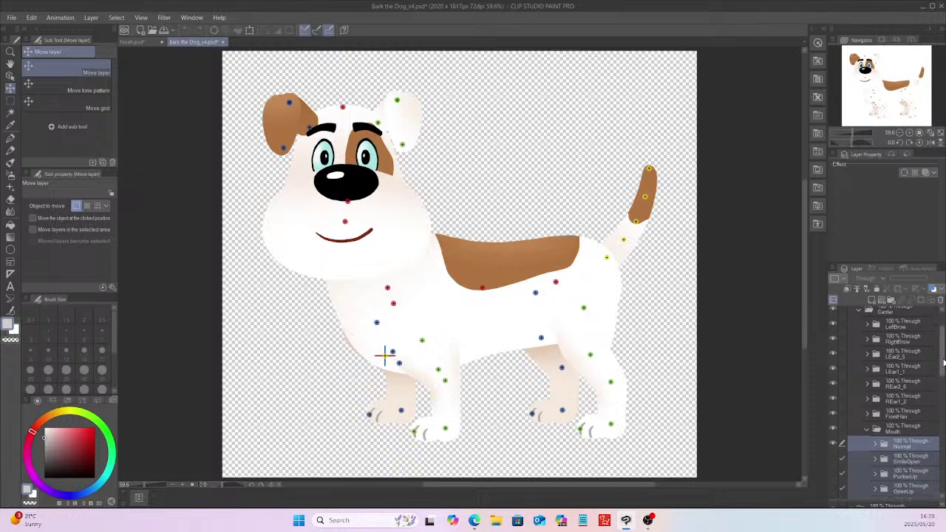
click(867, 421)
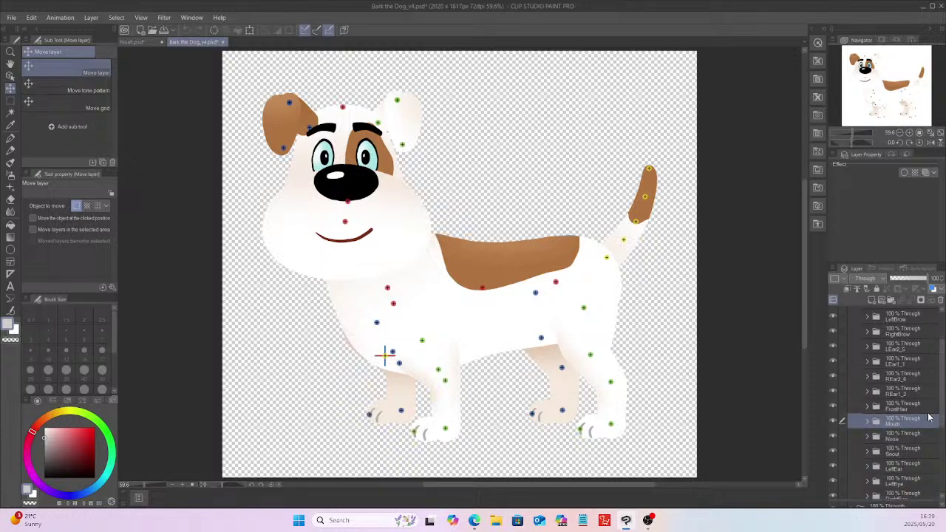
scroll(944, 390, up, 2)
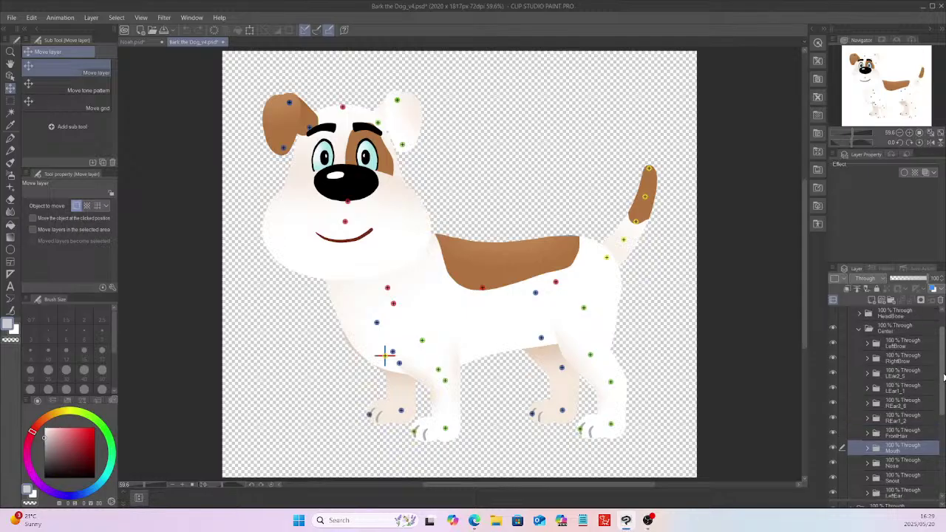
scroll(944, 392, down, 1)
scroll(873, 439, down, 3)
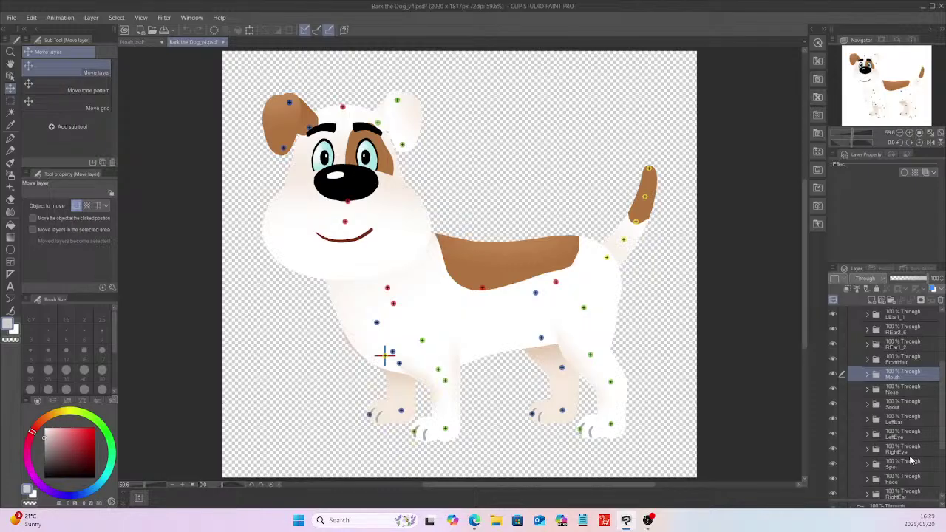
Step: Select all the dog's RightEye variations, from Normal through Half, and try to copy them
click(868, 449)
scroll(940, 443, down, 6)
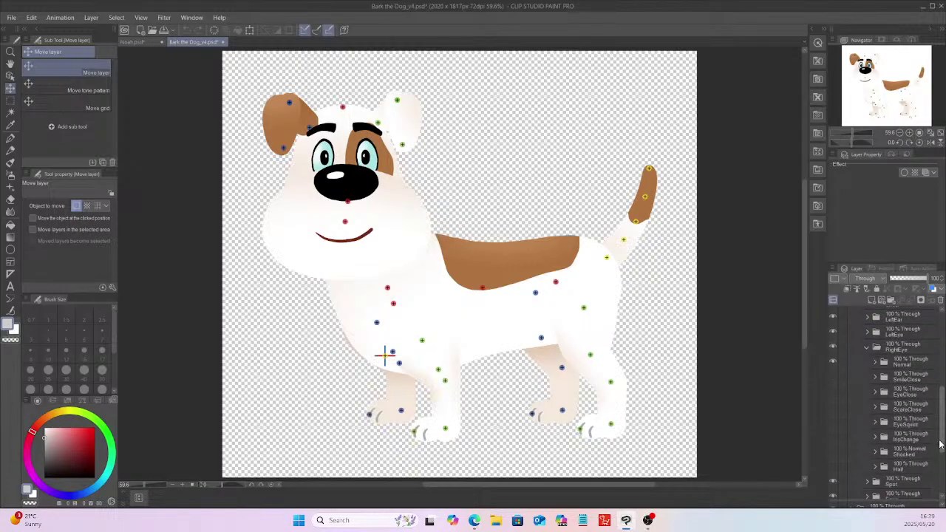
scroll(941, 444, down, 1)
click(914, 351)
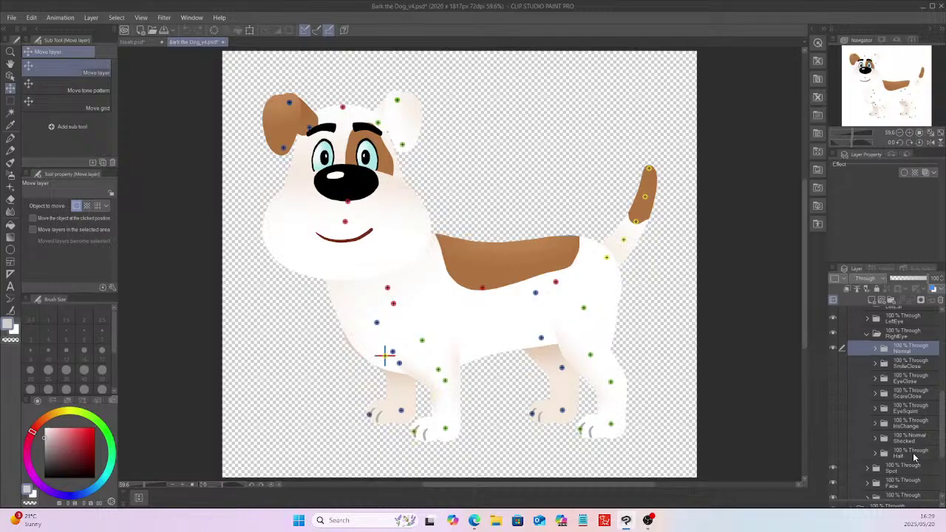
shift+click(915, 456)
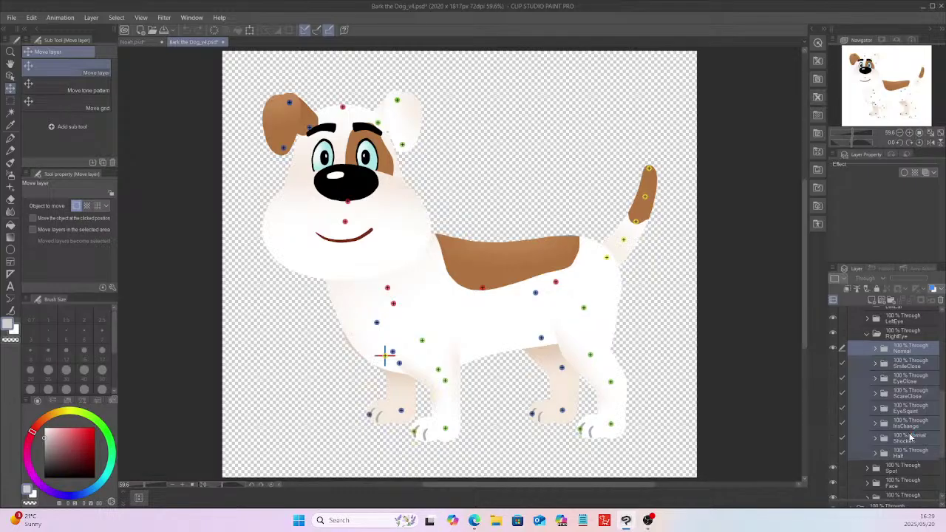
click(31, 17)
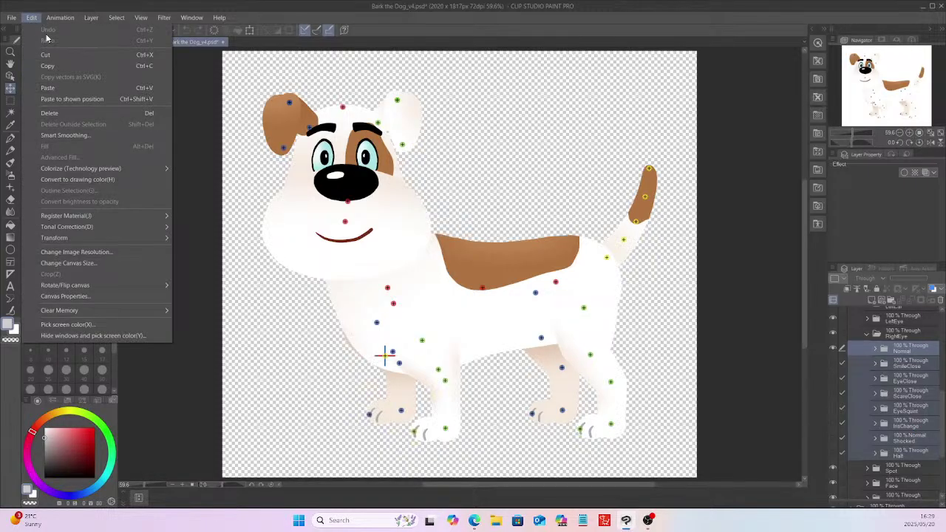
click(59, 70)
Step: Return to Noah.psd and delete the existing eye folders, Normal through IrisChange, from the RightEye folder
click(137, 41)
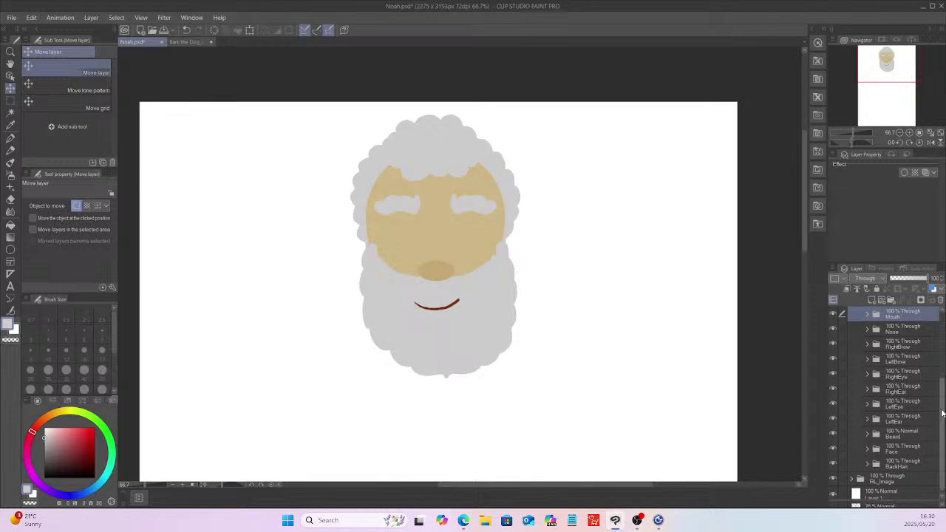
click(867, 374)
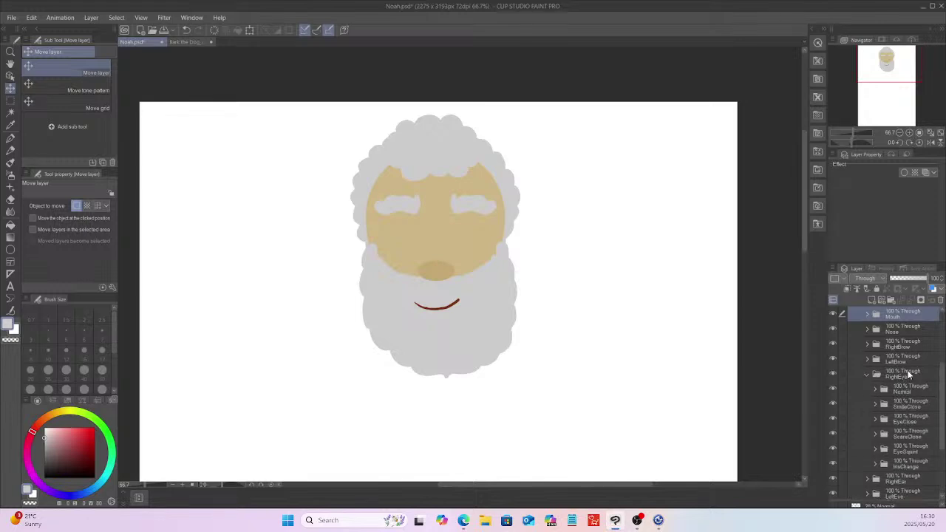
click(911, 388)
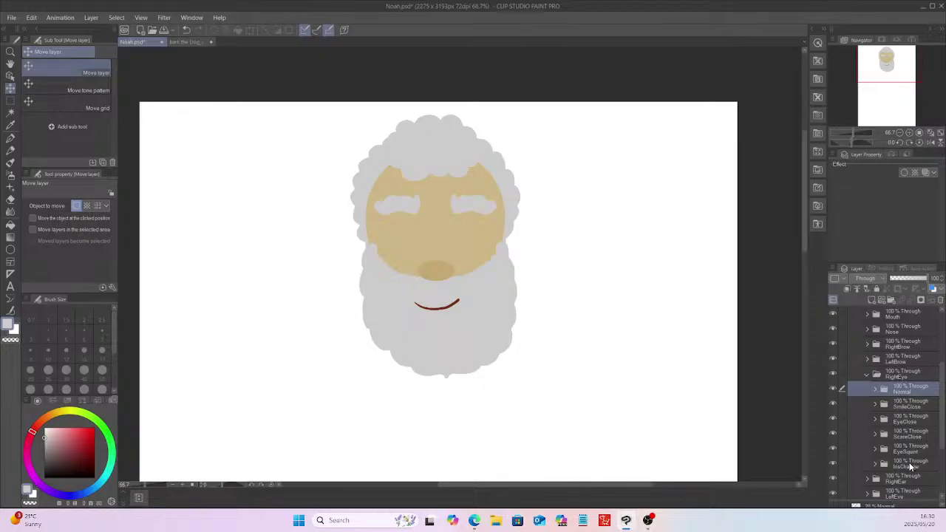
shift+click(912, 468)
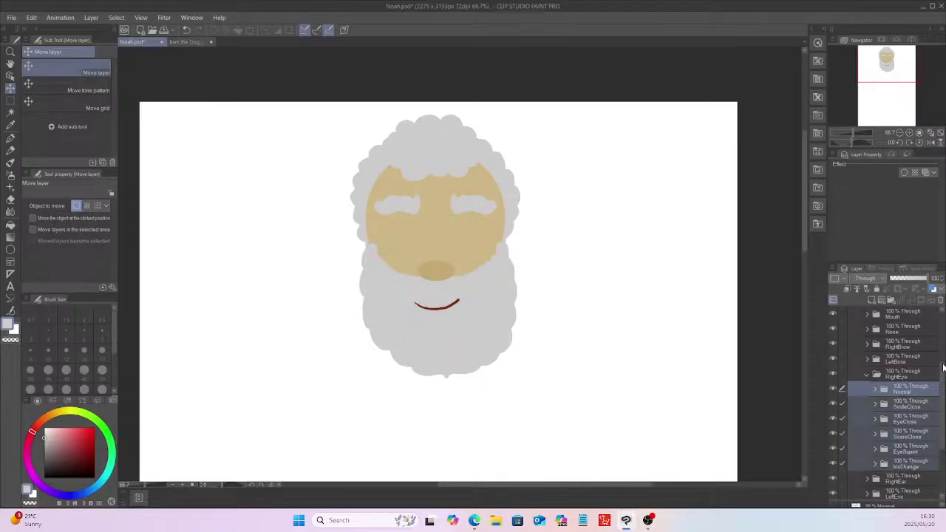
click(940, 299)
click(477, 192)
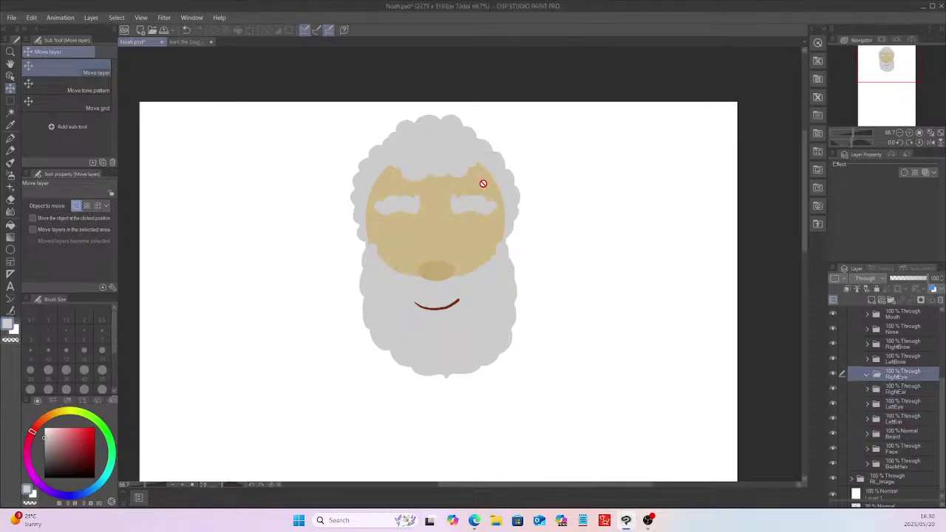
Step: Try pasting the copied layers into Noah's RightEye folder, and undo the paste
click(33, 18)
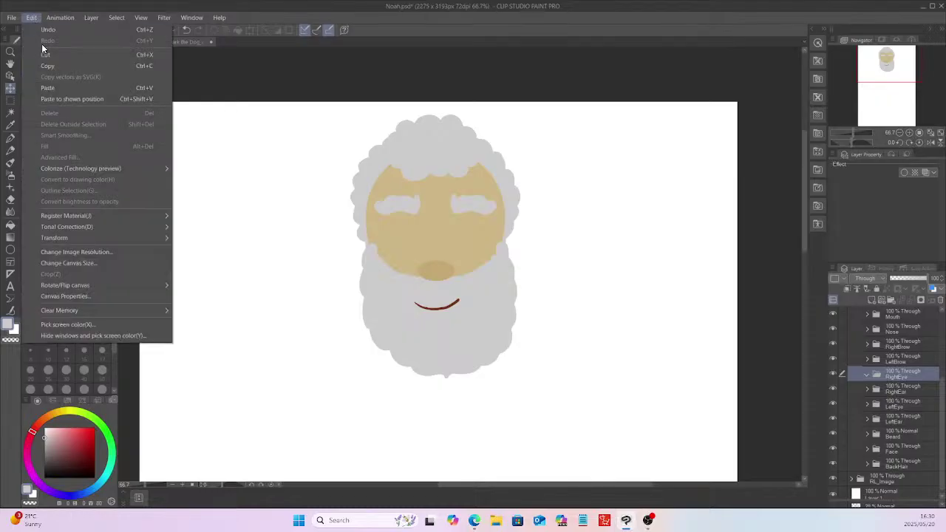
click(57, 86)
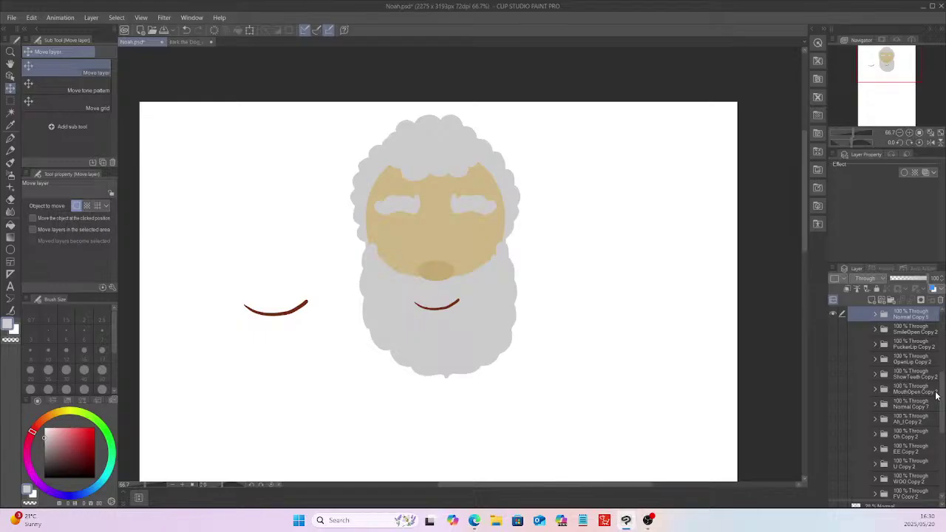
key(ctrl+z)
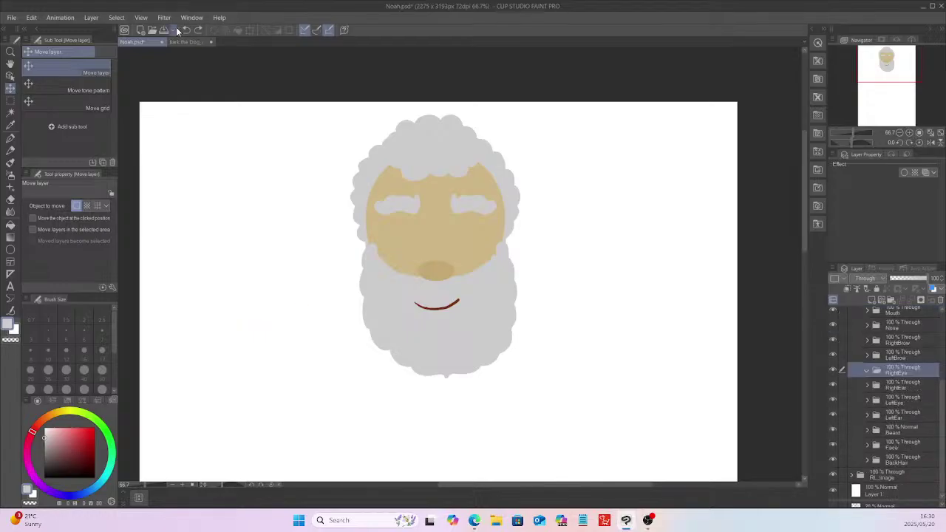
Step: Switch to the Bark the Dog_v4.psd document and copy the selected RightEye variations, Normal through Half
click(178, 42)
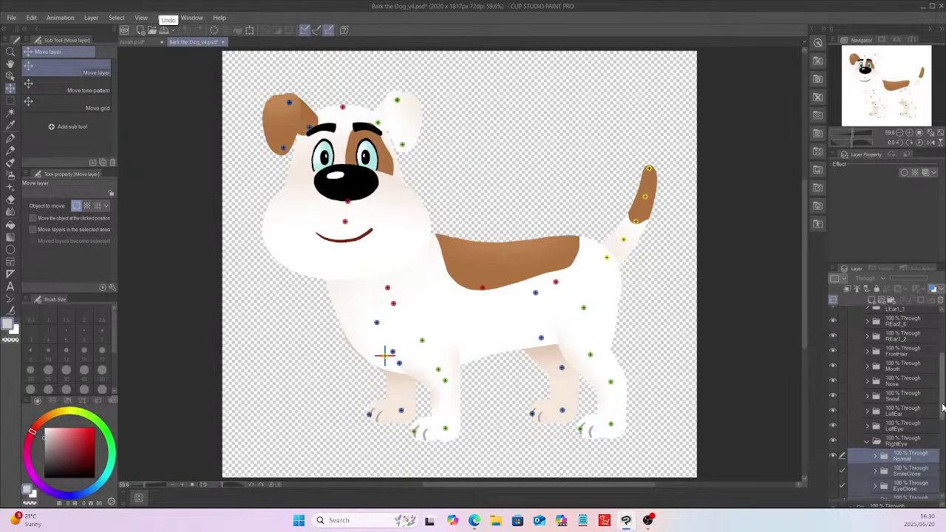
scroll(943, 427, down, 1)
scroll(943, 427, down, 2)
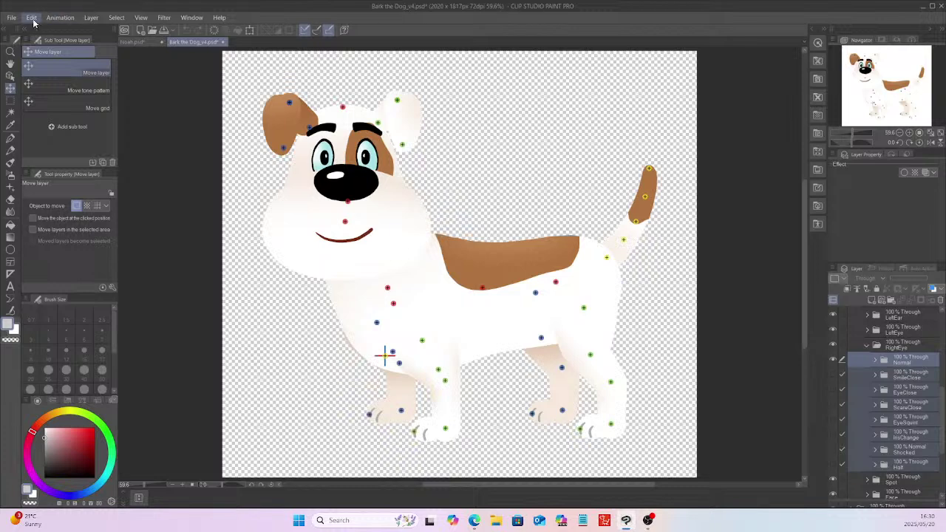
click(31, 18)
click(84, 50)
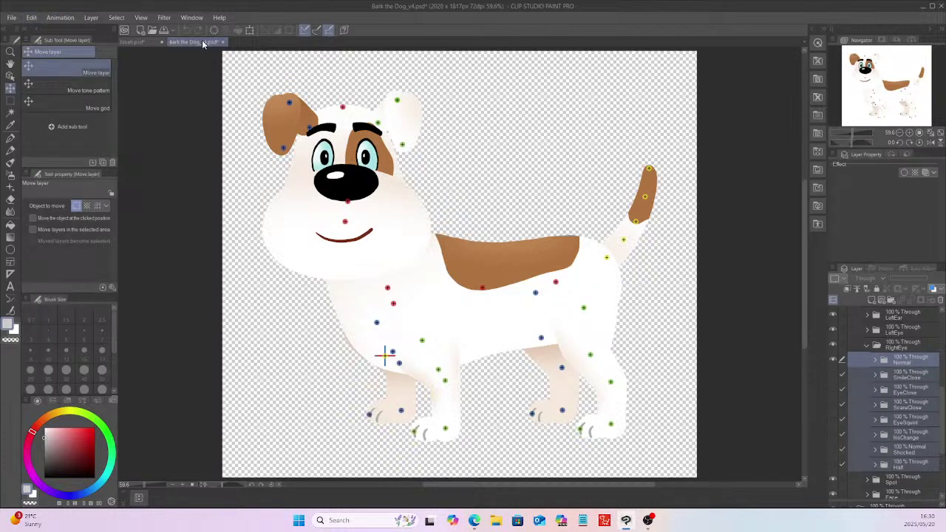
Step: Return to Noah.psd and paste the copied eye variations into the RightEye folder
click(130, 42)
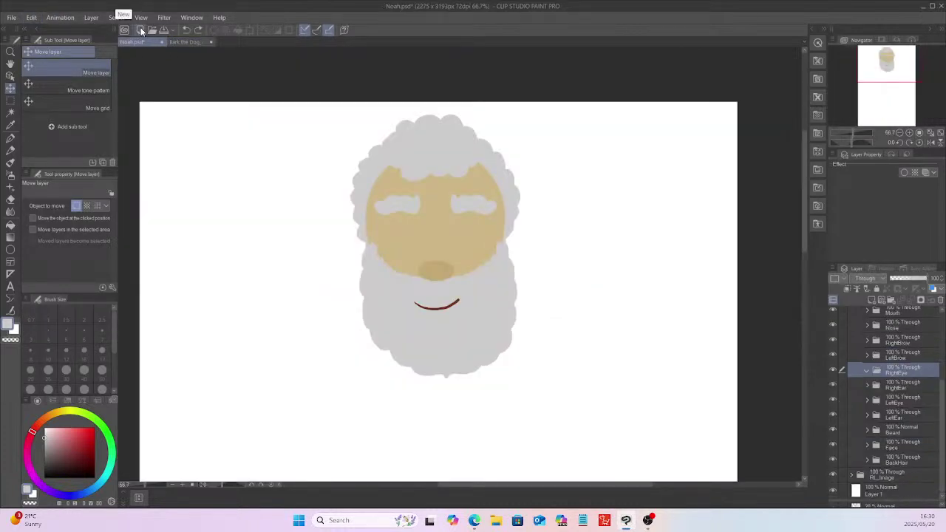
click(32, 18)
click(52, 87)
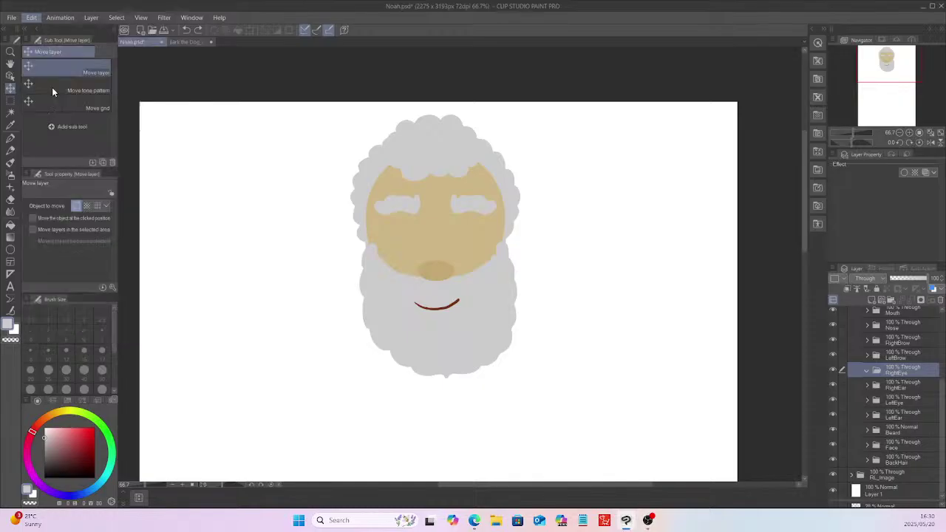
click(914, 374)
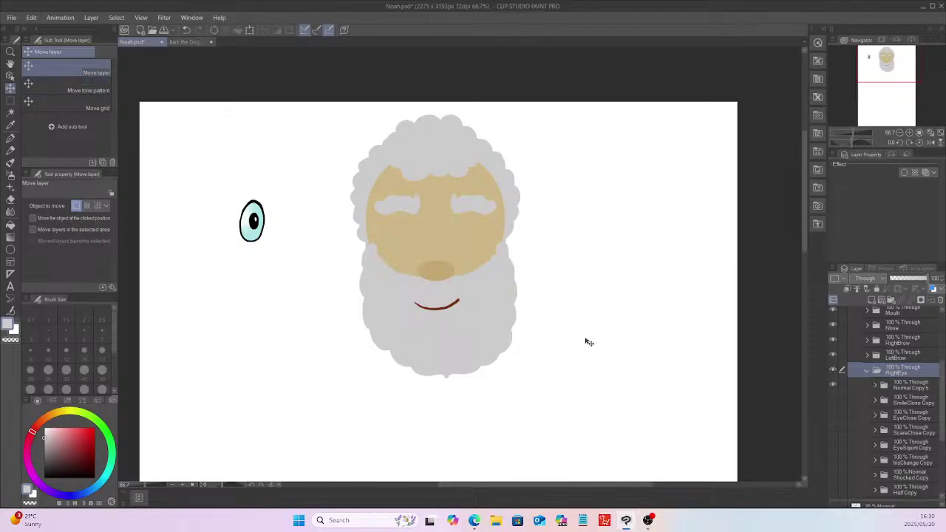
Step: Move the pasted RightEye variations onto Noah's face beneath the matching brow and scale them down slightly
drag(589, 342, 744, 361)
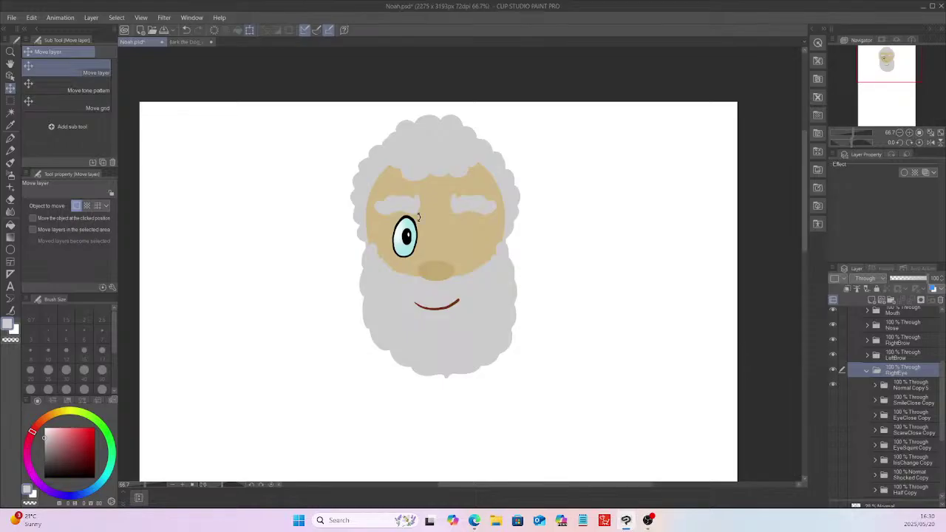
key(ctrl+t)
drag(422, 210, 419, 219)
key(Return)
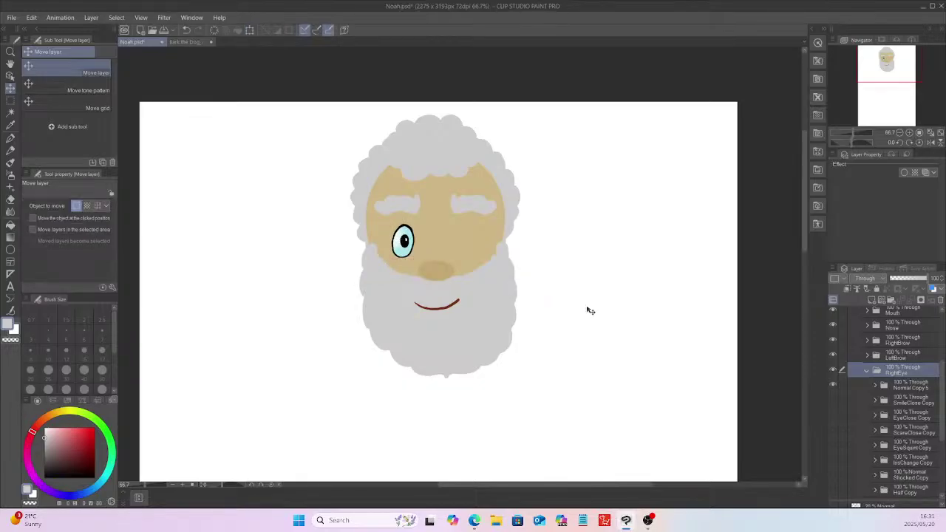
drag(590, 306, 592, 305)
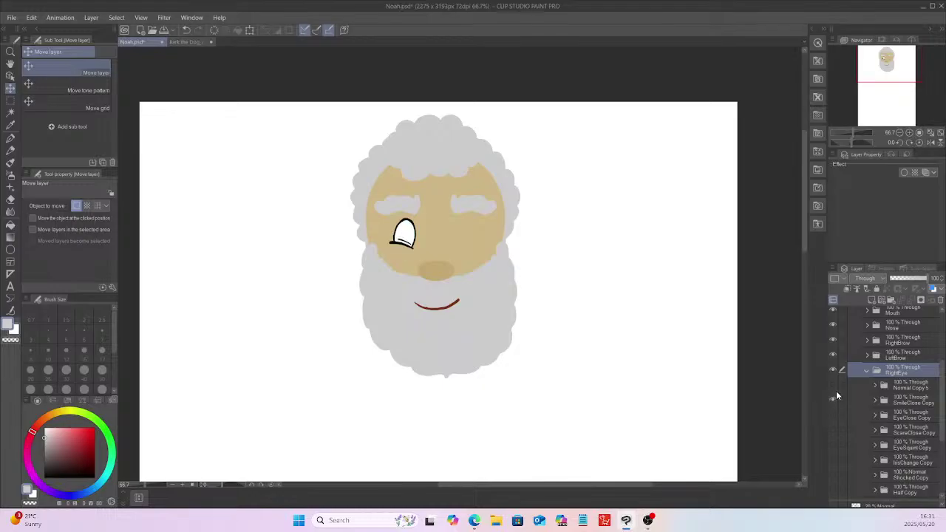
Step: Select the layer inside the EyeWhite folder of SmileClose Copy and sample the face's skin tone as the drawing colour
click(875, 400)
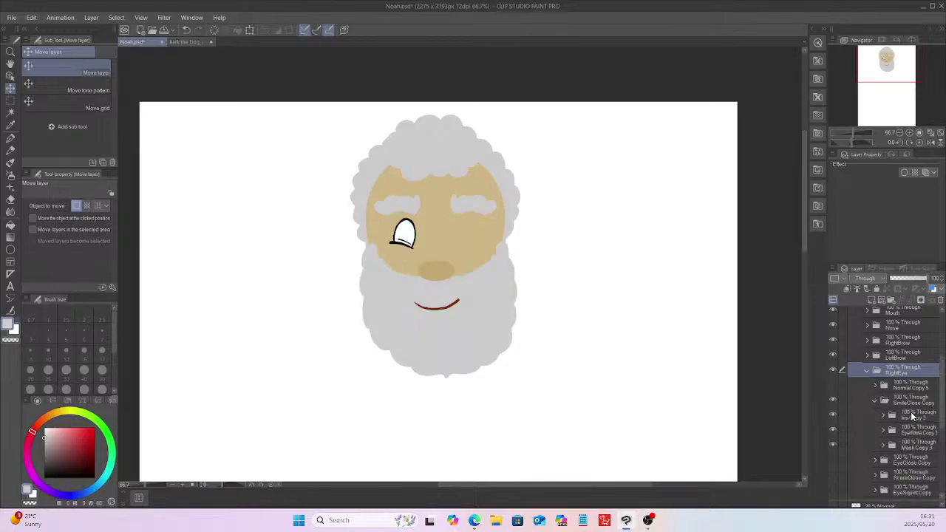
click(883, 430)
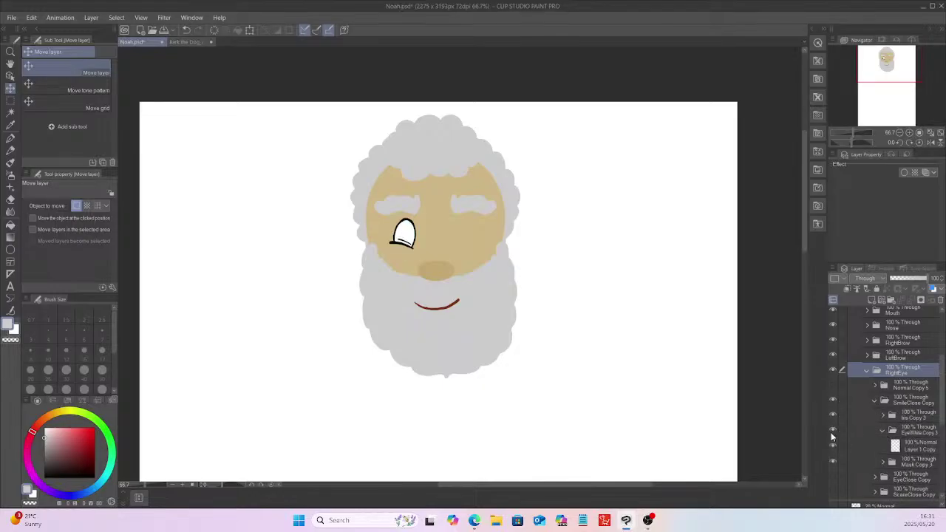
click(911, 445)
click(10, 125)
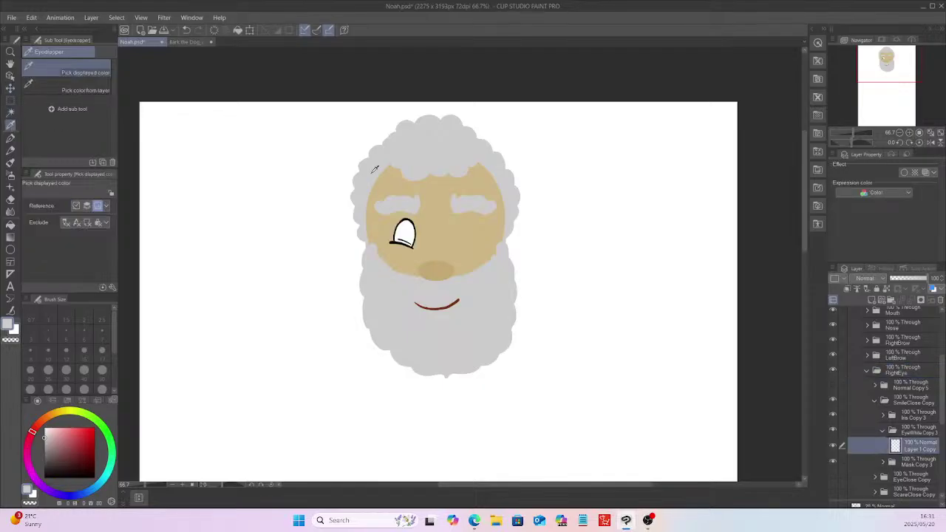
scroll(396, 199, up, 3)
scroll(396, 199, up, 1)
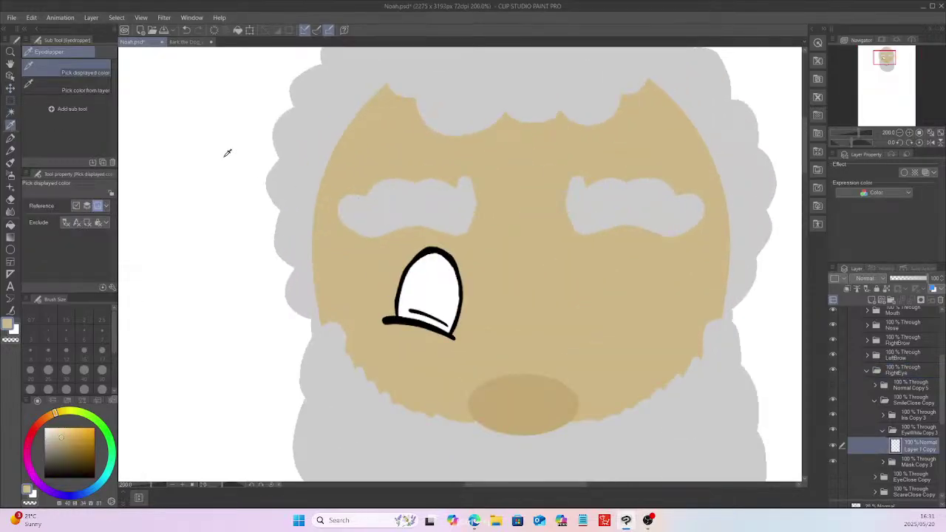
Step: Recolour the white area of the SmileClose eye with the skin tone, deselect, and collapse its folder
click(11, 112)
click(435, 286)
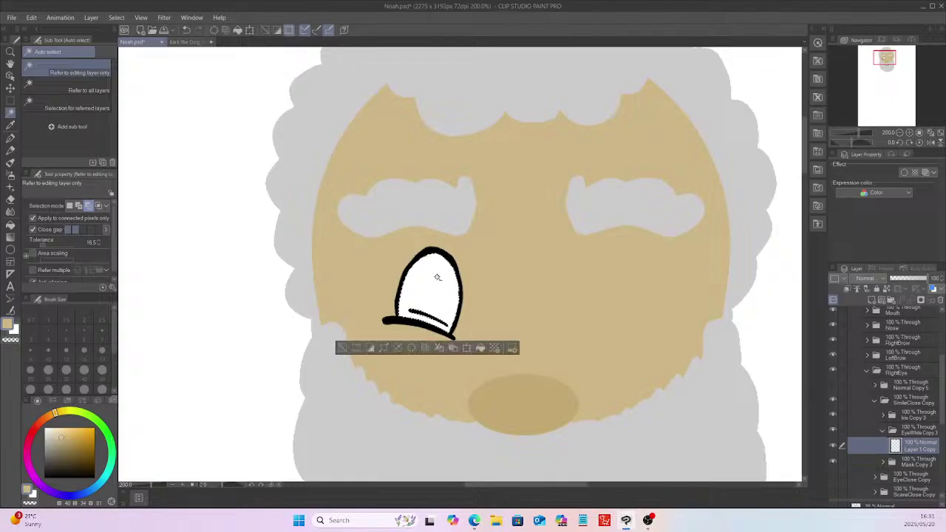
key(Delete)
key(ctrl+d)
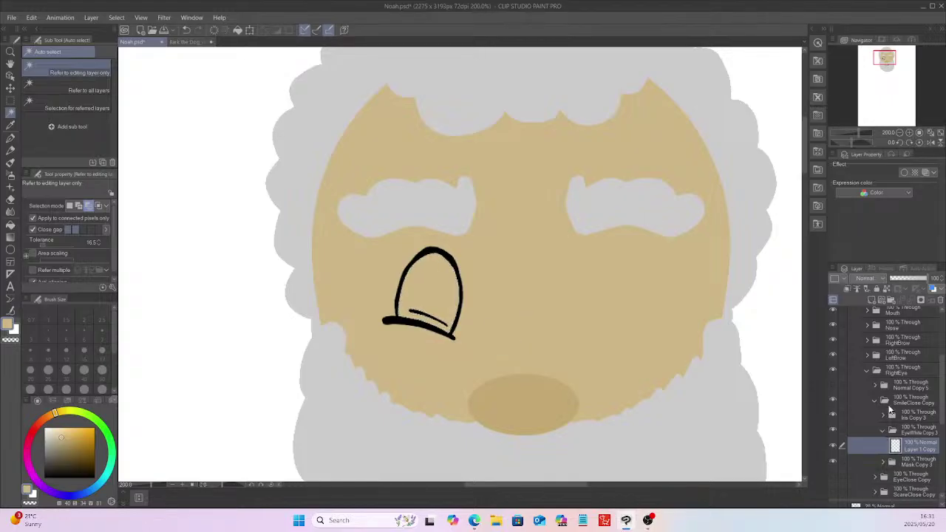
click(875, 399)
click(885, 398)
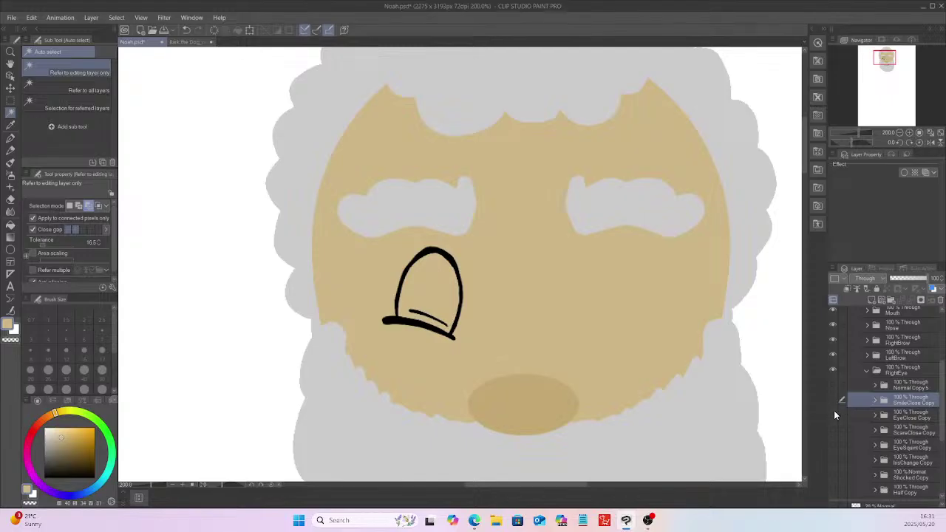
Step: Show EyeClose Copy, fill the white area on its EyeWhite layer with the skin tone, and collapse the folder
click(834, 414)
click(874, 414)
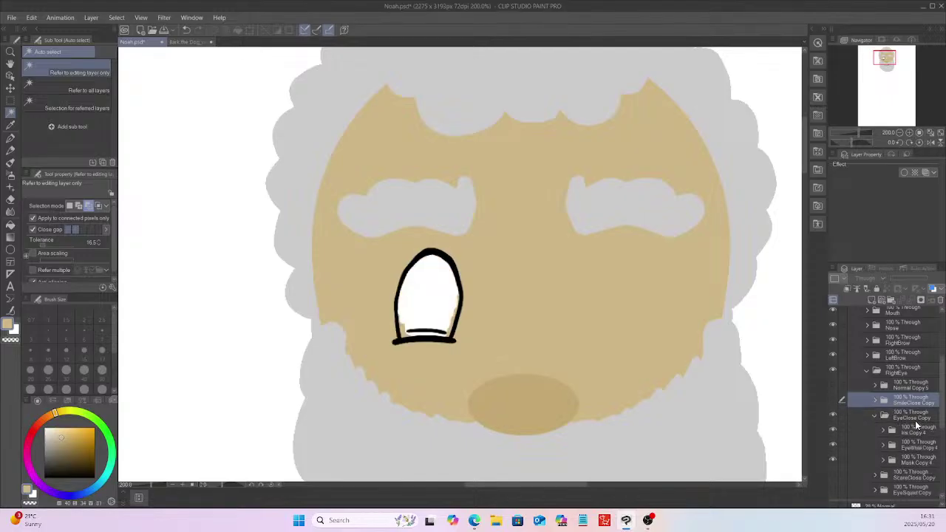
click(882, 446)
click(915, 460)
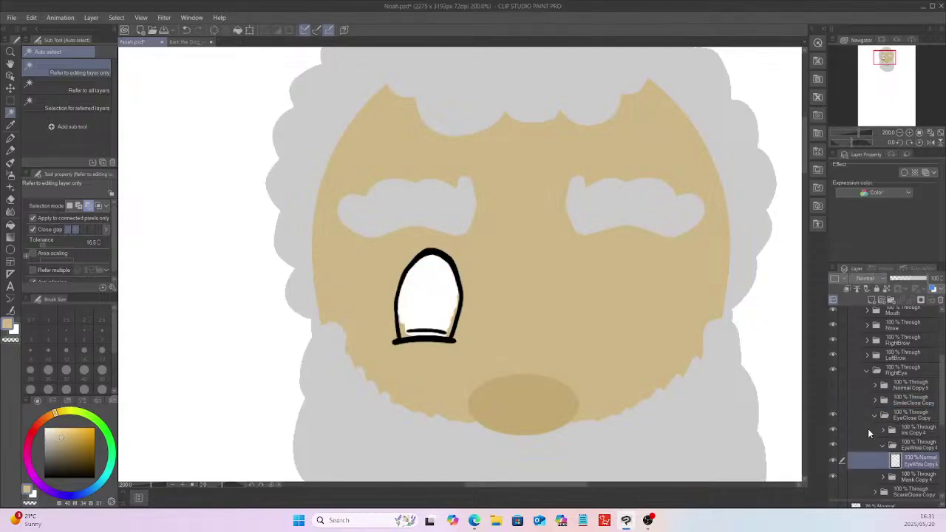
click(435, 293)
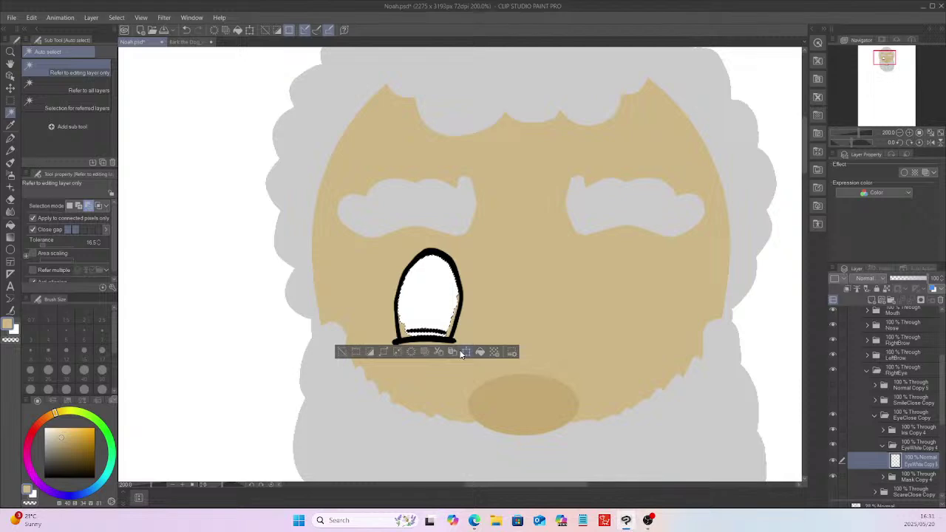
click(480, 348)
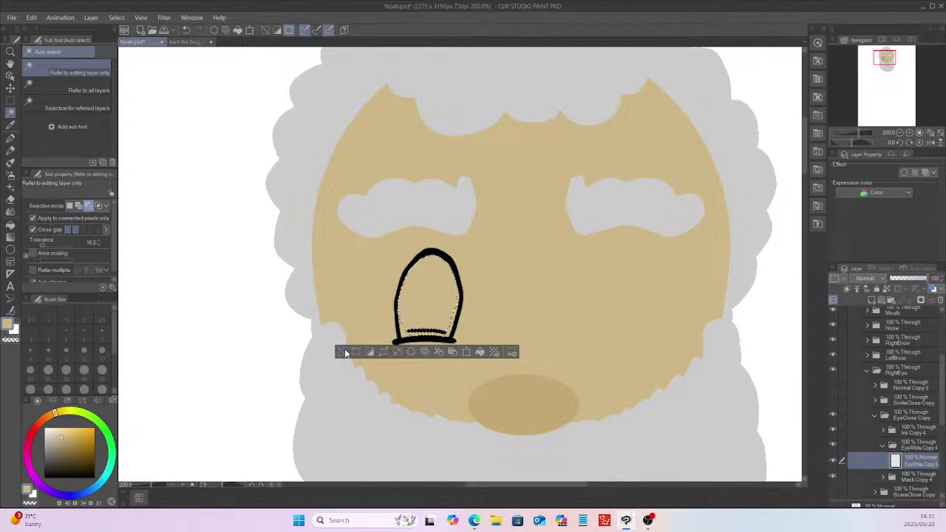
click(342, 352)
key(p)
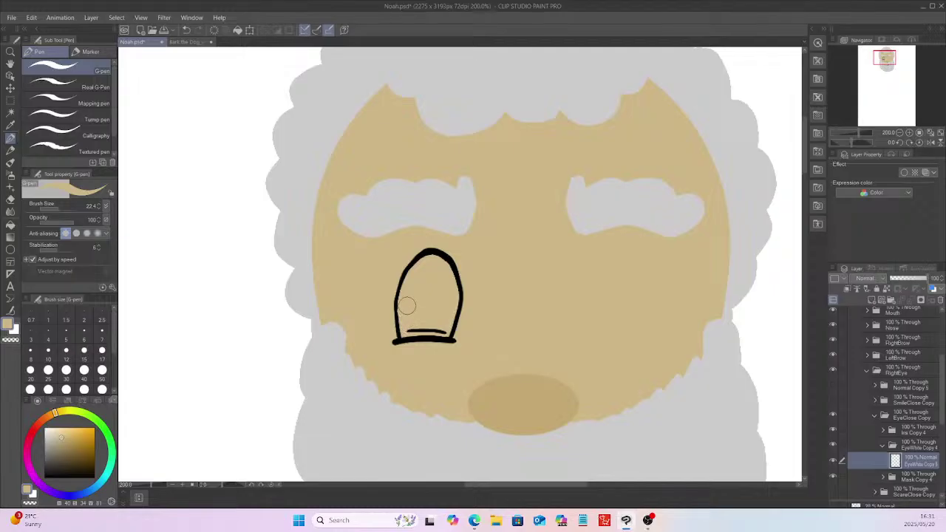
click(880, 418)
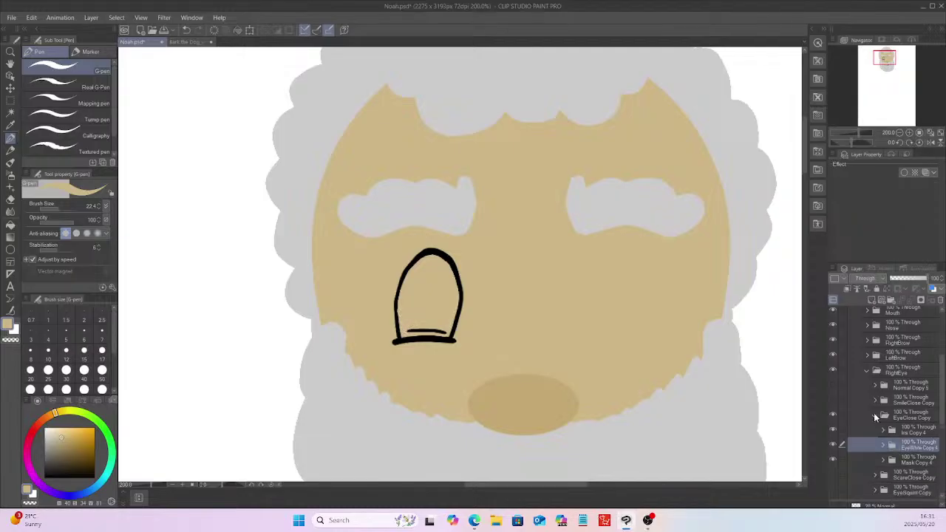
click(874, 415)
Step: Fill the upper and lower white areas of the ScareClose Copy eye with the skin tone, then collapse and hide that folder
click(876, 431)
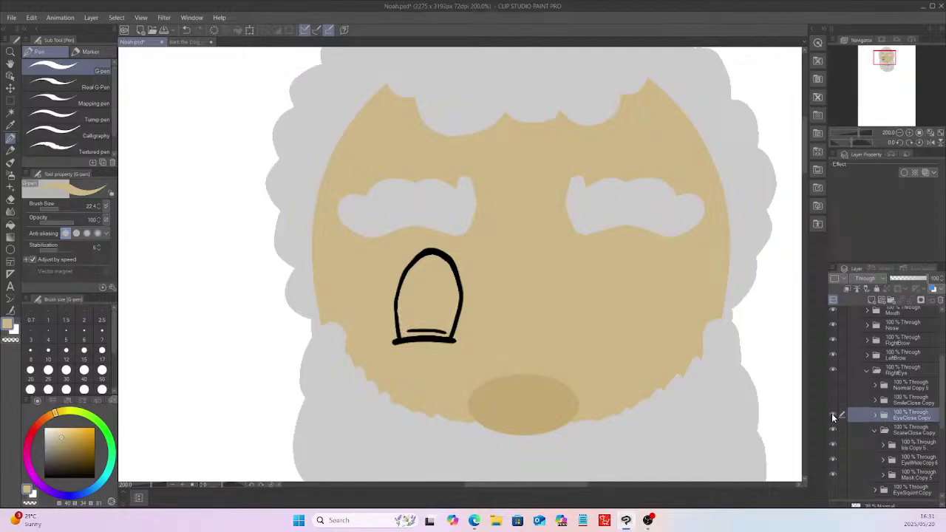
click(833, 417)
click(931, 458)
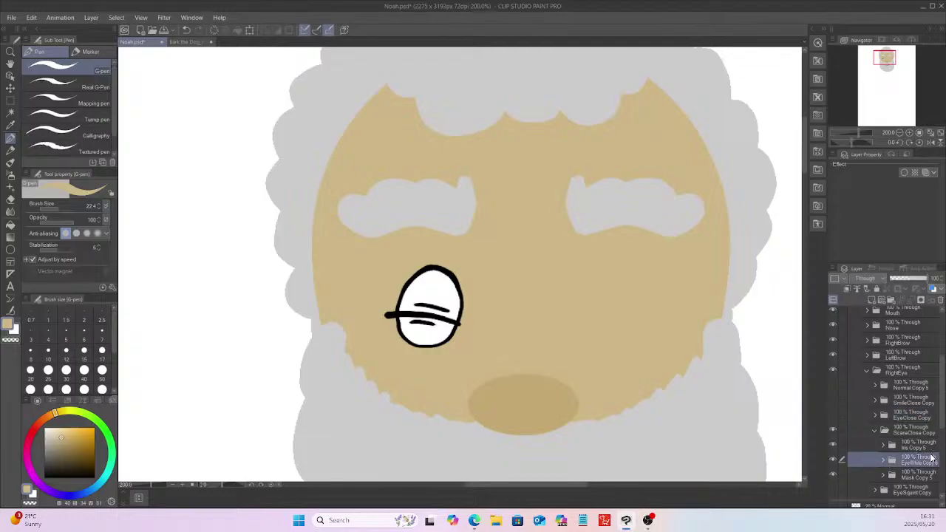
click(884, 459)
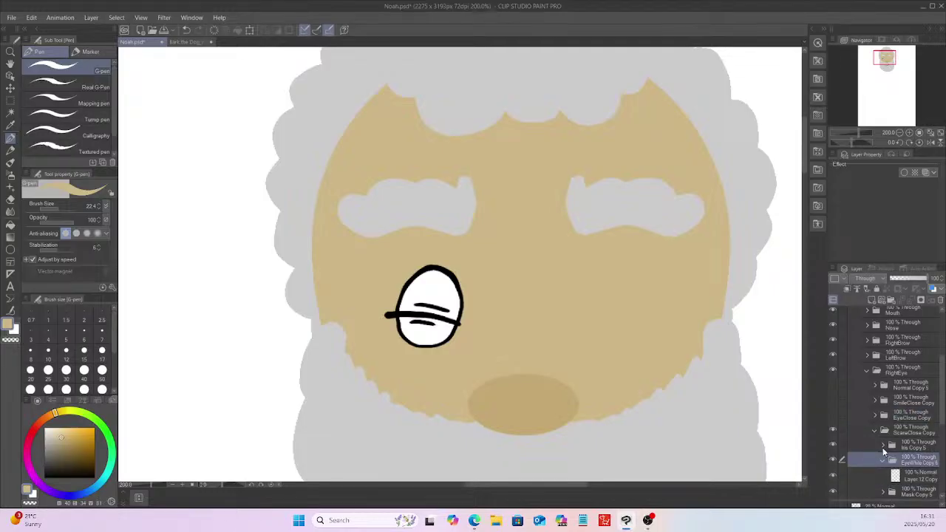
click(915, 476)
click(11, 113)
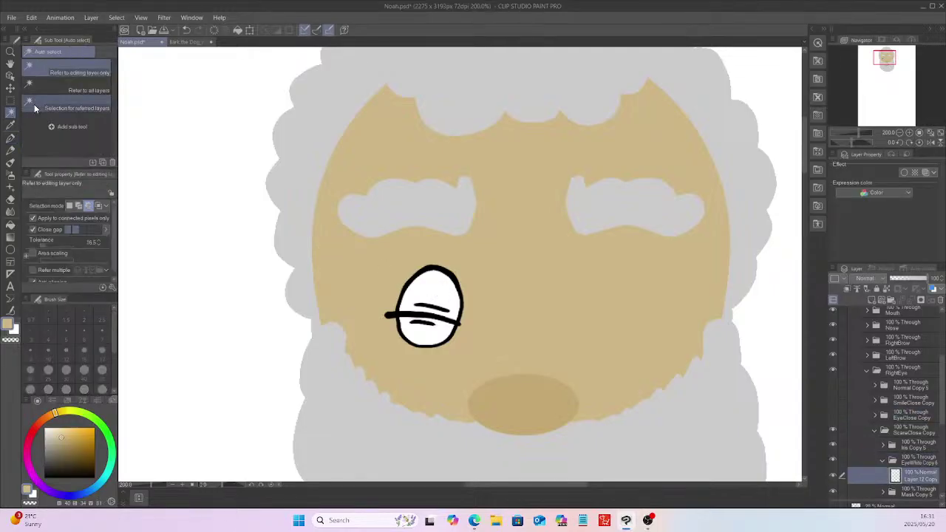
click(444, 294)
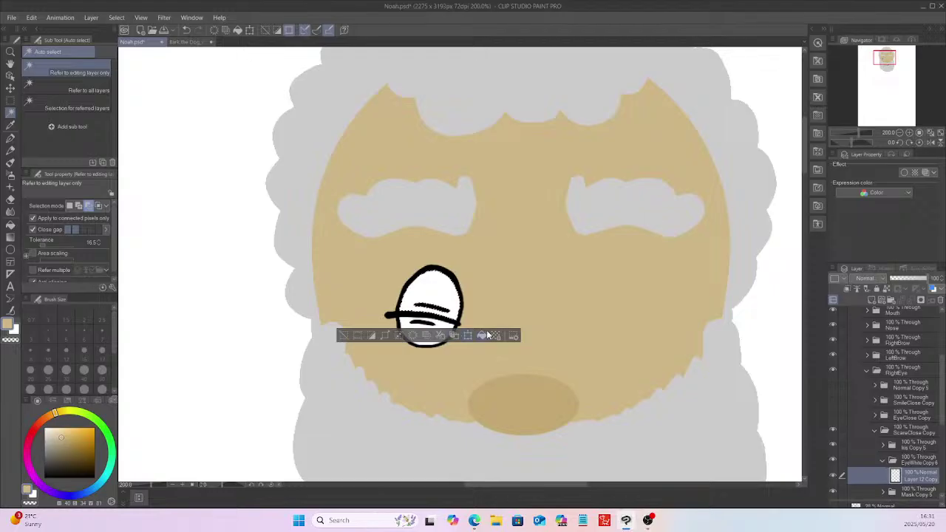
click(436, 329)
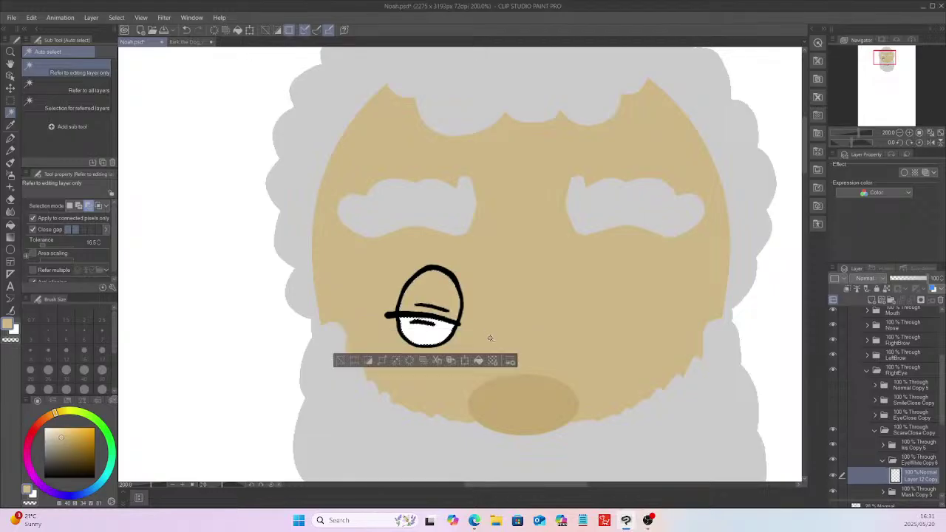
click(478, 360)
click(340, 360)
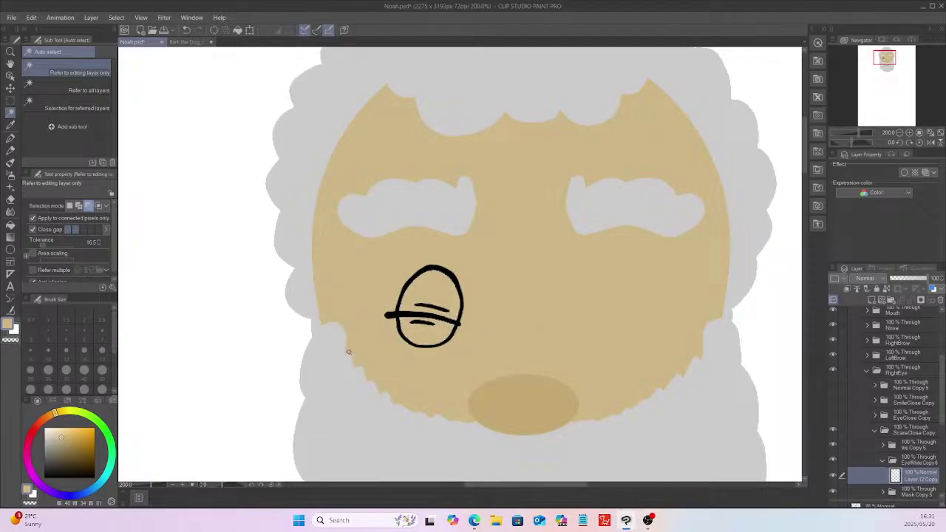
click(876, 430)
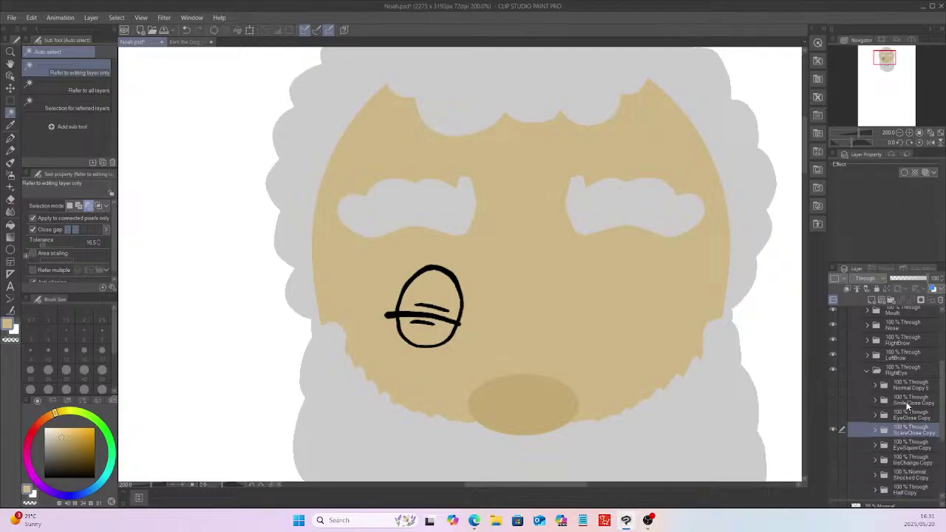
click(833, 429)
Step: Show EyeSquint Copy and fill the upper and lower white areas on its EyeWhite layer with the skin tone
click(833, 444)
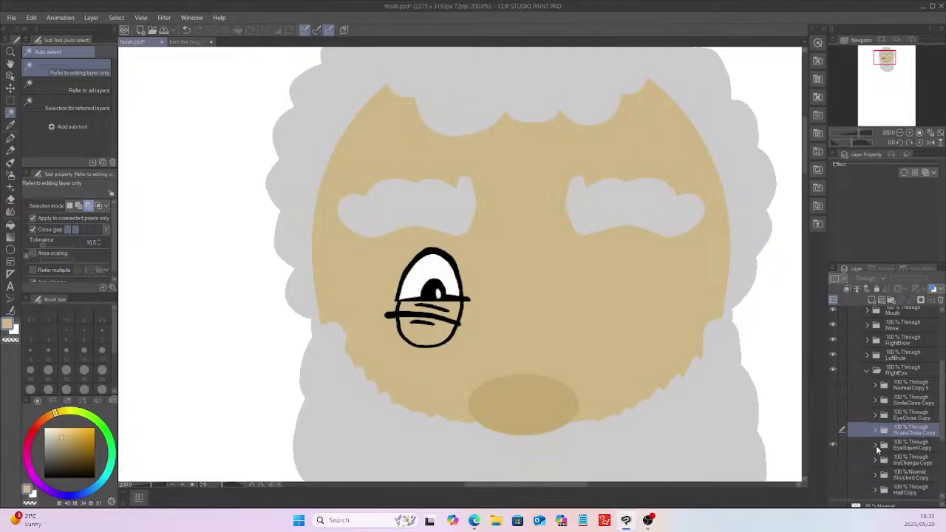
click(875, 445)
click(883, 476)
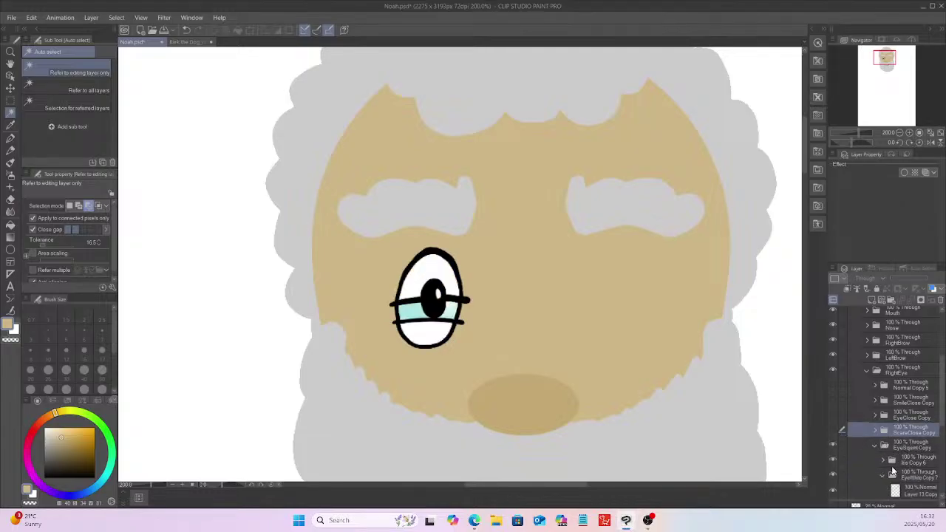
scroll(939, 442, down, 3)
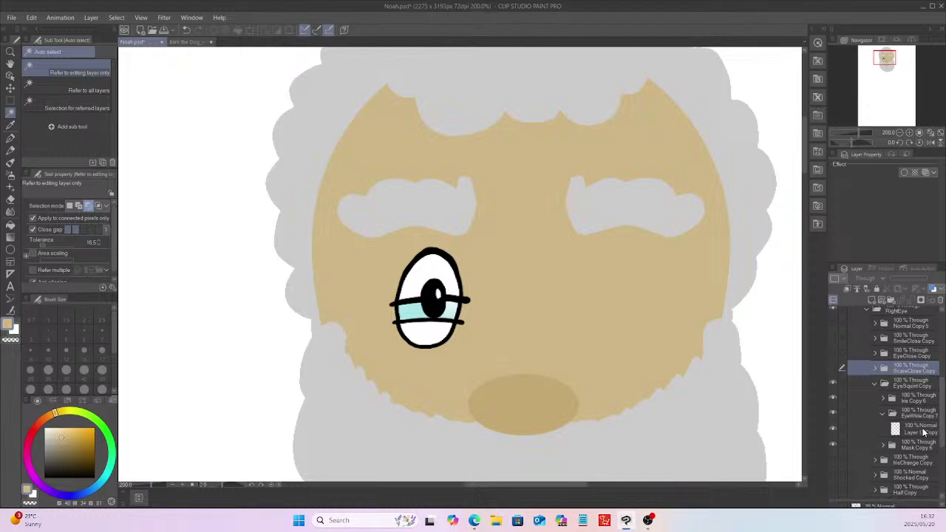
click(908, 427)
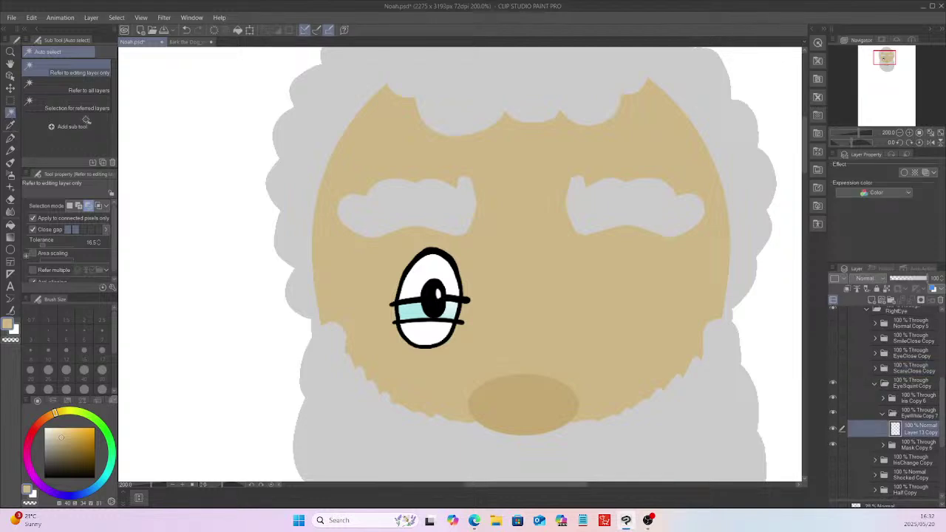
click(439, 271)
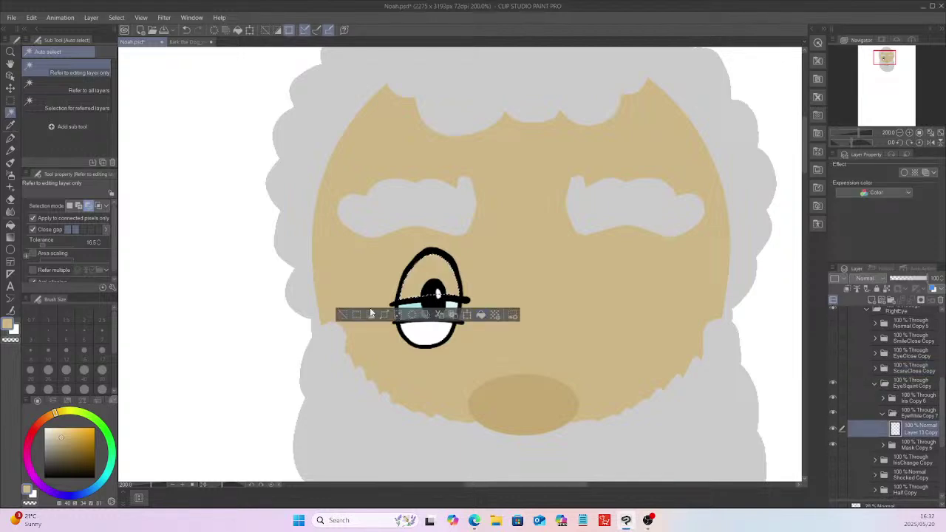
click(348, 316)
click(427, 334)
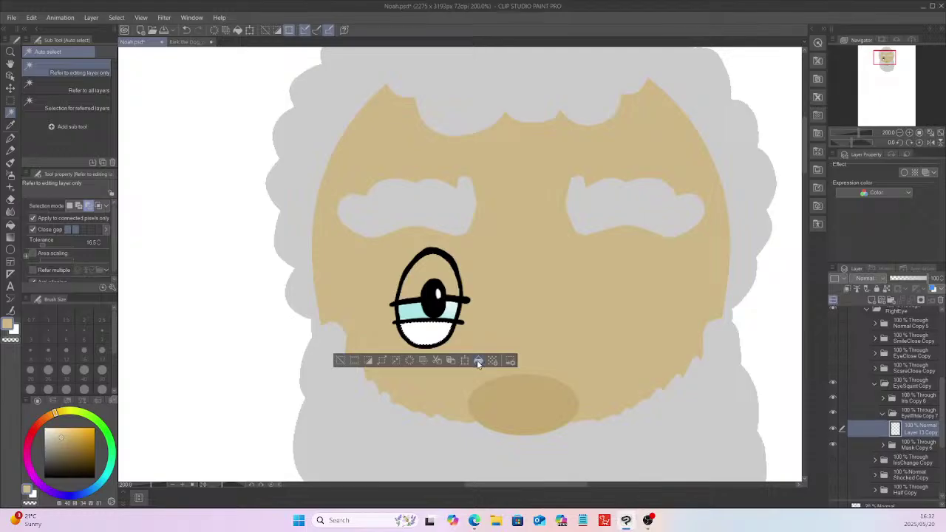
click(342, 361)
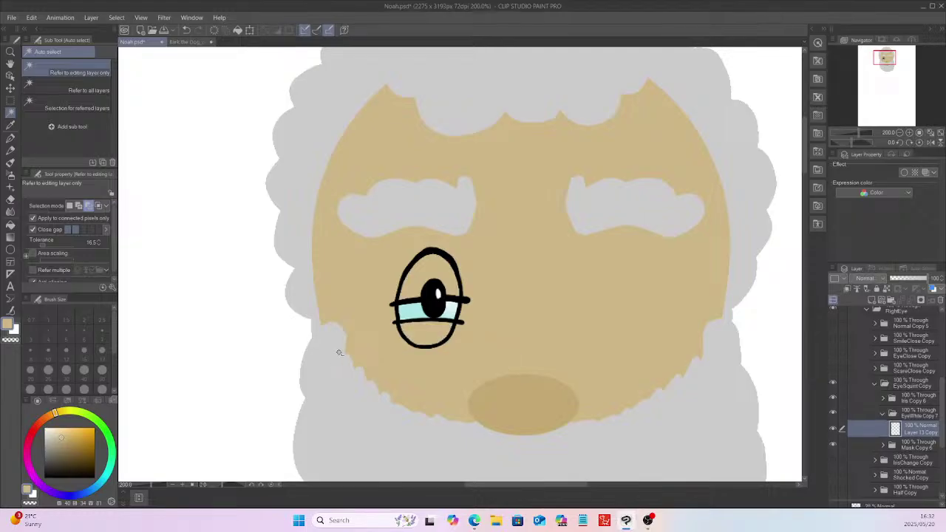
Step: Check the EyeSquint eye with its EyeWhite folder switched off and on, then collapse and hide EyeSquint Copy
click(882, 412)
click(833, 413)
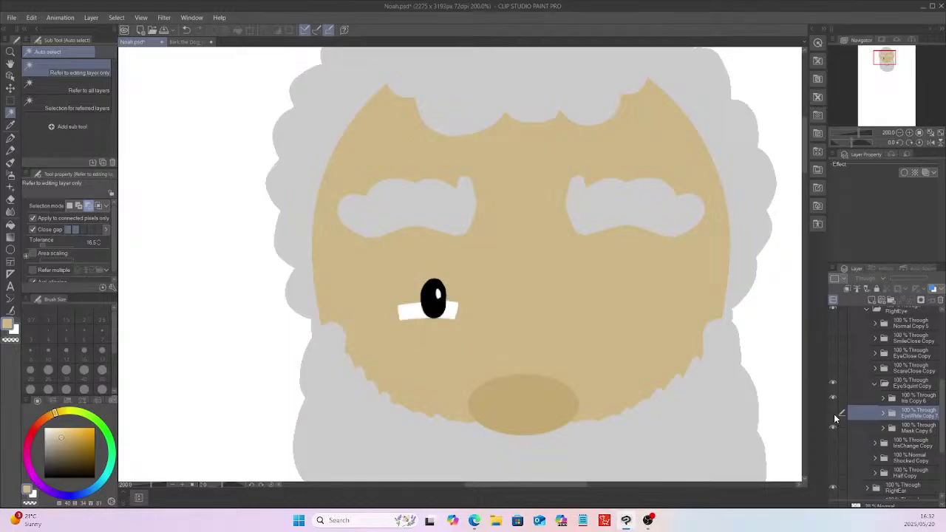
click(833, 412)
click(885, 382)
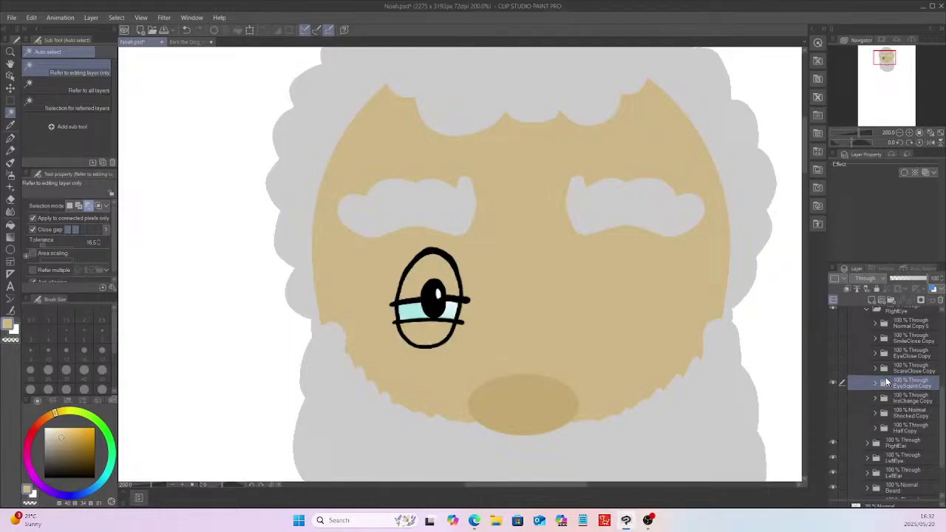
click(834, 383)
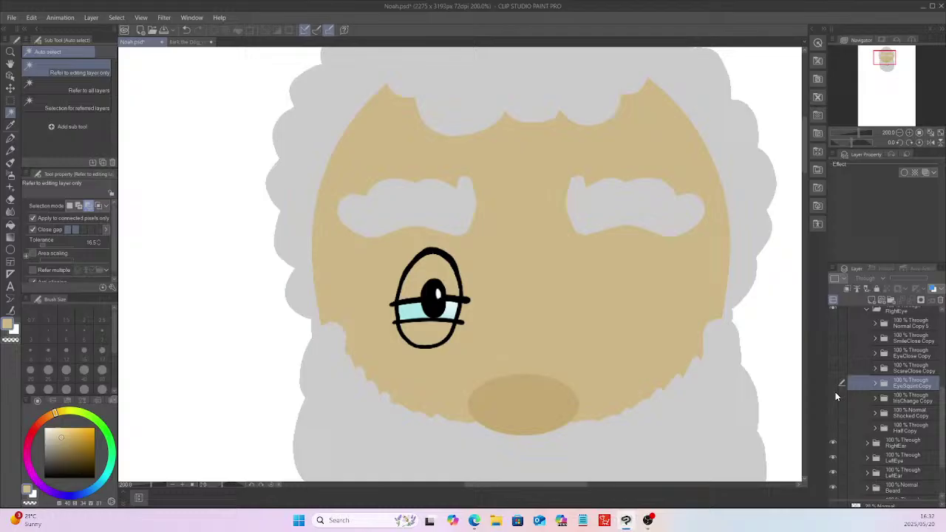
Step: Examine the IrisChange Copy and Shocked Copy eye variations and collapse their folders again
click(876, 398)
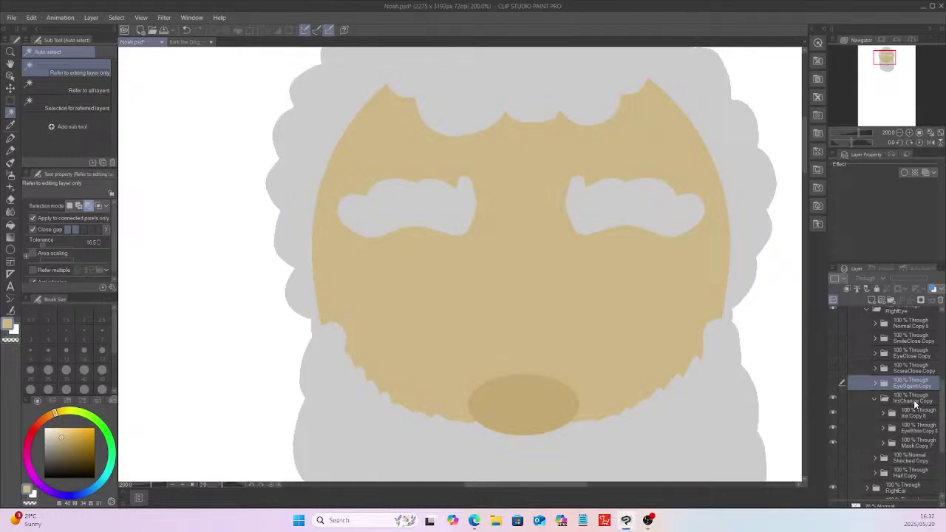
click(887, 399)
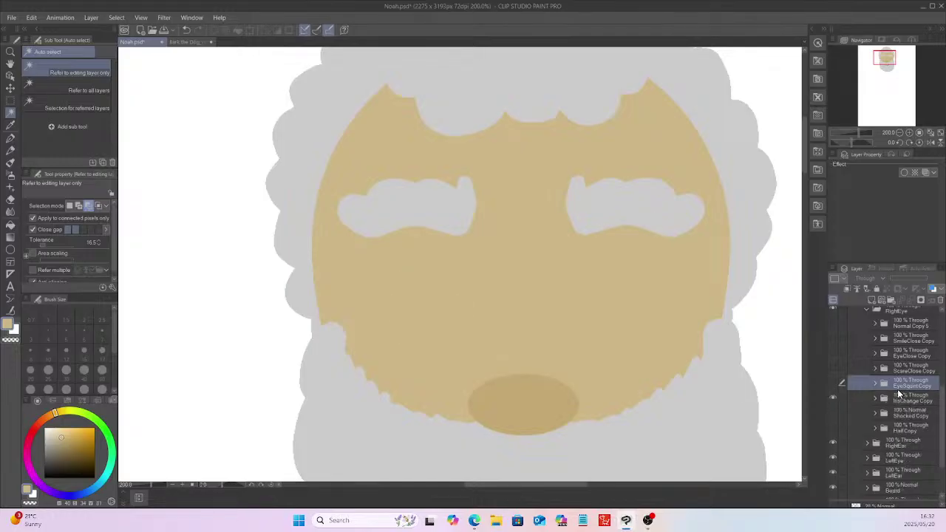
click(833, 413)
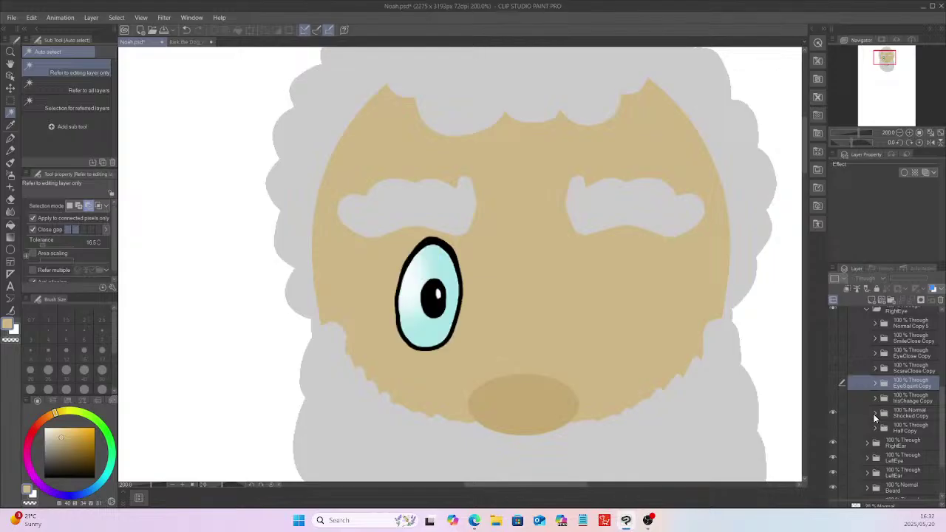
click(875, 413)
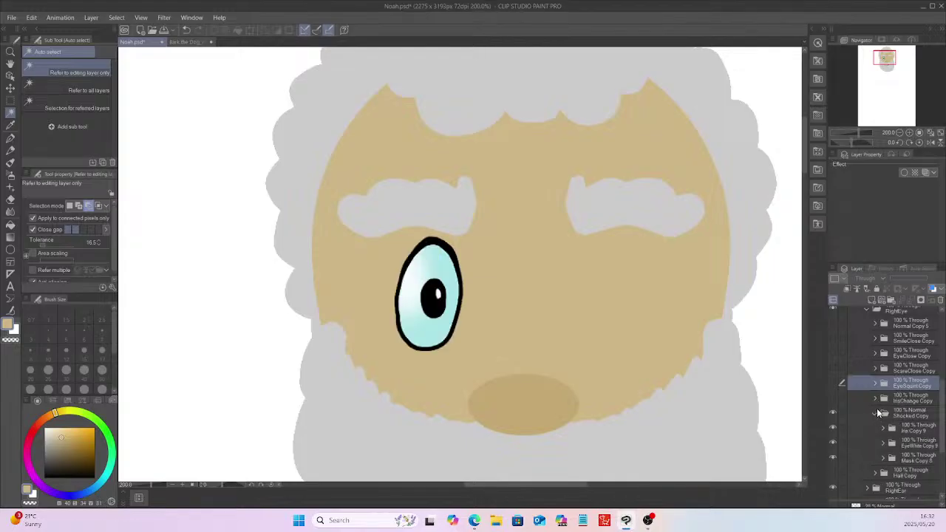
click(876, 412)
Step: Show Half Copy, fill the upper white area on its EyeWhite layer with the skin tone, and deselect
click(834, 428)
click(876, 427)
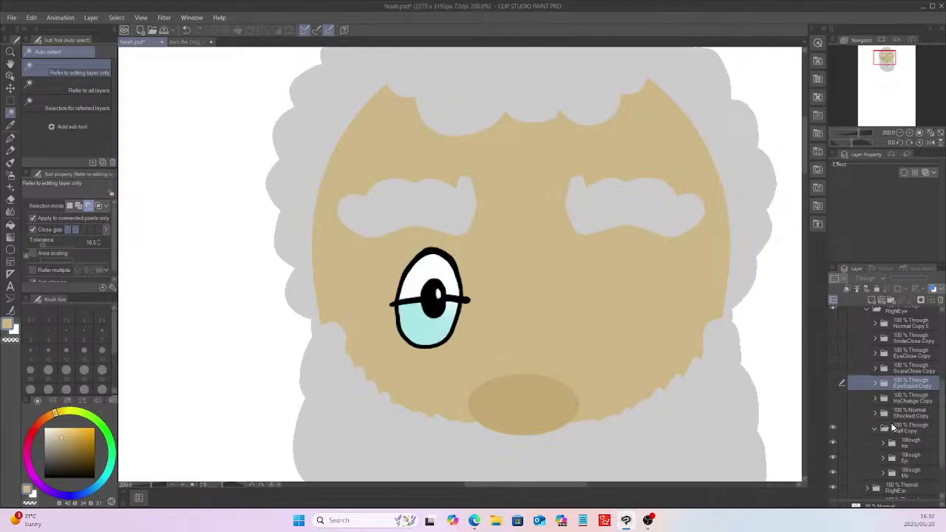
click(897, 454)
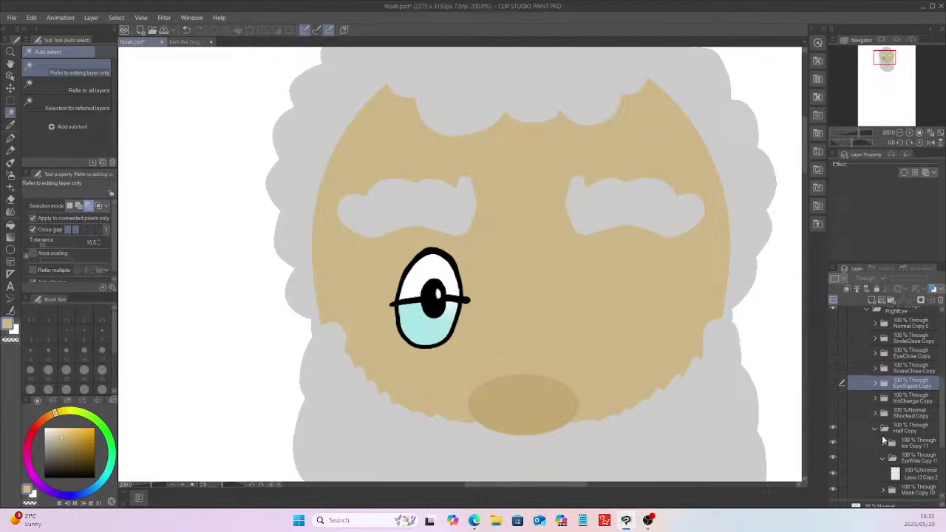
click(918, 473)
click(432, 264)
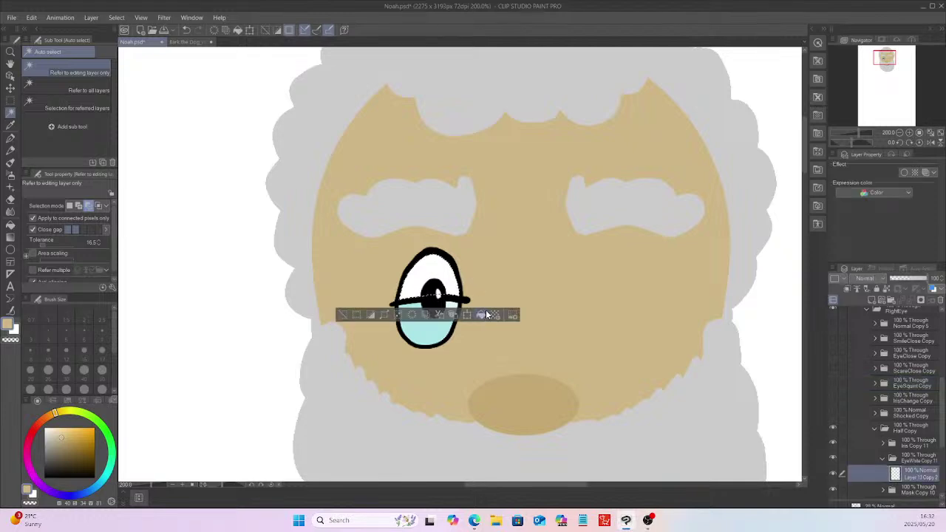
key(ctrl+d)
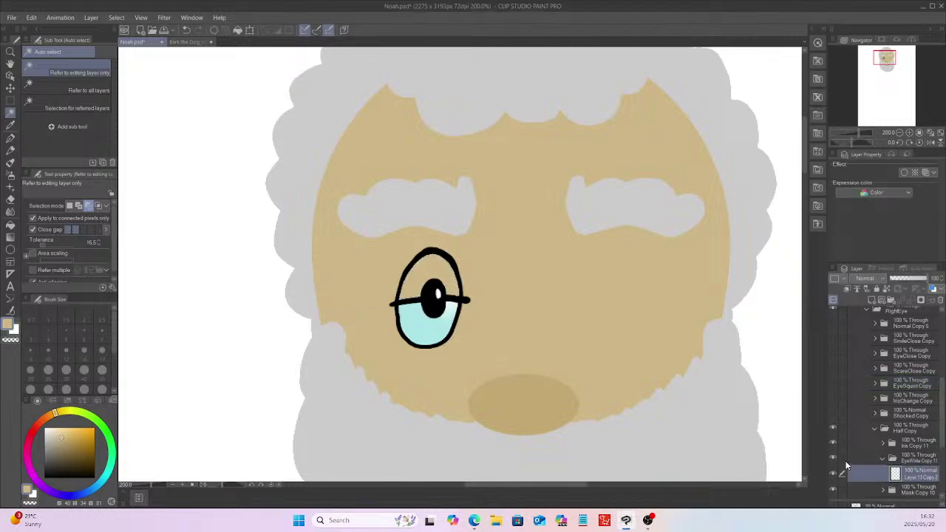
Step: Check the Half Copy eye with its EyeWhite folder switched off and on, then collapse and hide Half Copy
click(882, 460)
click(832, 462)
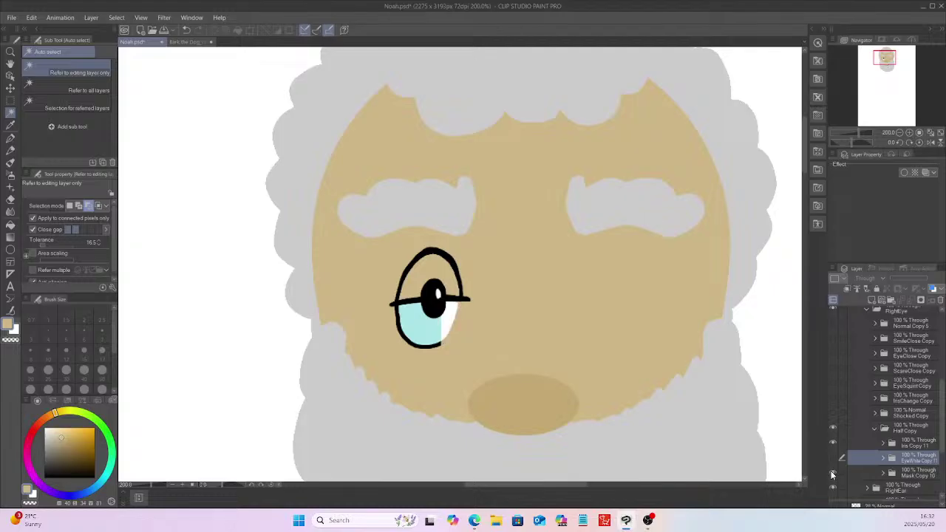
click(833, 459)
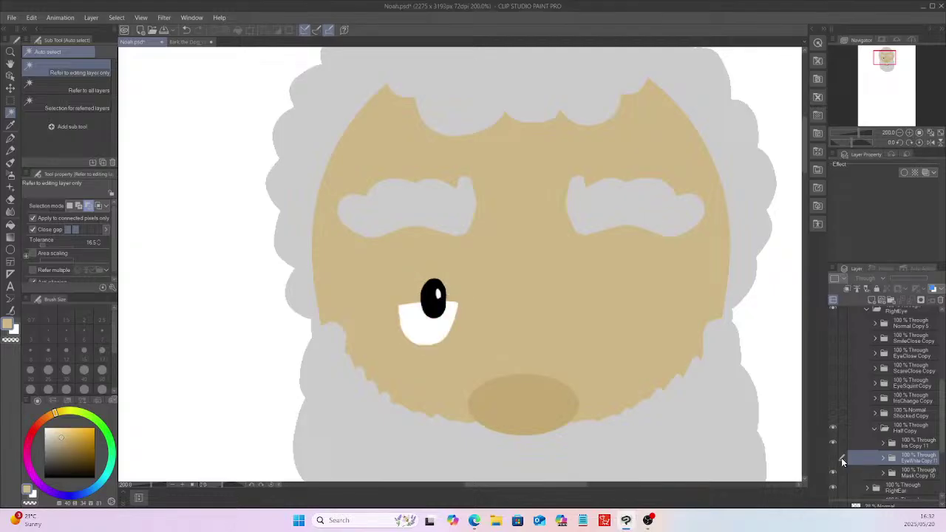
click(891, 433)
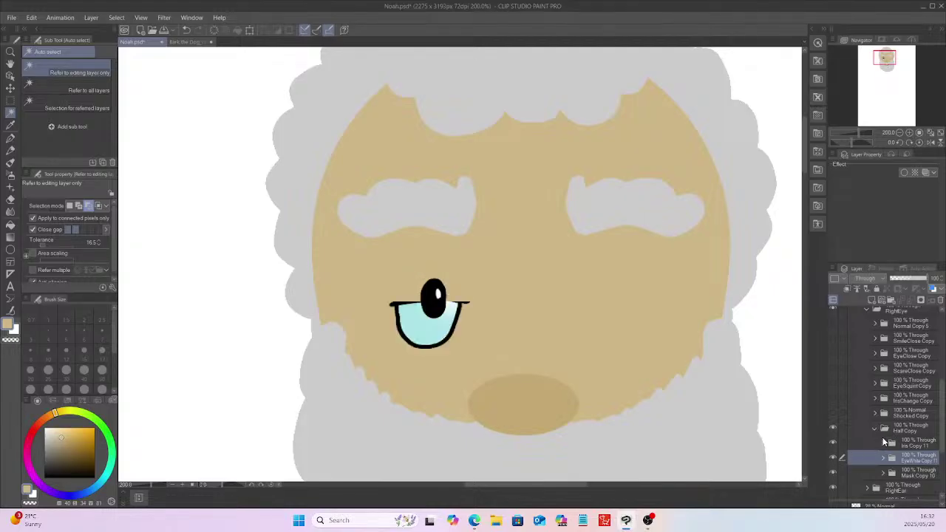
click(887, 425)
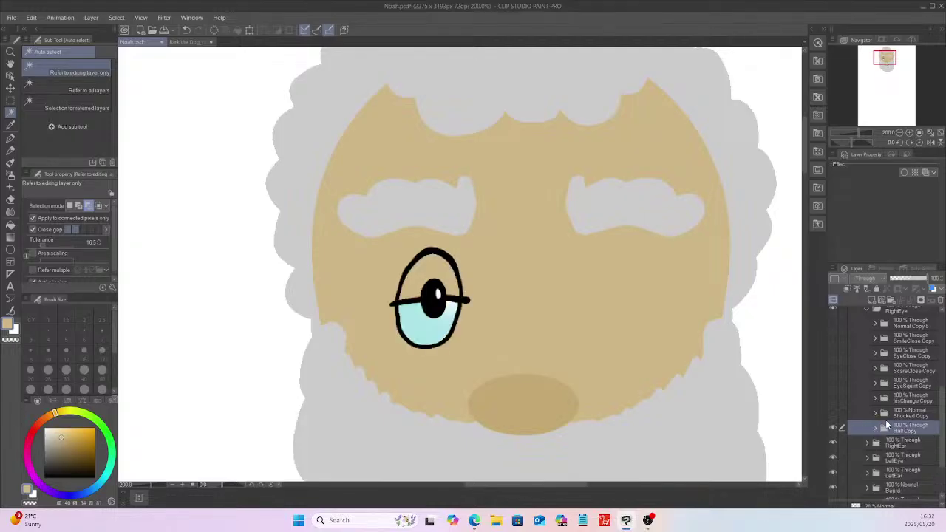
click(833, 428)
Step: Show Normal Copy 5 and copy all the RightEye variation folders from Normal Copy 5 through Half Copy
scroll(941, 406, up, 1)
scroll(941, 406, up, 2)
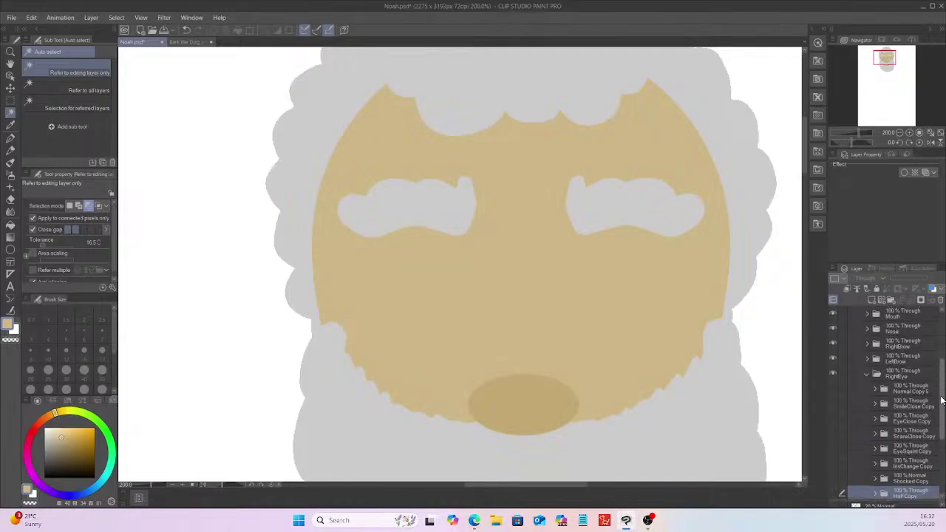
click(833, 388)
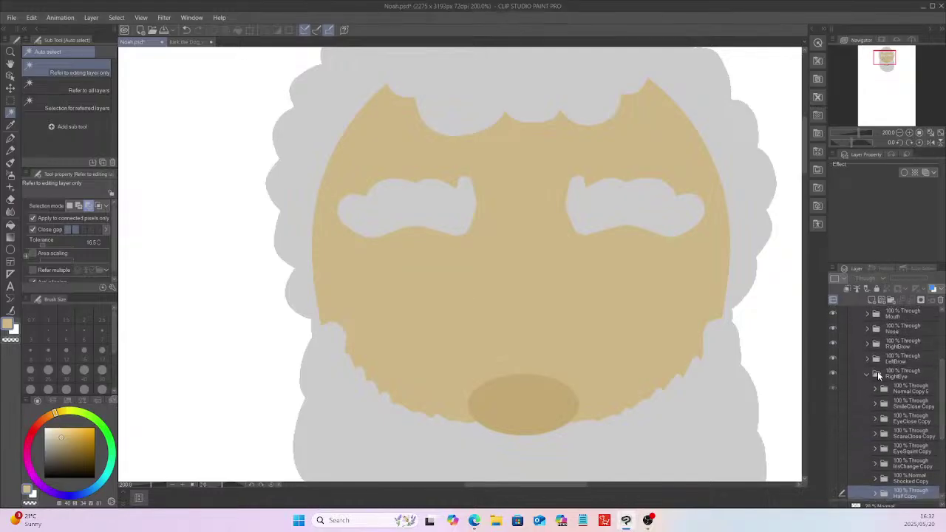
click(911, 390)
scroll(912, 391, down, 4)
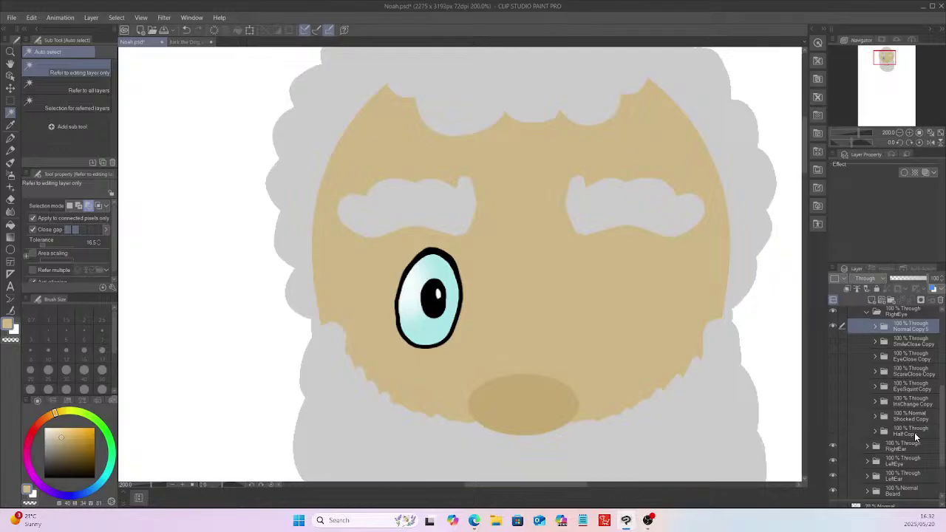
shift+click(920, 430)
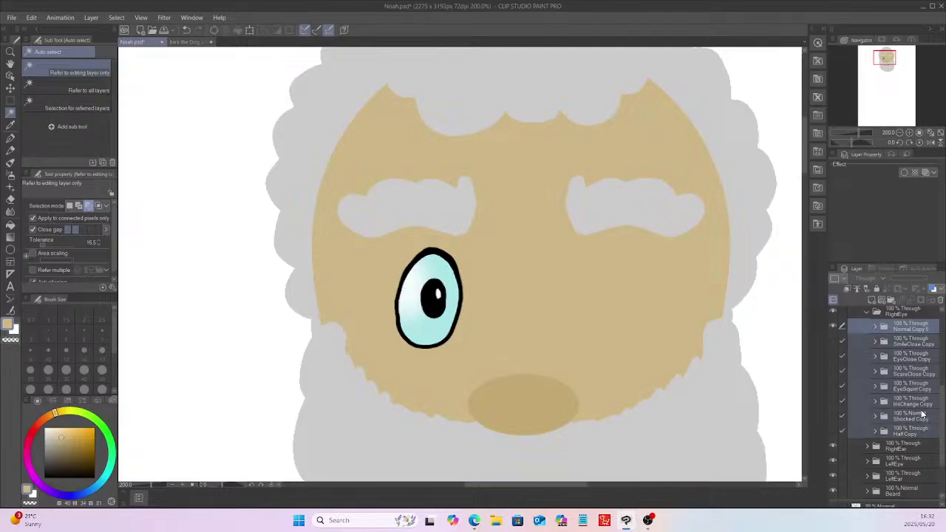
click(31, 17)
click(54, 55)
Step: Collapse RightEye and delete the old variation folders from Normal through IrisChange inside the LeftEye folder
scroll(868, 373, up, 4)
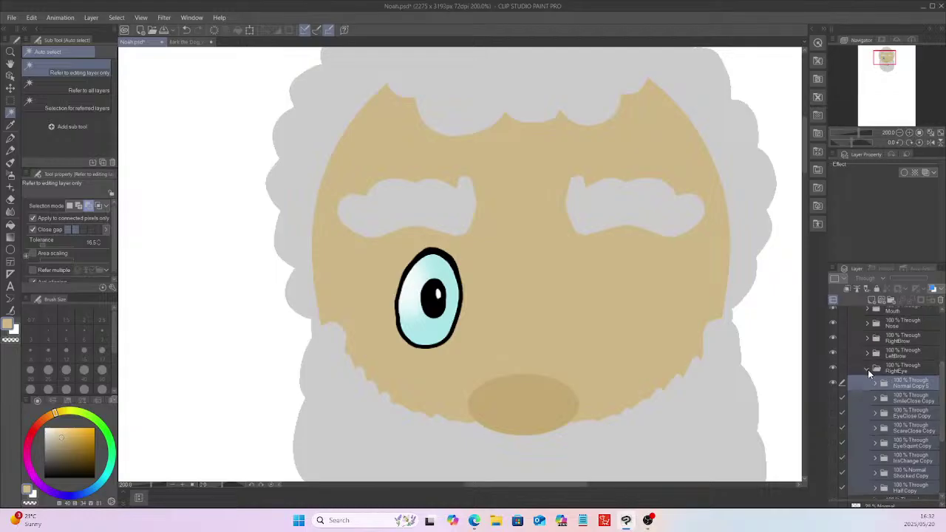
click(869, 372)
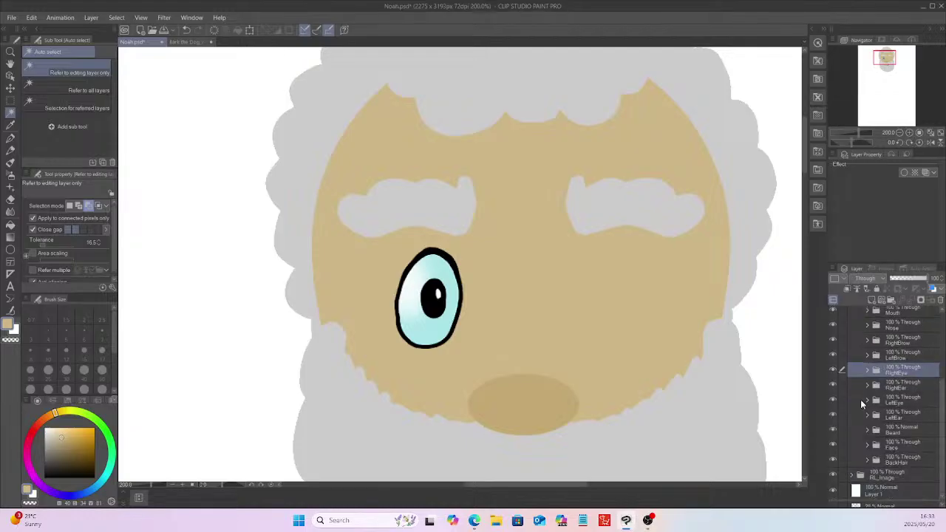
click(867, 400)
click(905, 416)
scroll(910, 443, down, 1)
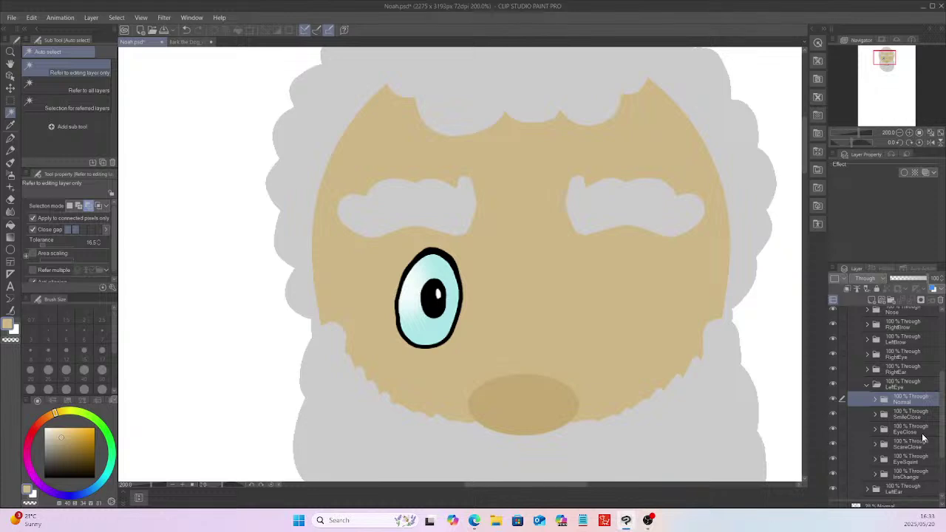
shift+click(915, 477)
click(942, 301)
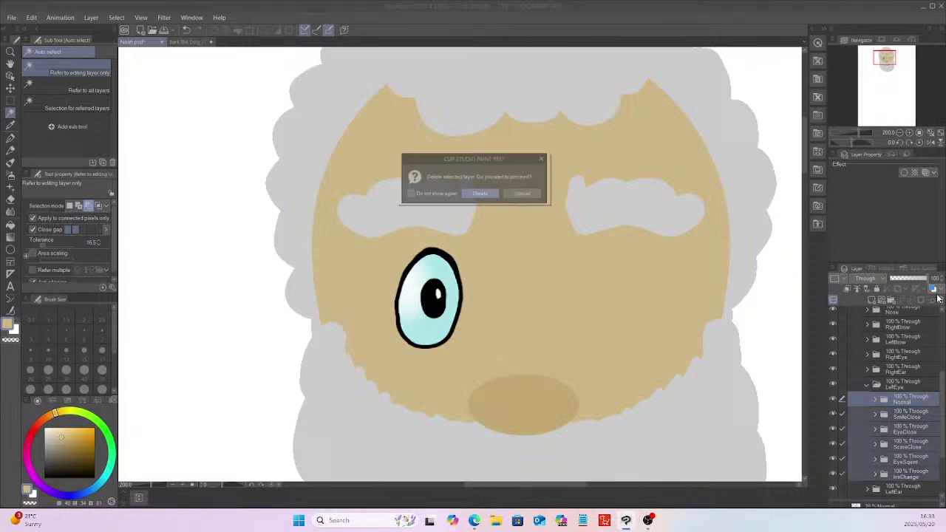
click(478, 191)
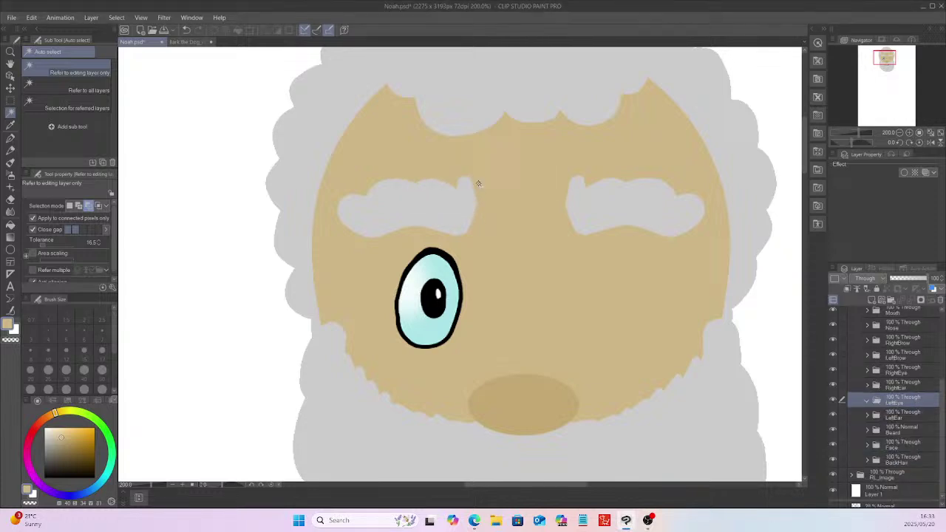
Step: Paste the copied eye variation folders into the LeftEye folder and flip the whole folder horizontally
click(31, 17)
click(59, 84)
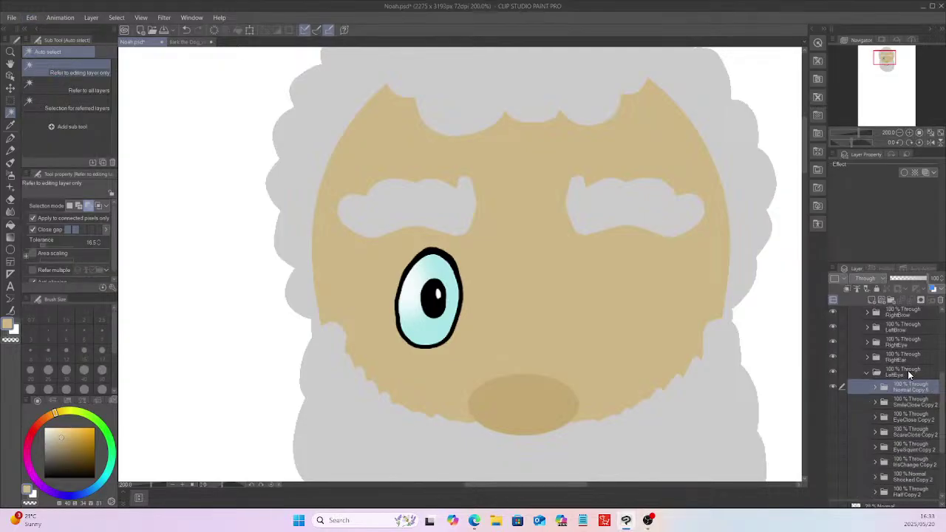
click(32, 17)
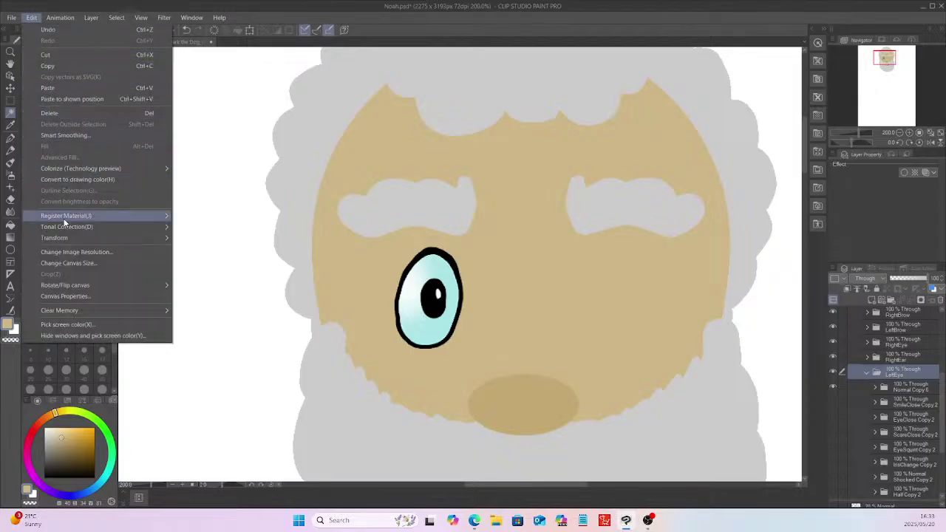
mouse_move(75, 238)
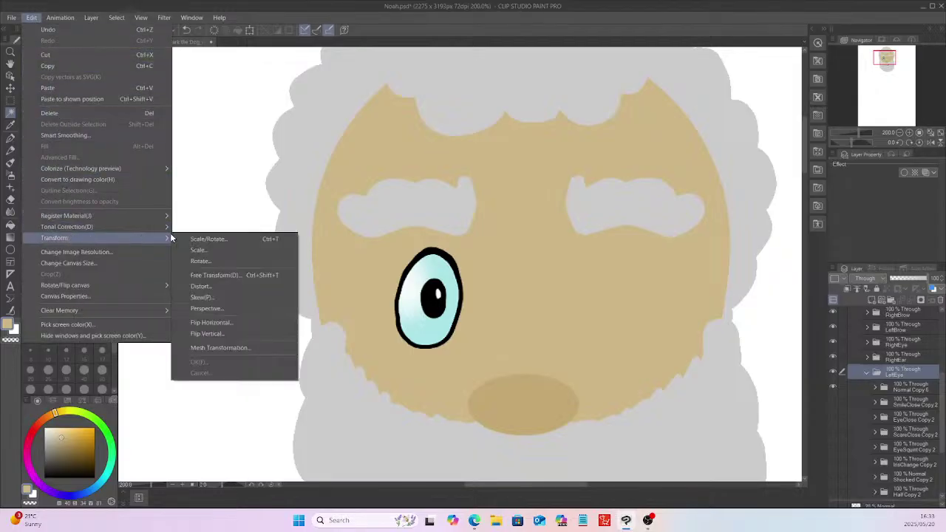
click(216, 322)
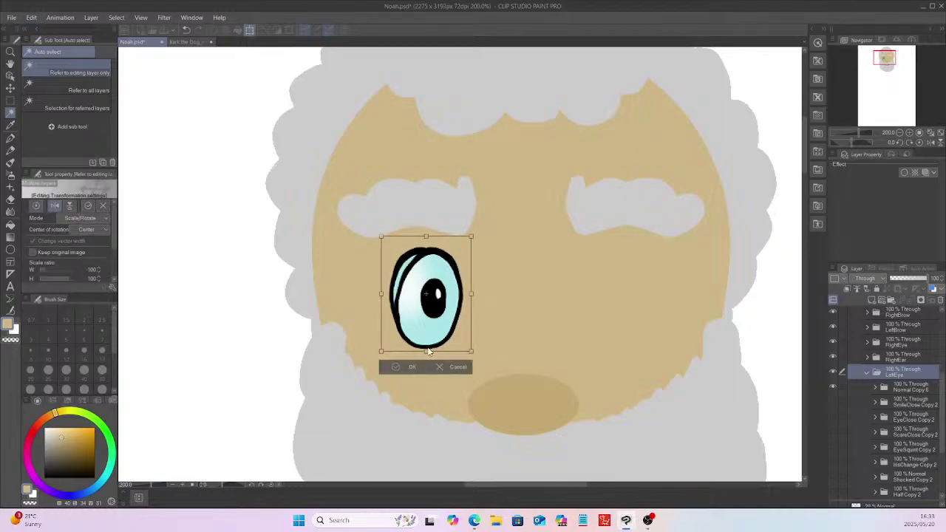
key(Return)
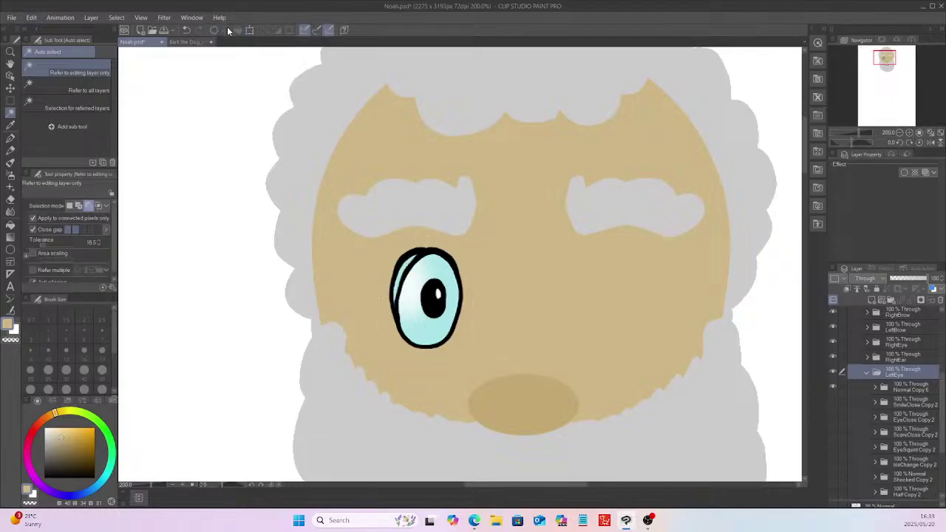
Step: Move the LeftEye folder across to the empty side of the face, collapse it, and shift both eye folders slightly right to centre them above the nose
key(ctrl+minus)
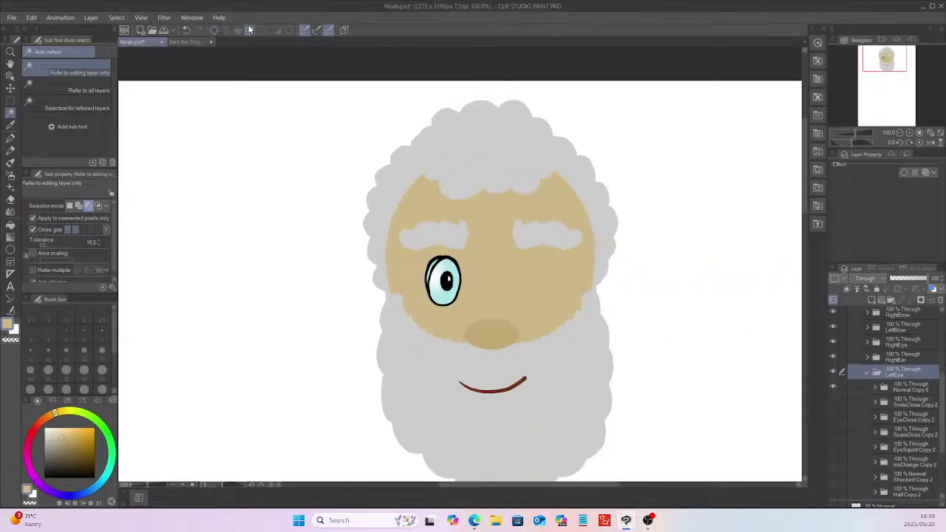
click(11, 88)
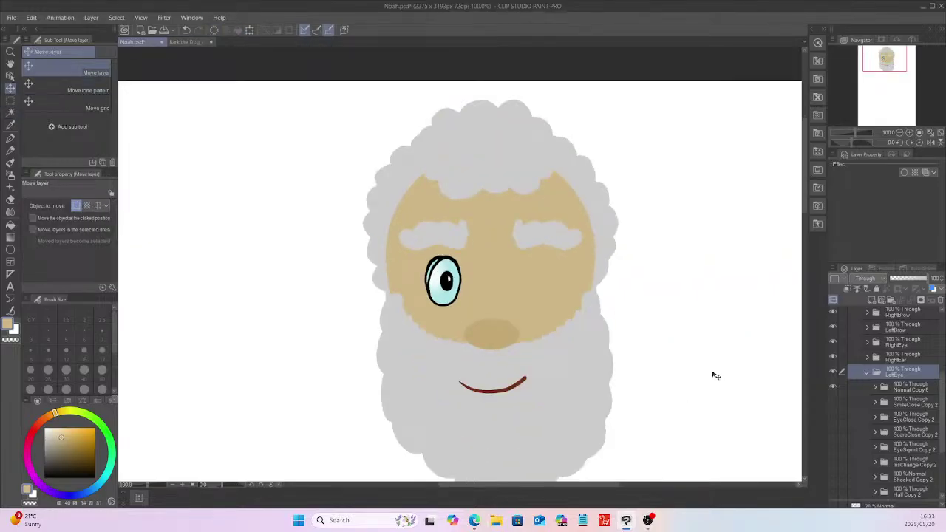
drag(712, 377, 789, 376)
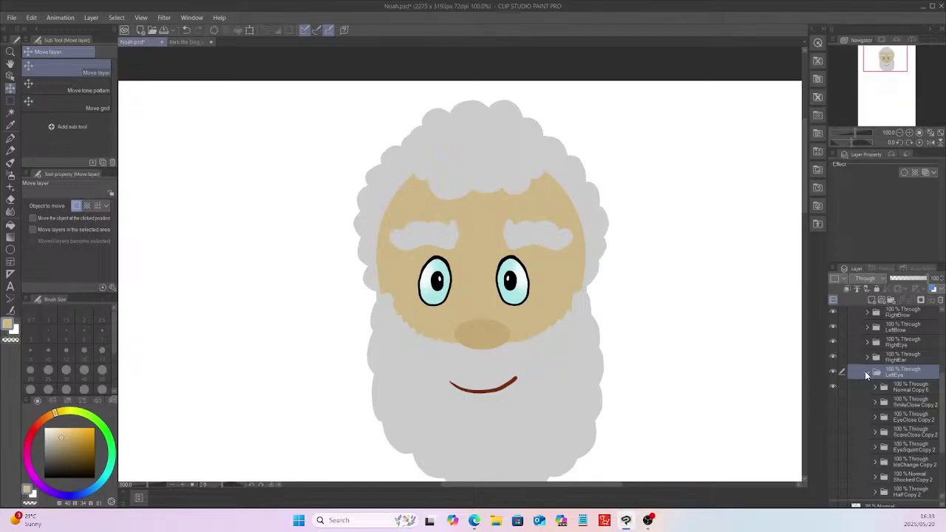
click(865, 372)
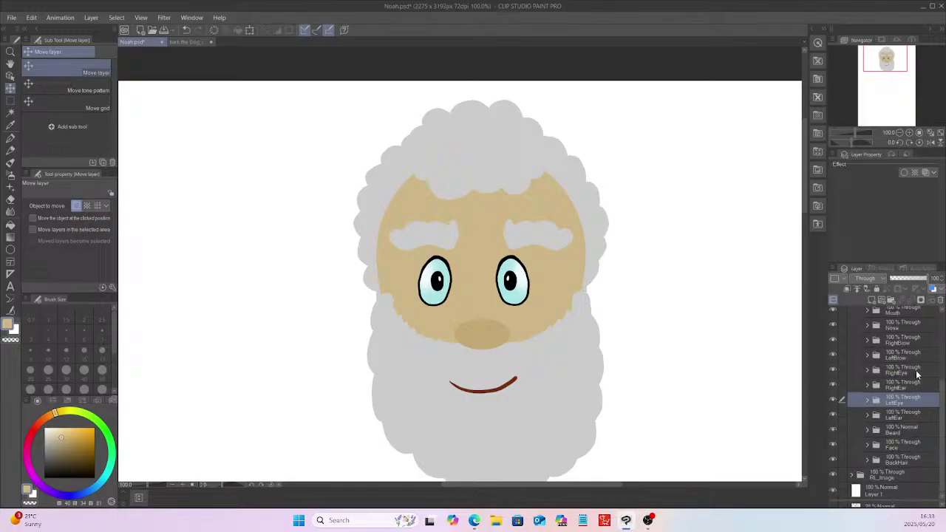
ctrl+click(918, 373)
drag(707, 386, 719, 387)
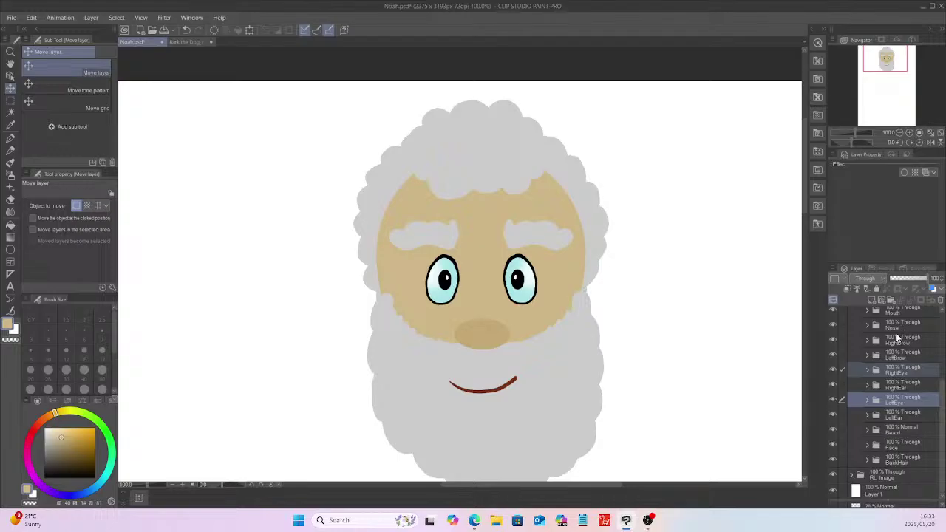
Step: Move the RightBrow and LeftBrow folders slightly inward so each eyebrow sits above its eye
click(868, 341)
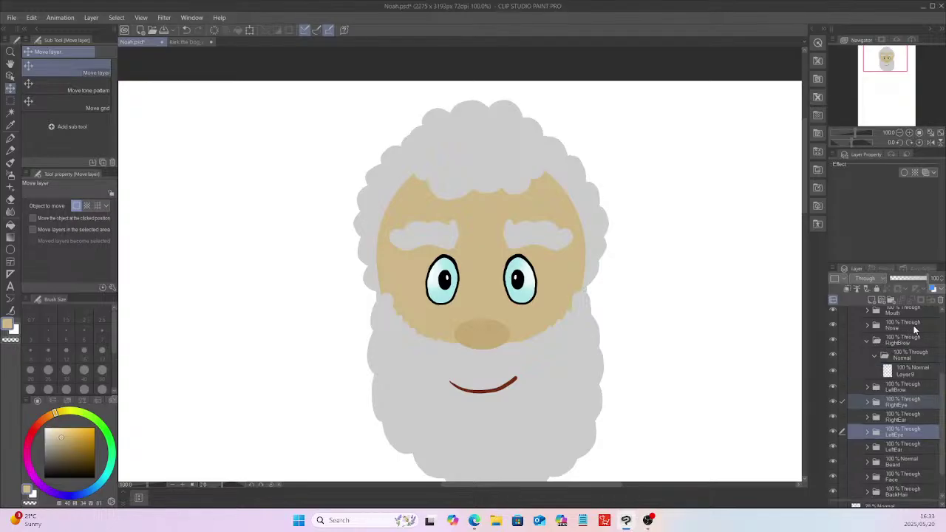
click(913, 337)
drag(655, 348, 665, 348)
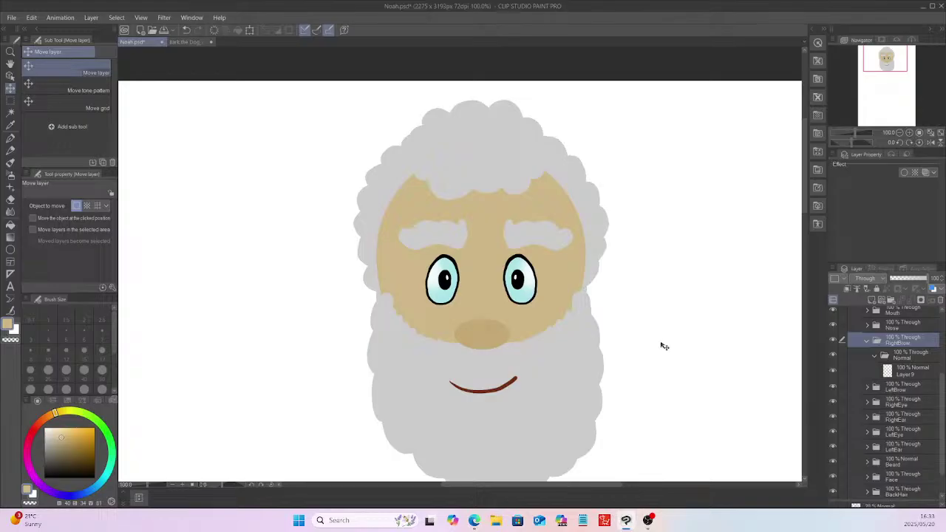
click(867, 340)
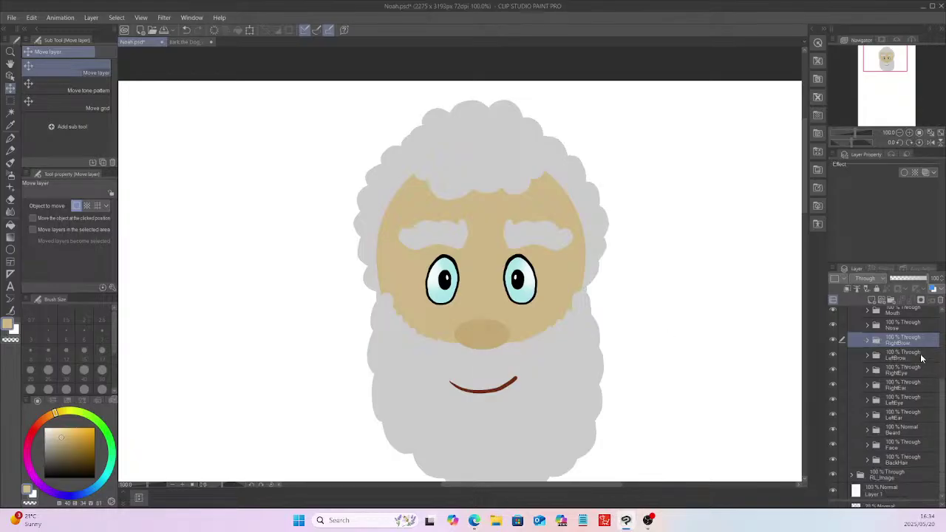
click(911, 356)
drag(683, 373, 674, 373)
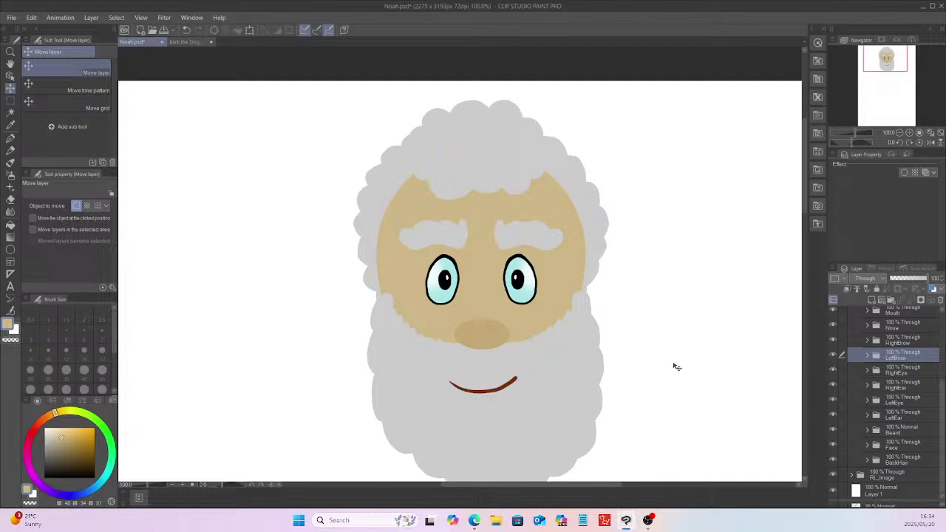
Step: Resize the beard on Layer 7 in the Beard folder to be slightly narrower and longer, and collapse the folder
scroll(805, 196, down, 1)
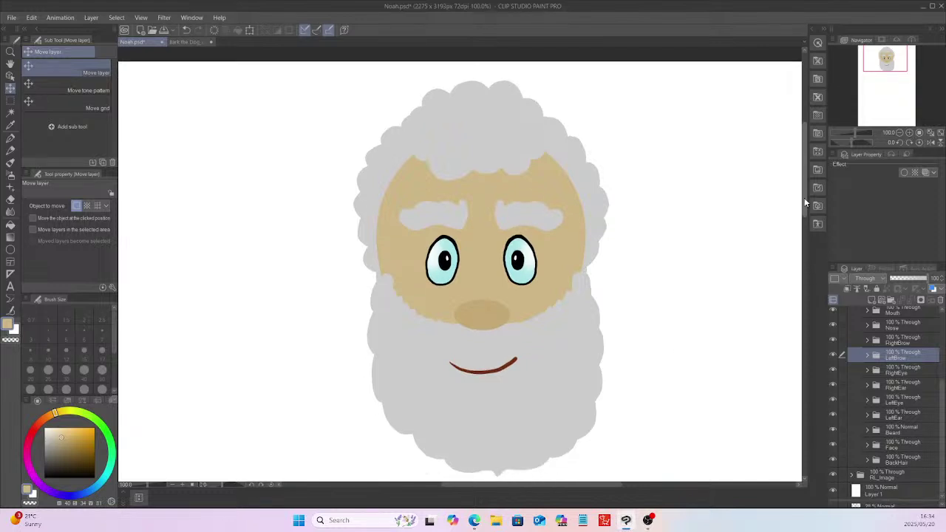
key(ctrl+minus)
key(ctrl+minus)
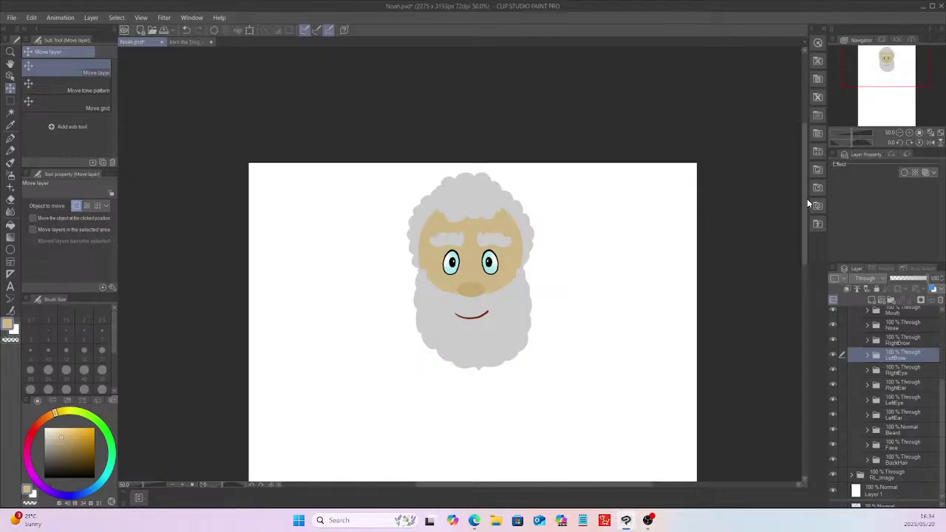
click(868, 430)
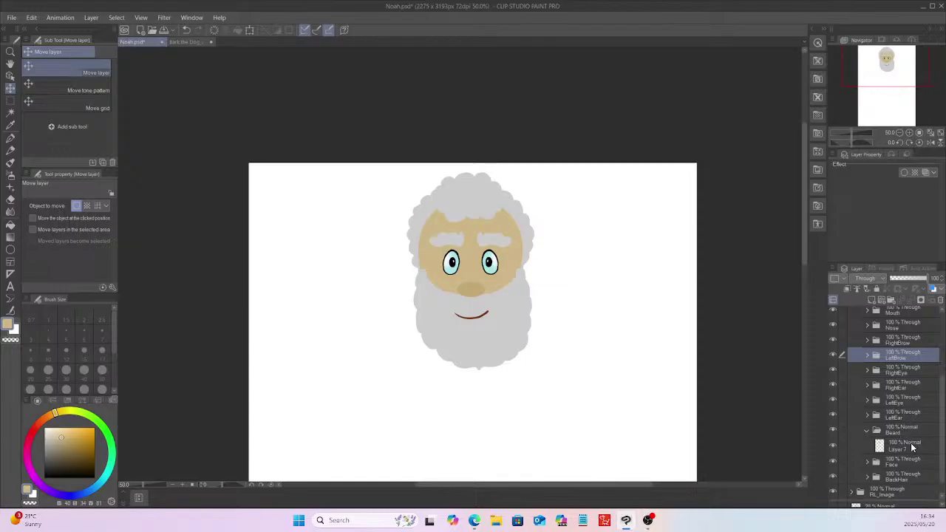
click(905, 445)
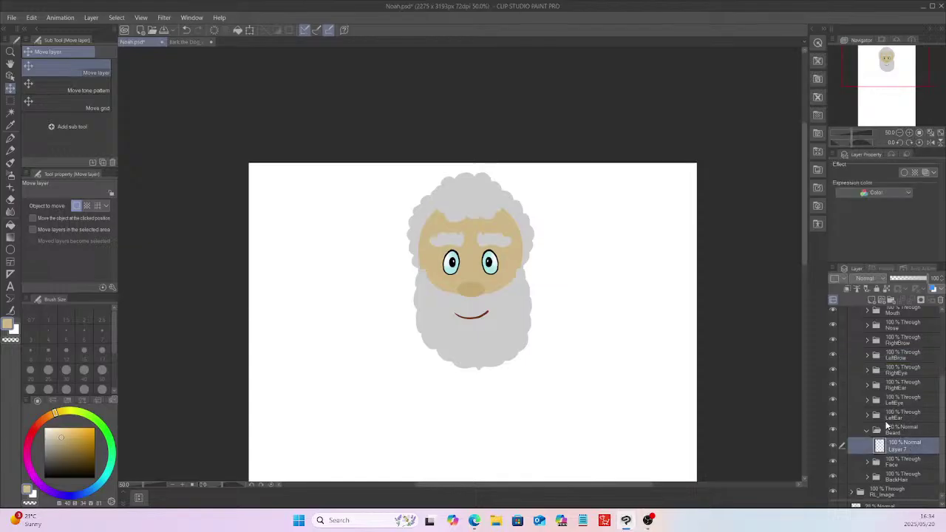
click(250, 30)
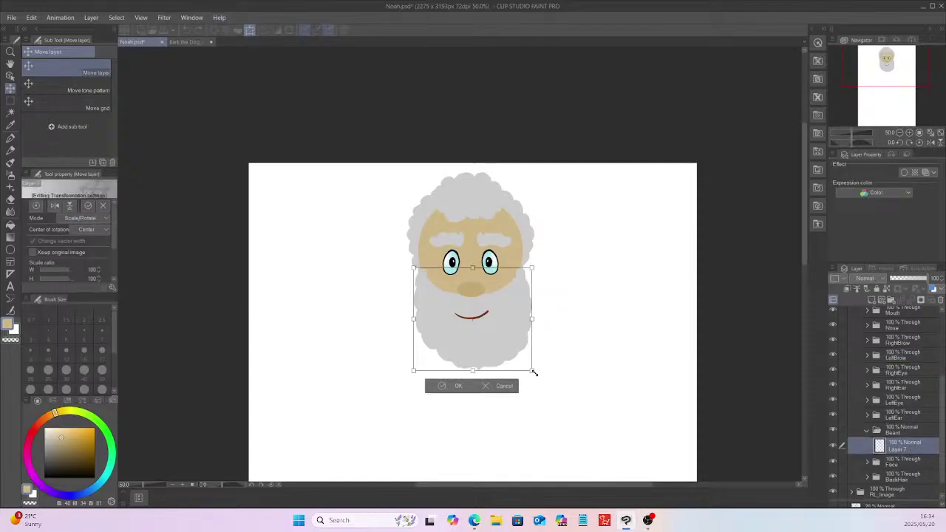
drag(532, 372, 529, 373)
click(459, 388)
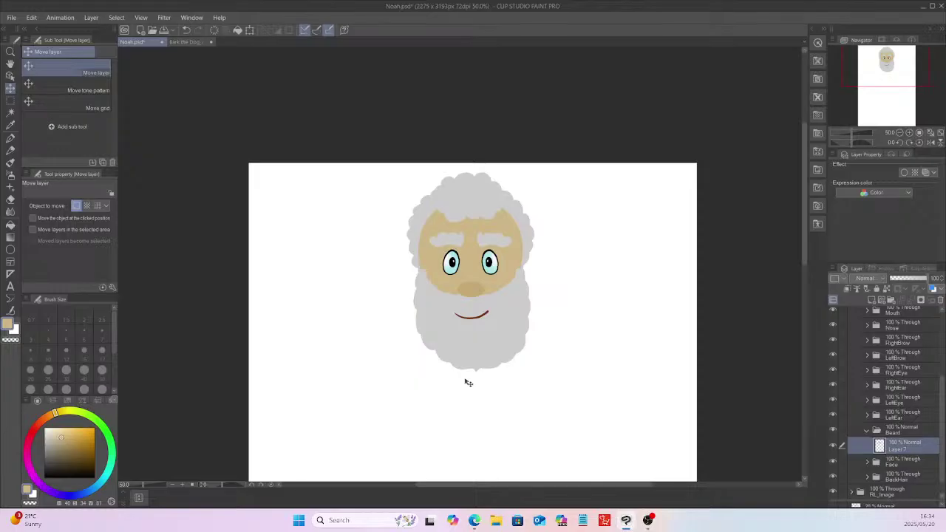
click(867, 430)
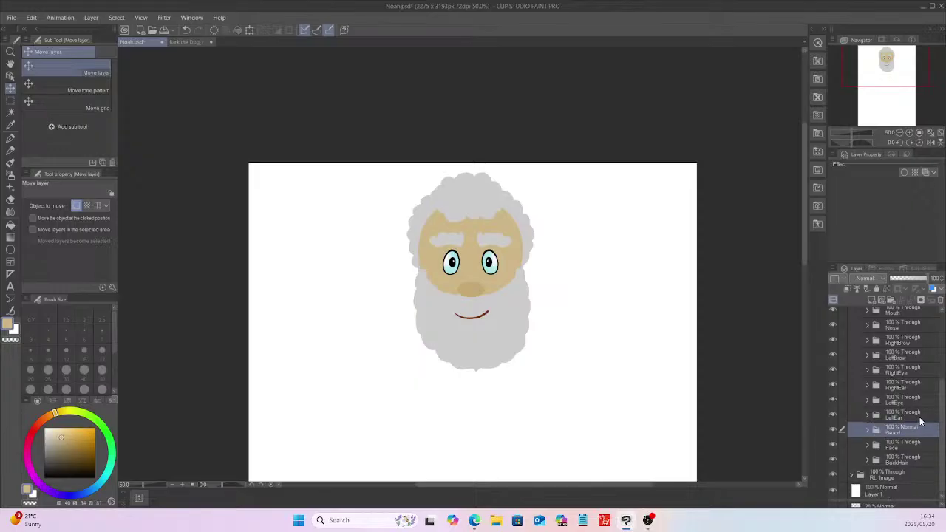
Step: Create a folder named BeardMask directly above the Face folder and add a new raster layer inside it
click(894, 445)
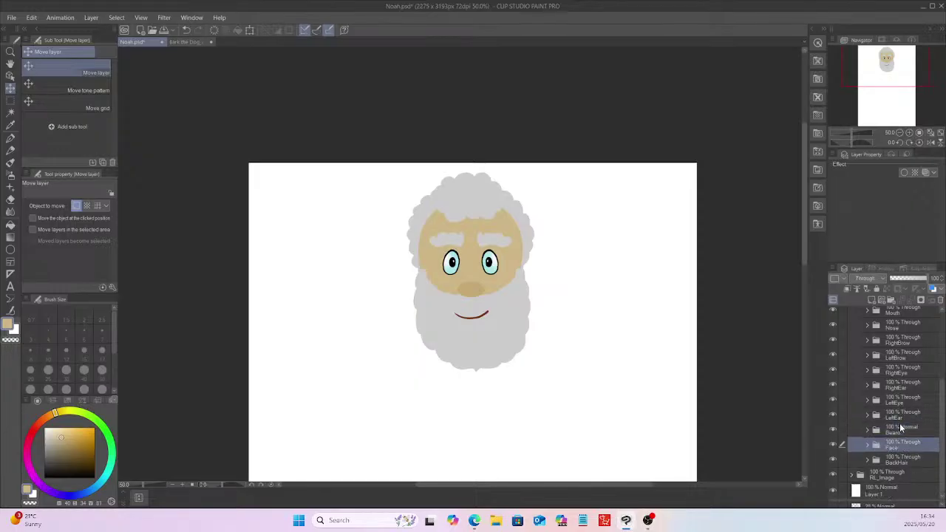
click(891, 301)
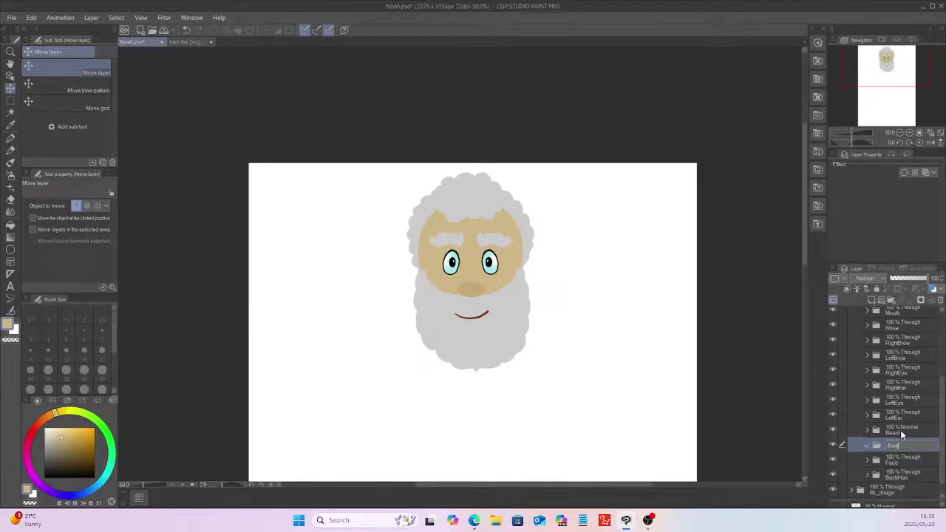
text(ask)
key(Return)
click(871, 298)
Step: Sample the beard's grey and draw a closed G-pen loop following the face's right edge and extending well outside the head
click(10, 141)
click(10, 125)
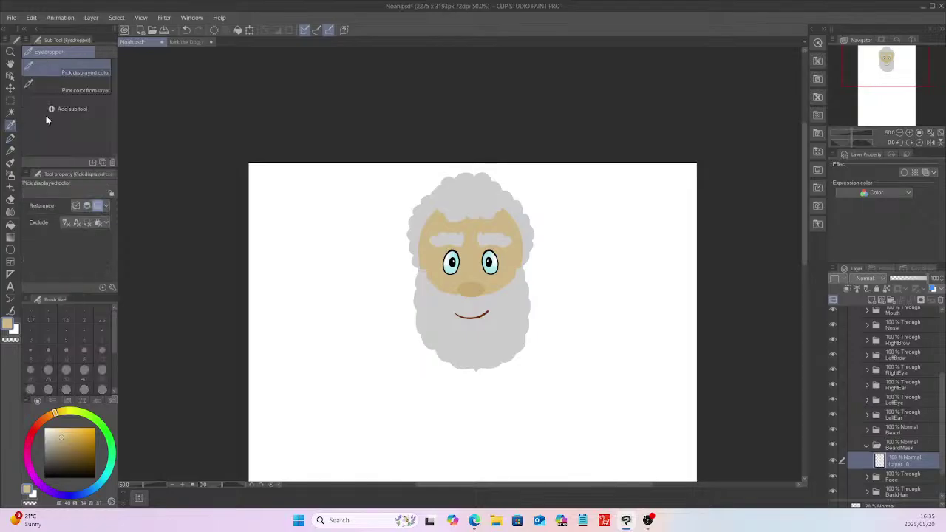
click(454, 332)
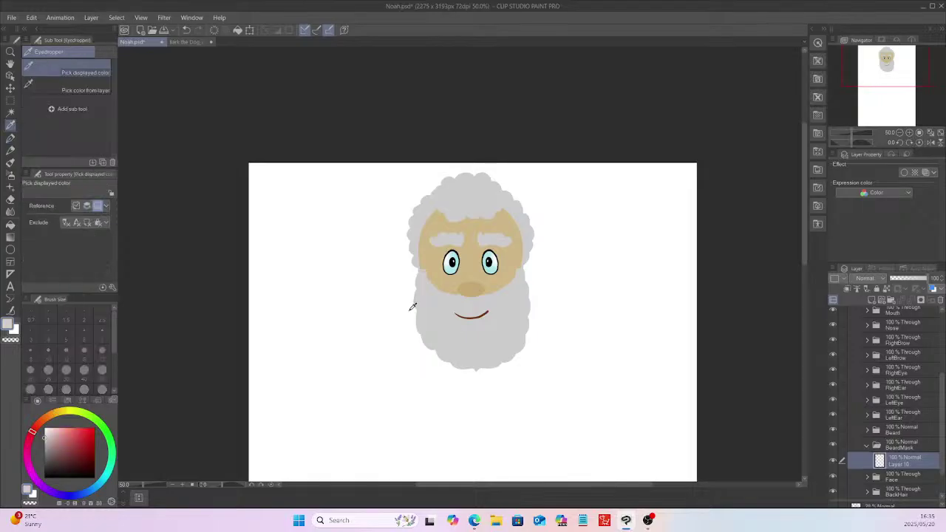
click(11, 140)
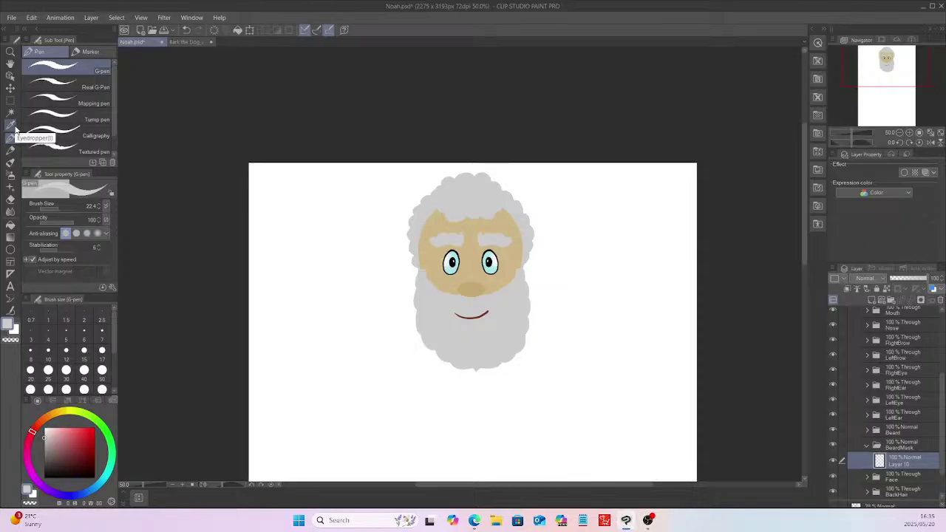
key(ctrl+plus)
key(ctrl+plus)
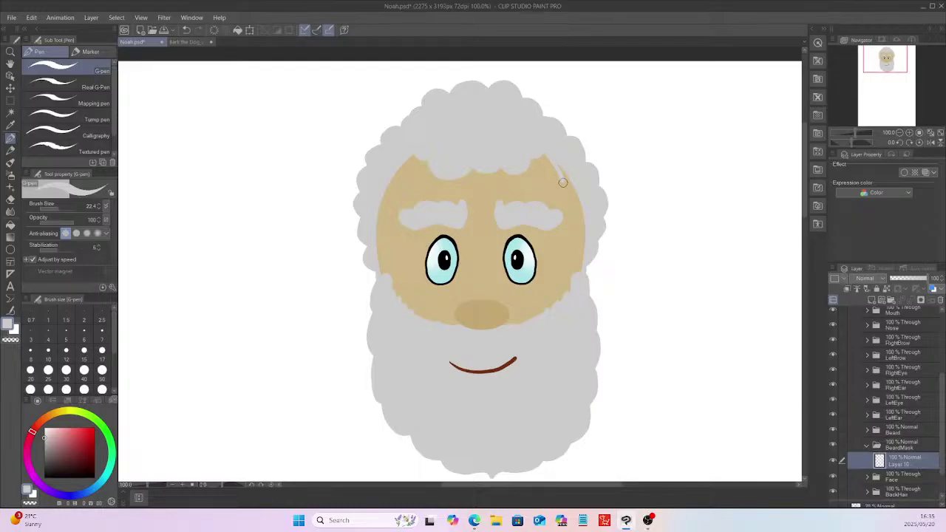
drag(563, 183, 570, 233)
key(ctrl+z)
mouse_move(550, 156)
mouse_down()
mouse_move(579, 311)
mouse_move(617, 350)
mouse_move(654, 352)
mouse_move(695, 335)
mouse_move(734, 273)
mouse_move(747, 209)
mouse_move(742, 154)
mouse_move(706, 92)
mouse_move(668, 71)
mouse_move(631, 67)
mouse_move(562, 74)
mouse_move(530, 107)
mouse_up()
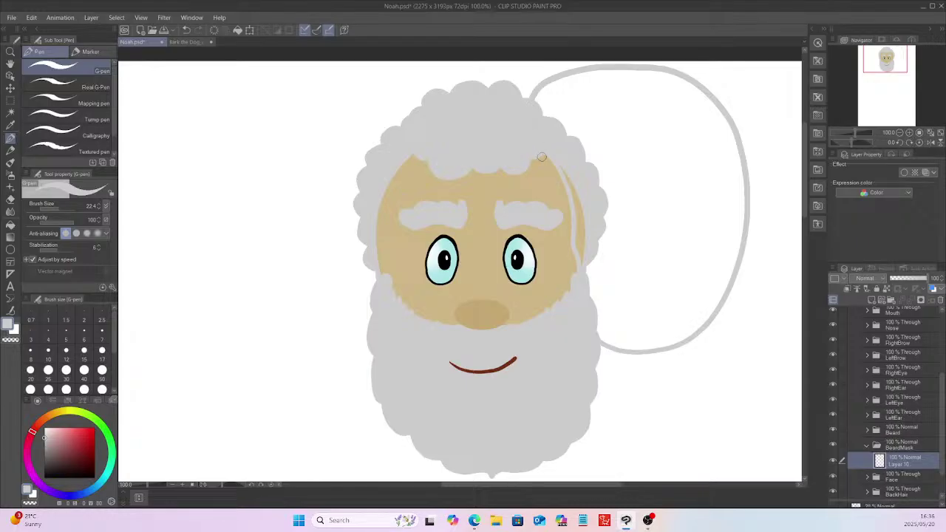
scroll(542, 156, down, 3)
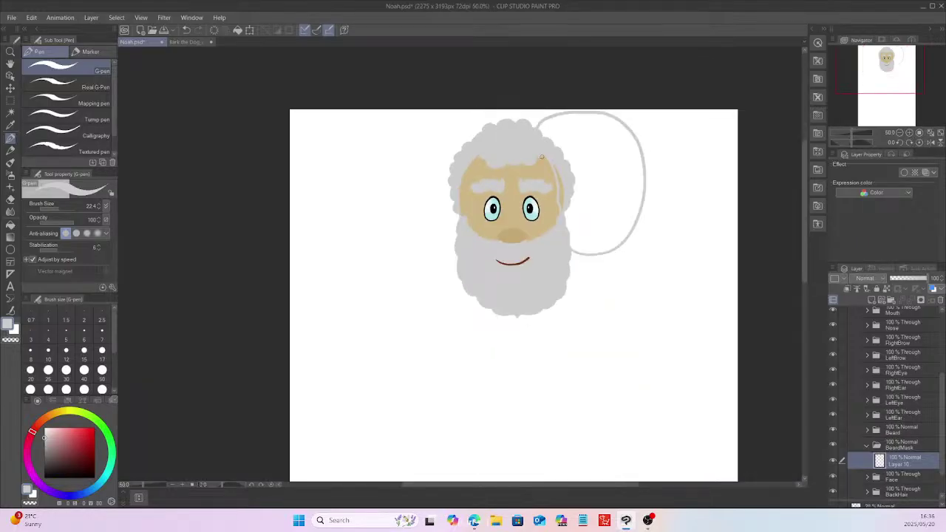
Step: Select the interior of the grey loop, expand the selection, fill it with the same grey, and deselect
click(11, 114)
click(621, 159)
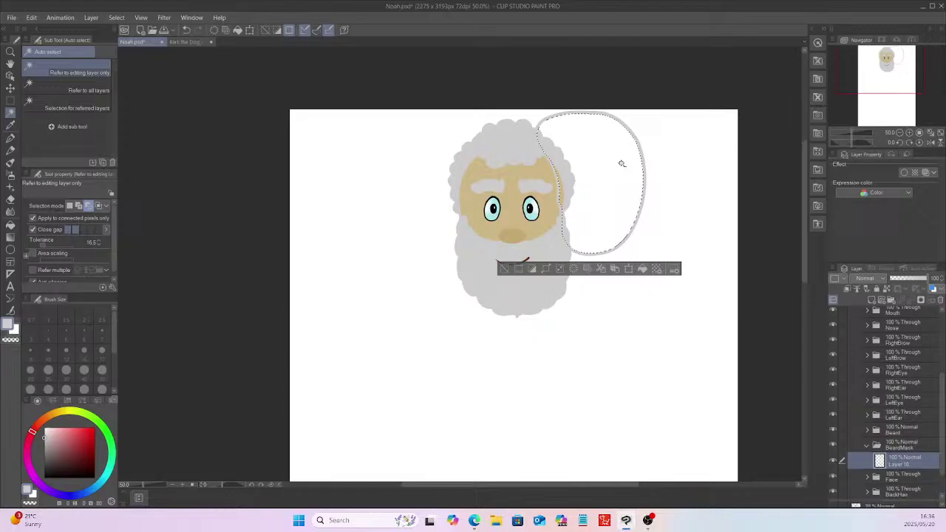
click(116, 19)
mouse_move(92, 17)
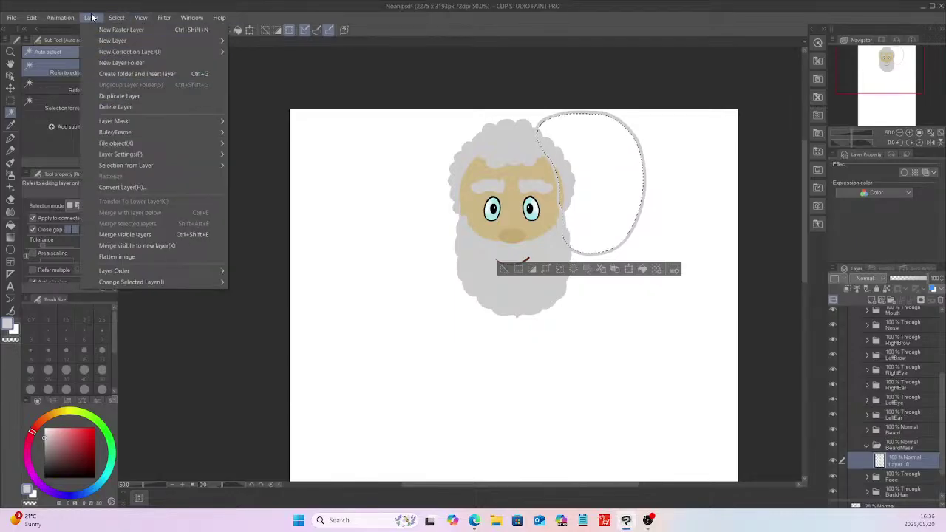
click(137, 73)
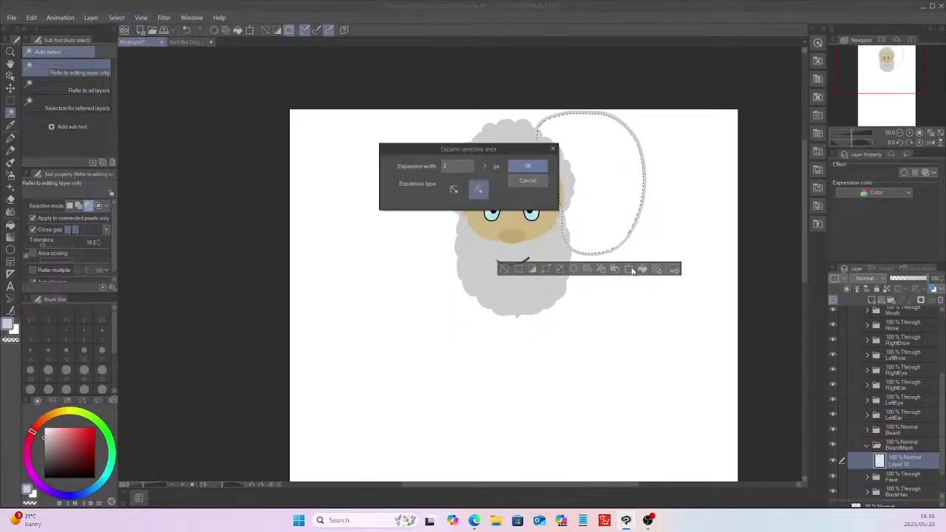
key(Return)
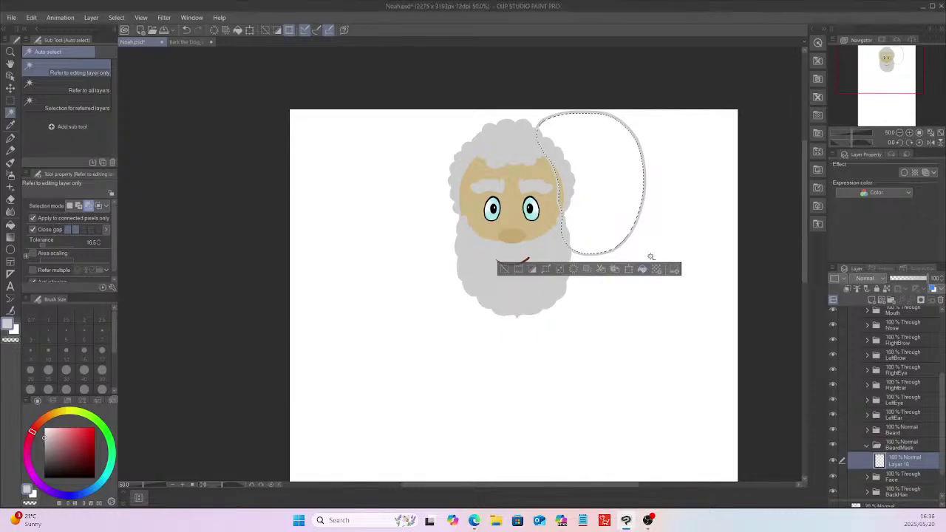
click(643, 269)
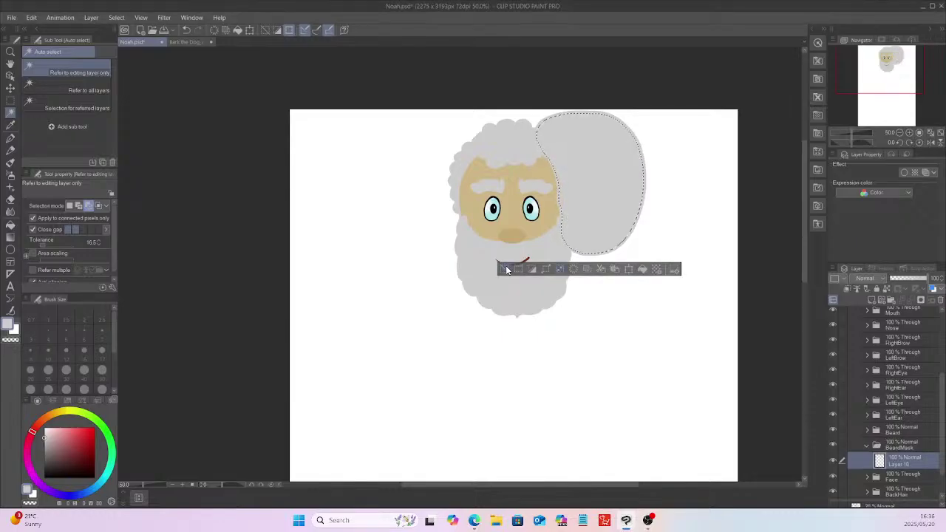
click(506, 269)
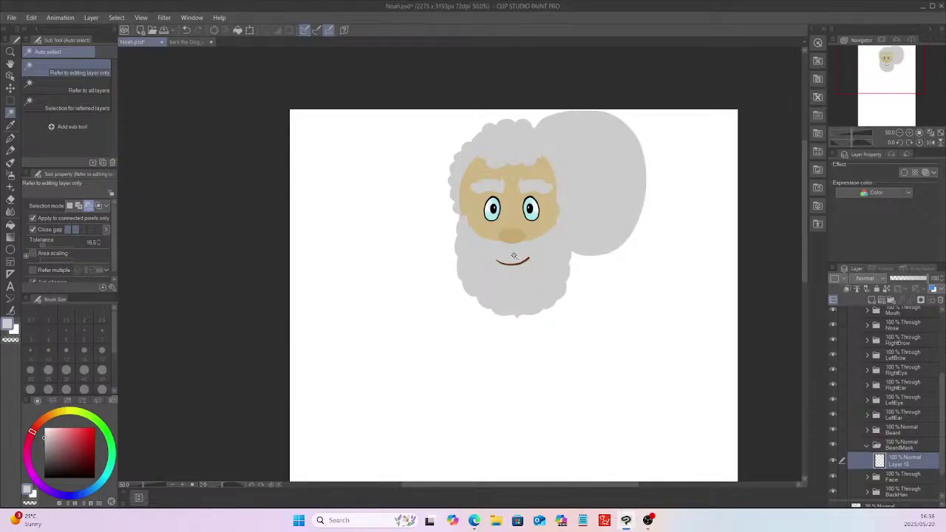
Step: Rename the BeardMask folder to BeardMask_L and create a folder named BeardMask_R directly above it
double_click(911, 447)
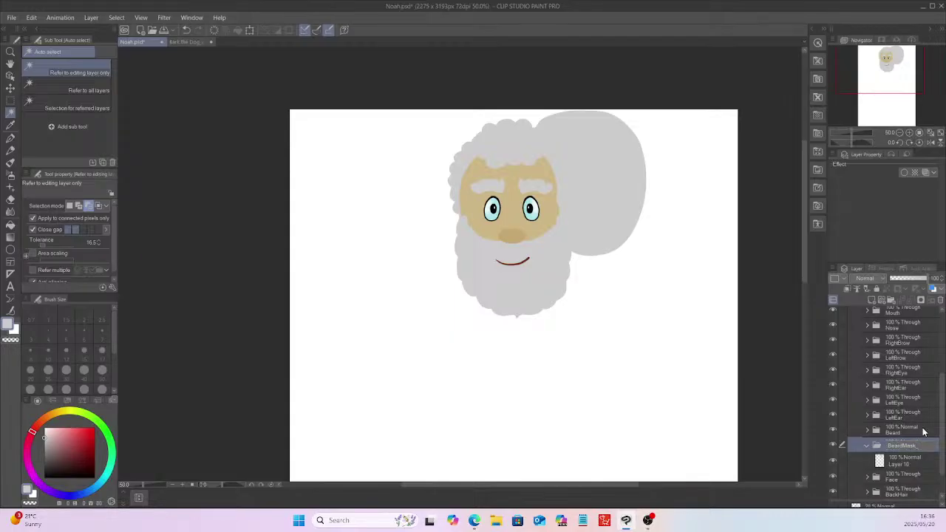
key(Return)
click(897, 302)
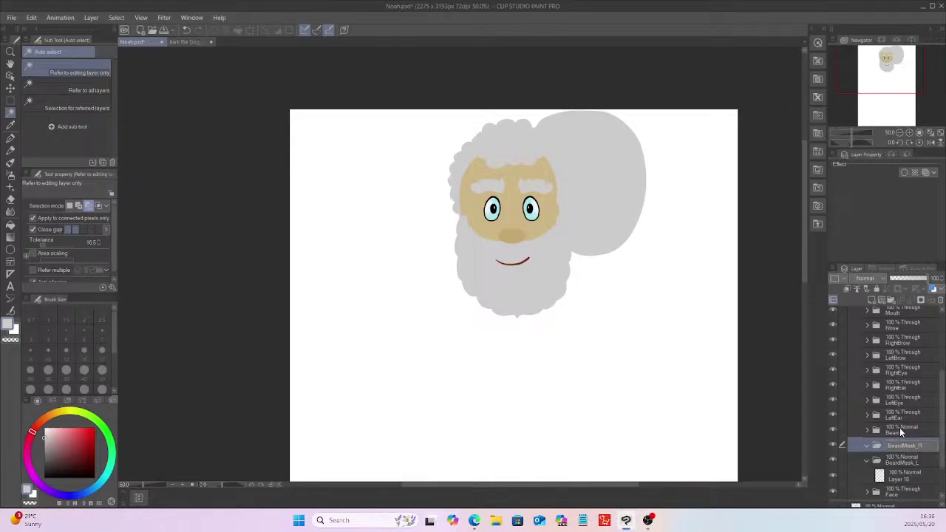
Step: Duplicate Layer 10 from BeardMask_L and place the copy inside the BeardMask_R folder
click(912, 478)
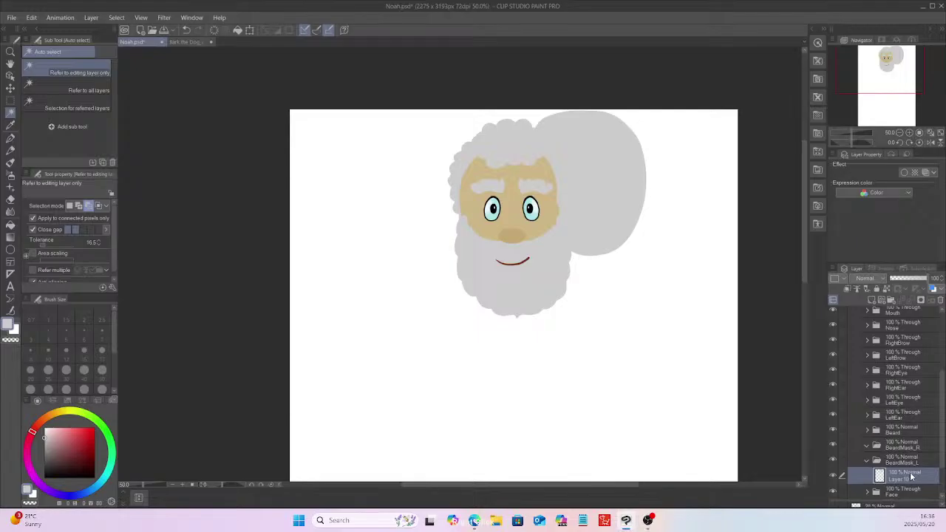
right_click(912, 478)
click(892, 316)
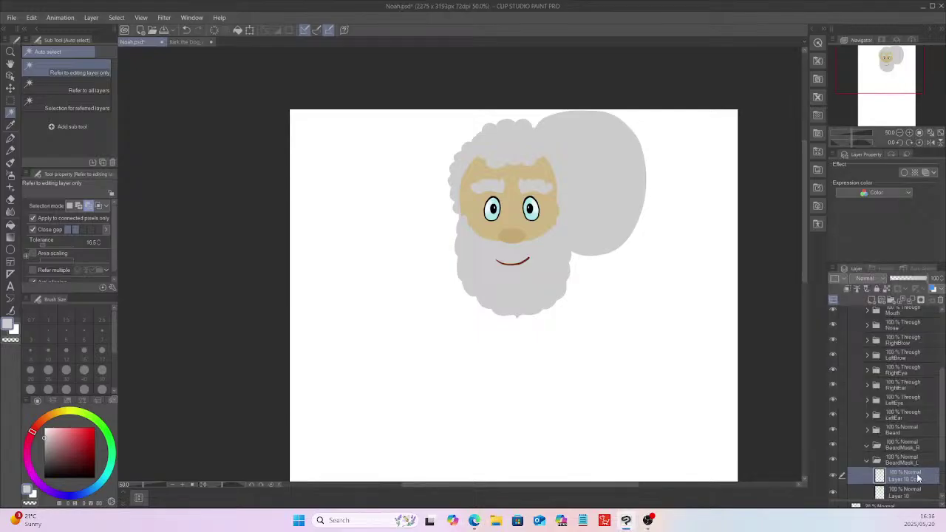
drag(917, 478, 911, 447)
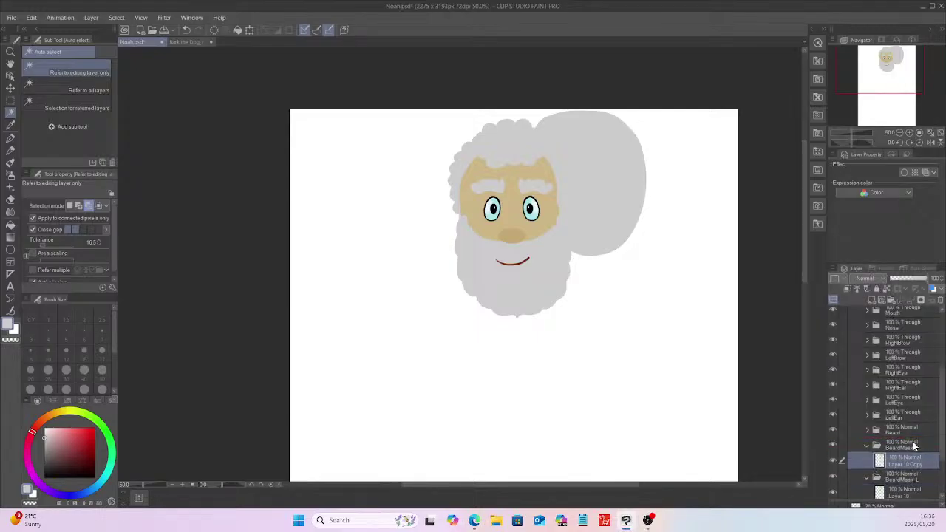
Step: Flip the copied mask shape horizontally and move it to the opposite side of the face, mirroring the original mask
click(31, 18)
mouse_move(136, 237)
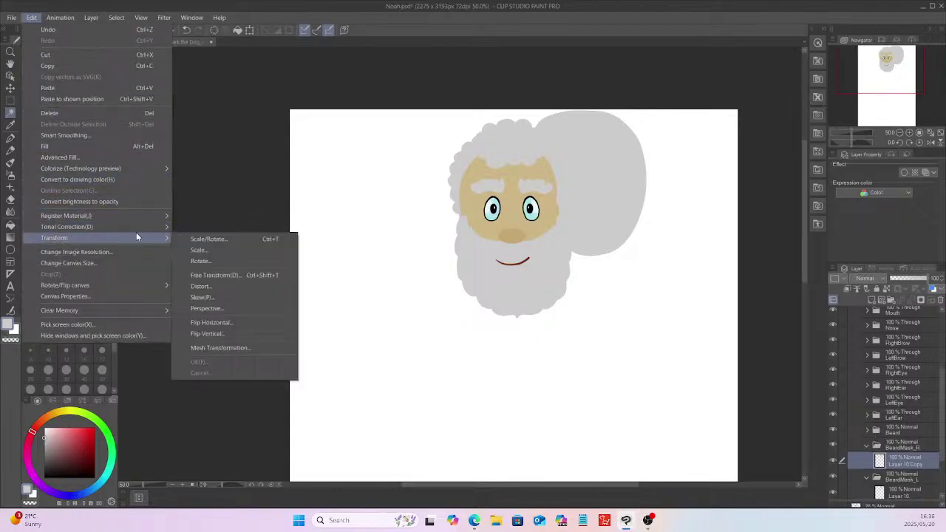
click(213, 323)
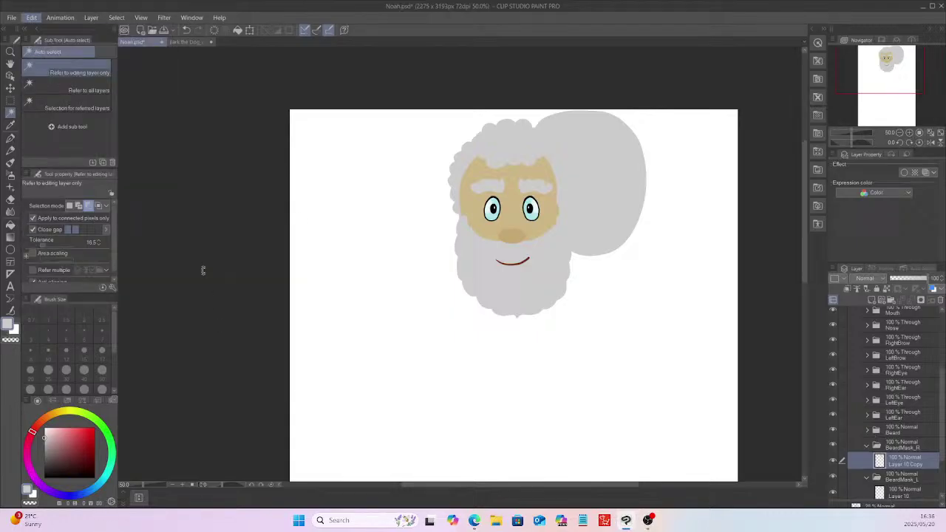
click(11, 88)
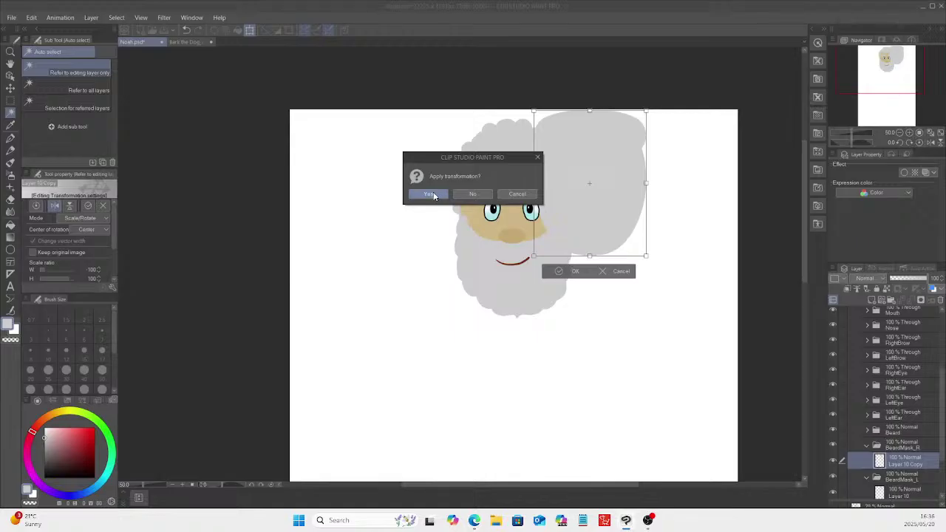
click(432, 194)
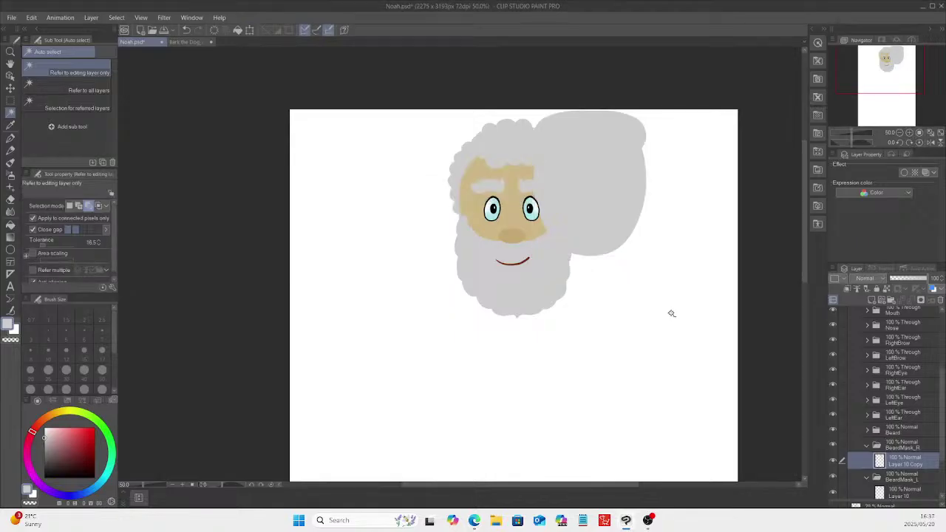
key(k)
drag(668, 385, 509, 378)
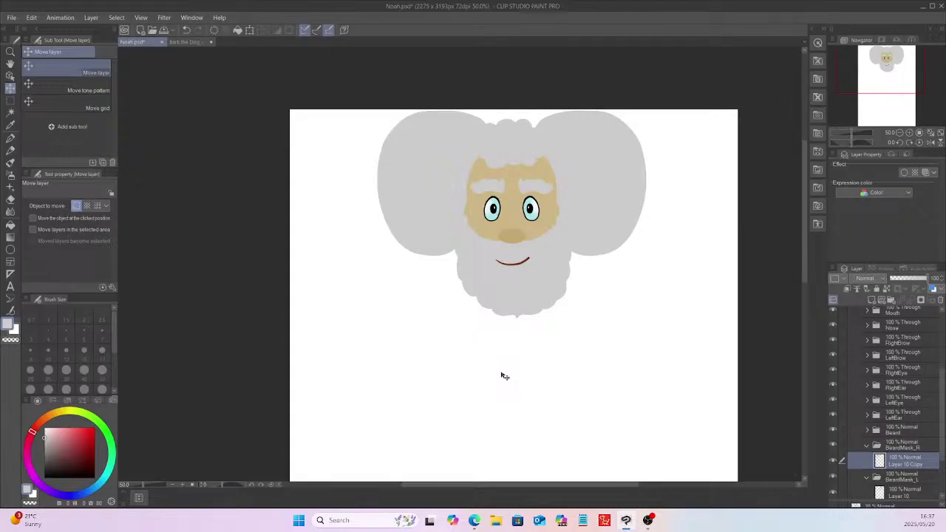
Step: Widen the beard on Layer 7 slightly on both sides, and collapse the Beard, BeardMask_R and BeardMask_L folders
click(867, 445)
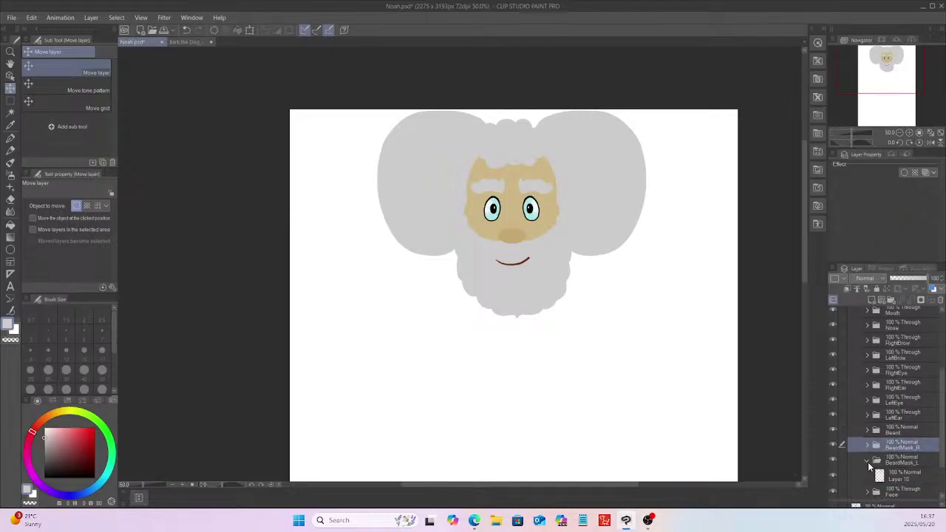
click(868, 462)
click(868, 430)
click(905, 442)
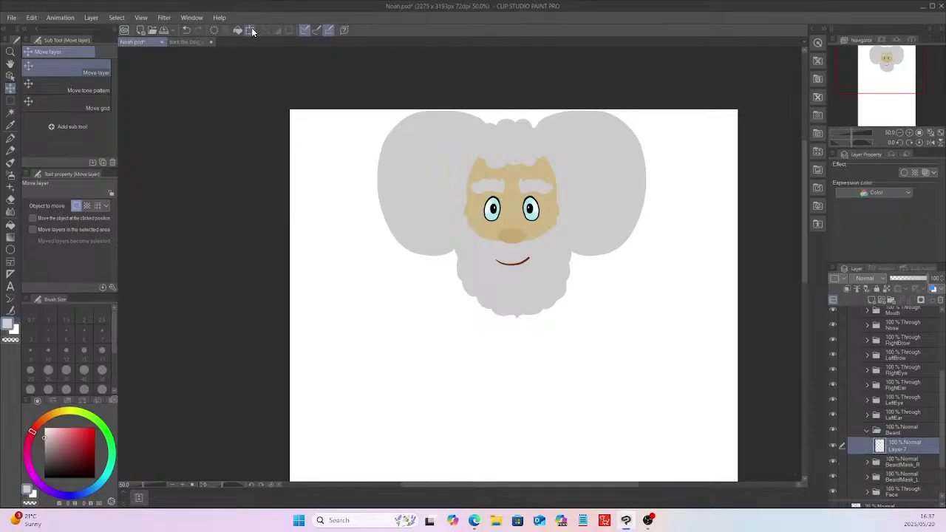
key(ctrl+t)
drag(572, 266, 575, 264)
drag(454, 266, 449, 266)
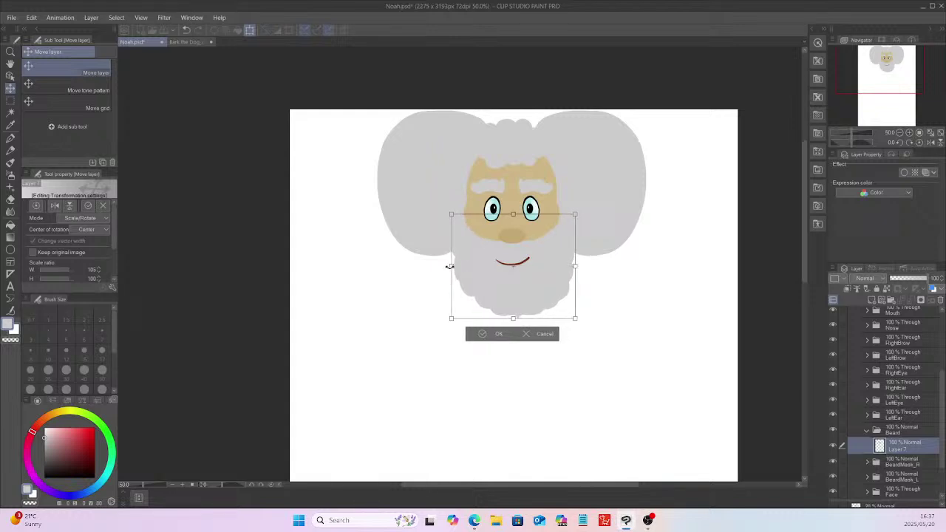
click(497, 333)
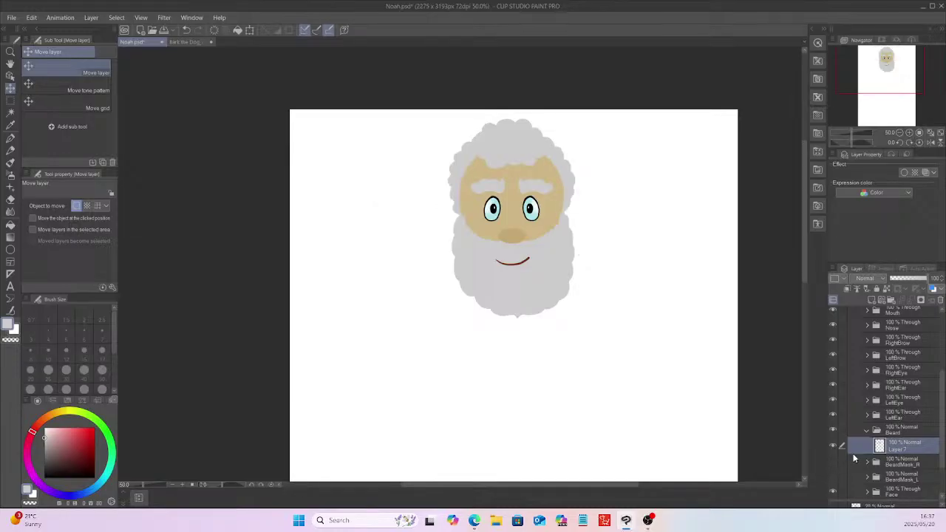
click(834, 462)
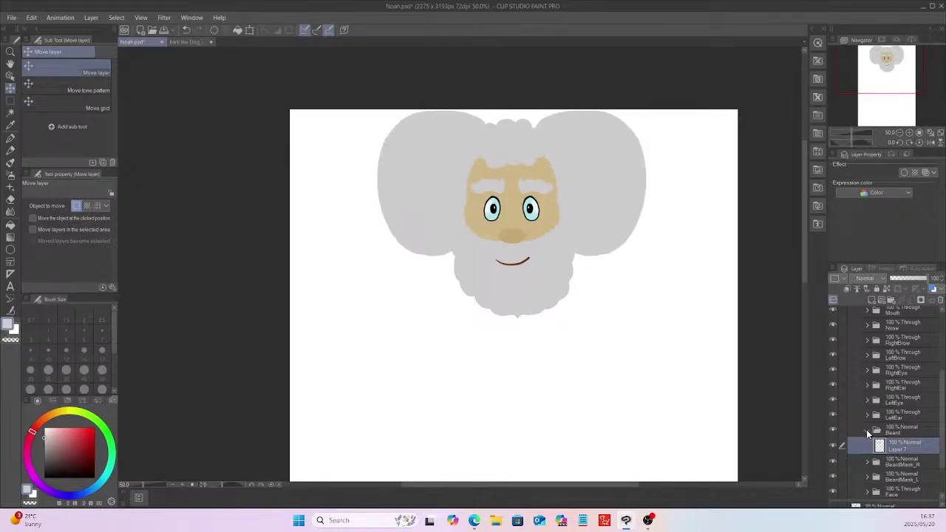
click(868, 431)
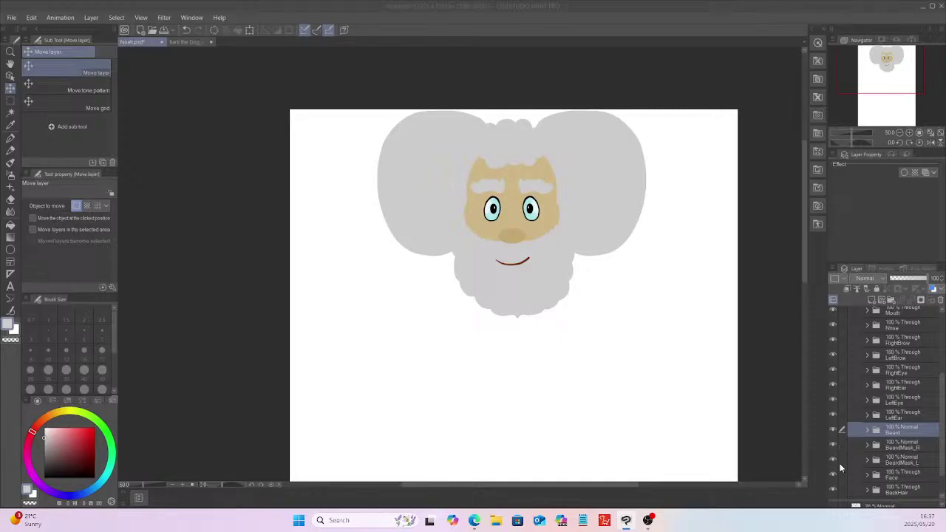
Step: Hide the BeardMask_R and BeardMask_L folders and show the head sketch on Layer 2
click(814, 442)
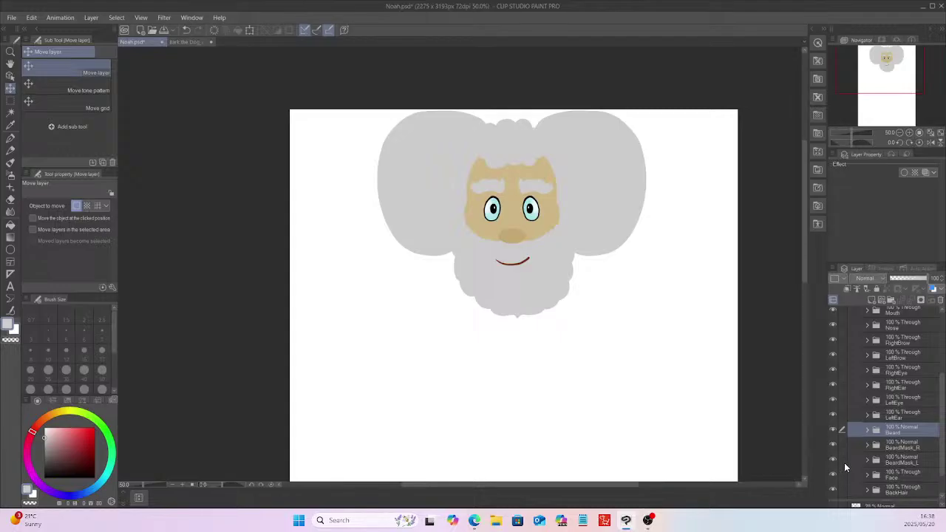
click(833, 444)
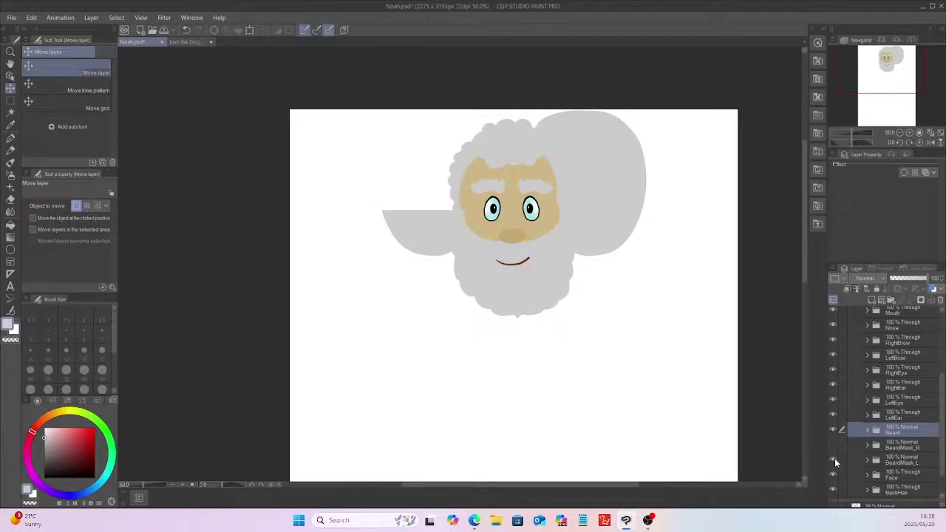
click(834, 459)
scroll(942, 421, up, 8)
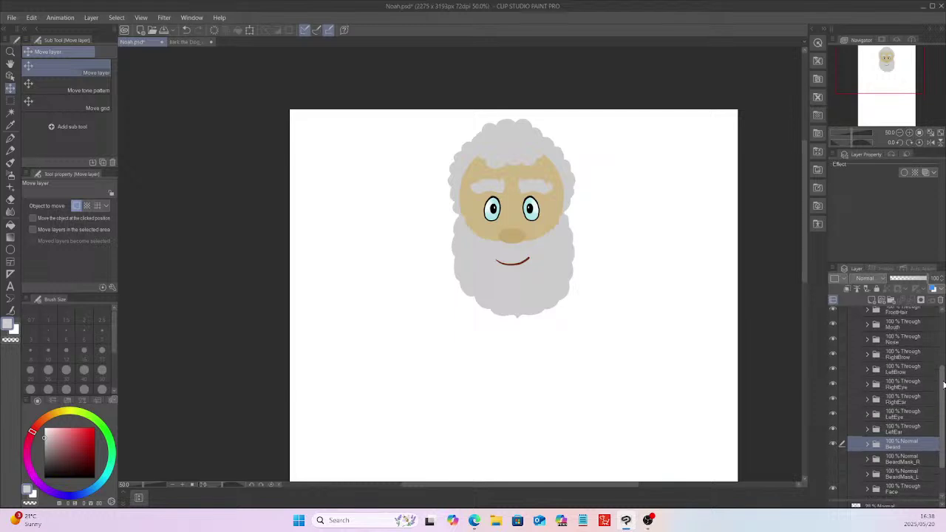
click(833, 314)
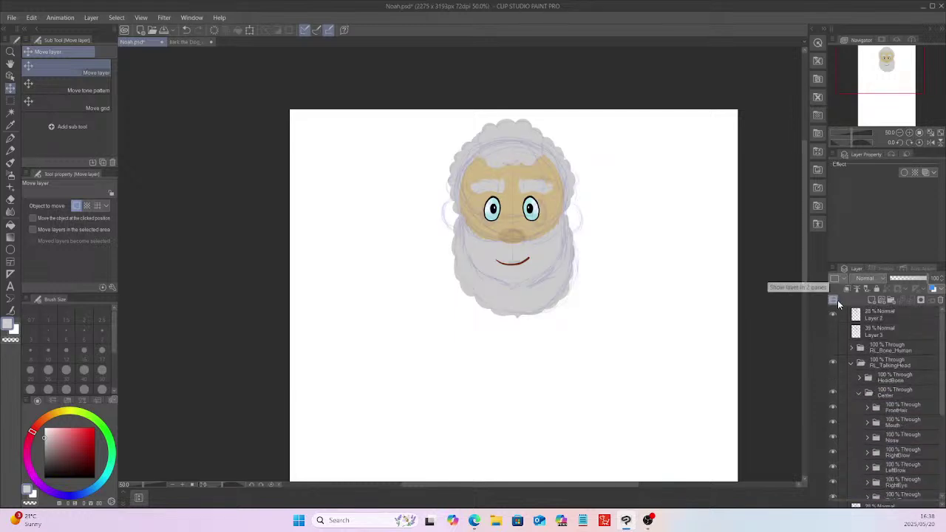
Step: Sample the face's skin colour, choose the Ellipse figure tool, and add a new raster layer inside the LeftEar folder
click(10, 124)
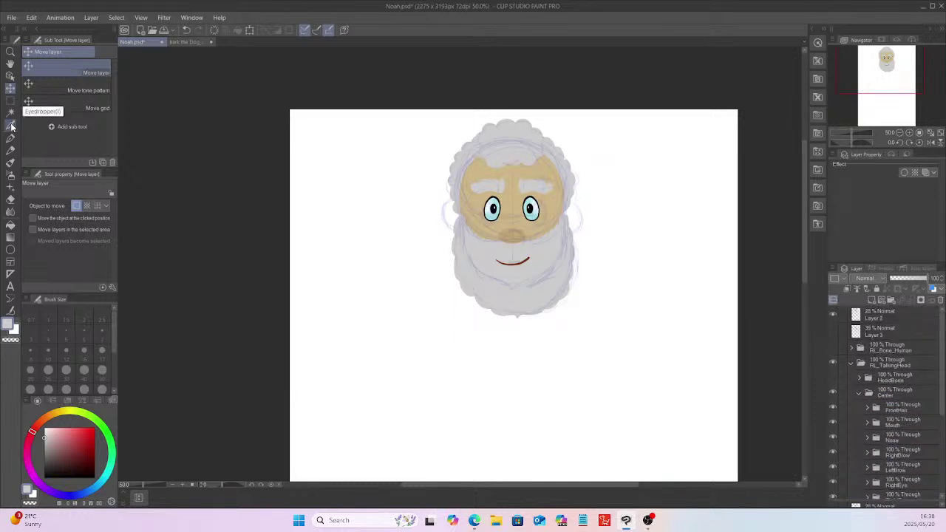
click(485, 167)
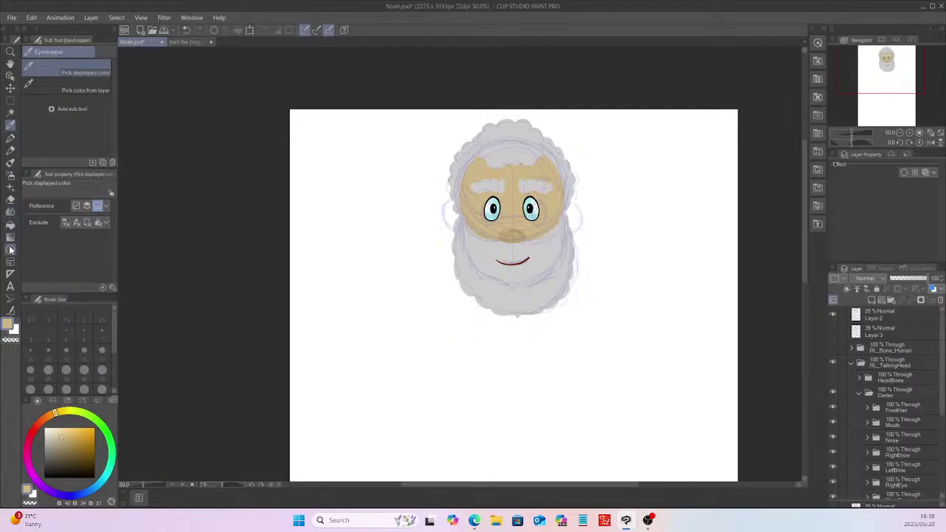
click(10, 250)
drag(943, 383, 943, 410)
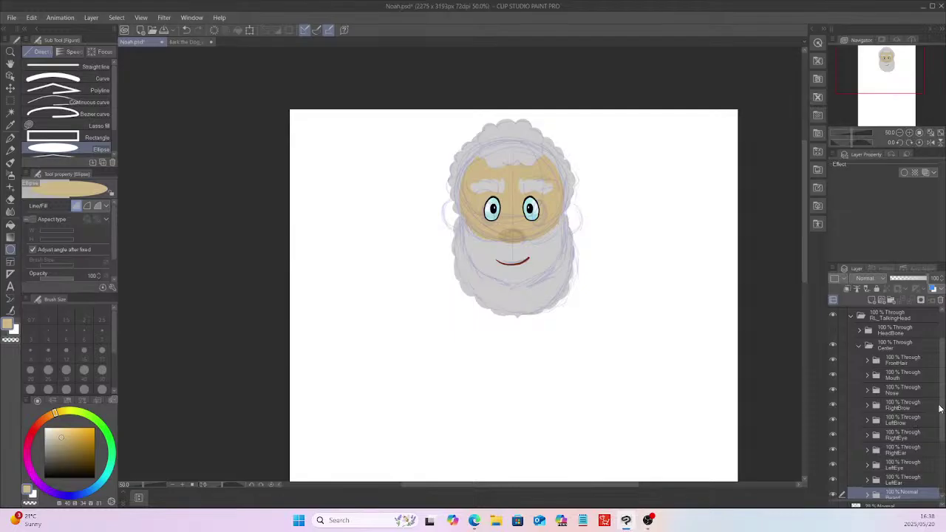
drag(943, 406, 944, 424)
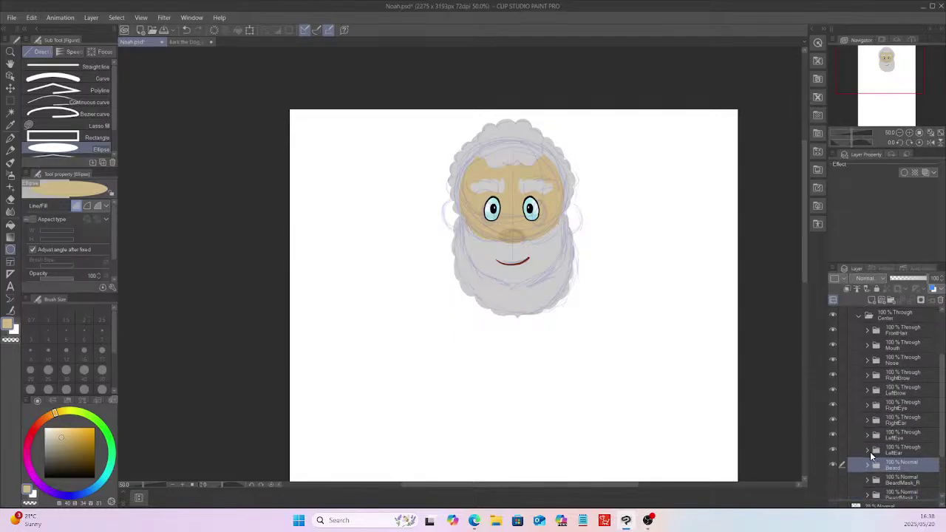
click(870, 450)
click(902, 451)
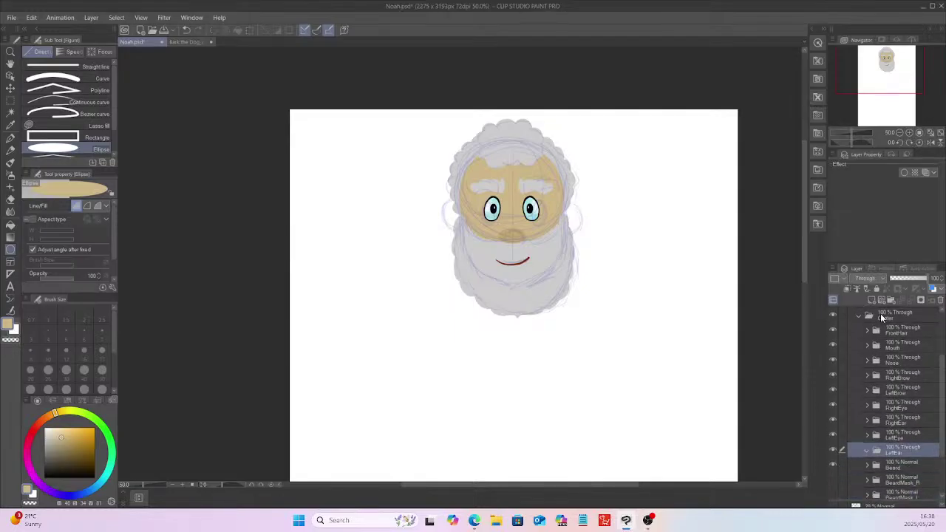
click(867, 297)
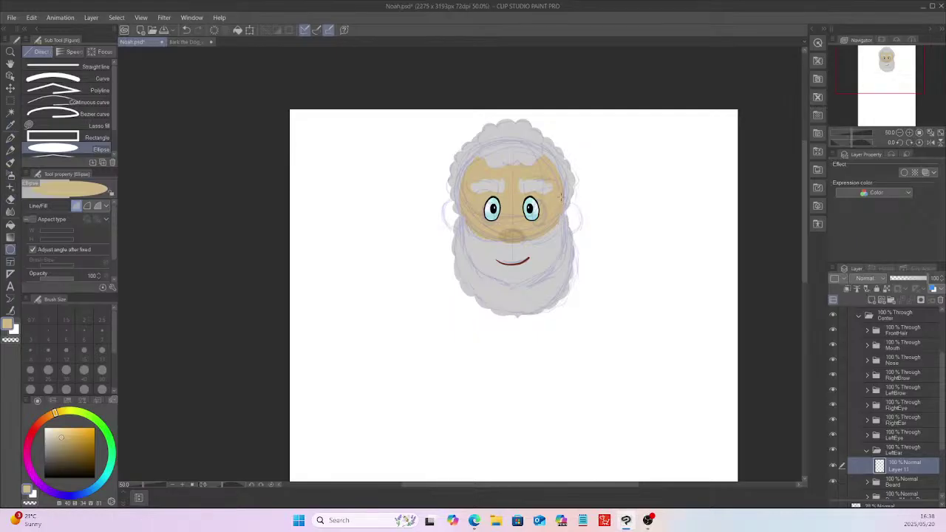
Step: Draw a filled upright ellipse over the sketched ear on the head's right edge and shift it slightly inward and down
drag(562, 197, 585, 232)
click(584, 216)
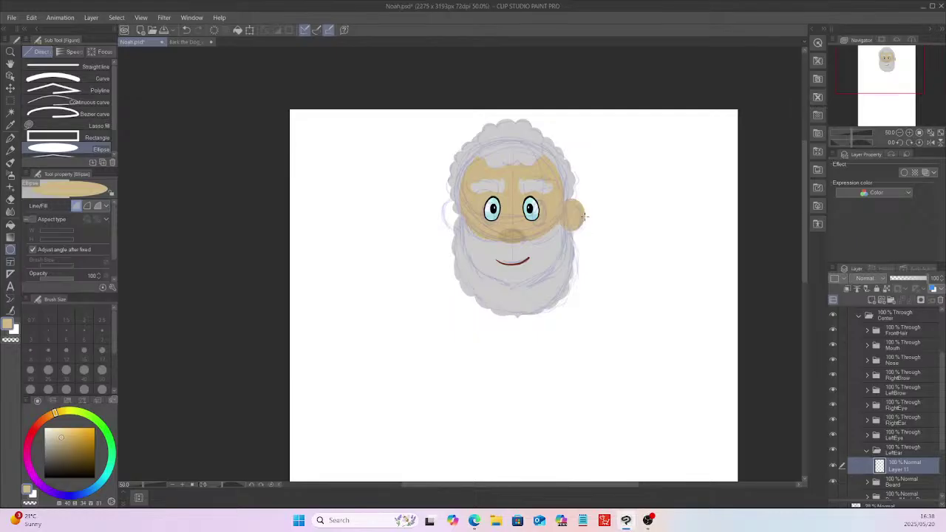
click(10, 88)
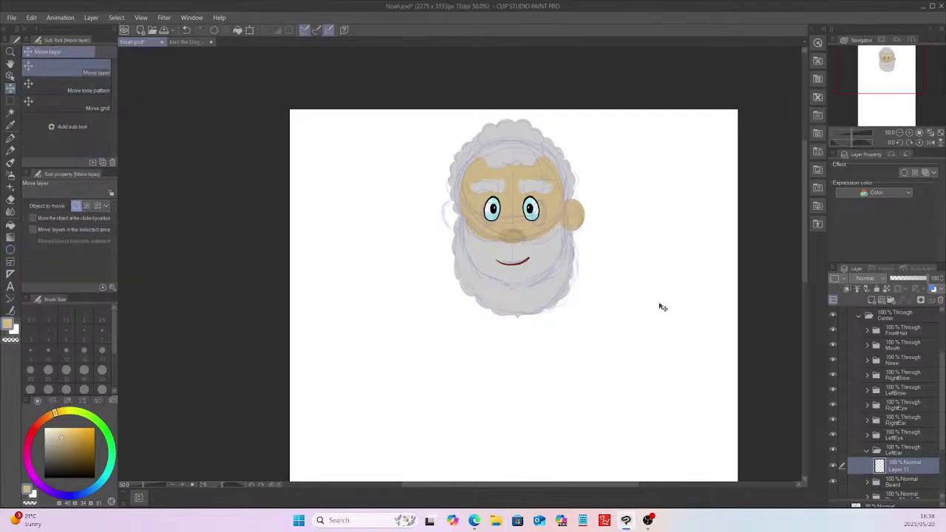
mouse_move(665, 305)
mouse_down()
mouse_move(678, 300)
mouse_move(661, 304)
mouse_up()
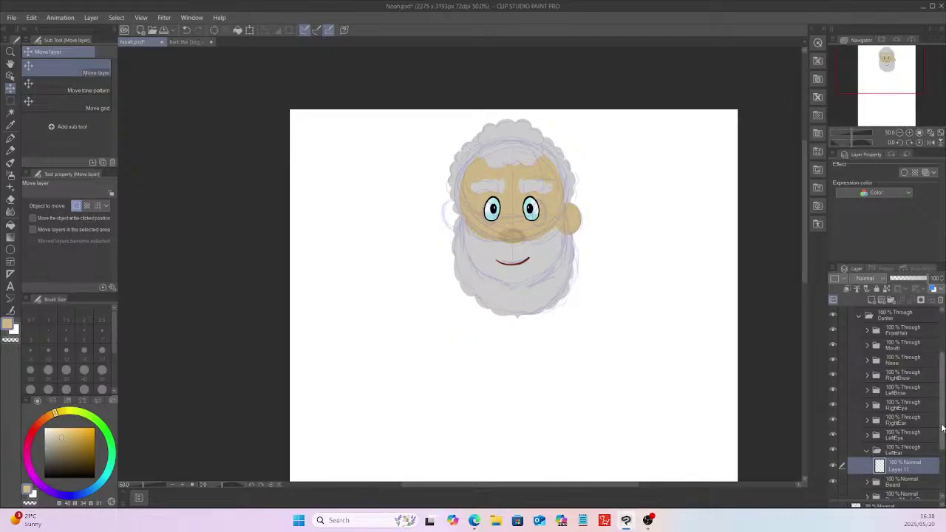
Step: Collapse the LeftEar folder and move it between the Beard and BeardMask_R folders
scroll(942, 427, down, 3)
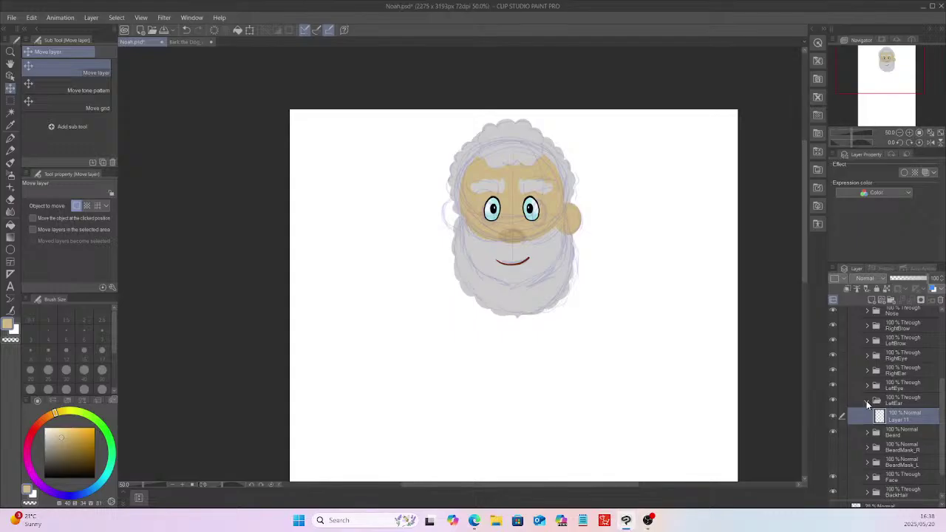
click(866, 400)
drag(909, 401, 914, 426)
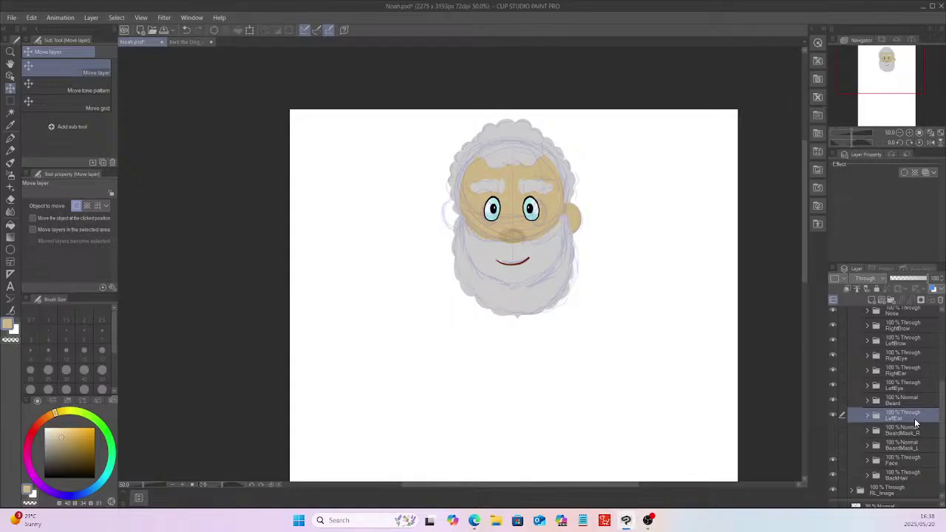
Step: Duplicate the ear's Layer 11 in the LeftEar folder and place the copy inside the RightEar folder
click(869, 417)
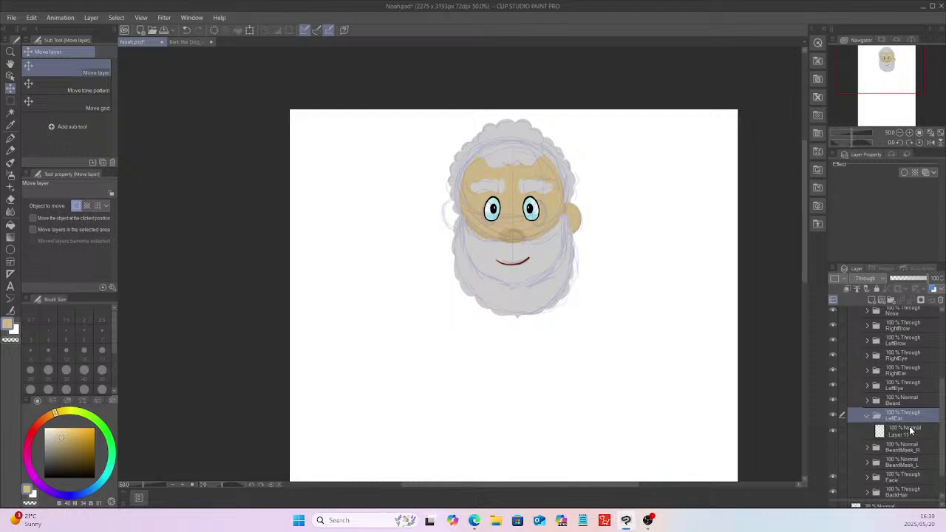
click(912, 434)
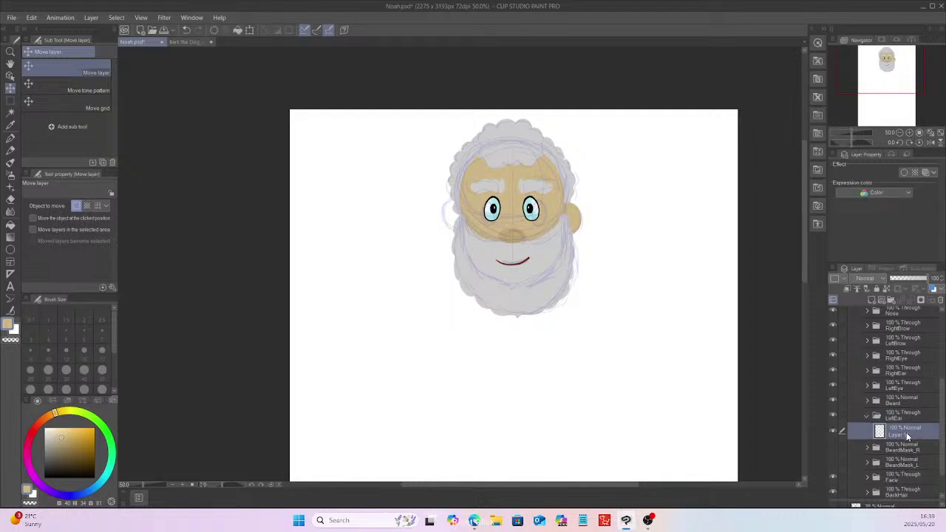
right_click(908, 436)
click(882, 265)
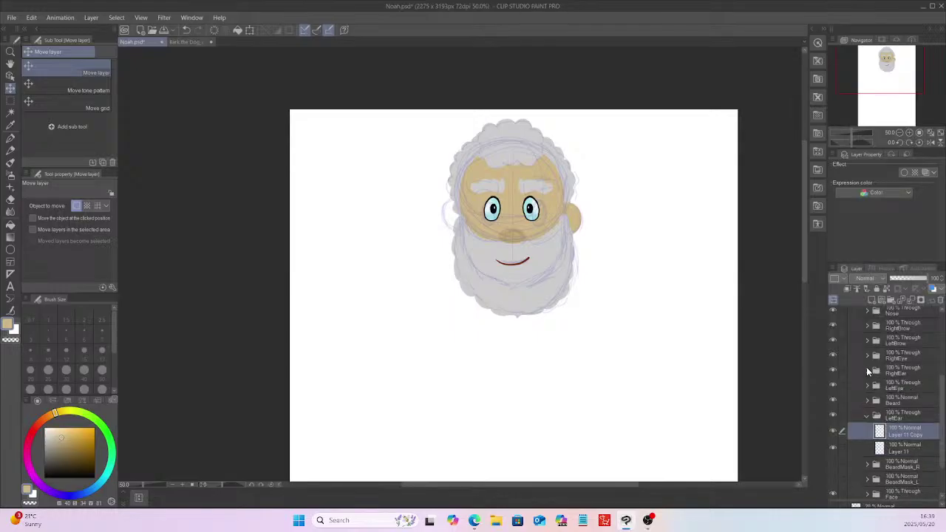
drag(905, 435, 902, 371)
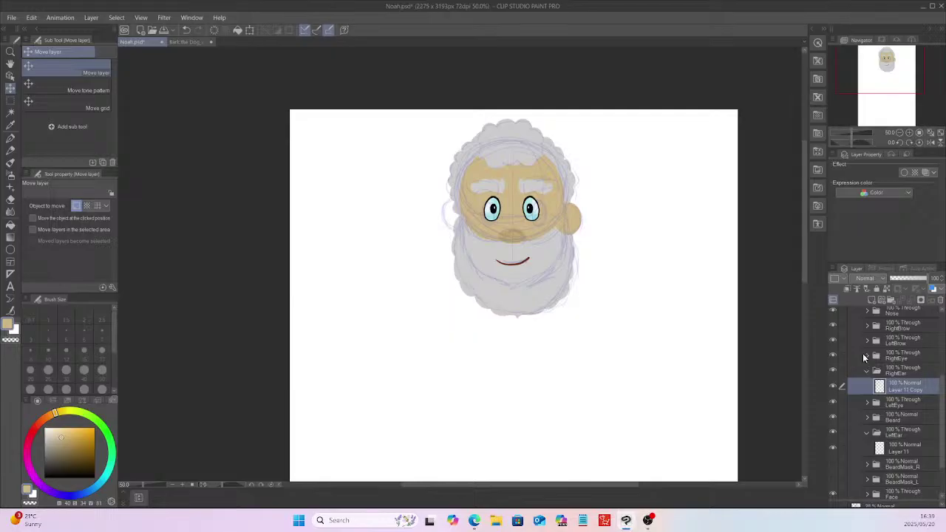
Step: Move the copied ear onto the head's opposite edge and place the collapsed RightEar folder between the LeftEar and BeardMask_R folders
drag(643, 386, 528, 372)
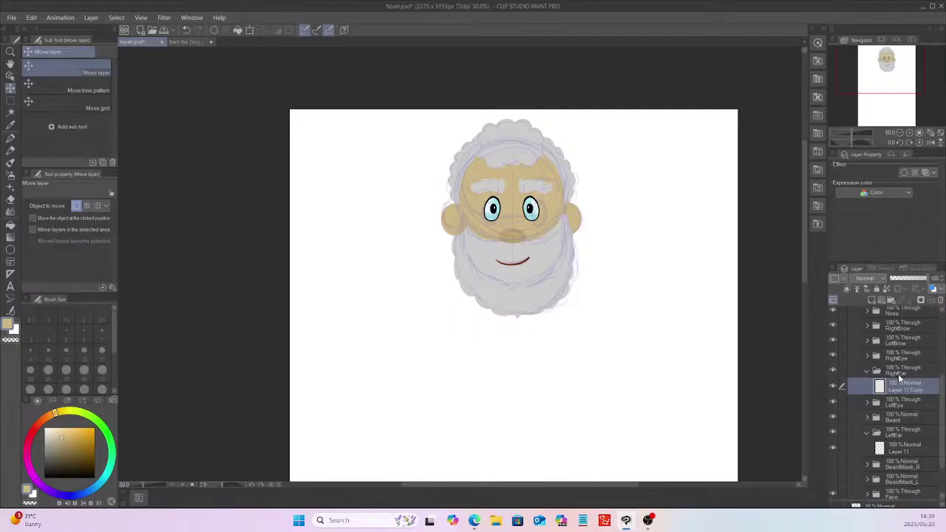
drag(901, 371, 910, 470)
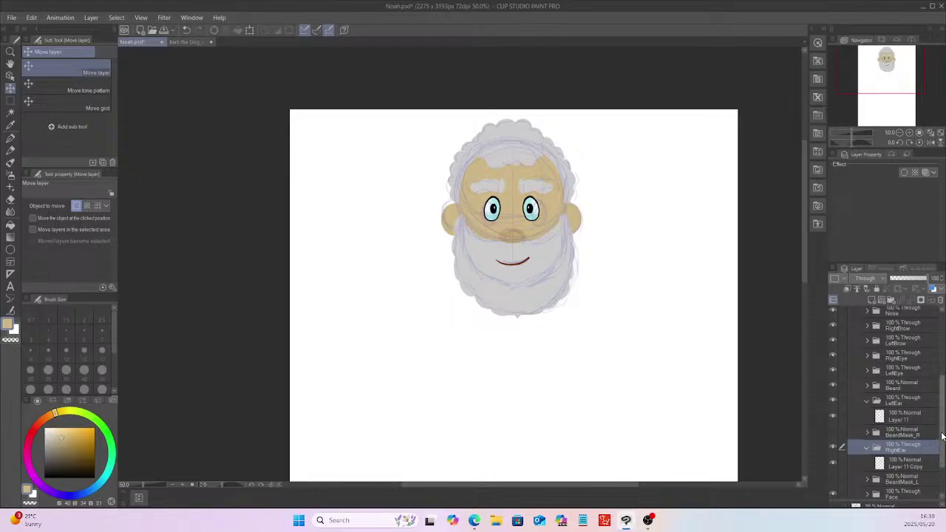
scroll(943, 450, down, 2)
click(868, 419)
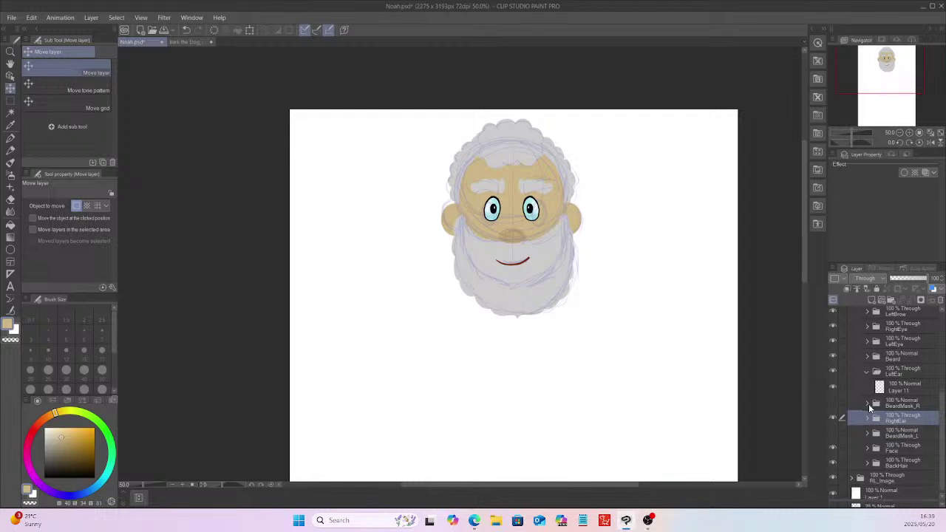
click(868, 403)
click(868, 372)
click(869, 387)
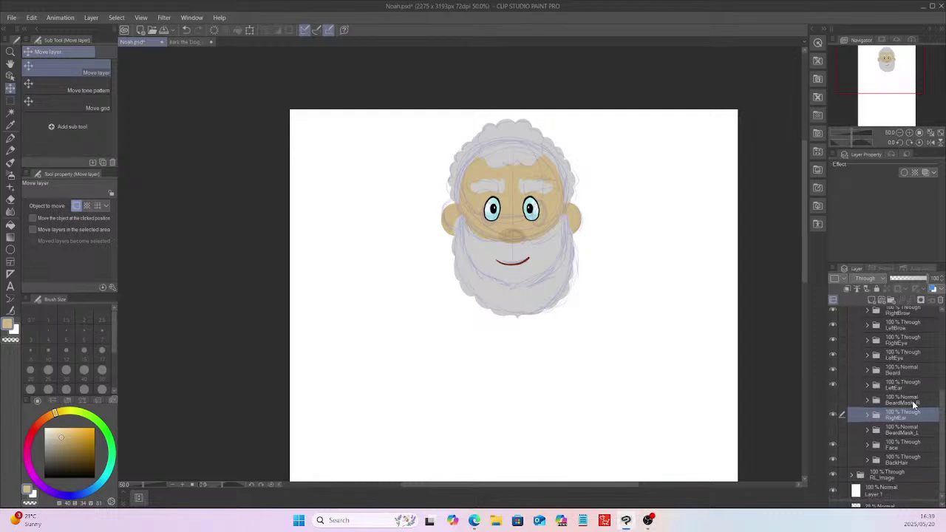
drag(907, 418, 904, 392)
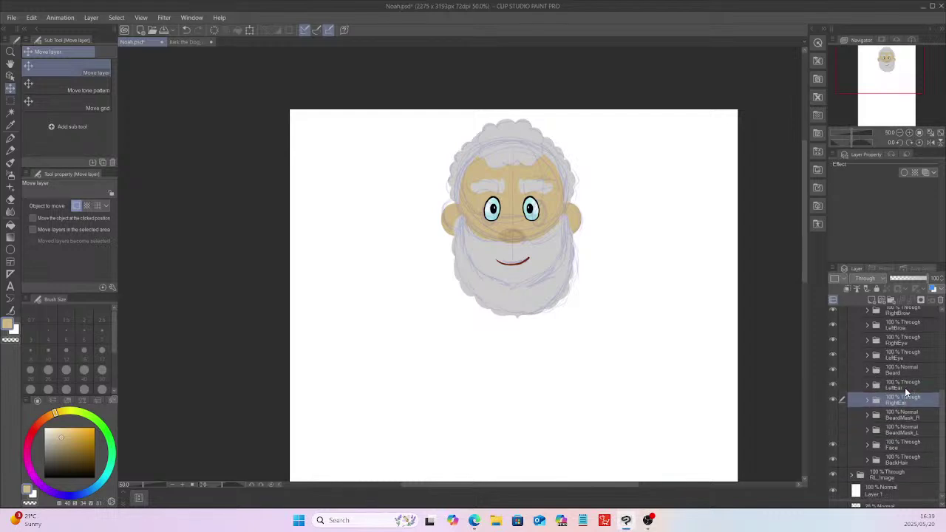
Step: Hide the sketch layers Layer 2 and Layer 3 so only the coloured head artwork is displayed
scroll(940, 399, up, 5)
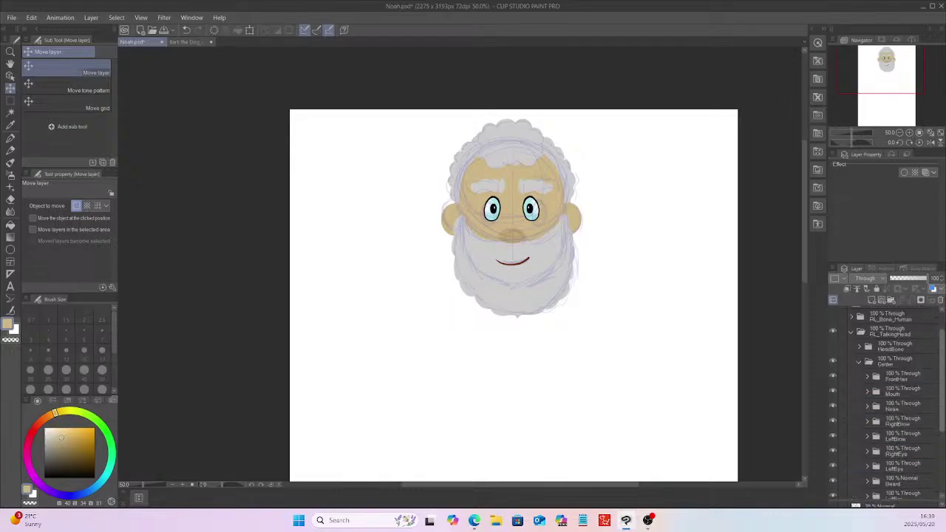
click(833, 329)
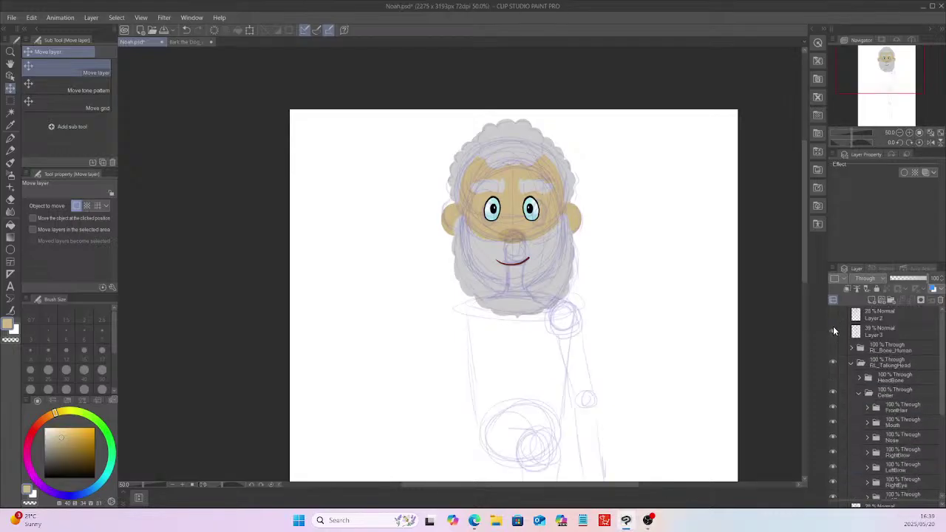
click(834, 331)
Step: Examine the coloured head without its sketch at several magnifications, along with the order of its folders
key(ctrl+minus)
key(ctrl+minus)
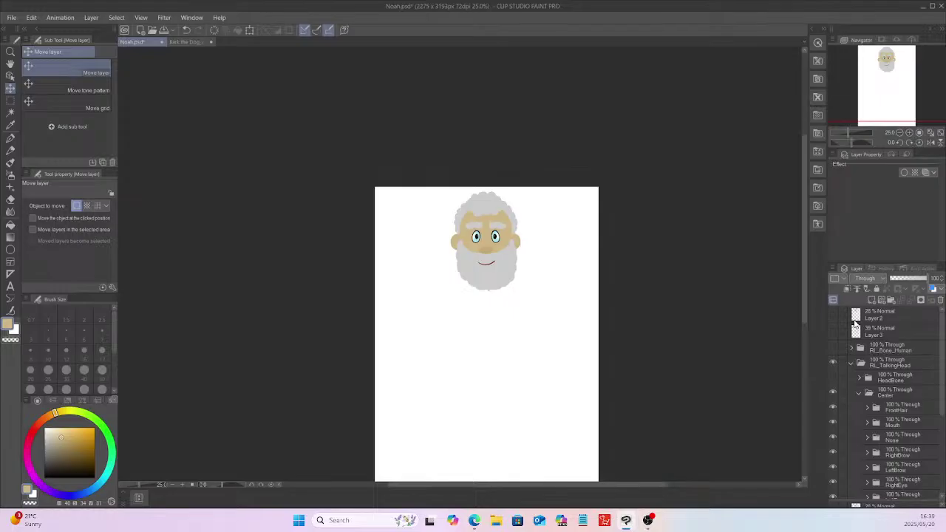
key(ctrl+plus)
key(ctrl+plus)
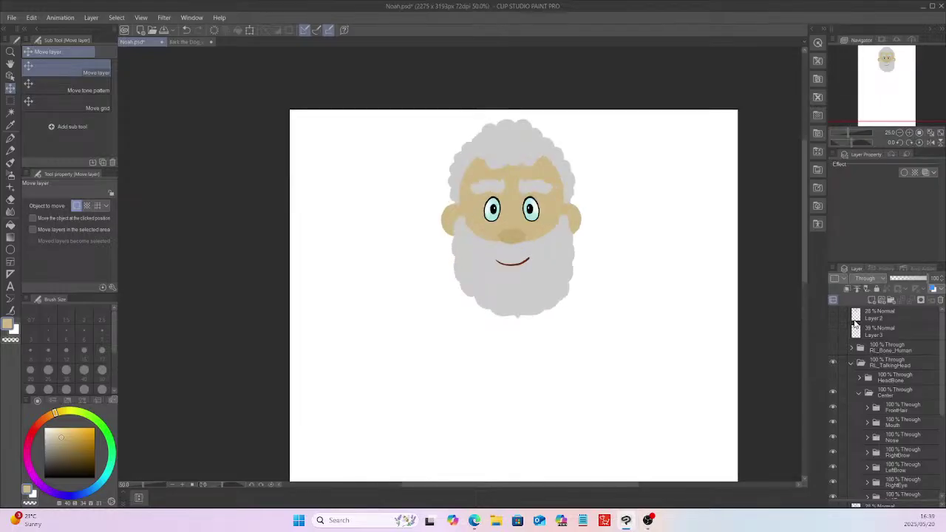
key(ctrl+plus)
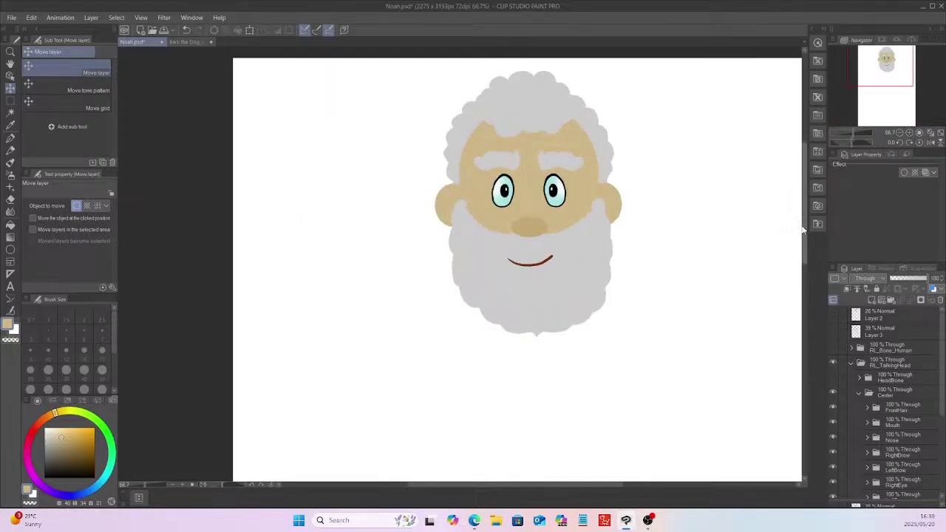
drag(803, 220, 804, 211)
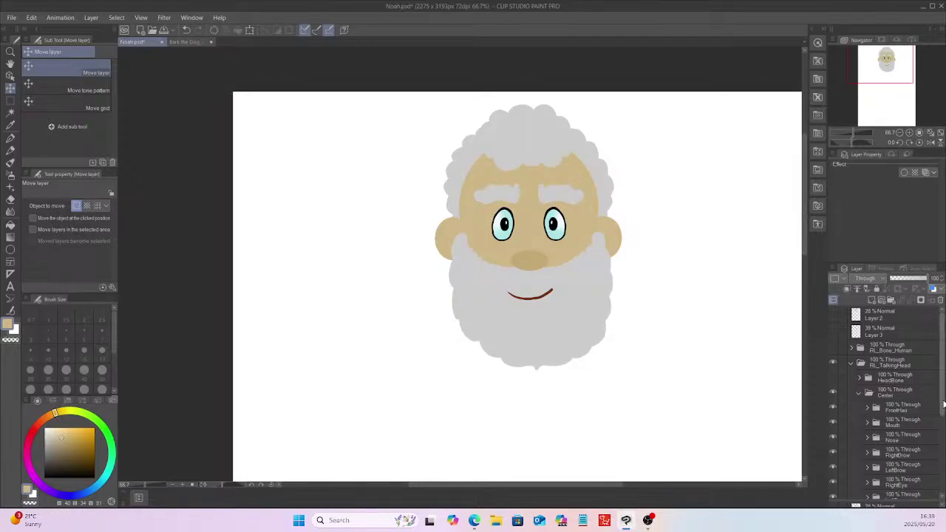
drag(943, 404, 944, 406)
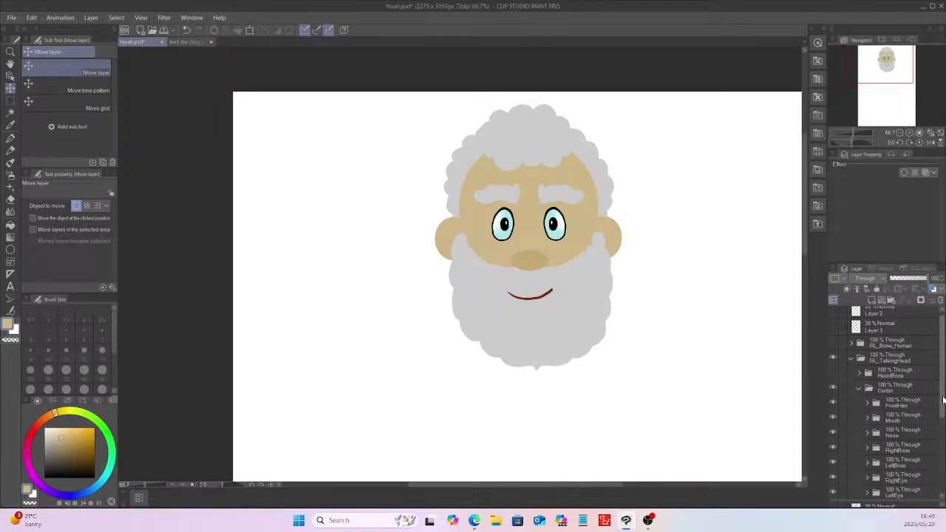
scroll(944, 401, down, 2)
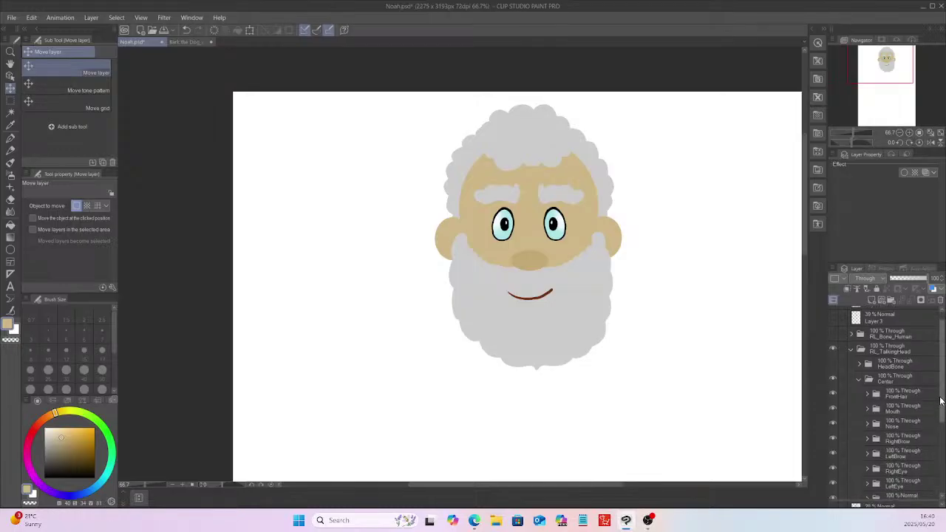
Step: Add a new raster layer above Layer 11 in the LeftEar folder and hide the Beard folder
key(ctrl+minus)
scroll(933, 422, down, 3)
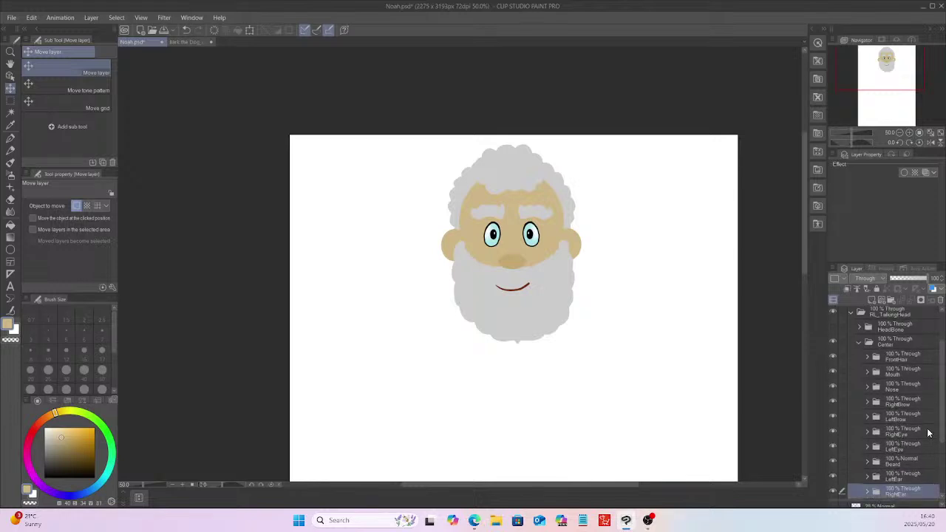
scroll(942, 406, down, 3)
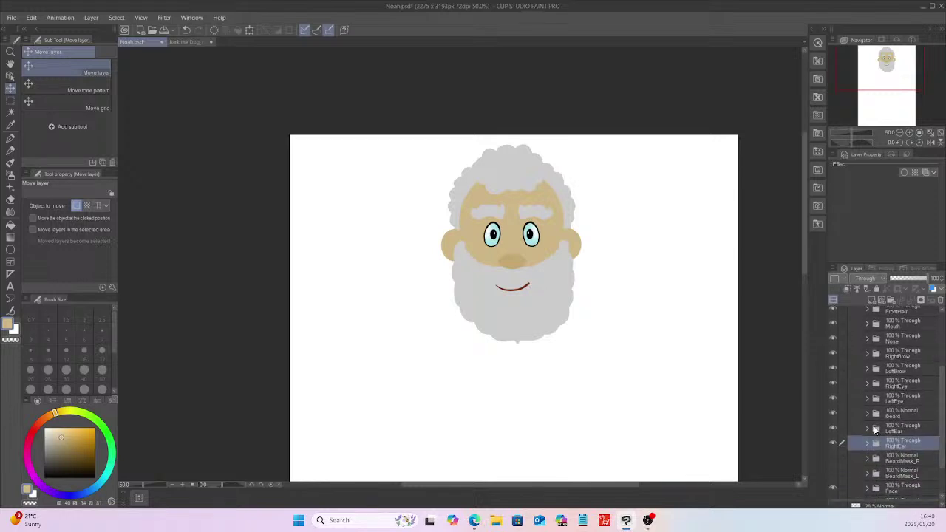
click(867, 429)
click(907, 444)
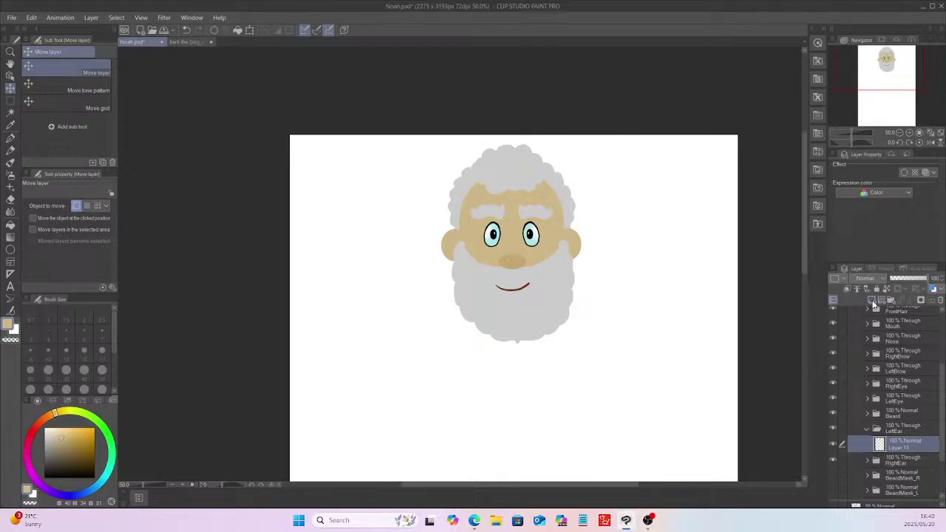
click(873, 303)
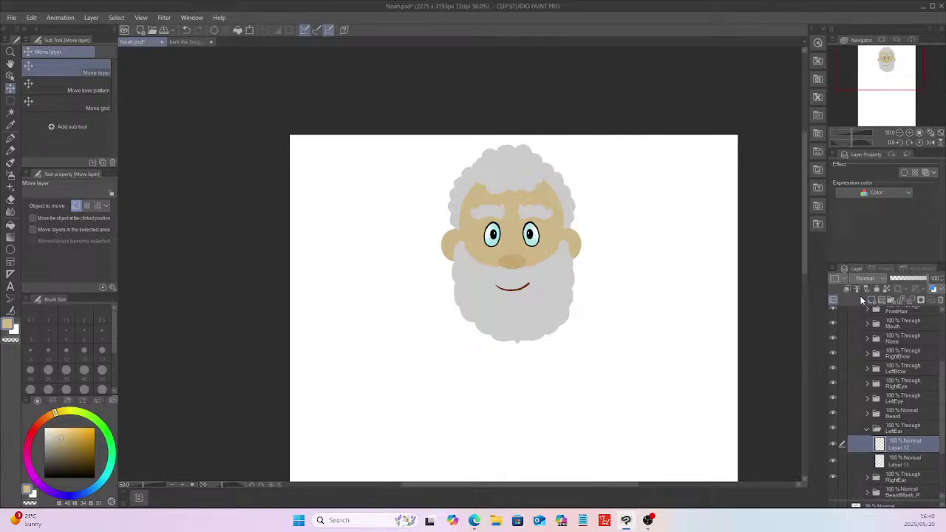
click(11, 127)
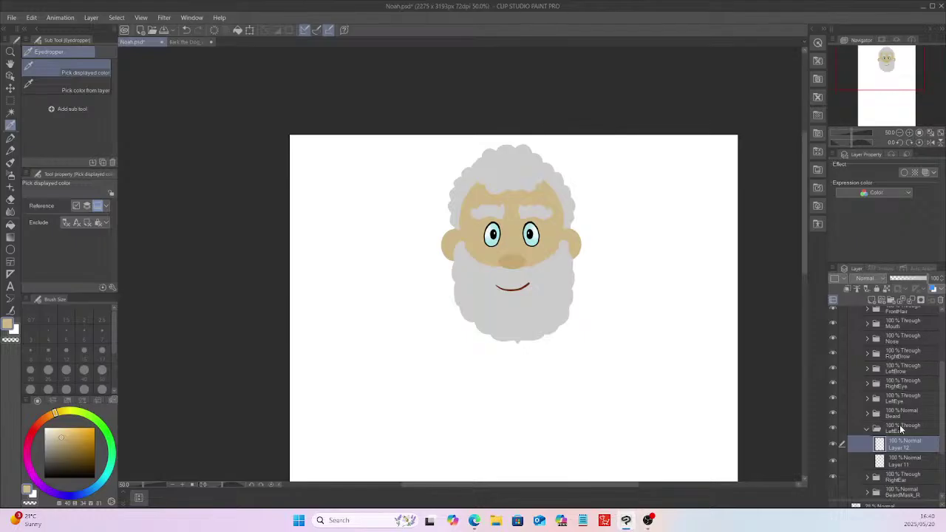
click(834, 413)
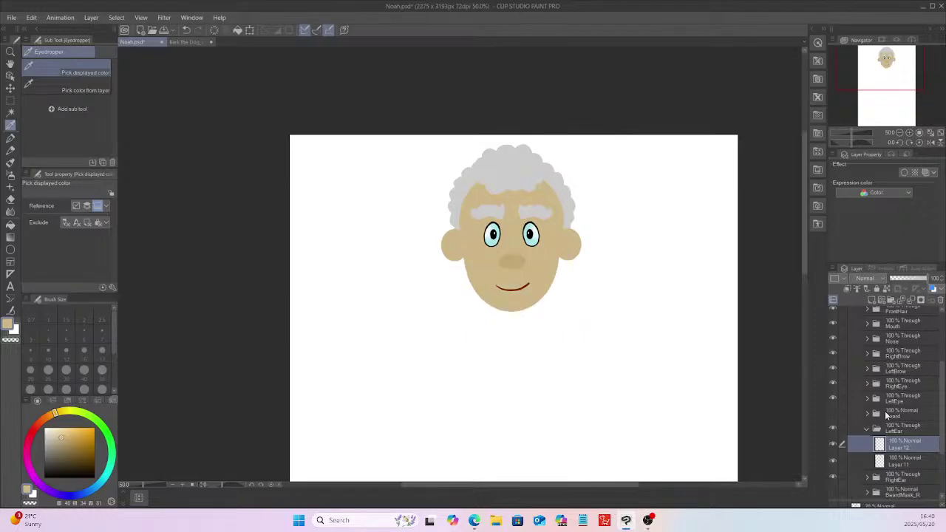
Step: Draw curved inner-ear lines on the LeftEar shape using the G-pen in a darker brown than the skin
click(11, 139)
key(ctrl+plus)
key(ctrl+plus)
key(ctrl+plus)
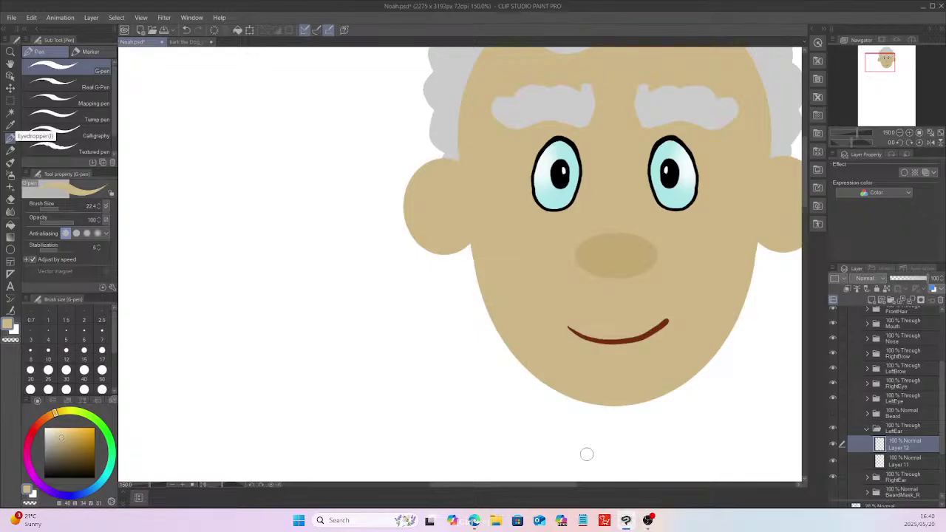
drag(554, 482, 596, 492)
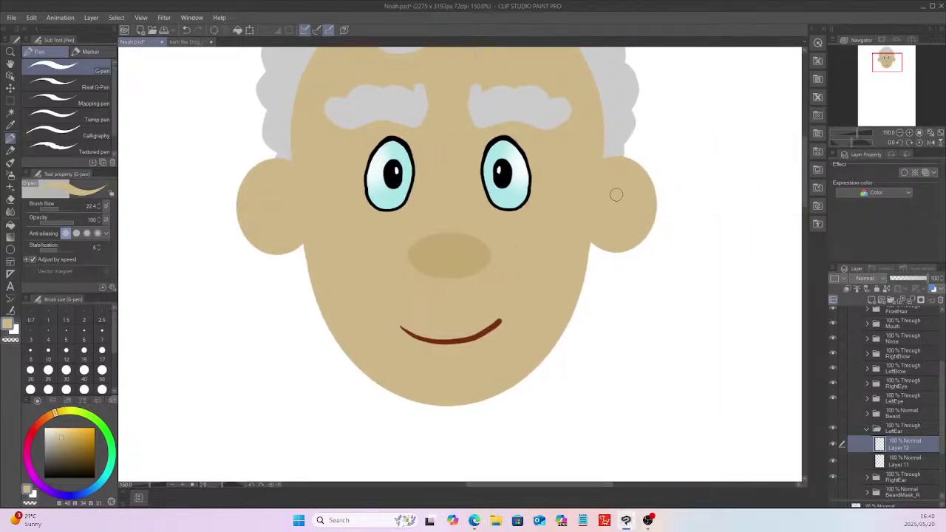
drag(65, 440, 73, 444)
click(71, 451)
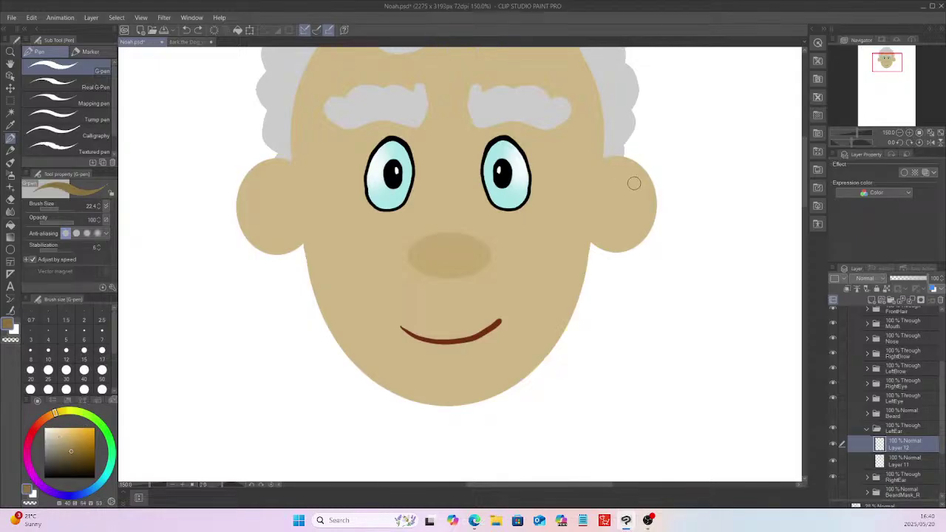
mouse_move(636, 190)
mouse_down()
mouse_move(600, 182)
mouse_move(604, 219)
mouse_up()
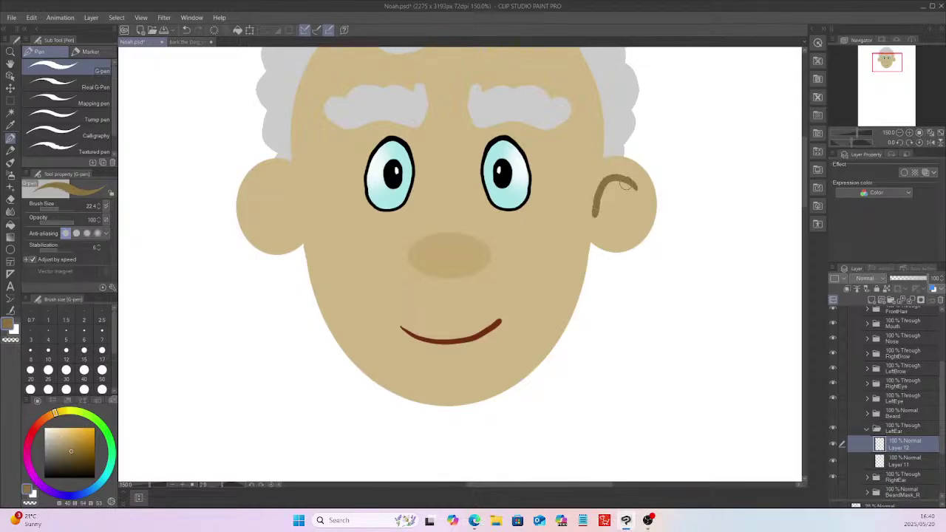
key(ctrl+z)
mouse_move(638, 190)
mouse_down()
mouse_move(606, 214)
mouse_move(615, 210)
mouse_up()
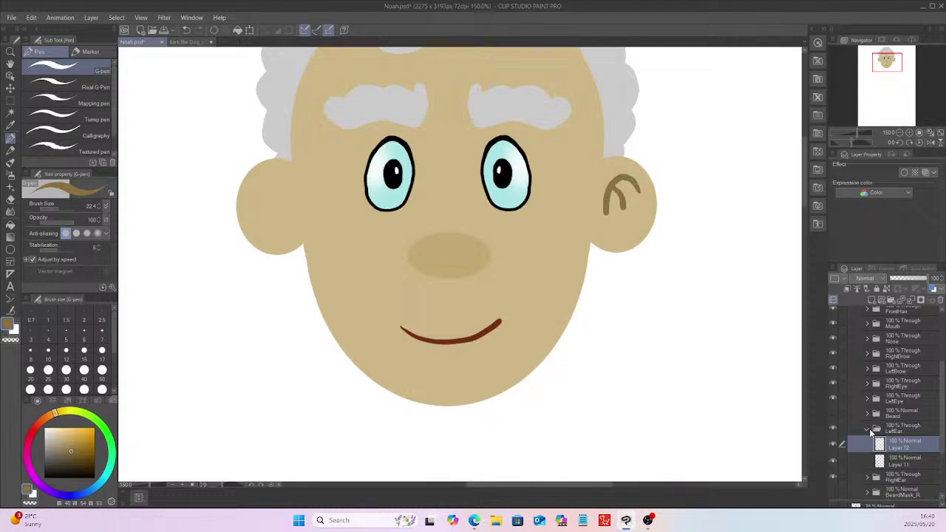
Step: Add a raster layer above Layer 11 Copy in the RightEar folder and draw mirrored brown inner-ear lines on that ear
click(868, 428)
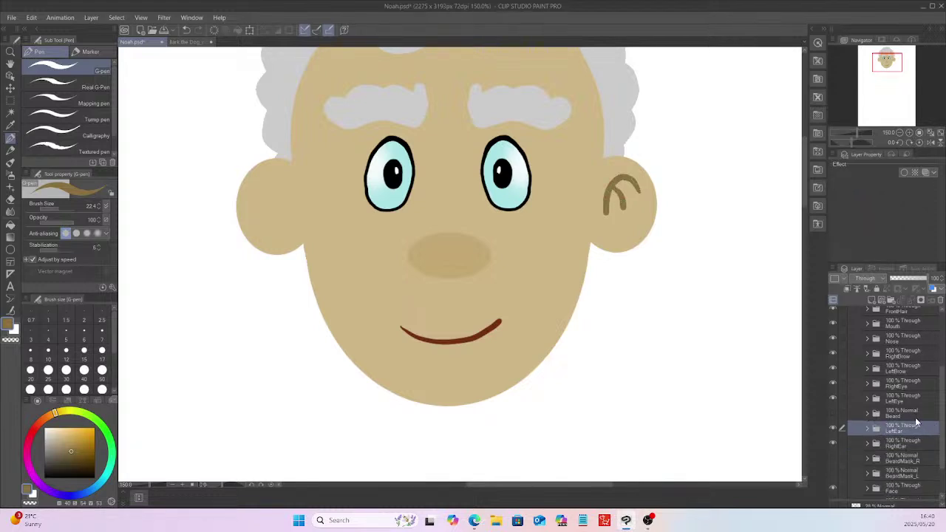
click(870, 444)
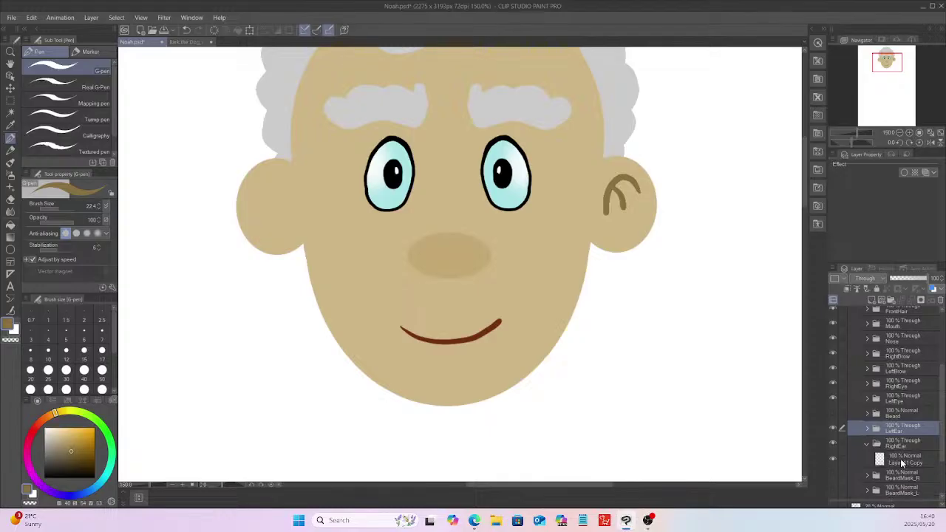
click(900, 460)
key(ctrl+v)
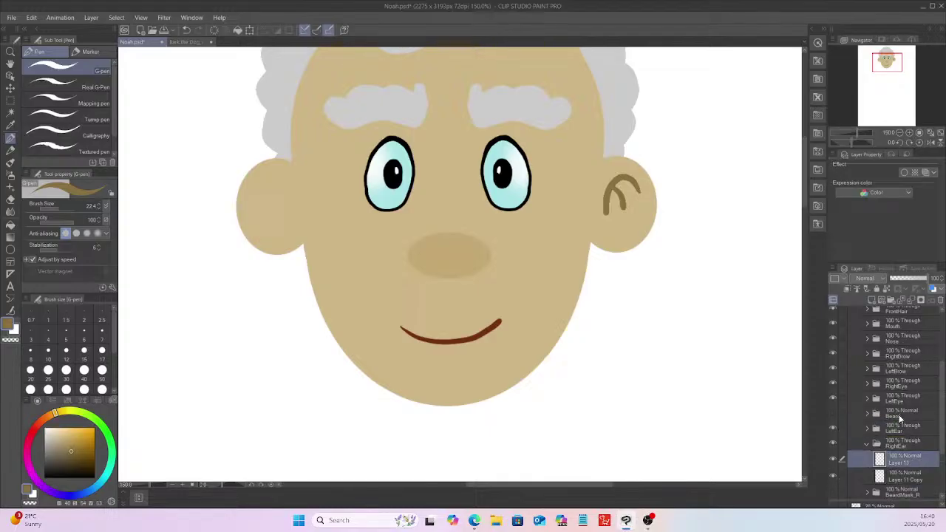
mouse_move(255, 193)
mouse_down()
mouse_move(279, 191)
mouse_move(288, 220)
mouse_move(266, 202)
mouse_up()
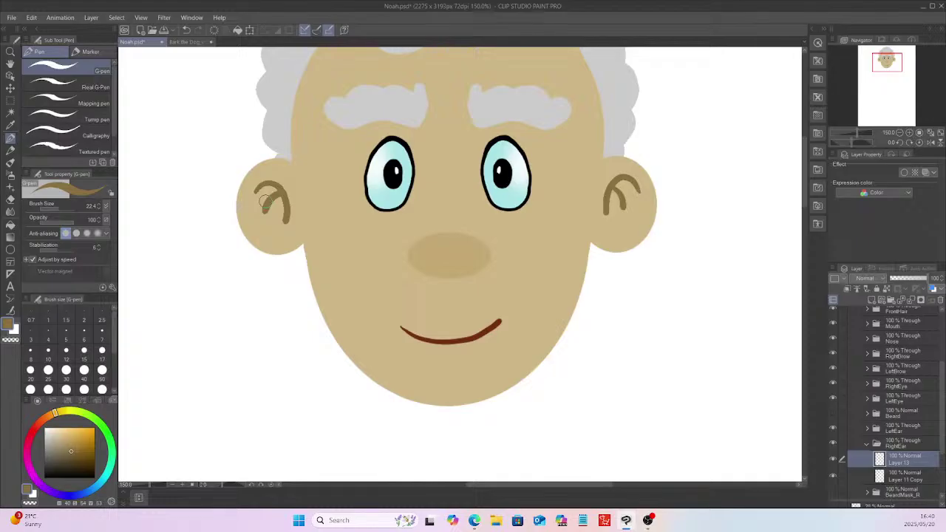
Step: Nudge the RightEar inner lines slightly upward with the Move layer tool and show the Beard folder again
click(10, 88)
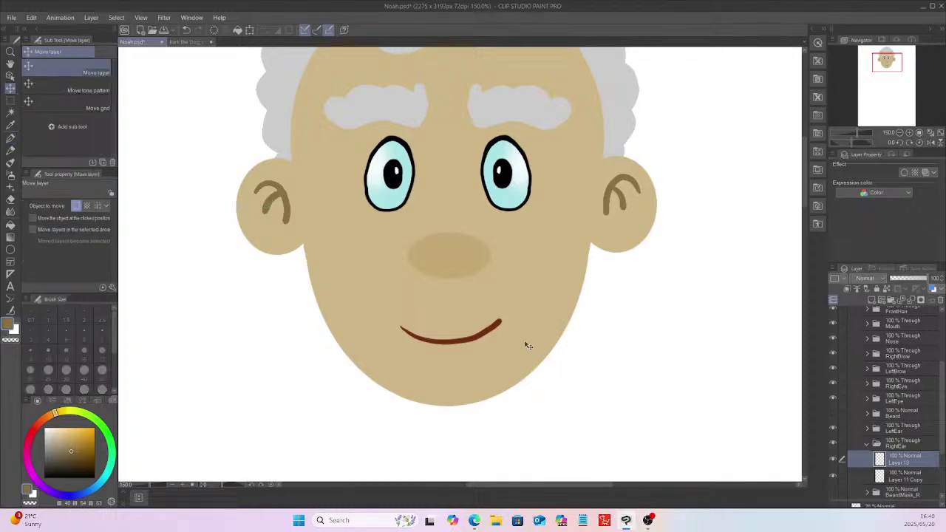
key(Up)
key(Up)
key(Up)
click(834, 412)
key(ctrl+minus)
key(ctrl+minus)
key(ctrl+minus)
key(ctrl+minus)
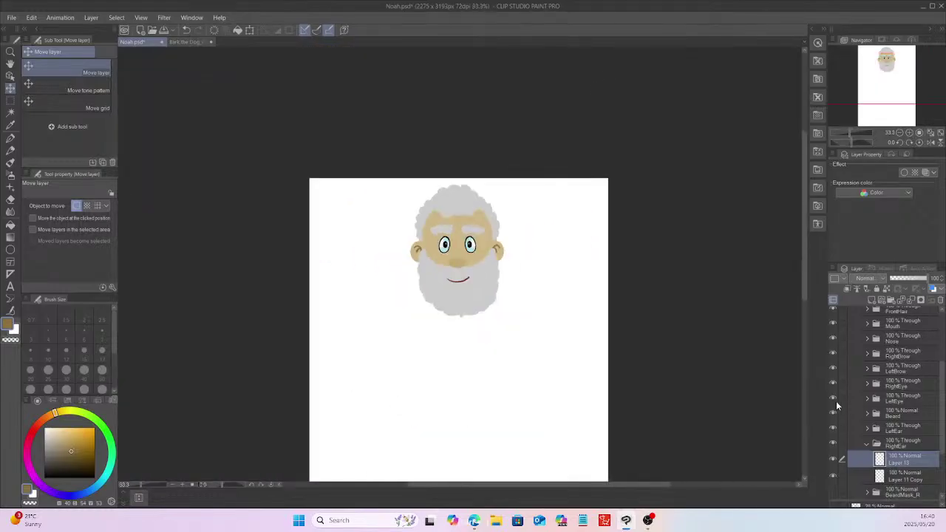
drag(805, 221, 799, 261)
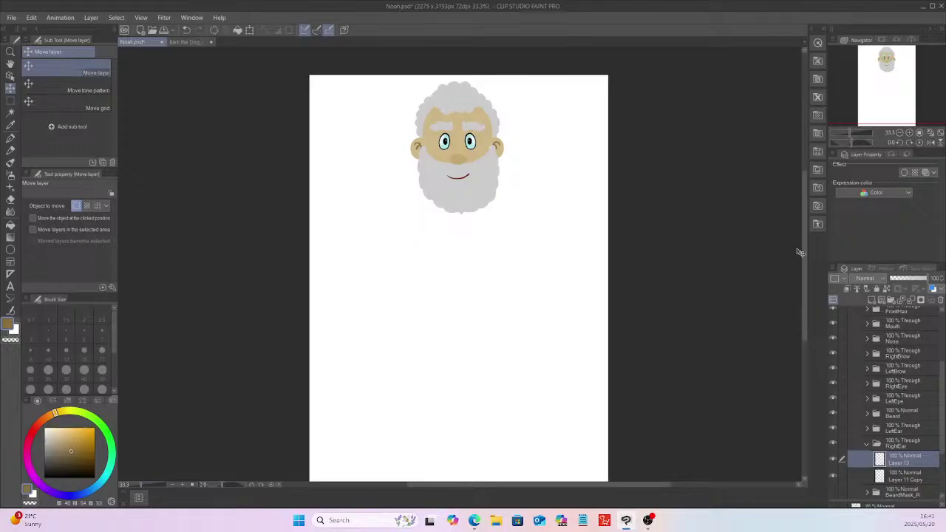
Step: Compare the Noah head with the reference rig in the Bark the Dog_v4 document, ending on the Noah document
click(187, 38)
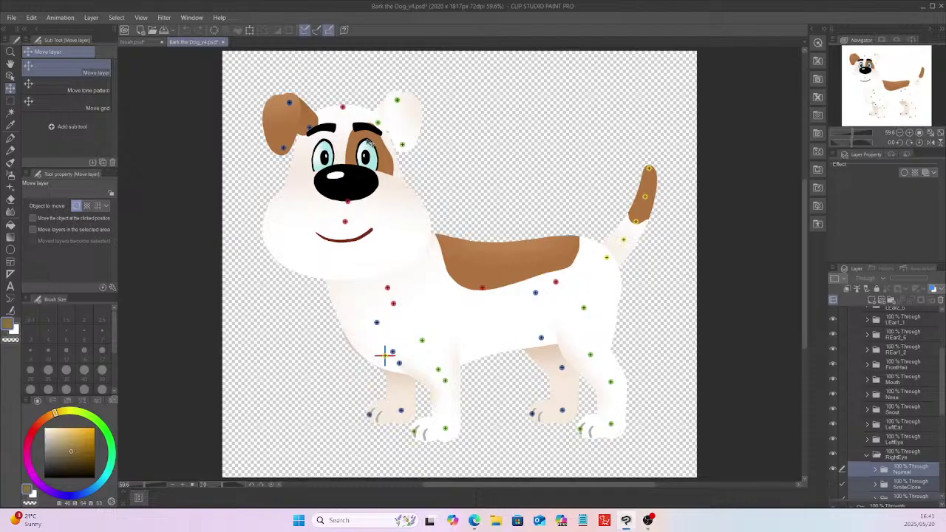
click(138, 41)
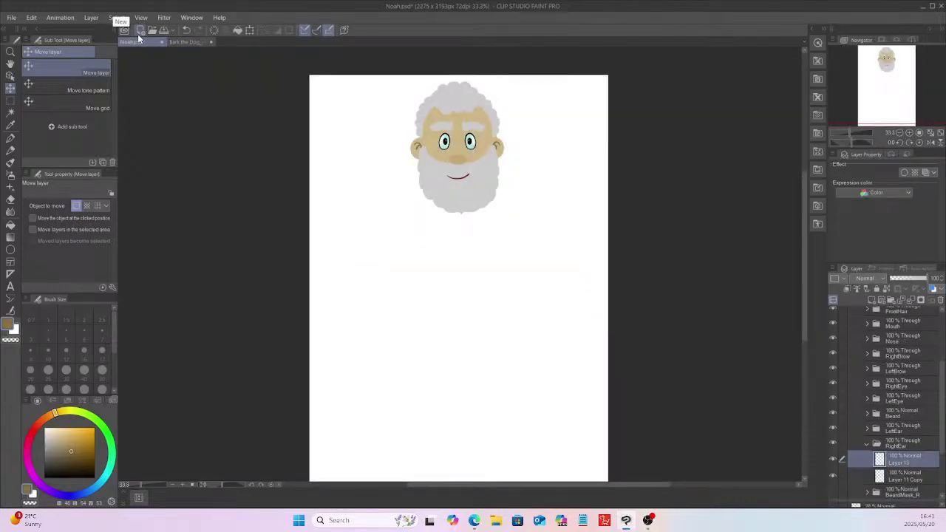
click(189, 42)
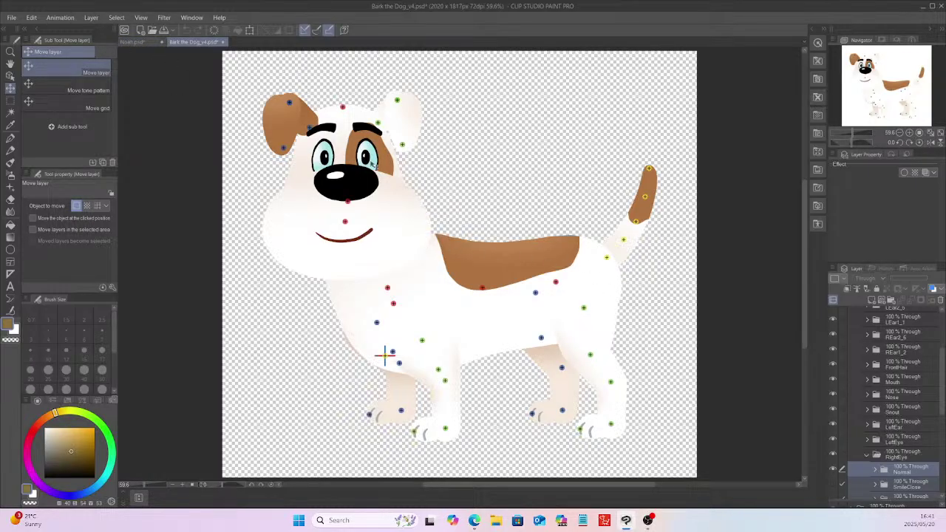
click(136, 43)
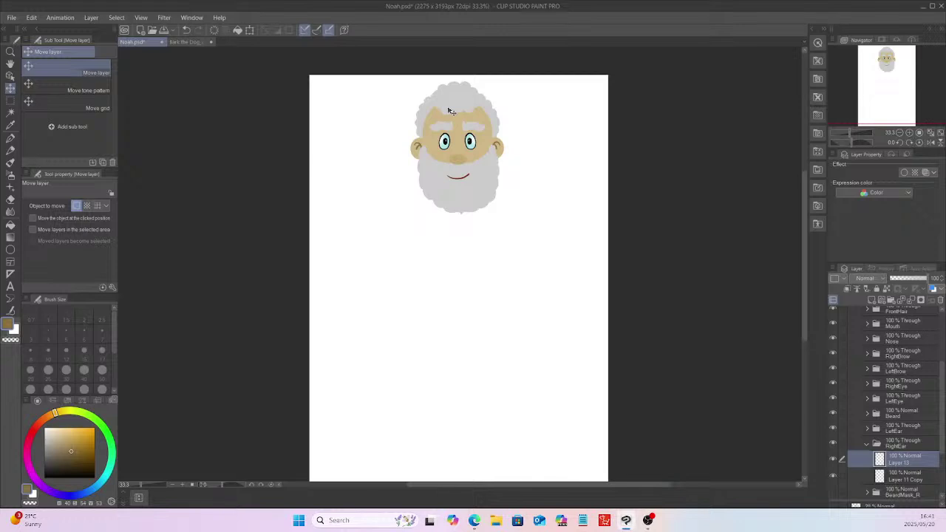
Step: Zoom the Noah document out to 25% and centre the whole canvas to review the head
scroll(805, 231, down, 1)
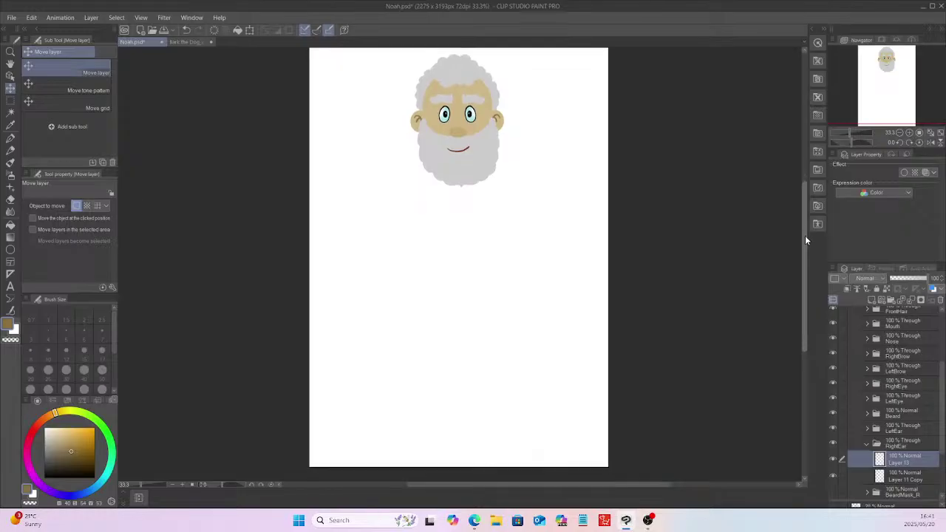
key(ctrl+minus)
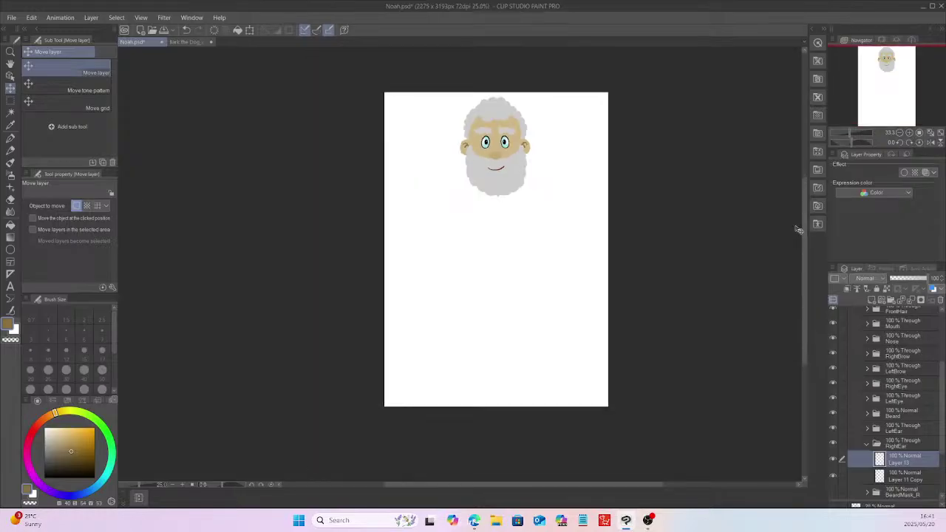
drag(541, 482, 546, 486)
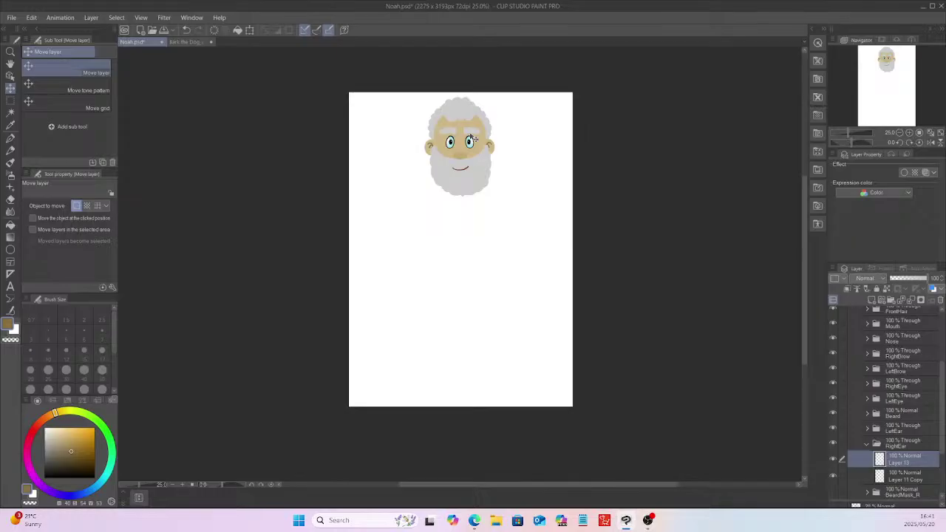
drag(804, 275, 794, 269)
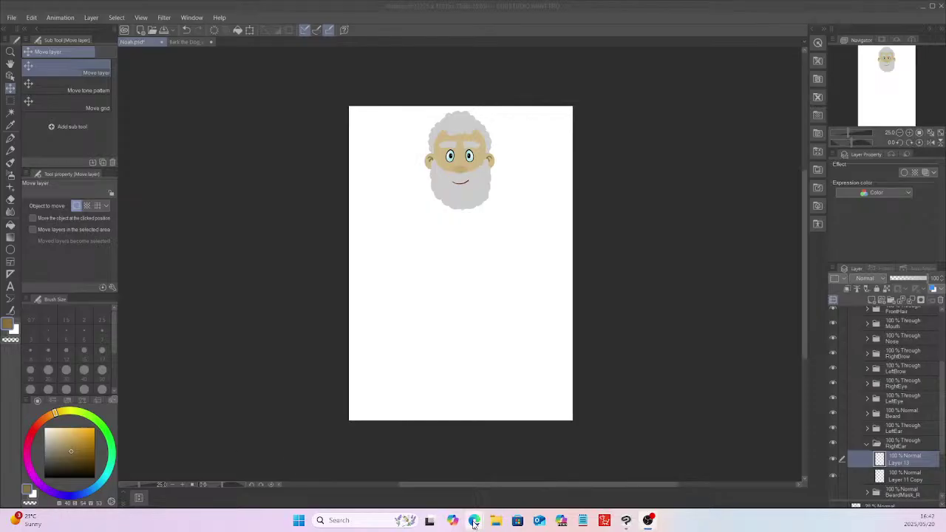
Step: Switch to the Edge browser and look through the opening sections of The Movie Project page on startanimating.com
mouse_move(474, 523)
click(534, 477)
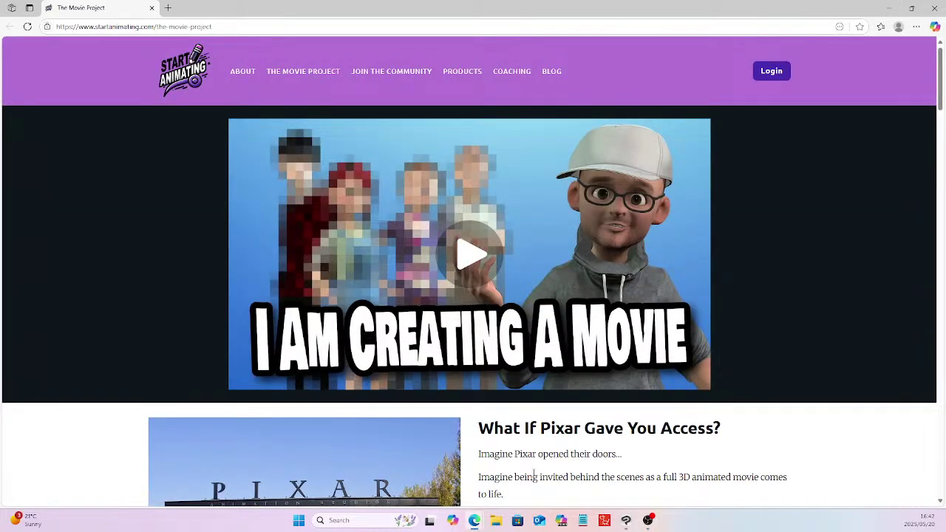
scroll(940, 78, down, 2)
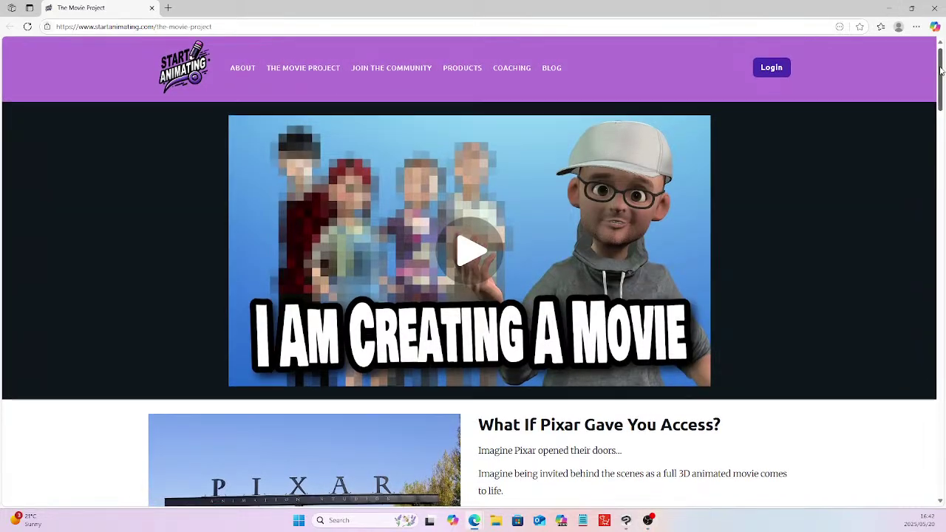
drag(940, 78, 931, 53)
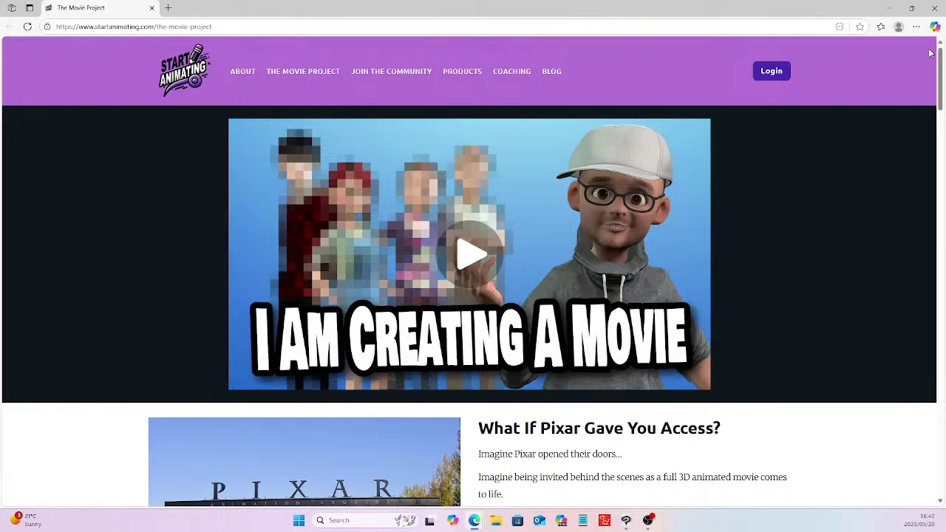
drag(943, 77, 942, 90)
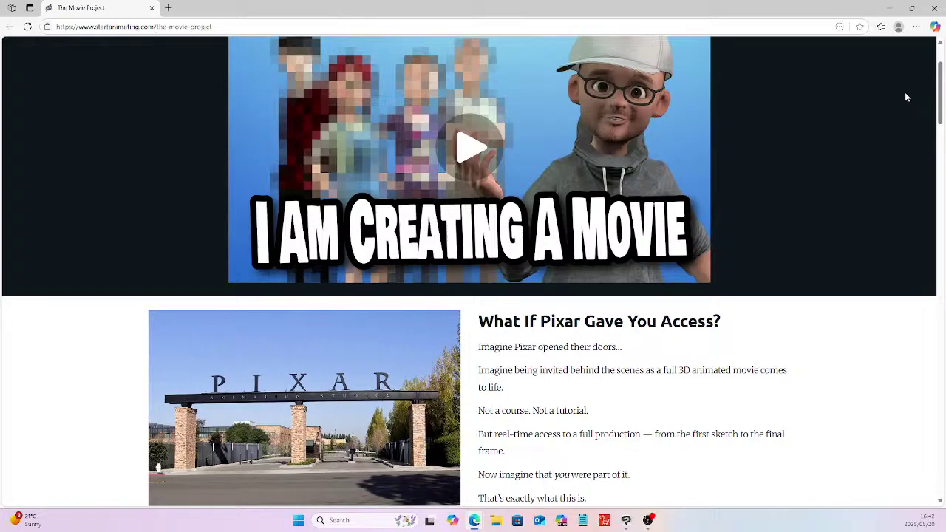
drag(941, 88, 931, 107)
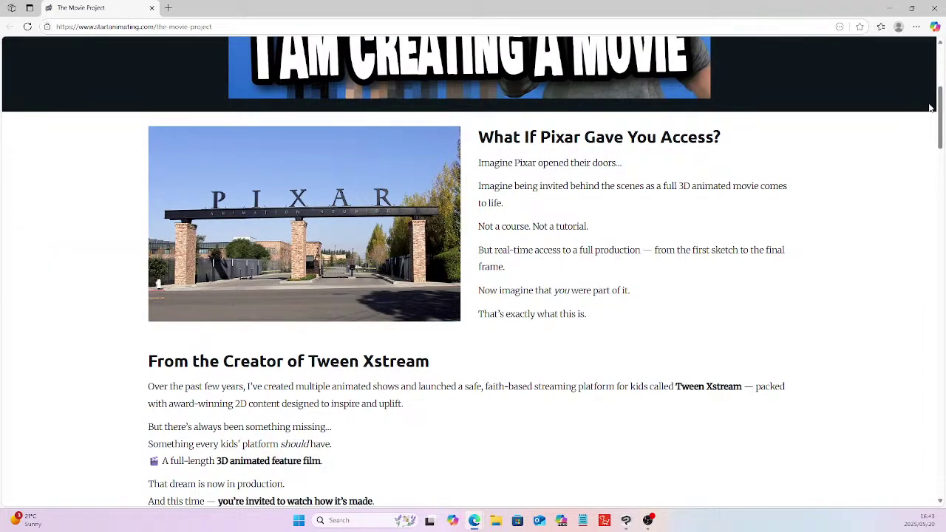